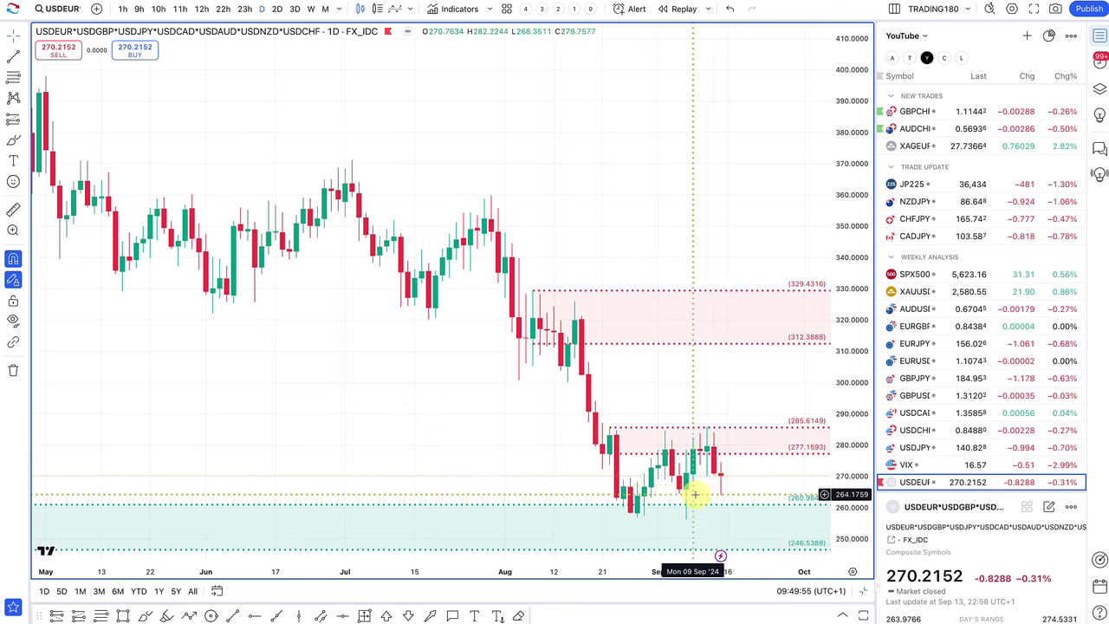
Draw a path arrow from the latest candle on the USD composite chart down to about 248, up to about 277, and down to about 257.
{"action": "scroll", "coordinate": [696, 490], "scroll_direction": "up", "scroll_amount": 5}
{"action": "scroll", "coordinate": [634, 477], "scroll_direction": "up", "scroll_amount": 4}
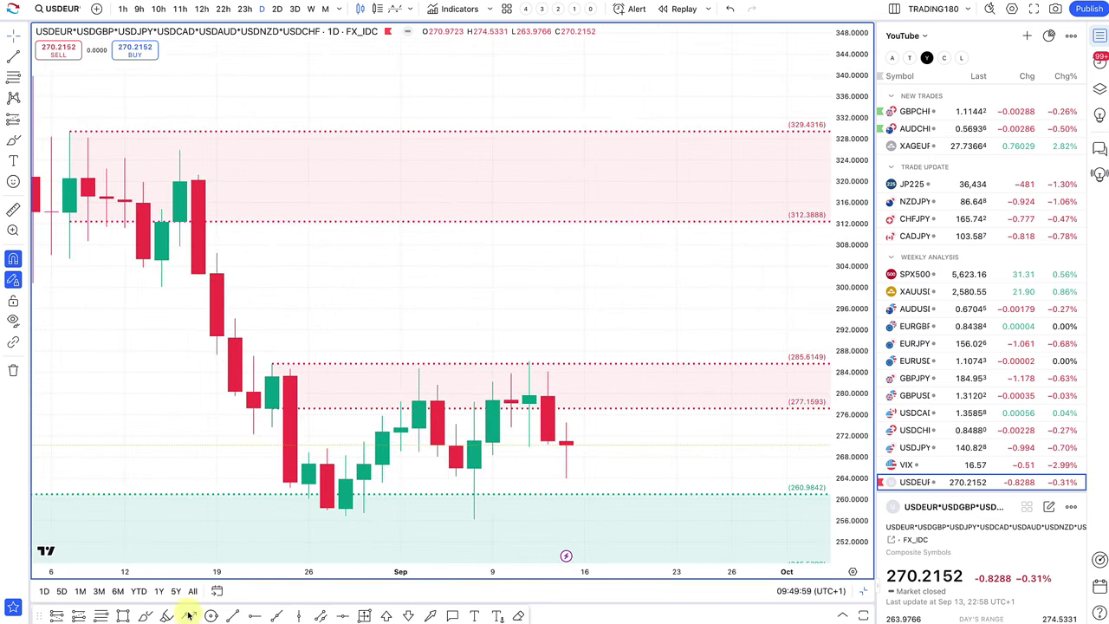
{"action": "left_click", "coordinate": [565, 446]}
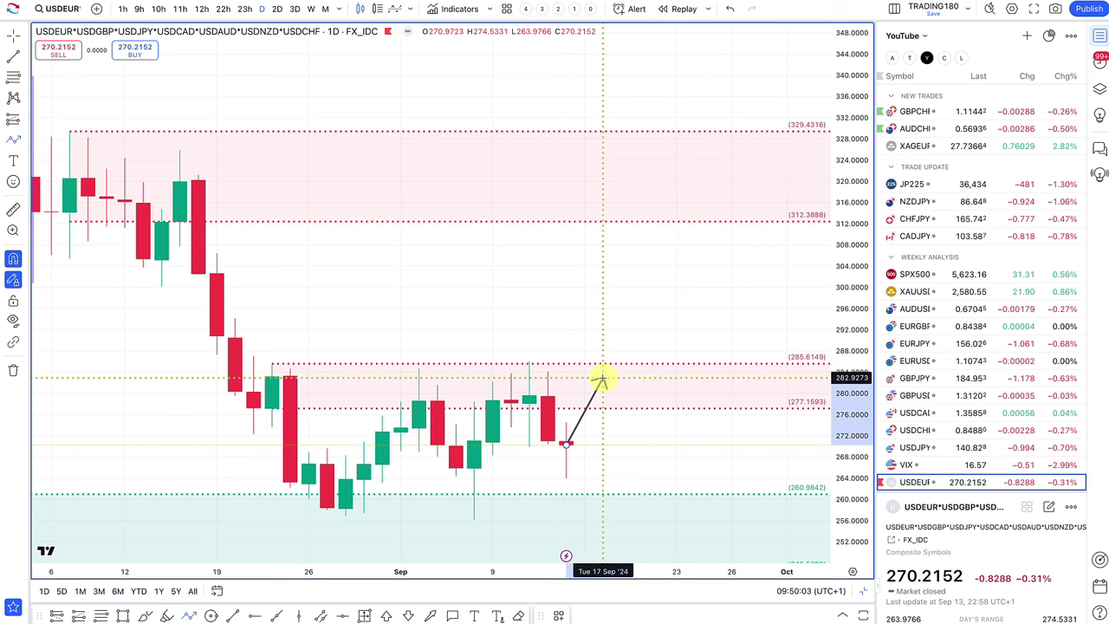
{"action": "scroll", "coordinate": [598, 526], "scroll_direction": "down", "scroll_amount": 1}
{"action": "scroll", "coordinate": [598, 526], "scroll_direction": "down", "scroll_amount": 1}
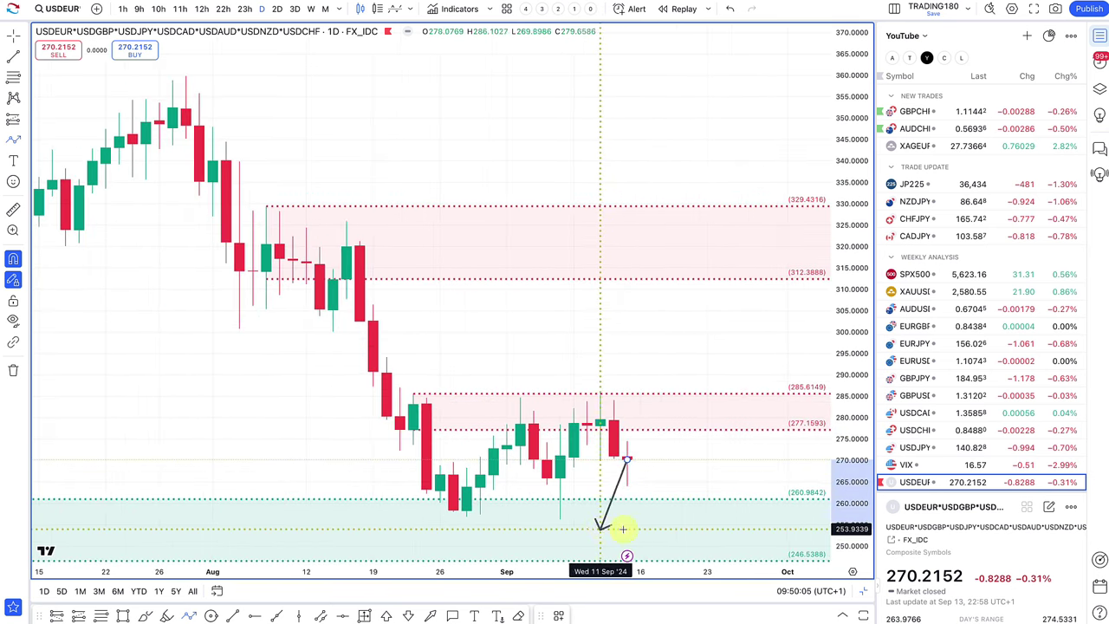
{"action": "left_click", "coordinate": [667, 552]}
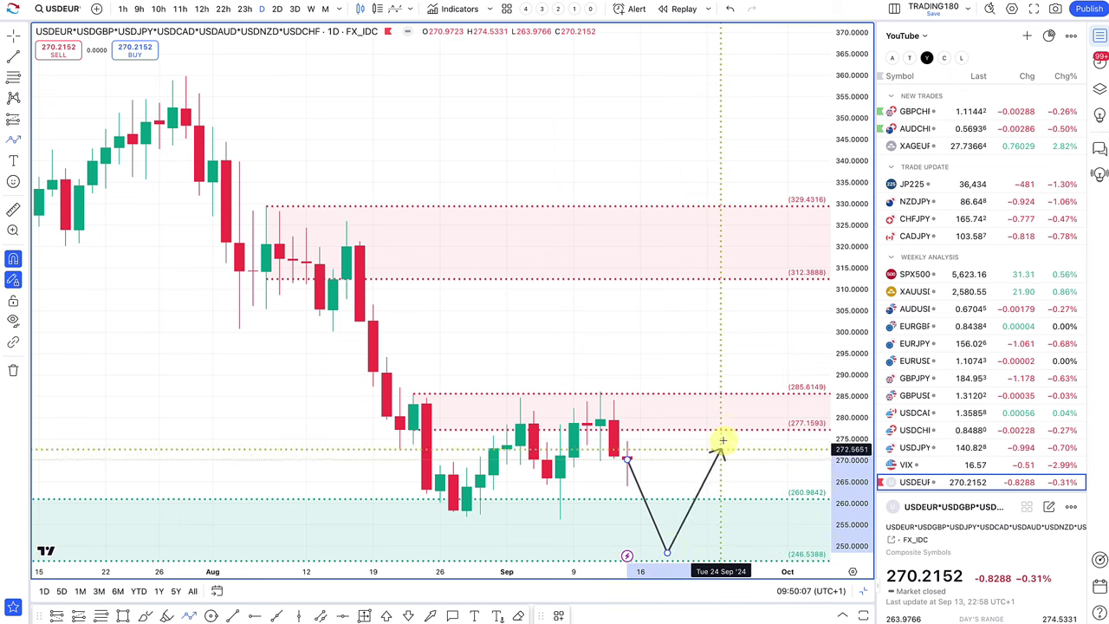
{"action": "left_click", "coordinate": [734, 429]}
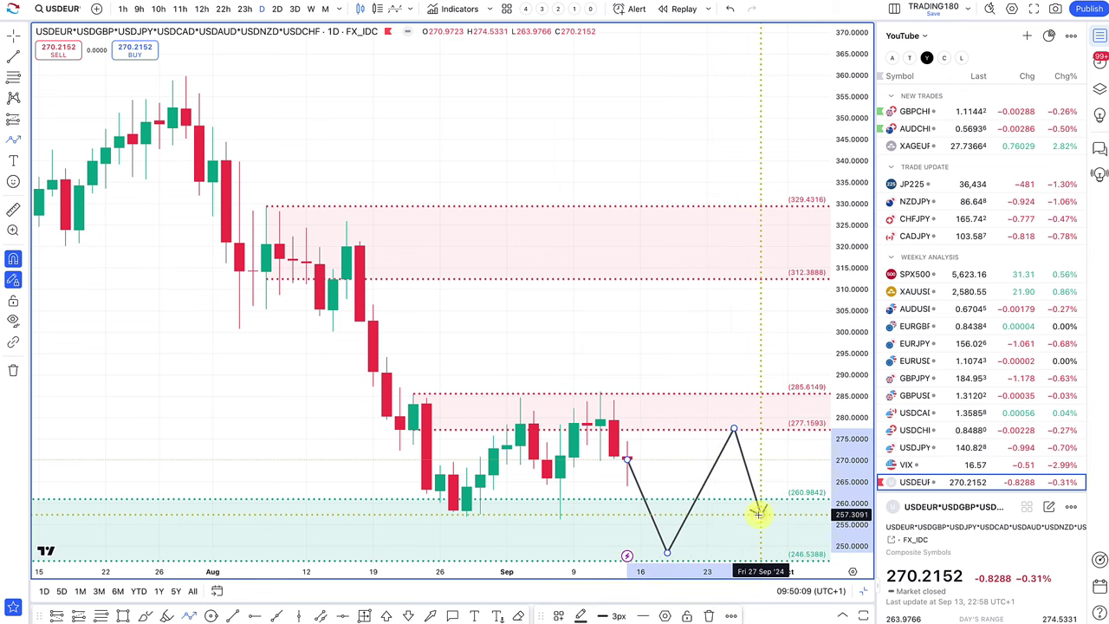
{"action": "double_click", "coordinate": [758, 512]}
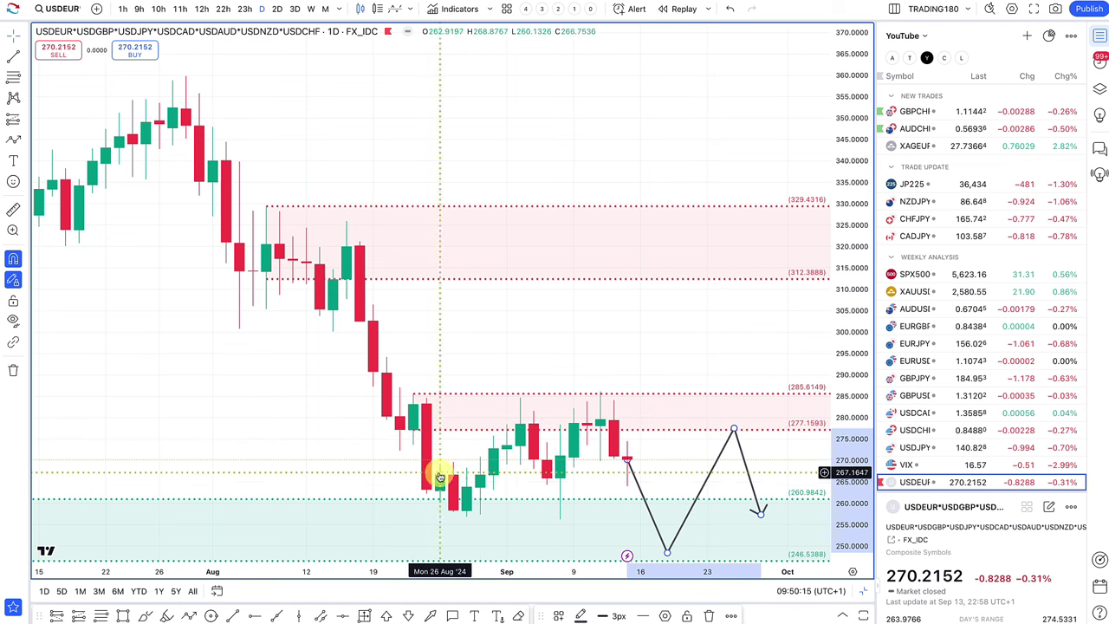
{"action": "right_click", "coordinate": [636, 423]}
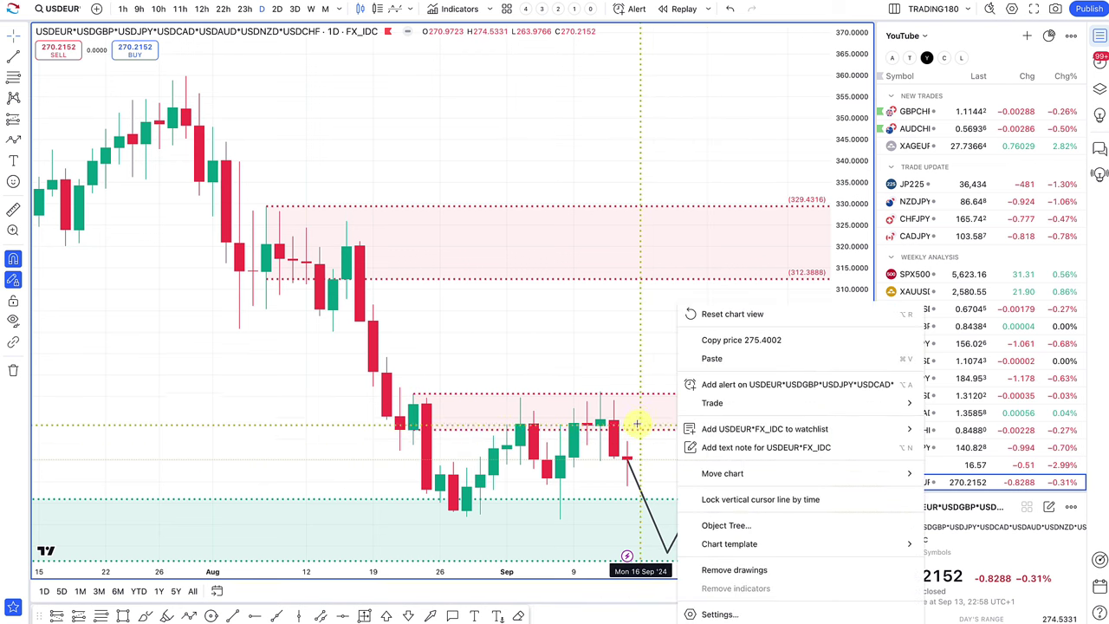
{"action": "key", "text": "Escape"}
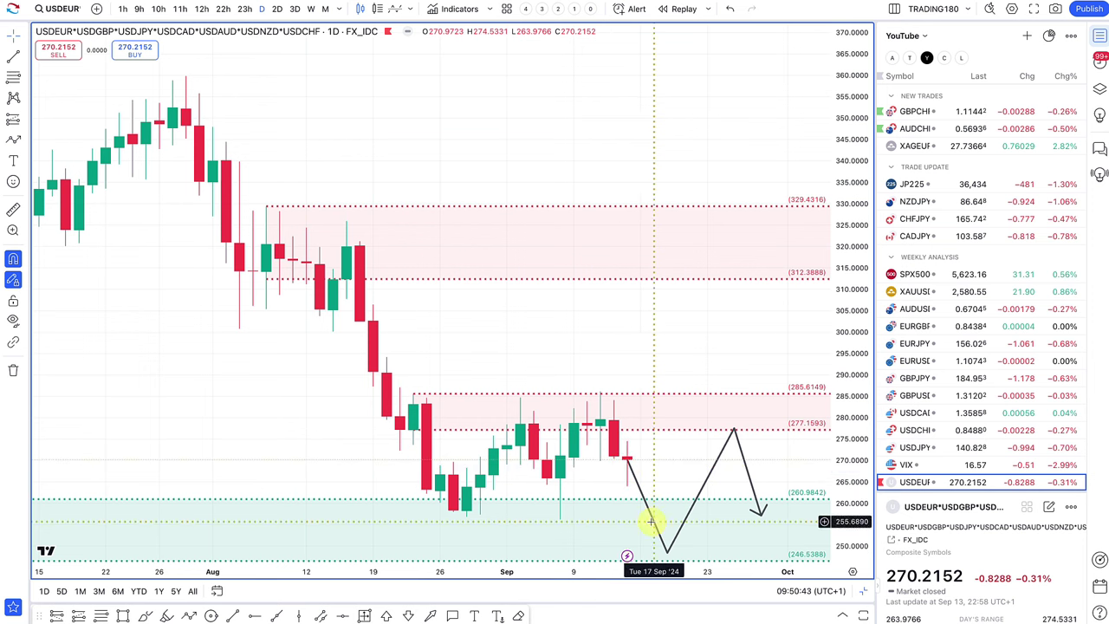
Try the path's first turning point at about 285 in the supply zone, ending with it at about 256 in the demand zone.
{"action": "mouse_move", "coordinate": [668, 551]}
{"action": "left_mouse_down"}
{"action": "mouse_move", "coordinate": [671, 367]}
{"action": "mouse_move", "coordinate": [681, 406]}
{"action": "mouse_move", "coordinate": [693, 279]}
{"action": "mouse_move", "coordinate": [685, 411]}
{"action": "mouse_move", "coordinate": [681, 396]}
{"action": "left_mouse_up"}
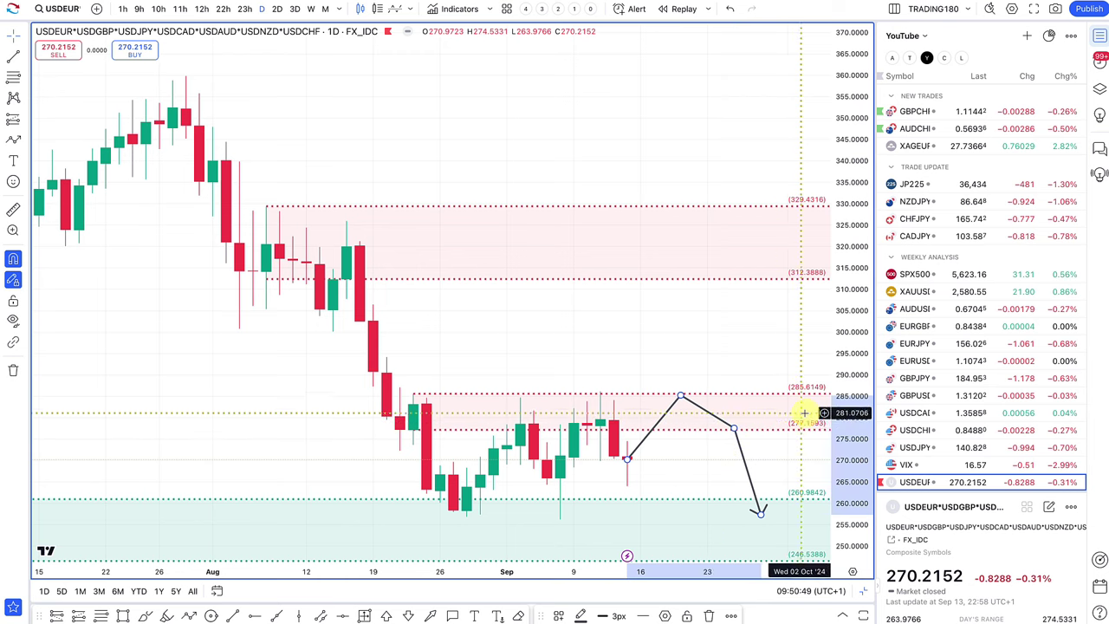
{"action": "scroll", "coordinate": [646, 374], "scroll_direction": "down", "scroll_amount": 3}
{"action": "scroll", "coordinate": [646, 374], "scroll_direction": "down", "scroll_amount": 1}
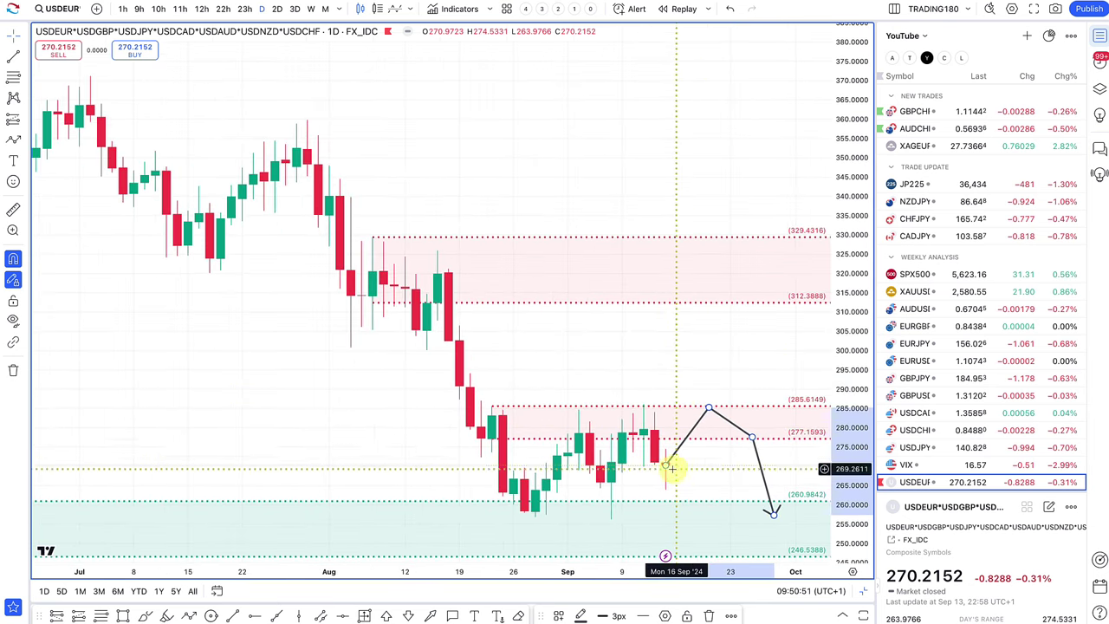
{"action": "mouse_move", "coordinate": [709, 409]}
{"action": "left_mouse_down"}
{"action": "mouse_move", "coordinate": [708, 523]}
{"action": "mouse_move", "coordinate": [698, 518]}
{"action": "left_mouse_up"}
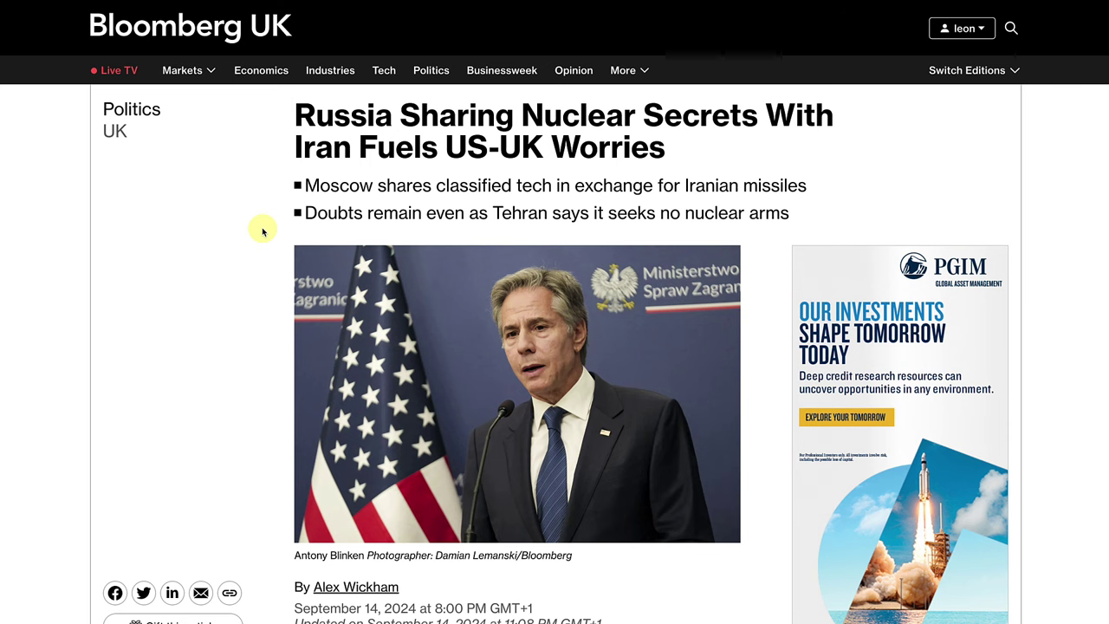
Switch to the Bloomberg article on Russia sharing nuclear secrets with Iran and read its headline and opening paragraph.
{"action": "scroll", "coordinate": [263, 231], "scroll_direction": "down", "scroll_amount": 3}
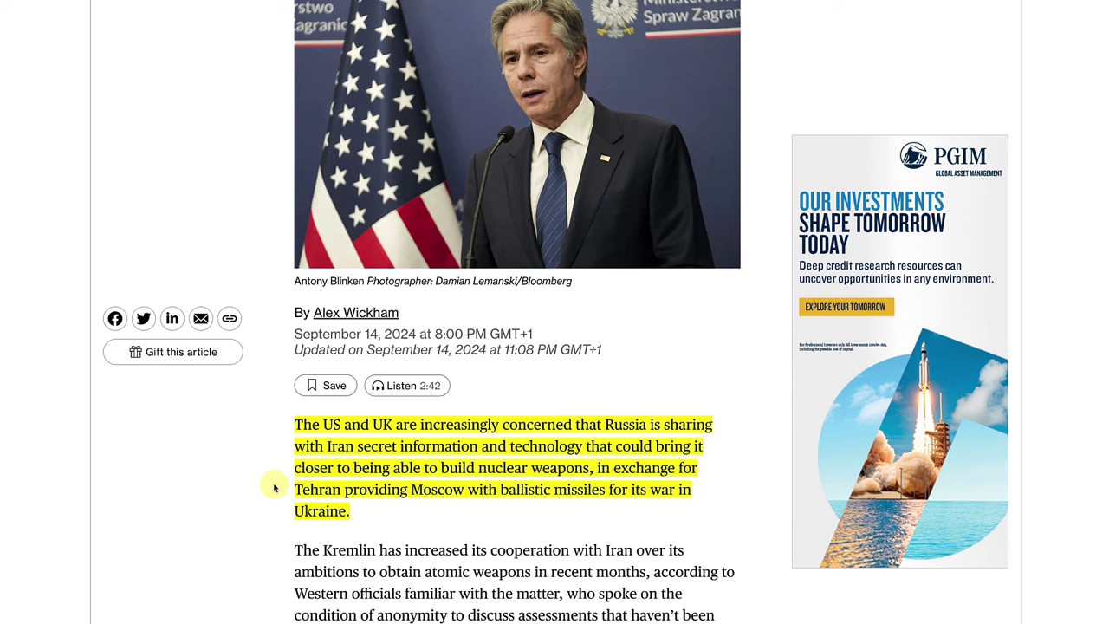
{"action": "scroll", "coordinate": [294, 251], "scroll_direction": "up", "scroll_amount": 3}
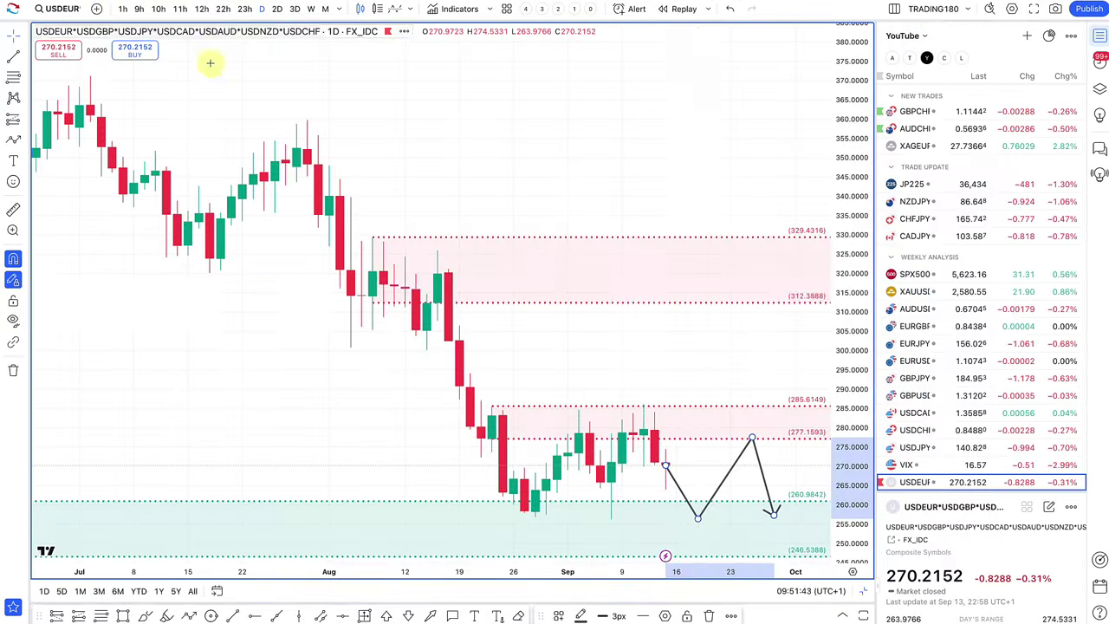
Switch to TradingView, open the VIX chart, and draw a path arrow from the latest candle up to about 42.
{"action": "left_click", "coordinate": [941, 465]}
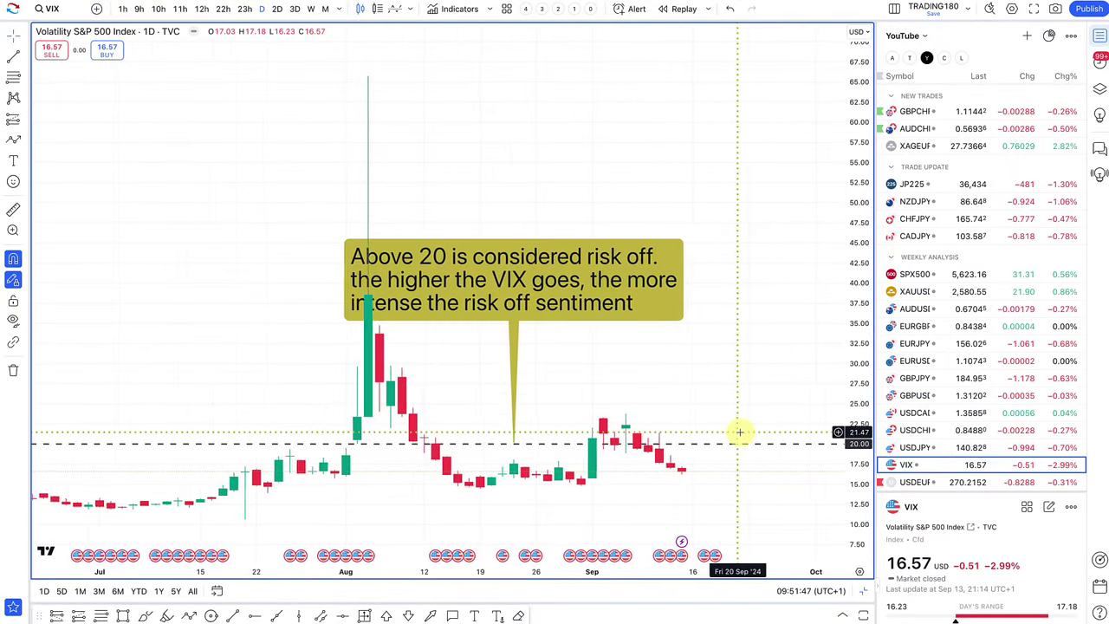
{"action": "scroll", "coordinate": [737, 433], "scroll_direction": "up", "scroll_amount": 3}
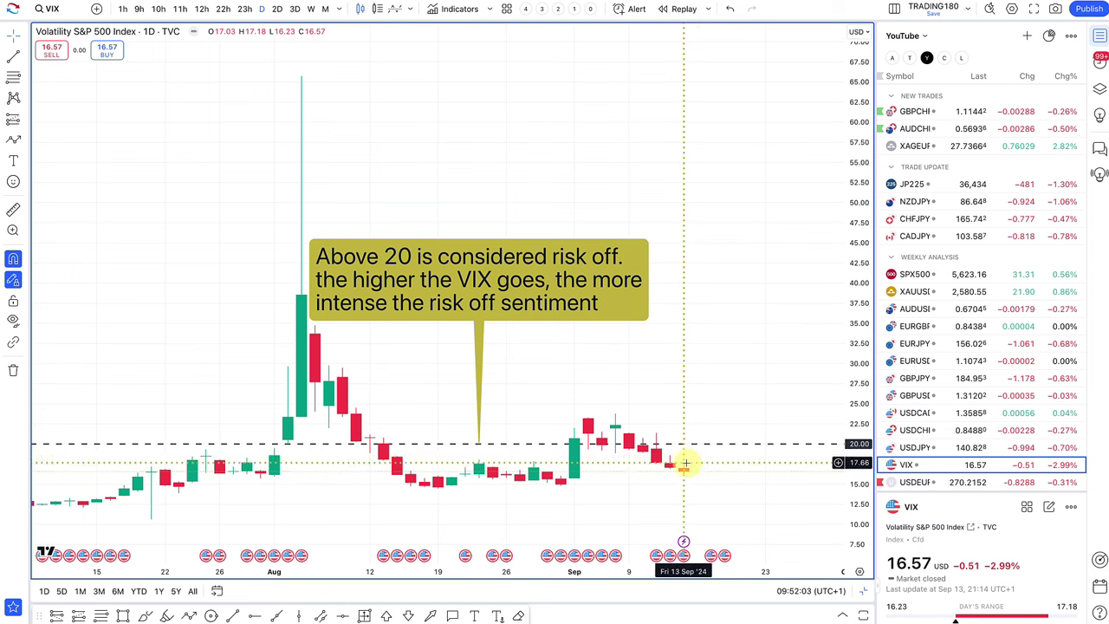
{"action": "left_click", "coordinate": [184, 617]}
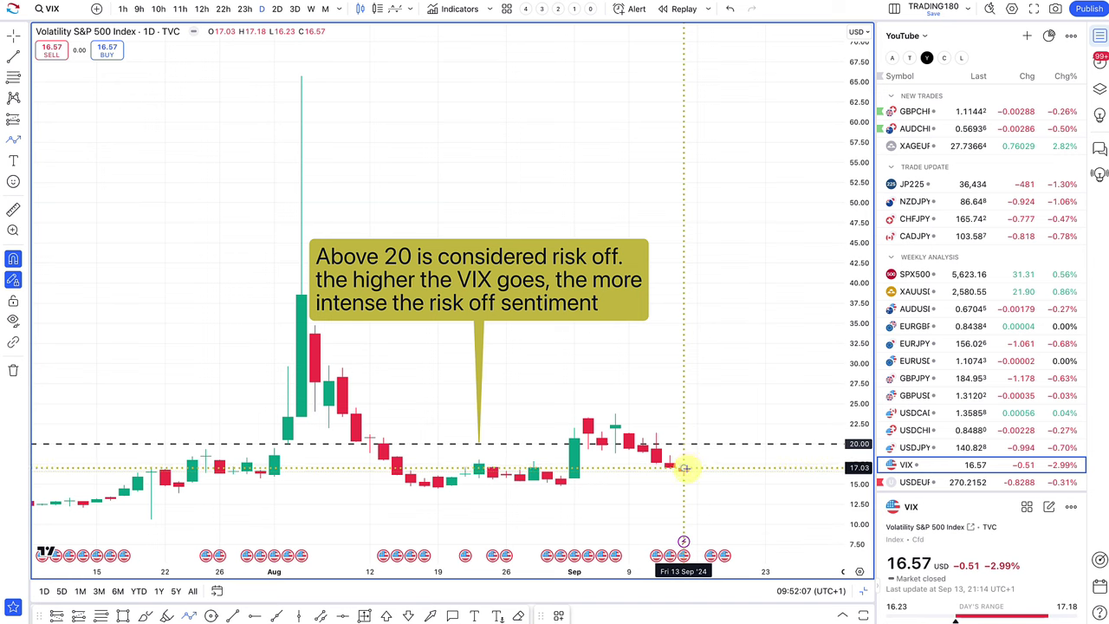
{"action": "mouse_move", "coordinate": [684, 468]}
{"action": "left_mouse_down"}
{"action": "mouse_move", "coordinate": [735, 337]}
{"action": "mouse_move", "coordinate": [737, 264]}
{"action": "left_mouse_up"}
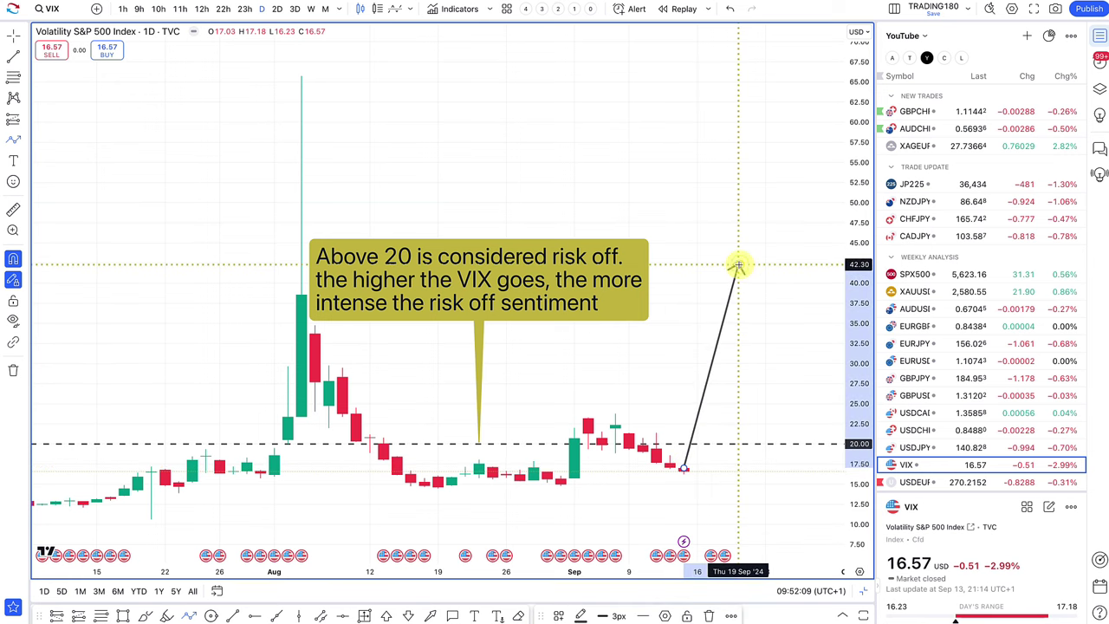
Move the end of the VIX arrow to about 38.5 in early October and review earlier moves above the 20 level.
{"action": "scroll", "coordinate": [660, 382], "scroll_direction": "down", "scroll_amount": 5}
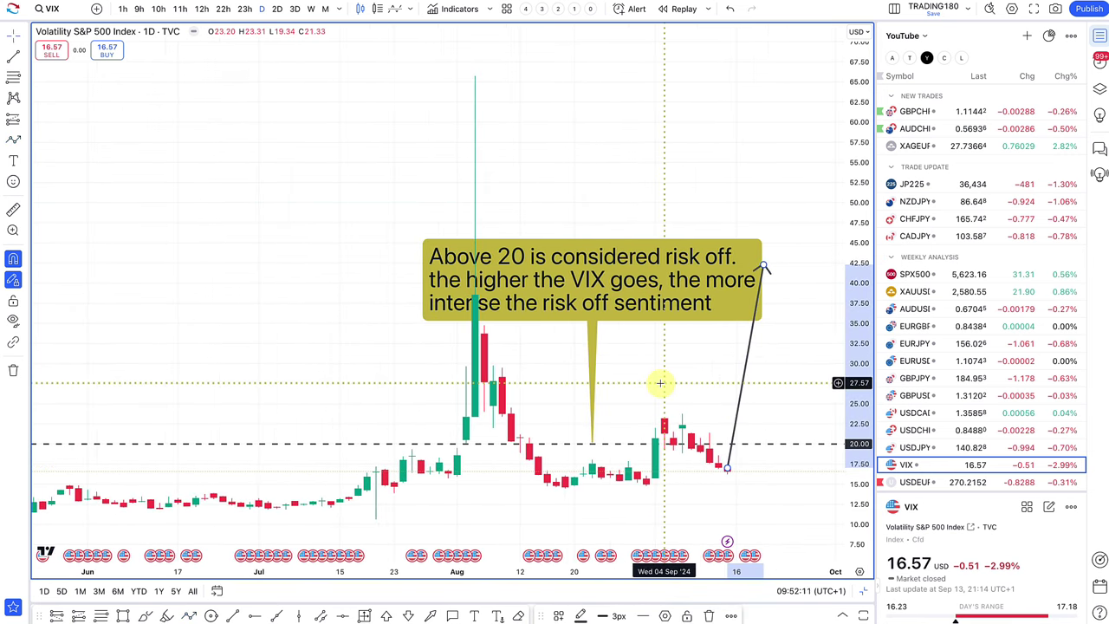
{"action": "scroll", "coordinate": [661, 383], "scroll_direction": "down", "scroll_amount": 3}
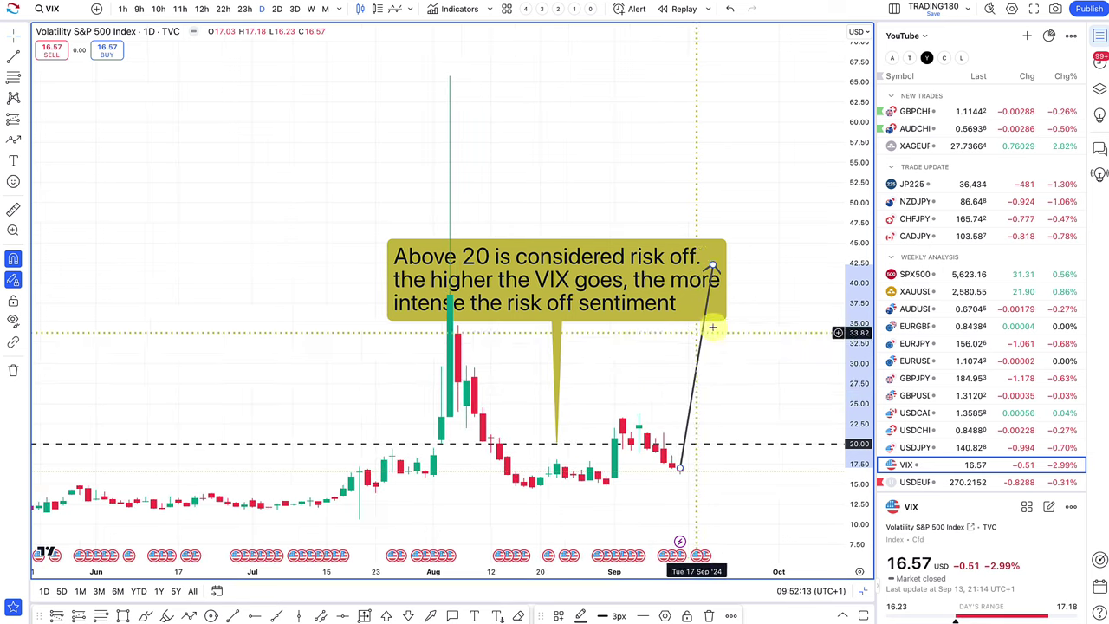
{"action": "left_click_drag", "start_coordinate": [730, 266], "coordinate": [786, 297]}
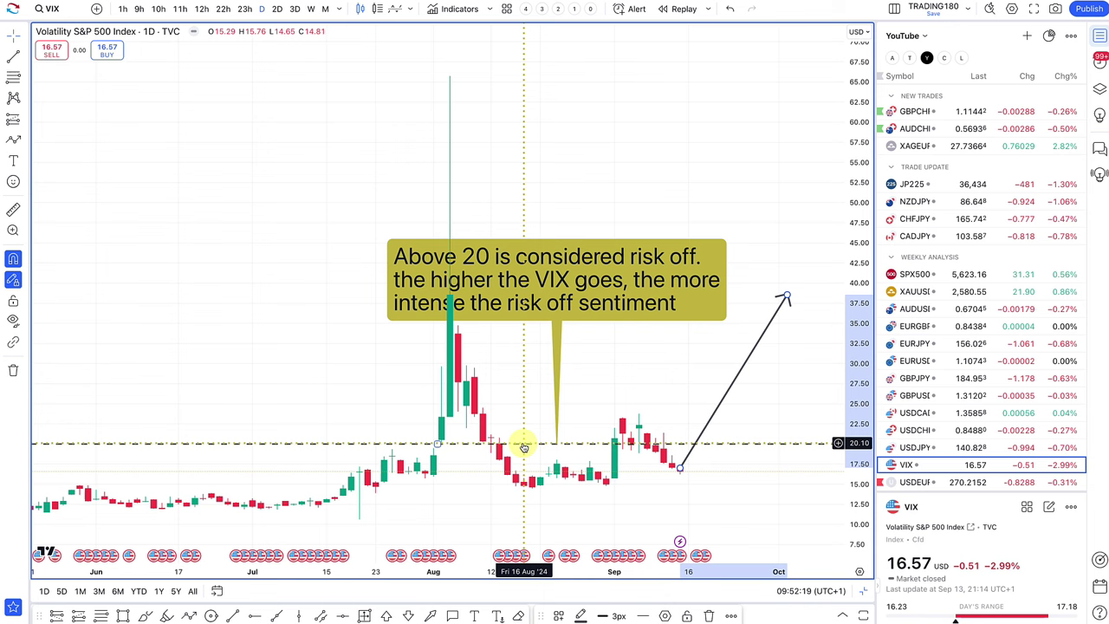
{"action": "scroll", "coordinate": [523, 446], "scroll_direction": "down", "scroll_amount": 3}
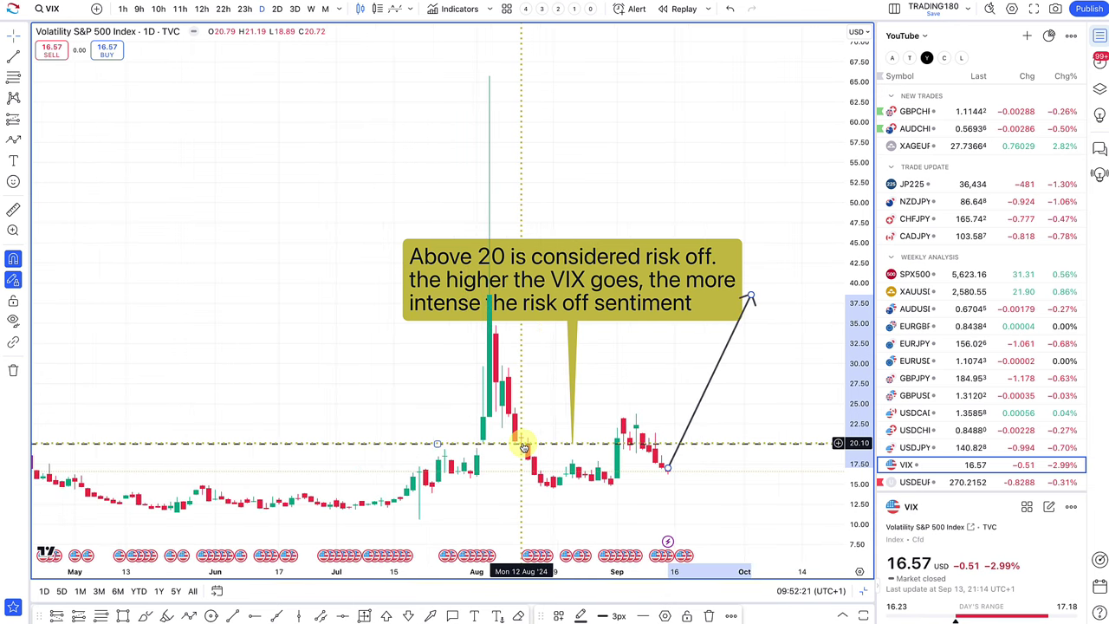
{"action": "scroll", "coordinate": [565, 372], "scroll_direction": "down", "scroll_amount": 2}
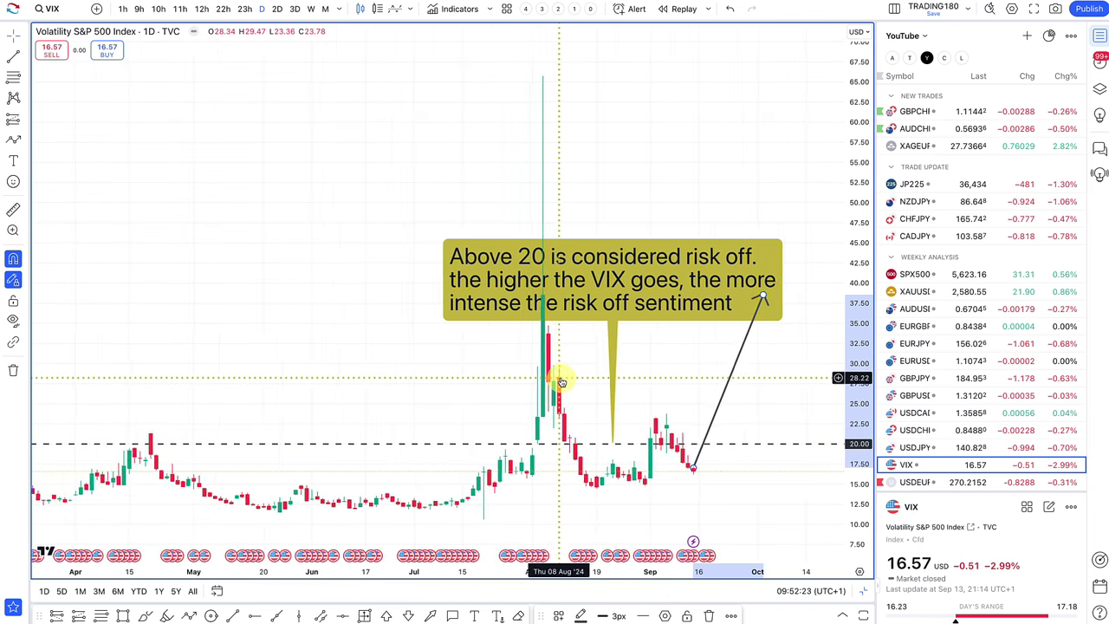
{"action": "scroll", "coordinate": [559, 373], "scroll_direction": "up", "scroll_amount": 4}
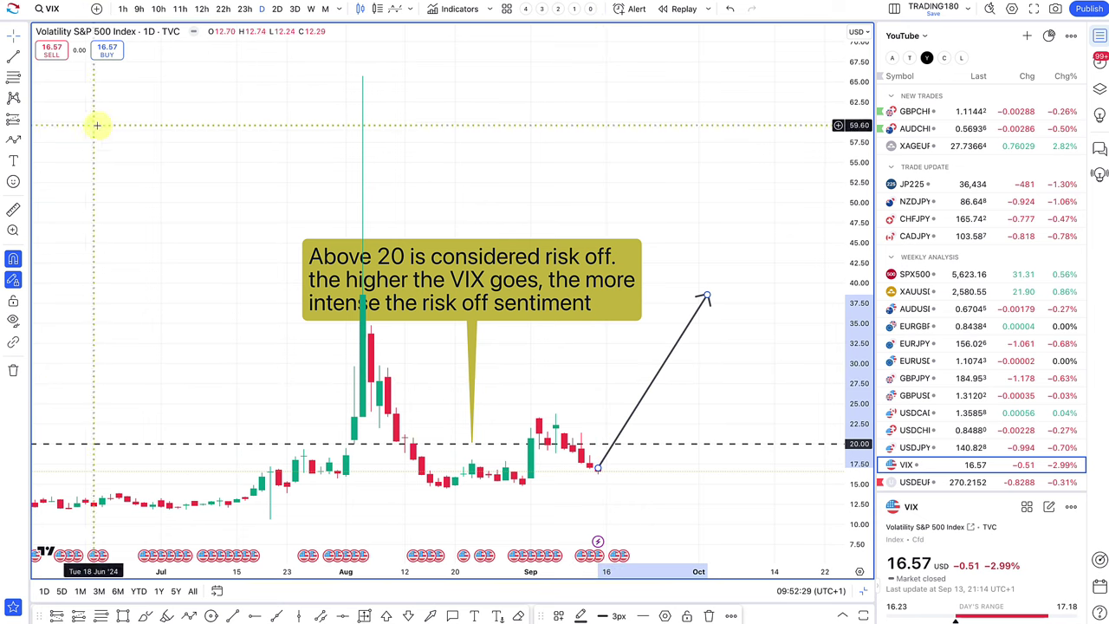
Reopen the USD composite chart and move the projected path's peak to about 282 inside the 277.1593–285.6149 supply zone.
{"action": "left_click", "coordinate": [914, 481]}
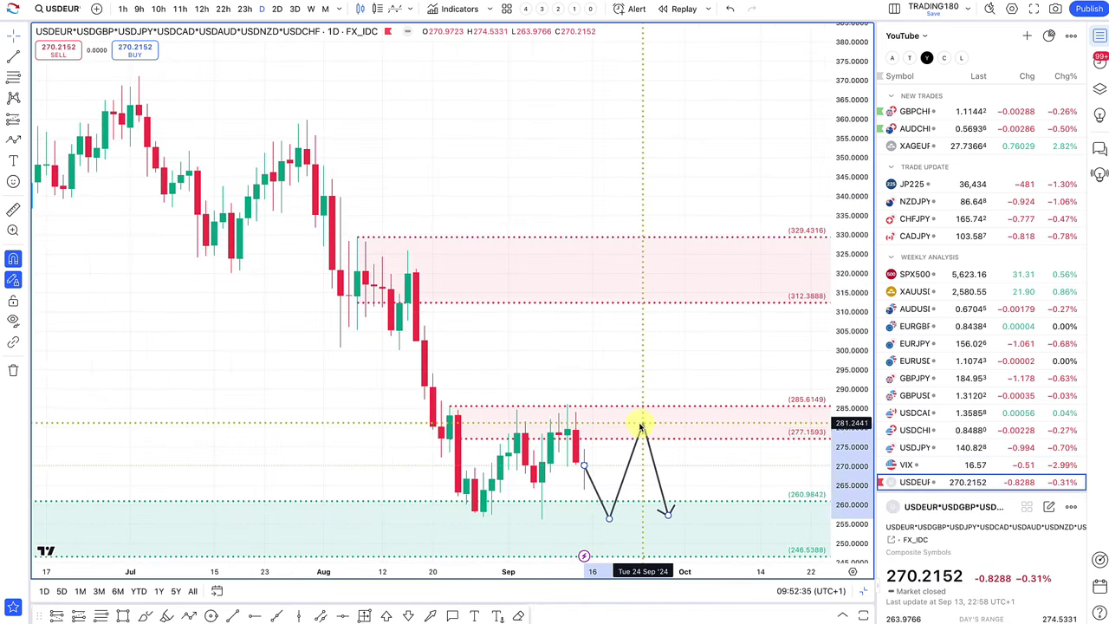
{"action": "left_click_drag", "start_coordinate": [641, 422], "coordinate": [634, 421]}
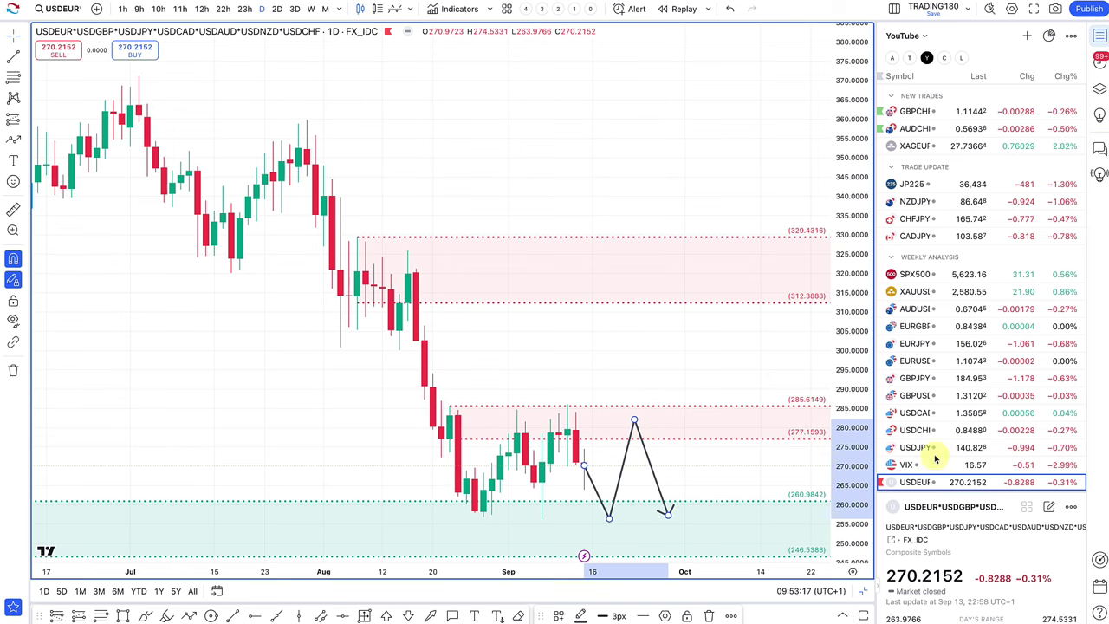
Switch to Discord and read the US inflation post in united-states and the BOJ watchers post in the japan channel.
{"action": "scroll", "coordinate": [676, 508], "scroll_direction": "down", "scroll_amount": 5}
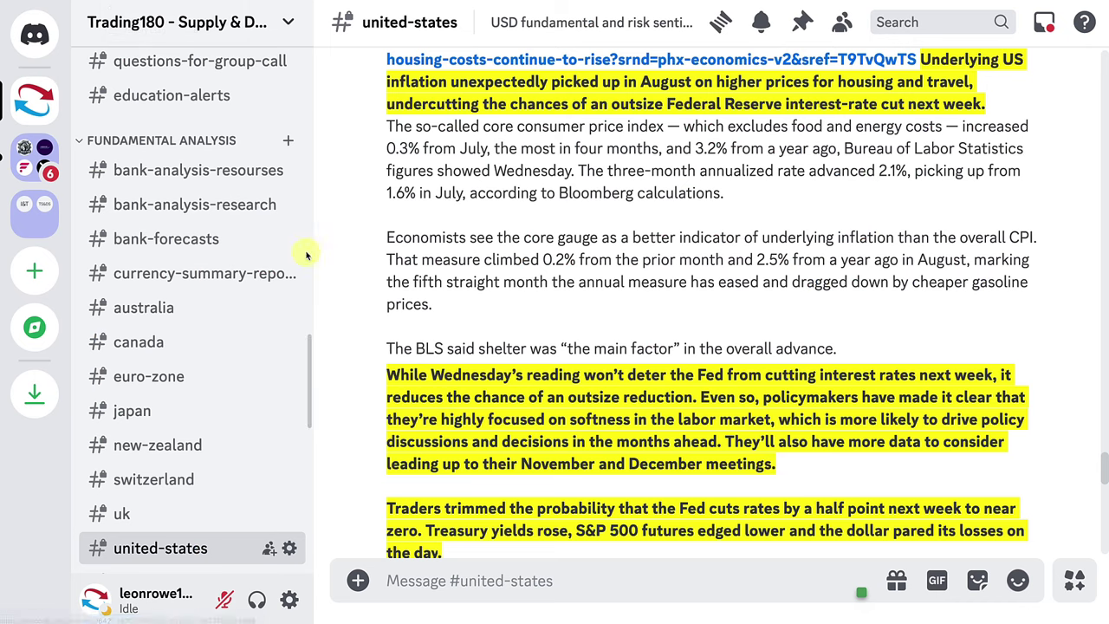
{"action": "left_click", "coordinate": [173, 410]}
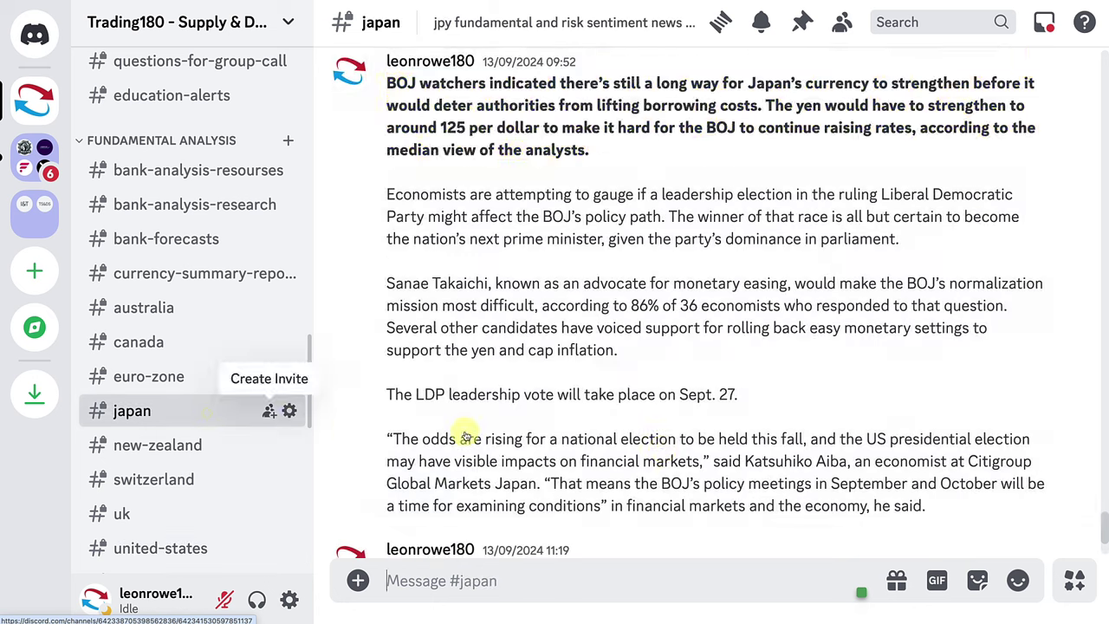
{"action": "scroll", "coordinate": [656, 372], "scroll_direction": "up", "scroll_amount": 2}
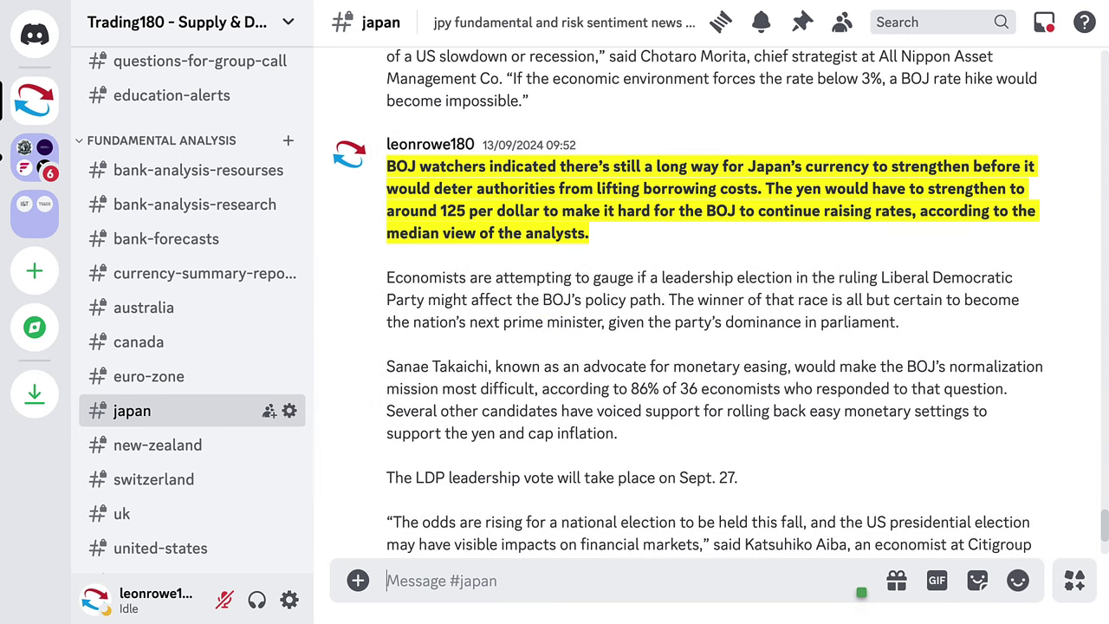
Switch to the USDJPY chart in TradingView, measure the drop from the latest candle to about 125, then clear the measurement and reset the chart view.
{"action": "key", "text": "alt+Tab"}
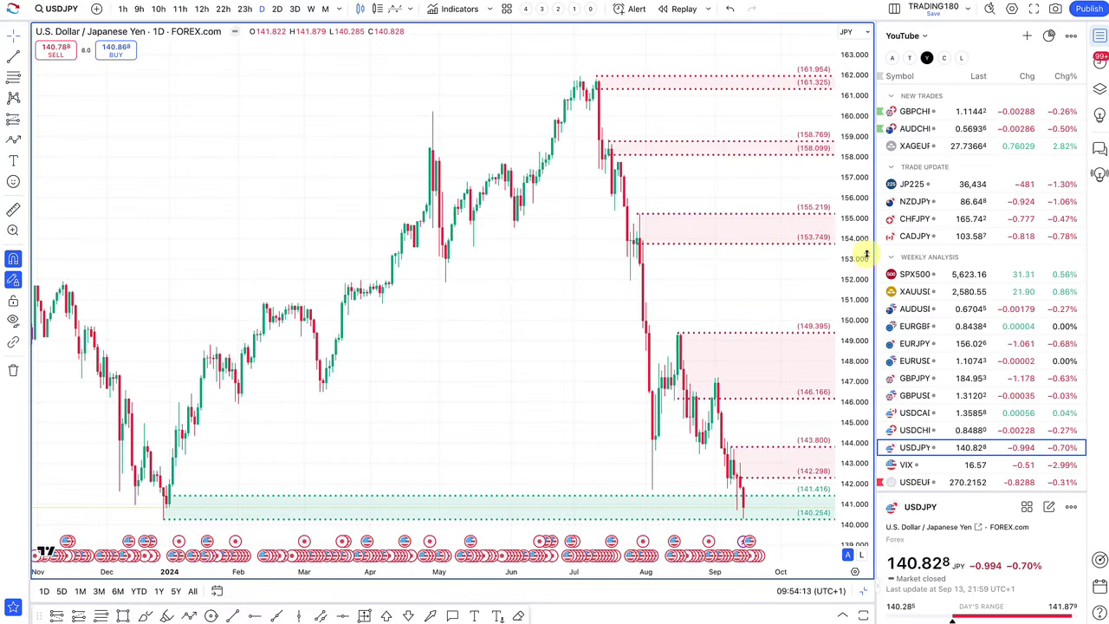
{"action": "left_click_drag", "start_coordinate": [865, 253], "coordinate": [858, 446]}
{"action": "left_click_drag", "start_coordinate": [710, 470], "coordinate": [607, 209]}
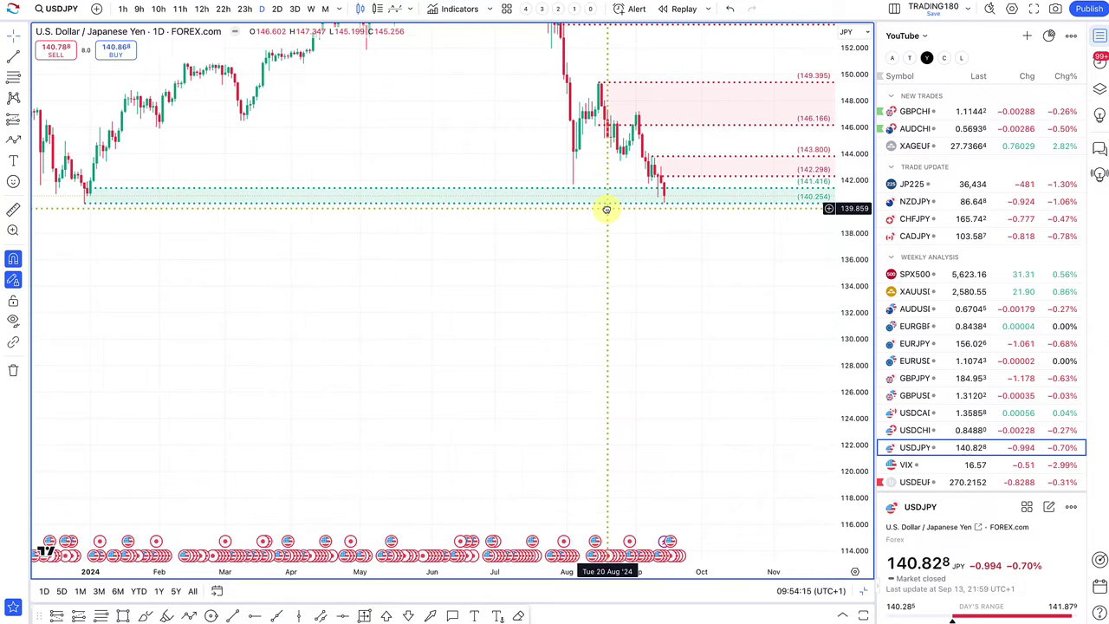
{"action": "left_click", "coordinate": [16, 208]}
{"action": "left_click", "coordinate": [663, 194]}
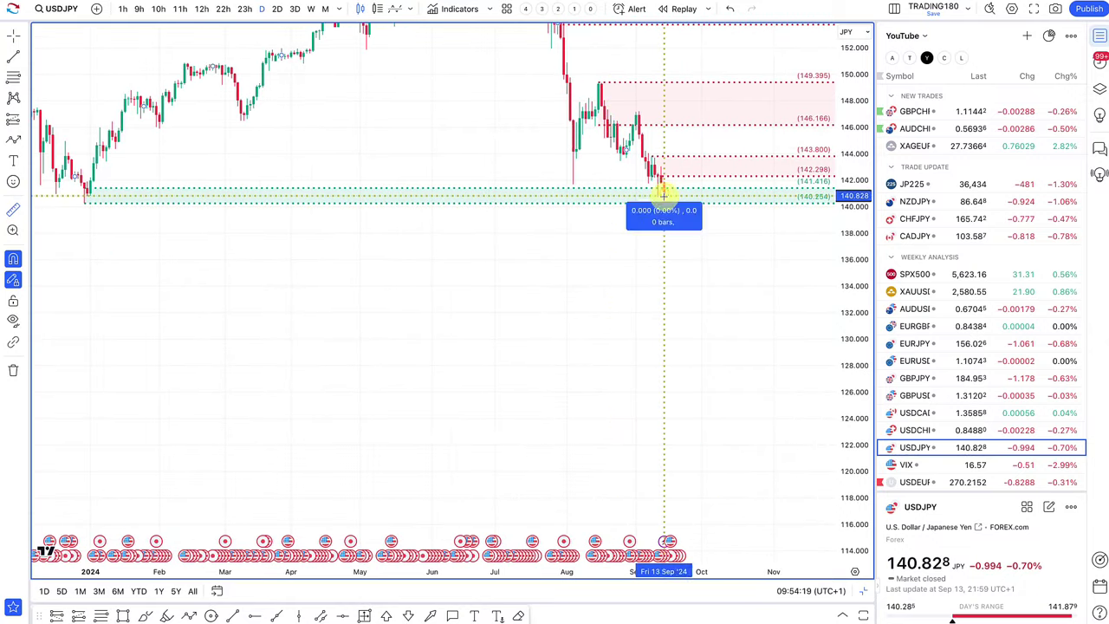
{"action": "left_click", "coordinate": [687, 403]}
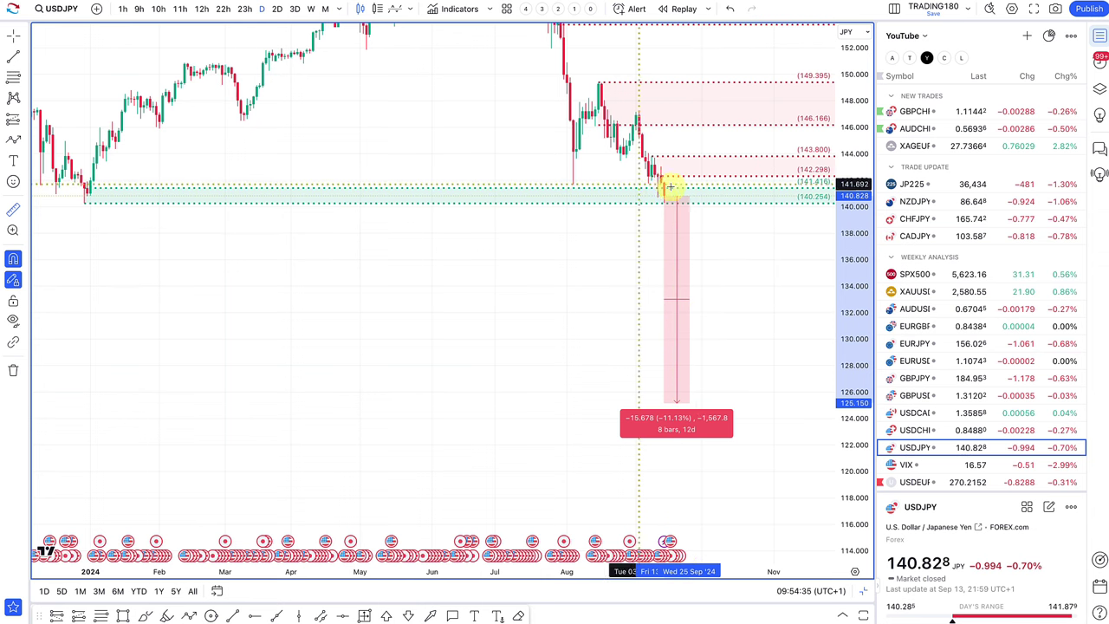
{"action": "left_click", "coordinate": [718, 302]}
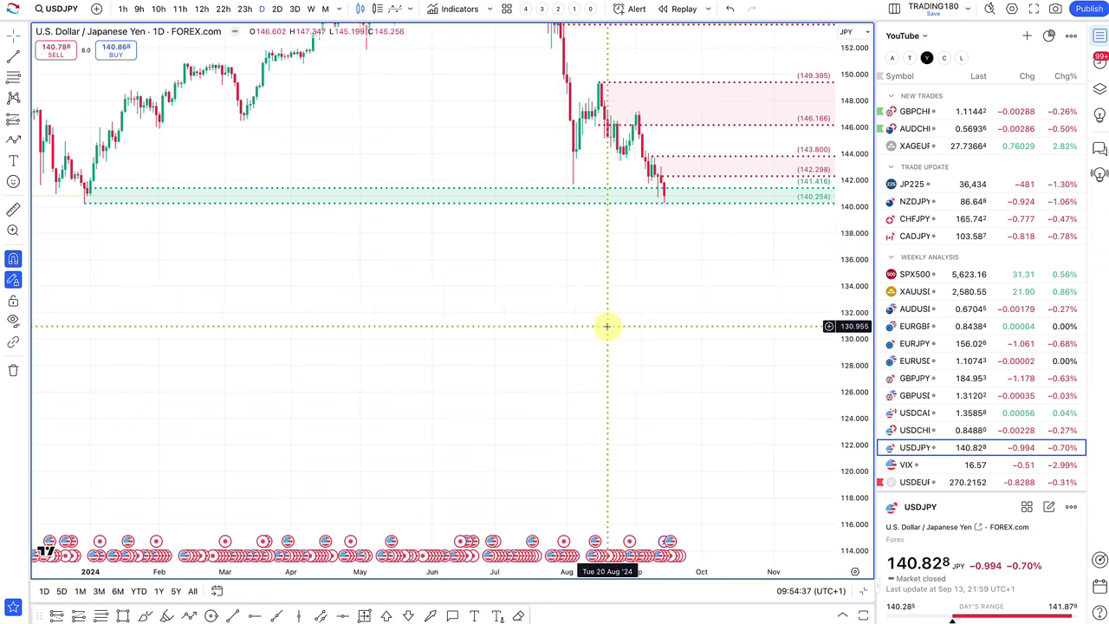
{"action": "left_click", "coordinate": [490, 540]}
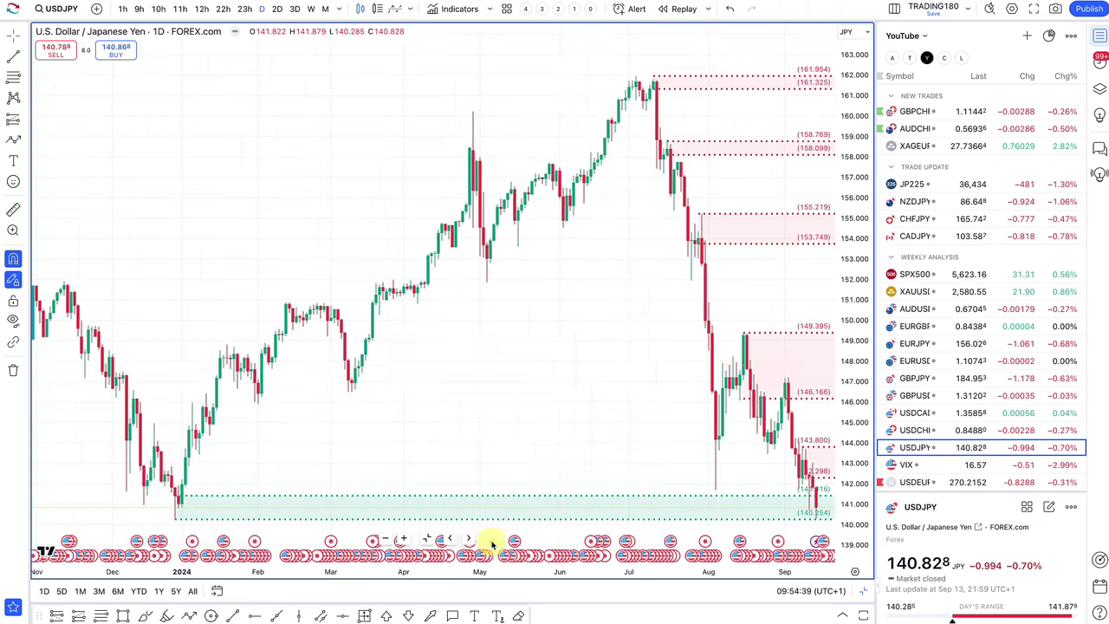
{"action": "scroll", "coordinate": [594, 364], "scroll_direction": "up", "scroll_amount": 5}
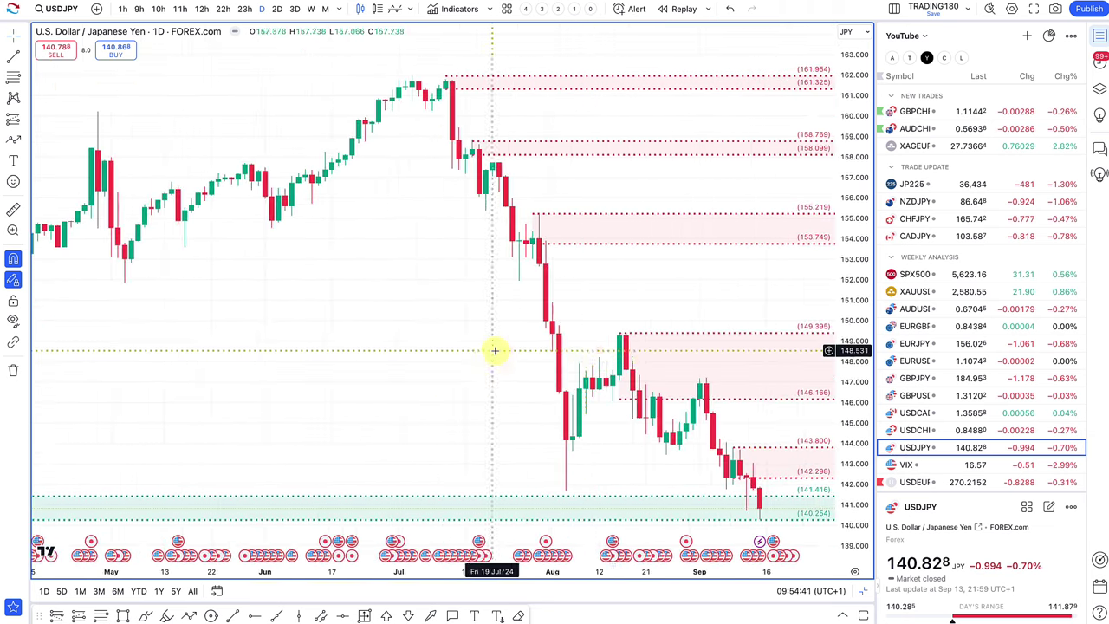
Draw a USDJPY path arrow from the latest candle up to about 143.8 on 24 September, then down to about 140.8 on 2 October.
{"action": "scroll", "coordinate": [494, 349], "scroll_direction": "right", "scroll_amount": 5}
{"action": "scroll", "coordinate": [408, 322], "scroll_direction": "left", "scroll_amount": 2}
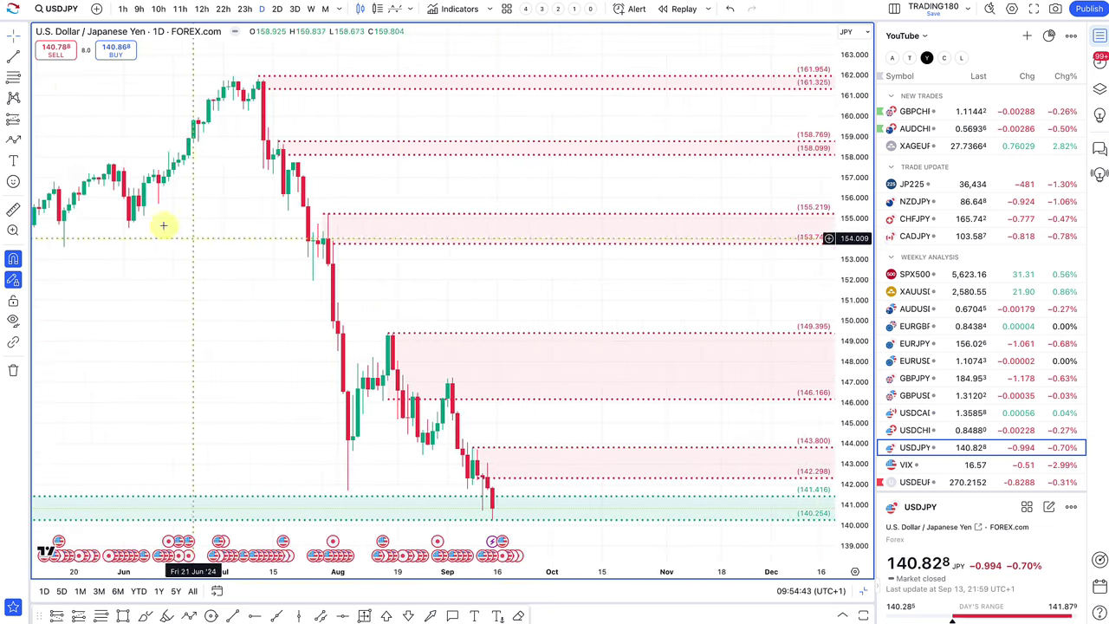
{"action": "left_click", "coordinate": [15, 139]}
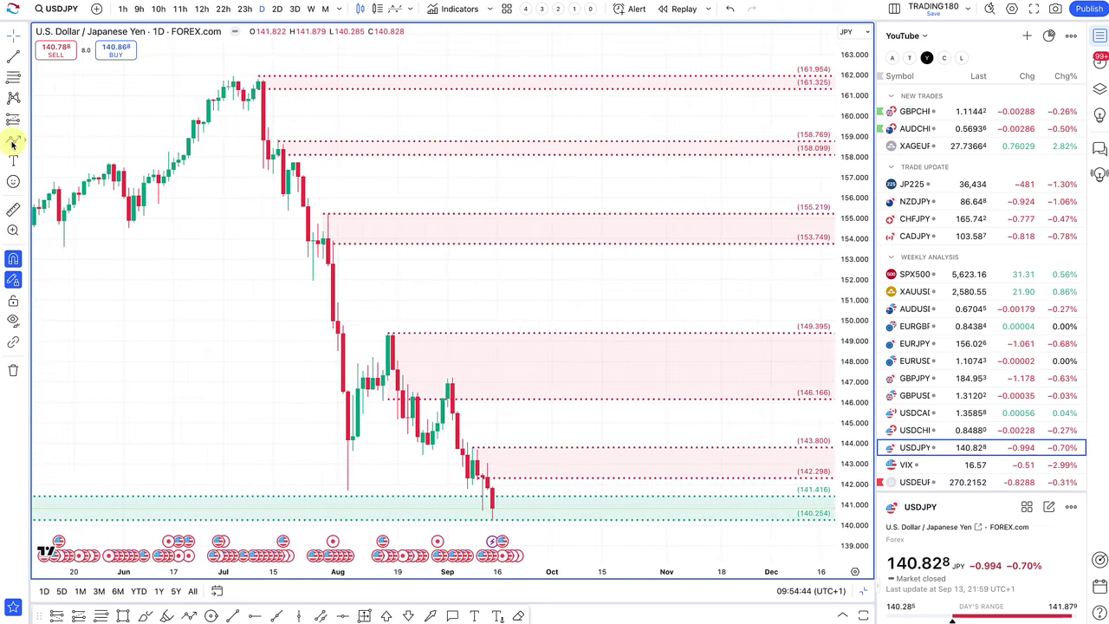
{"action": "left_click", "coordinate": [496, 511]}
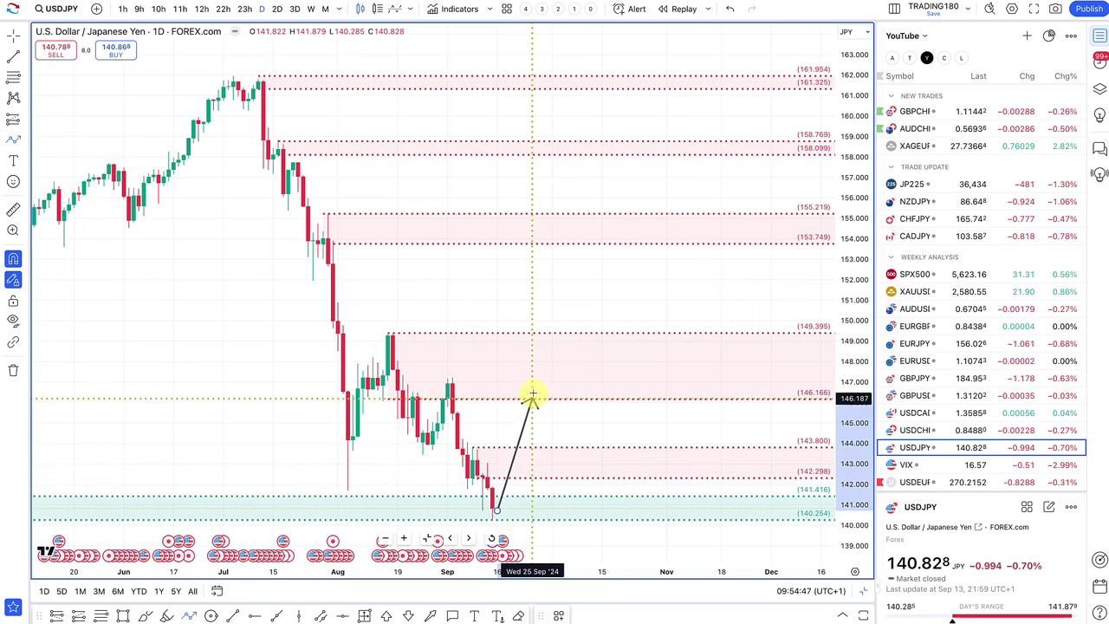
{"action": "left_click", "coordinate": [526, 450]}
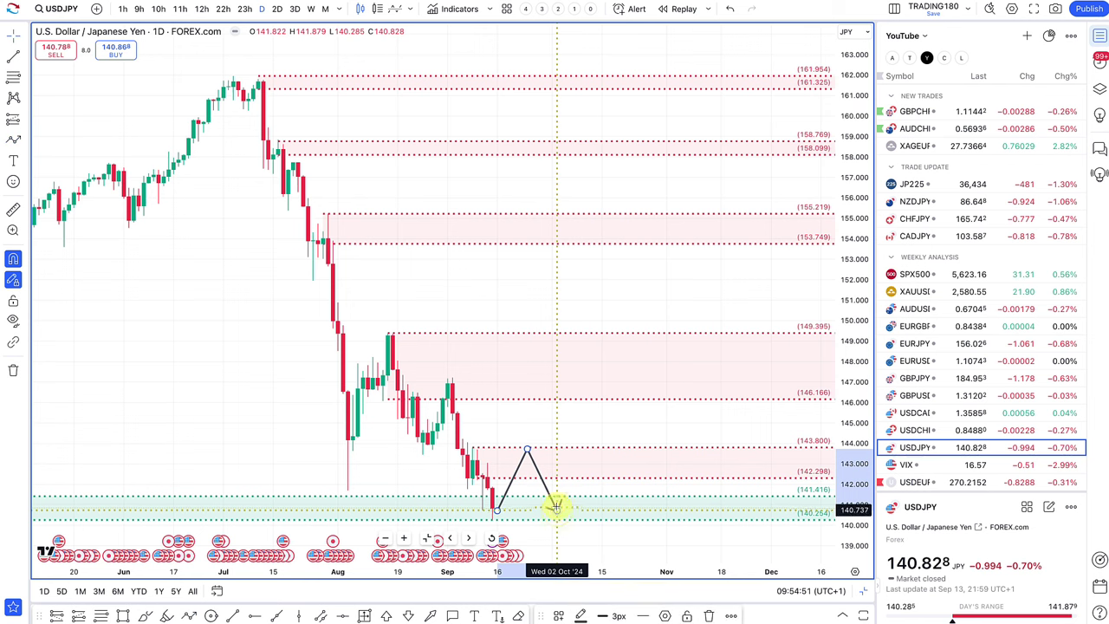
{"action": "double_click", "coordinate": [556, 507]}
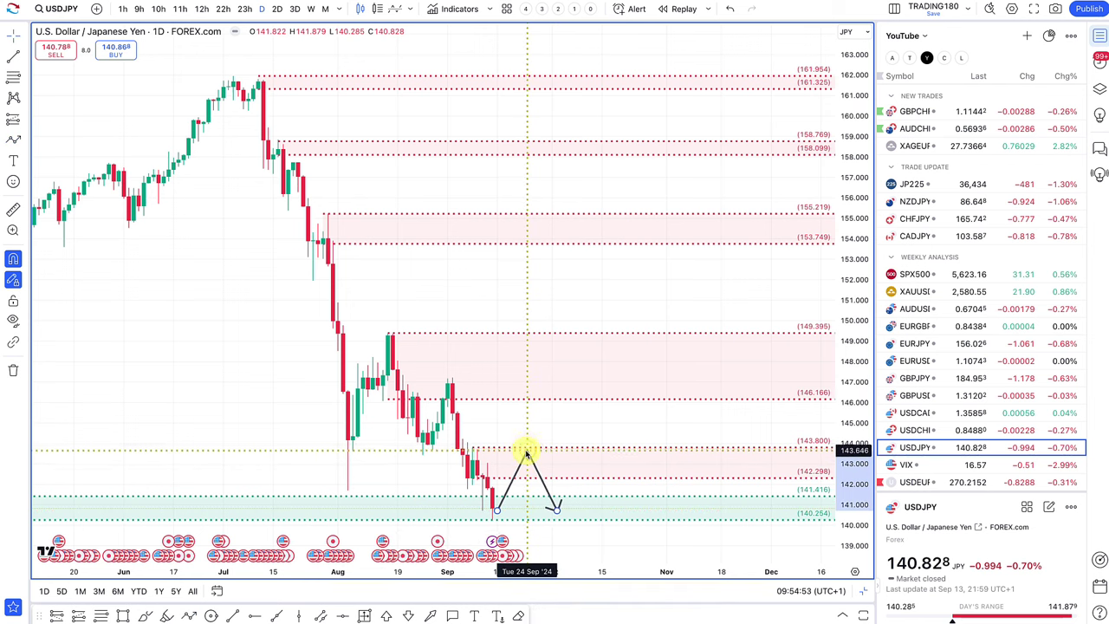
{"action": "mouse_move", "coordinate": [526, 449]}
{"action": "left_mouse_down"}
{"action": "mouse_move", "coordinate": [526, 400]}
{"action": "mouse_move", "coordinate": [526, 449]}
{"action": "left_mouse_up"}
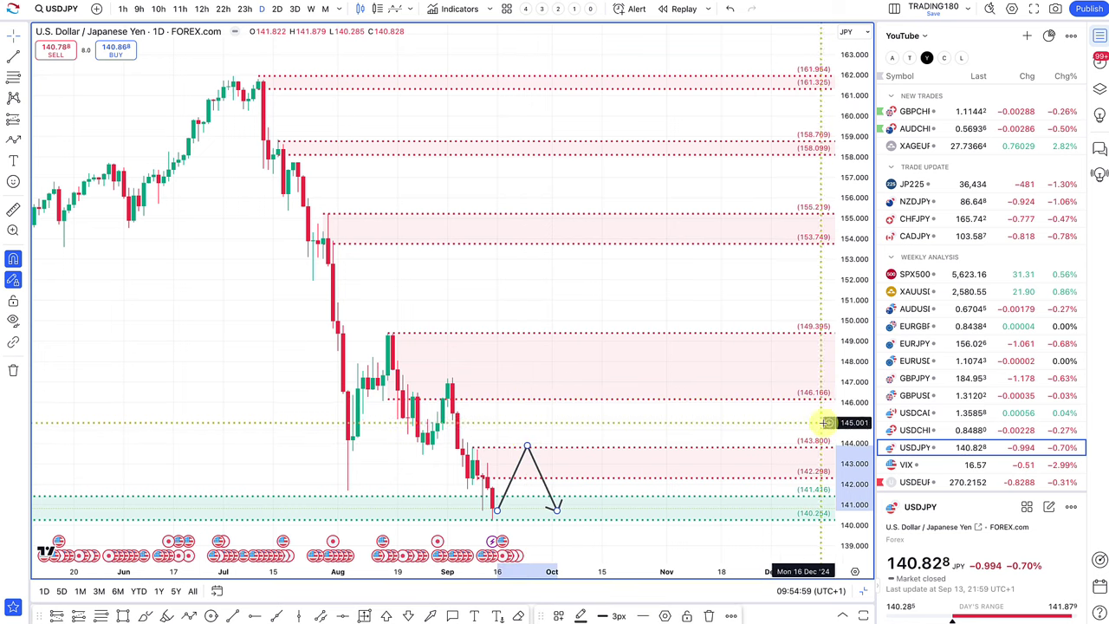
{"action": "scroll", "coordinate": [715, 454], "scroll_direction": "down", "scroll_amount": 1}
{"action": "scroll", "coordinate": [715, 455], "scroll_direction": "down", "scroll_amount": 5}
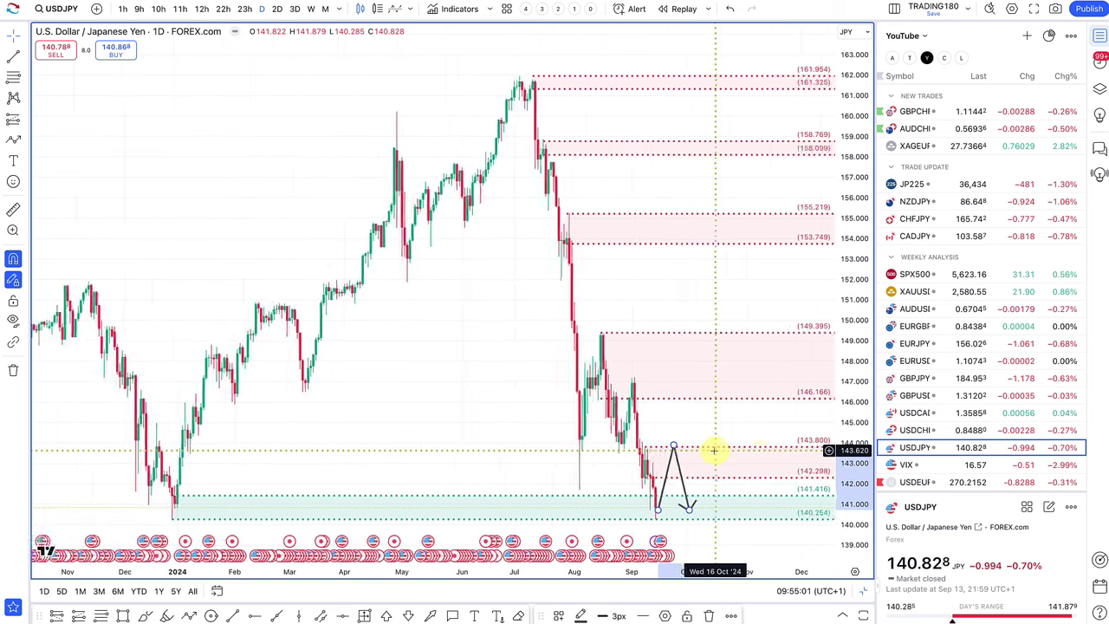
{"action": "scroll", "coordinate": [727, 451], "scroll_direction": "down", "scroll_amount": 2}
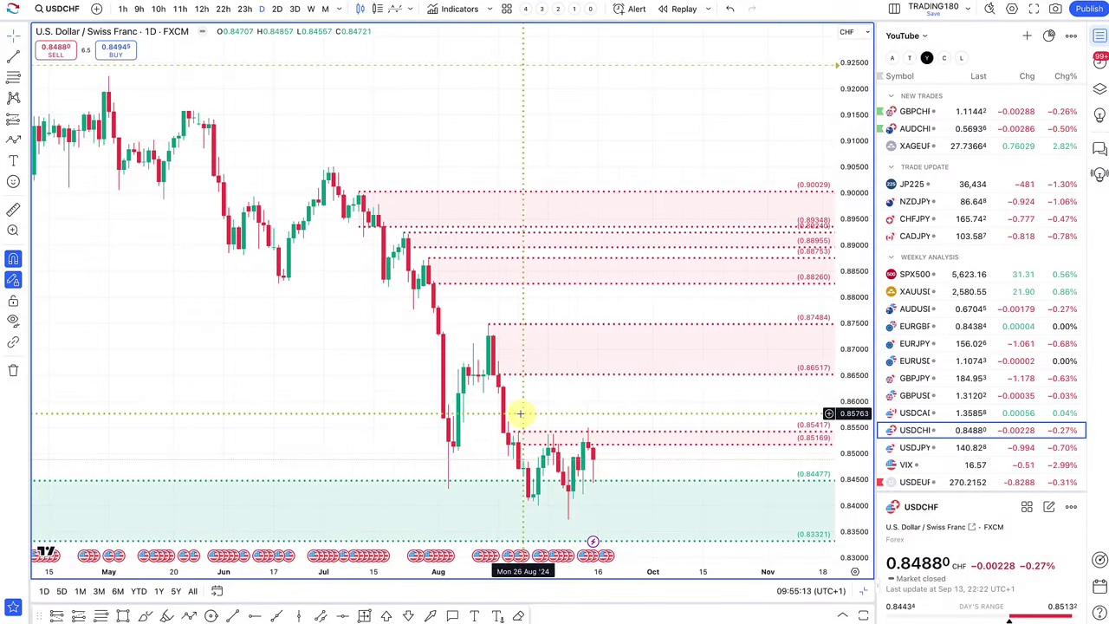
Draw a USDCHF path arrow from the latest candle down to about 0.840, then up to about 0.870 on 16 October.
{"action": "left_click", "coordinate": [13, 139]}
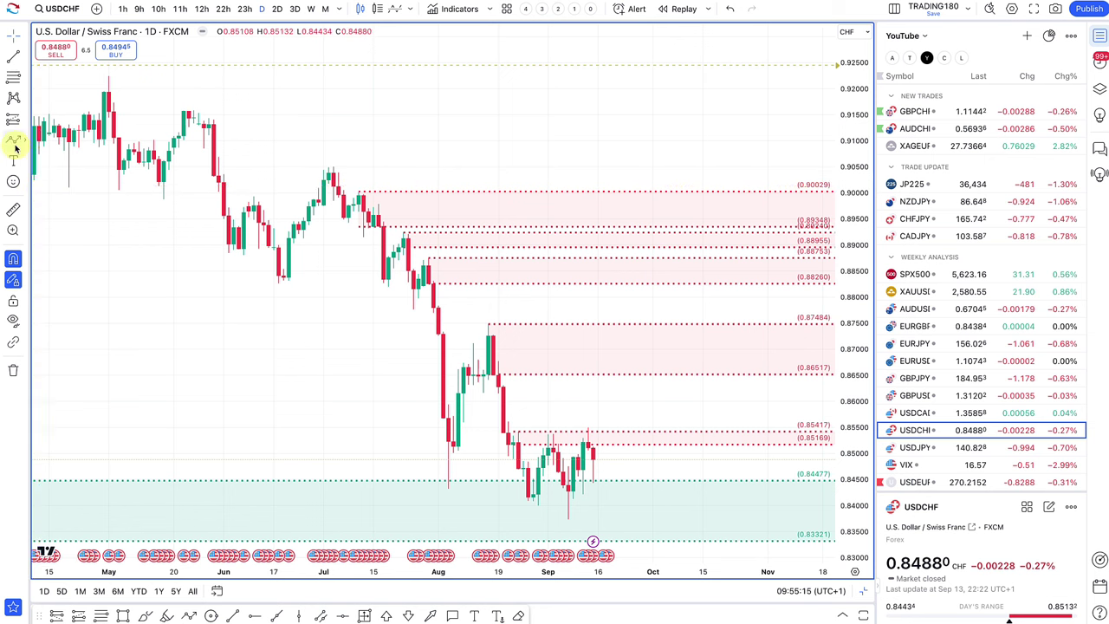
{"action": "left_click", "coordinate": [600, 477]}
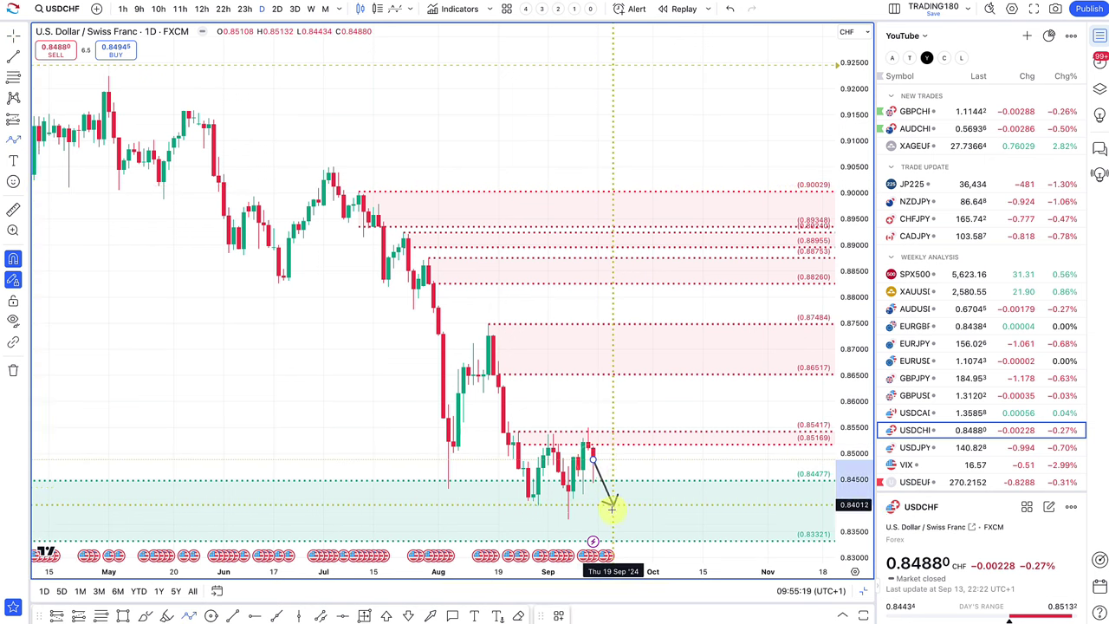
{"action": "left_click", "coordinate": [635, 468]}
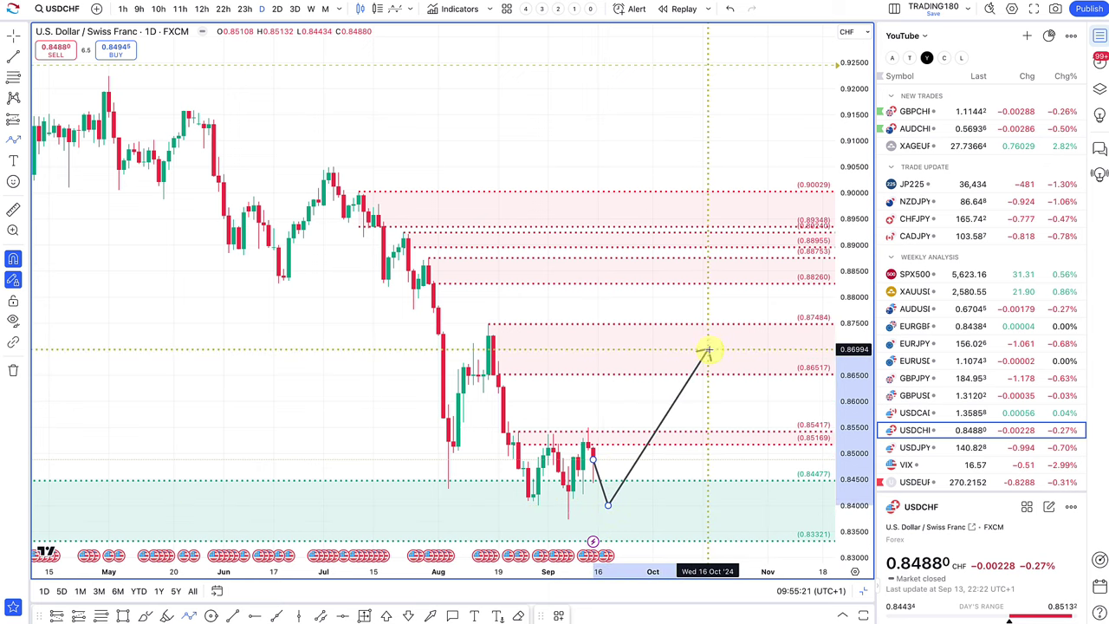
{"action": "double_click", "coordinate": [706, 351]}
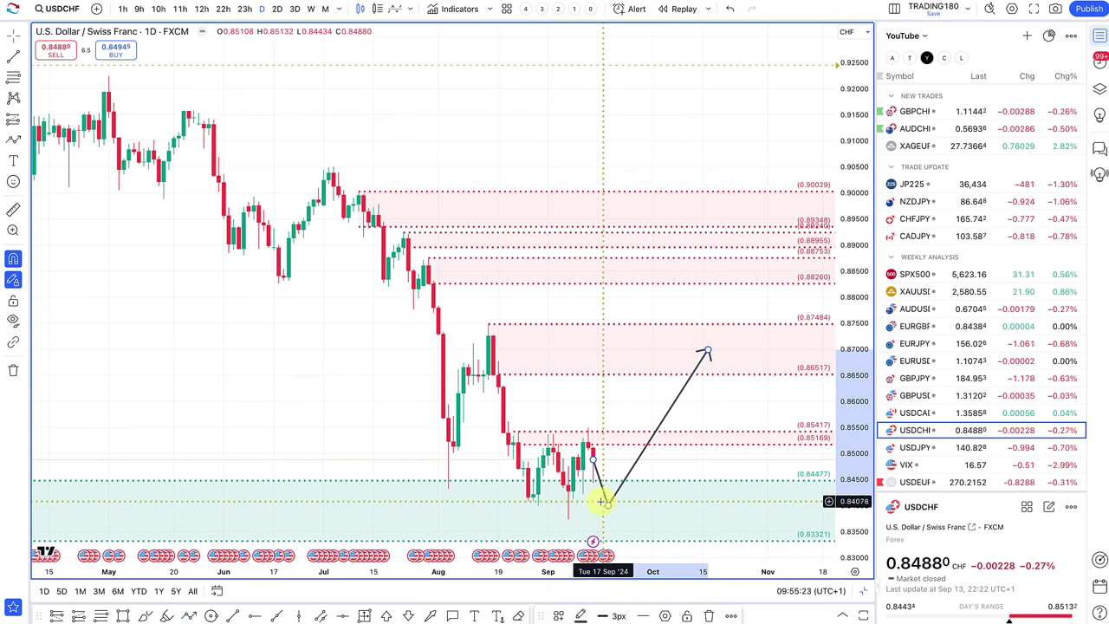
Reshape the USDCHF path to peak at about 0.867 in the 0.86517–0.87484 supply zone and end at about 0.837.
{"action": "left_click_drag", "start_coordinate": [608, 509], "coordinate": [611, 374]}
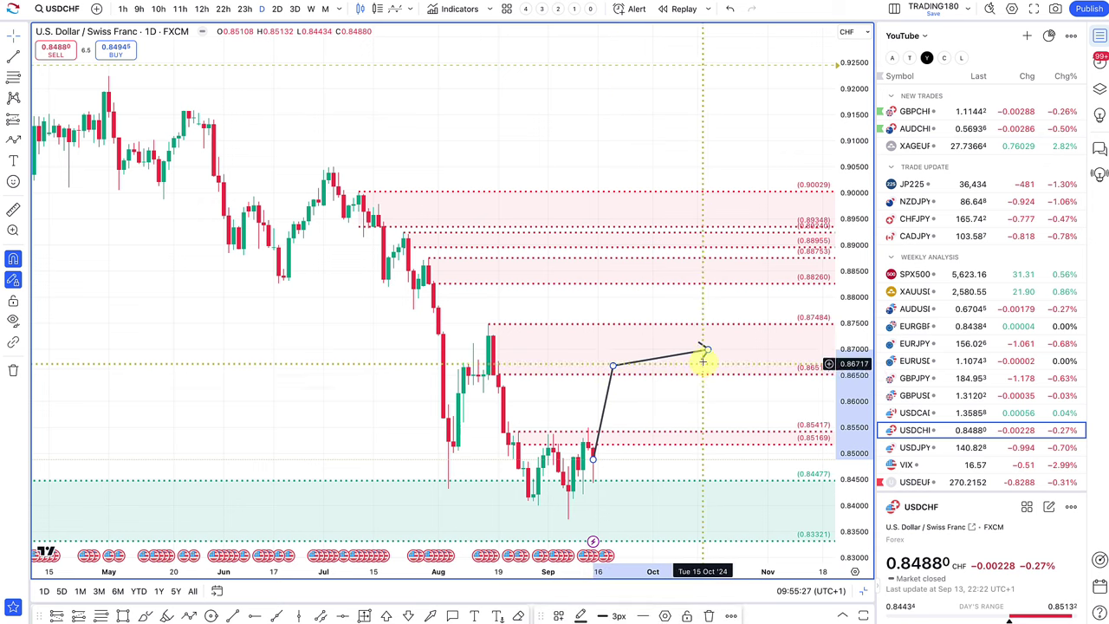
{"action": "left_click_drag", "start_coordinate": [706, 350], "coordinate": [682, 425]}
{"action": "left_click_drag", "start_coordinate": [664, 523], "coordinate": [664, 520]}
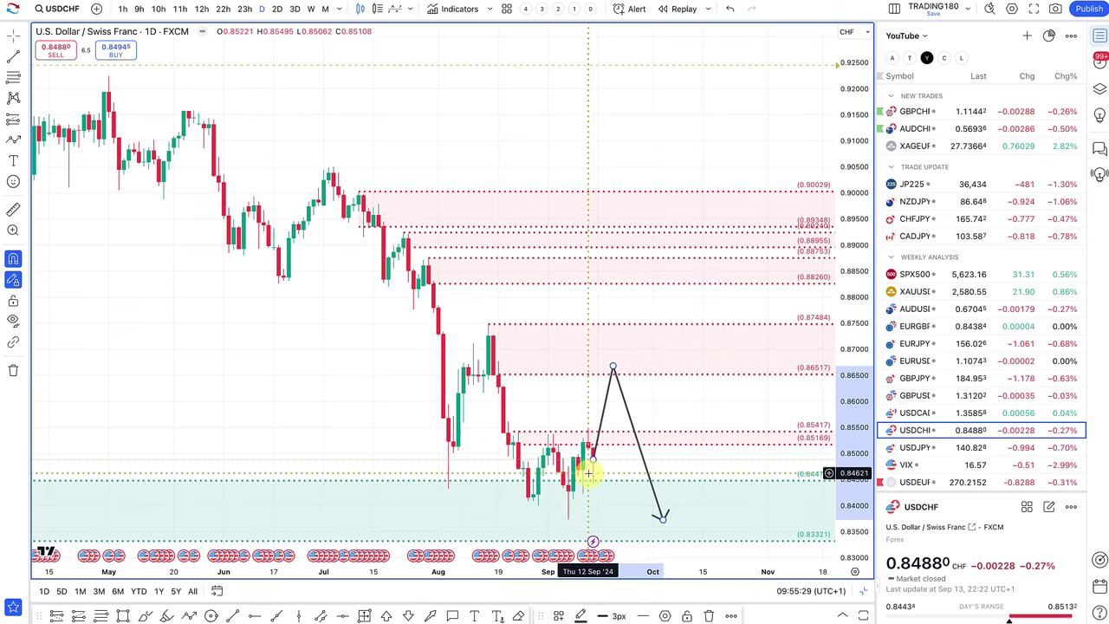
Reshape the USDCHF path to dip to about 0.8345 inside the 0.84477–0.83321 demand zone and end at about 0.8505.
{"action": "scroll", "coordinate": [589, 468], "scroll_direction": "up", "scroll_amount": 5}
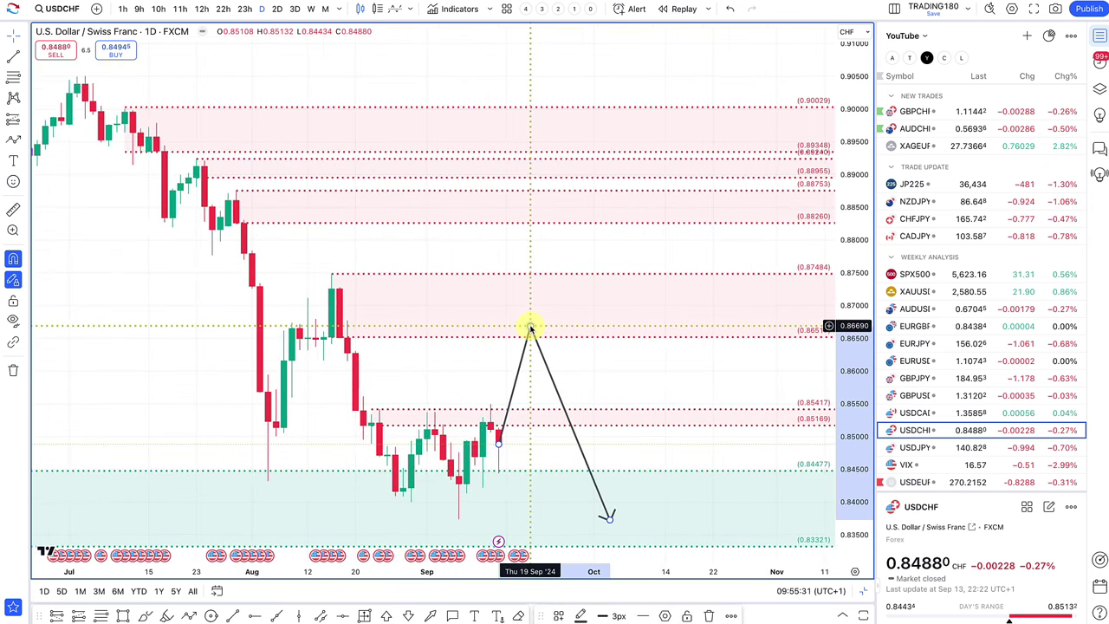
{"action": "left_click_drag", "start_coordinate": [530, 328], "coordinate": [529, 537]}
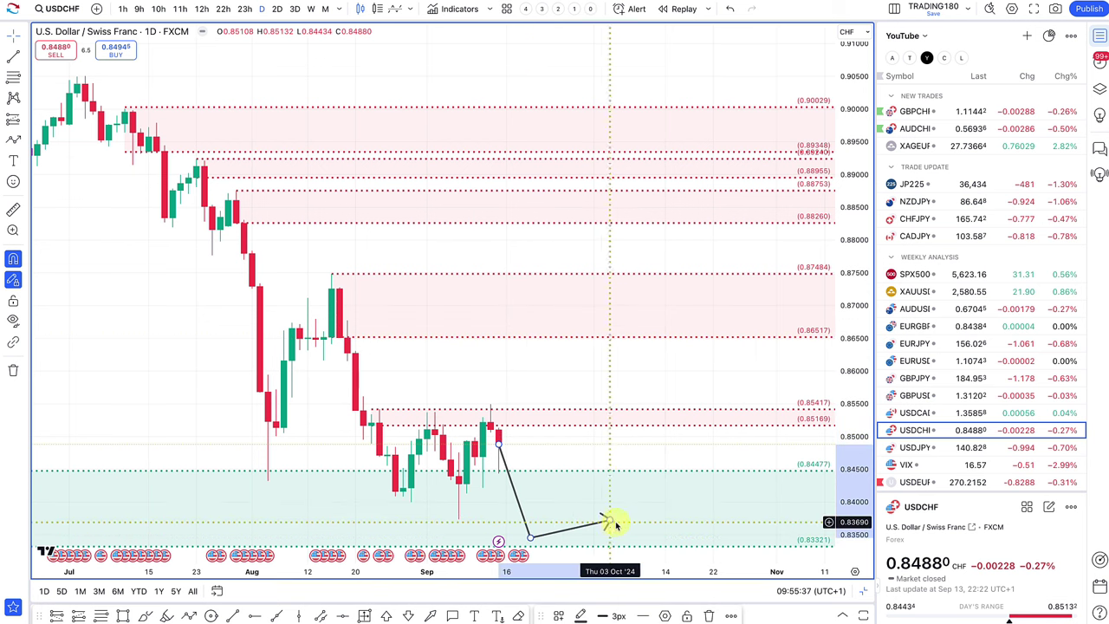
{"action": "left_click_drag", "start_coordinate": [615, 524], "coordinate": [552, 433]}
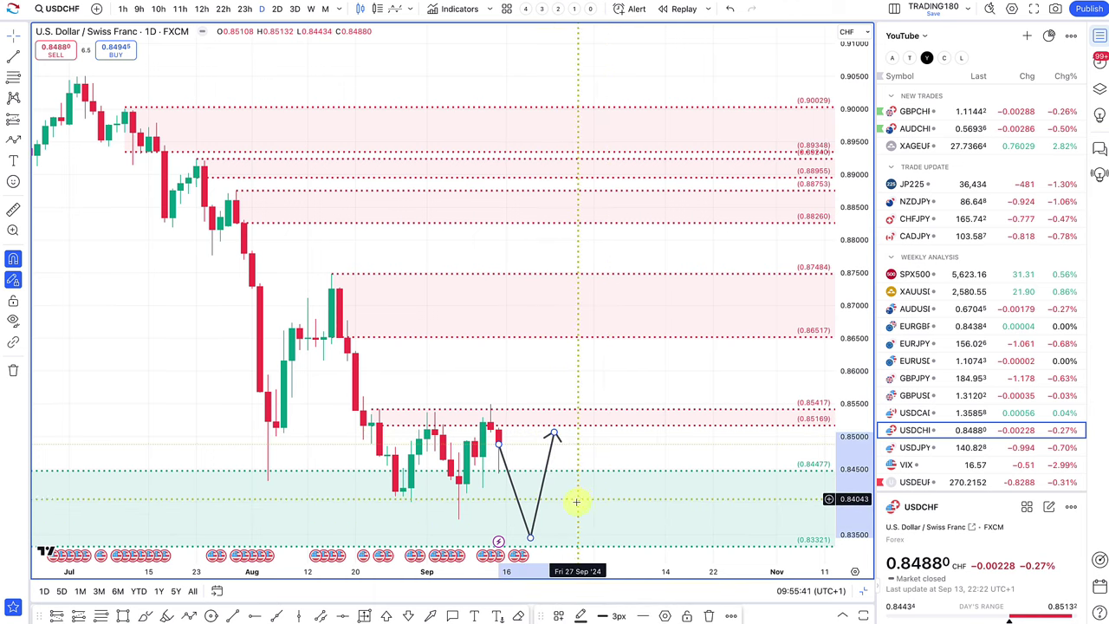
{"action": "scroll", "coordinate": [628, 448], "scroll_direction": "left", "scroll_amount": 5}
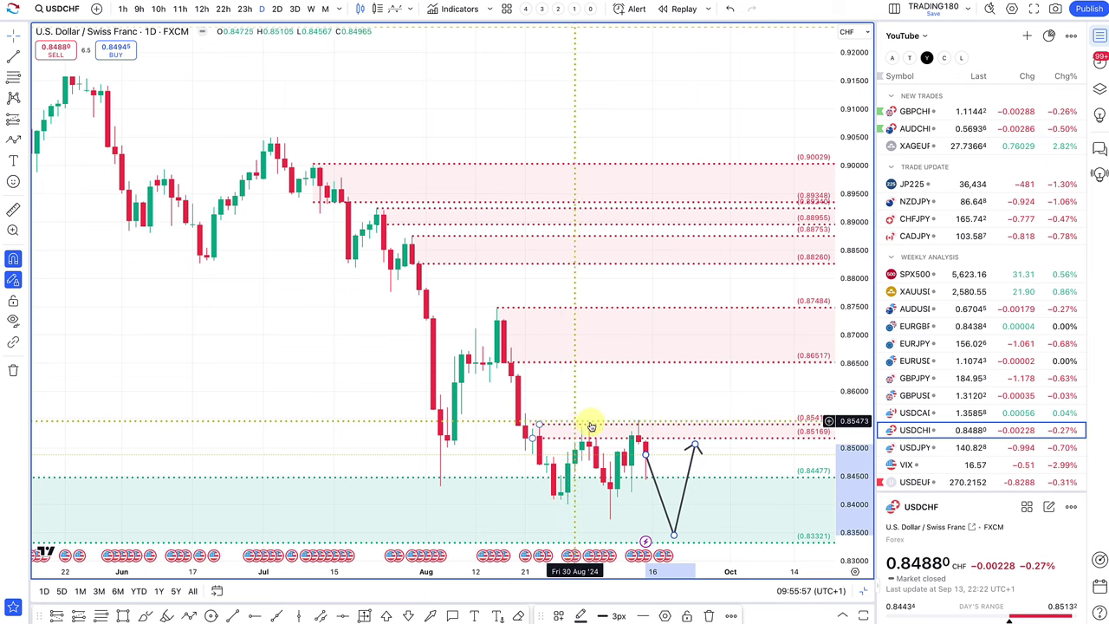
{"action": "scroll", "coordinate": [569, 438], "scroll_direction": "up", "scroll_amount": 5}
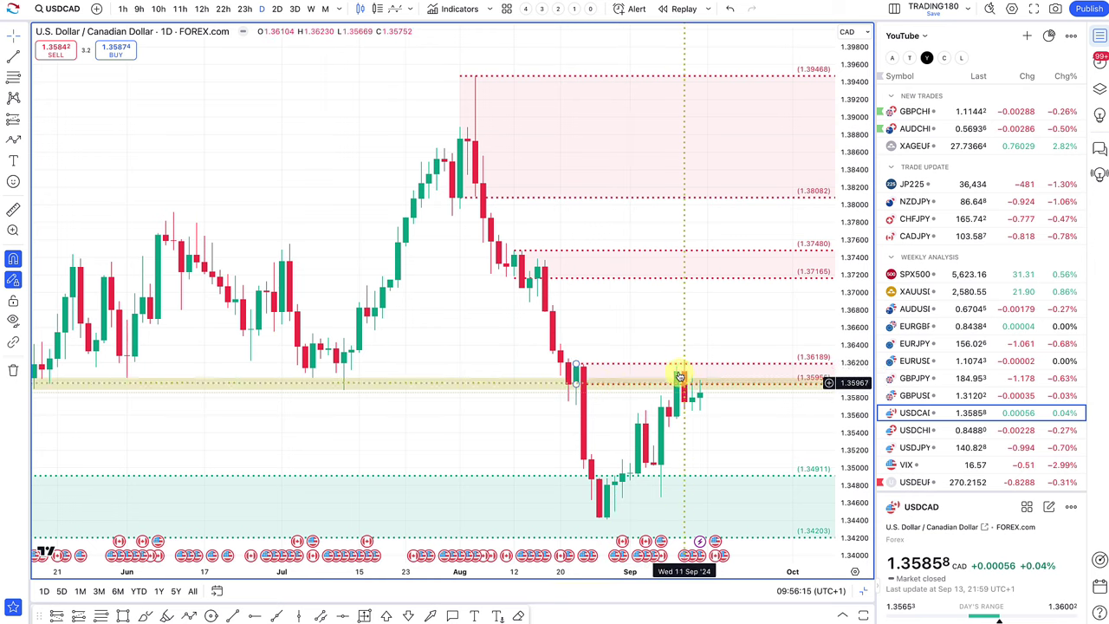
{"action": "scroll", "coordinate": [700, 386], "scroll_direction": "down", "scroll_amount": 2}
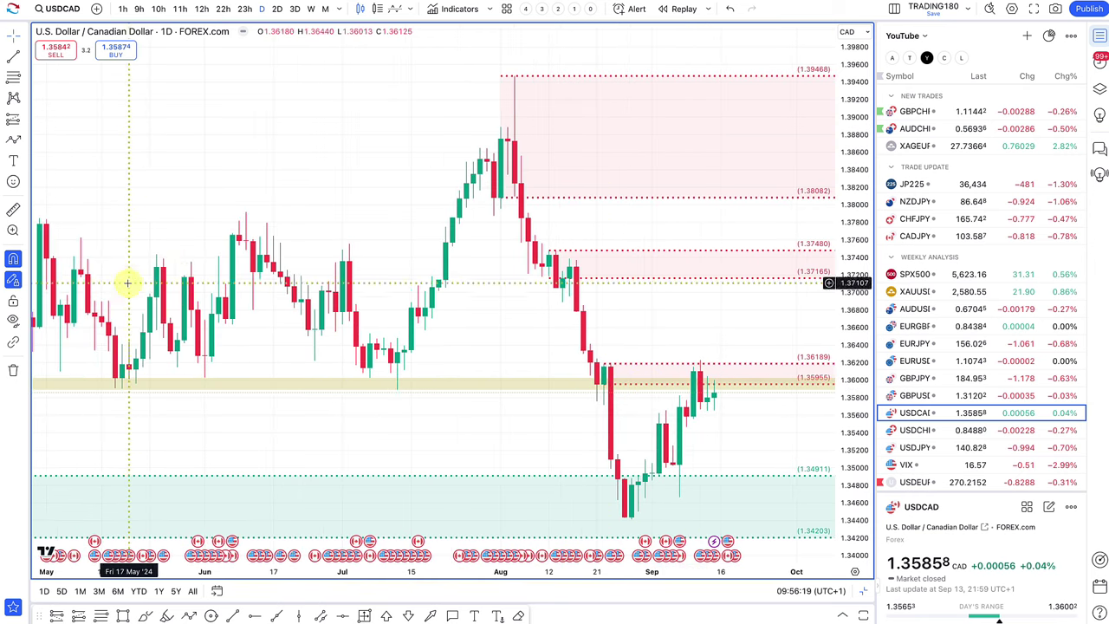
{"action": "left_click", "coordinate": [13, 140]}
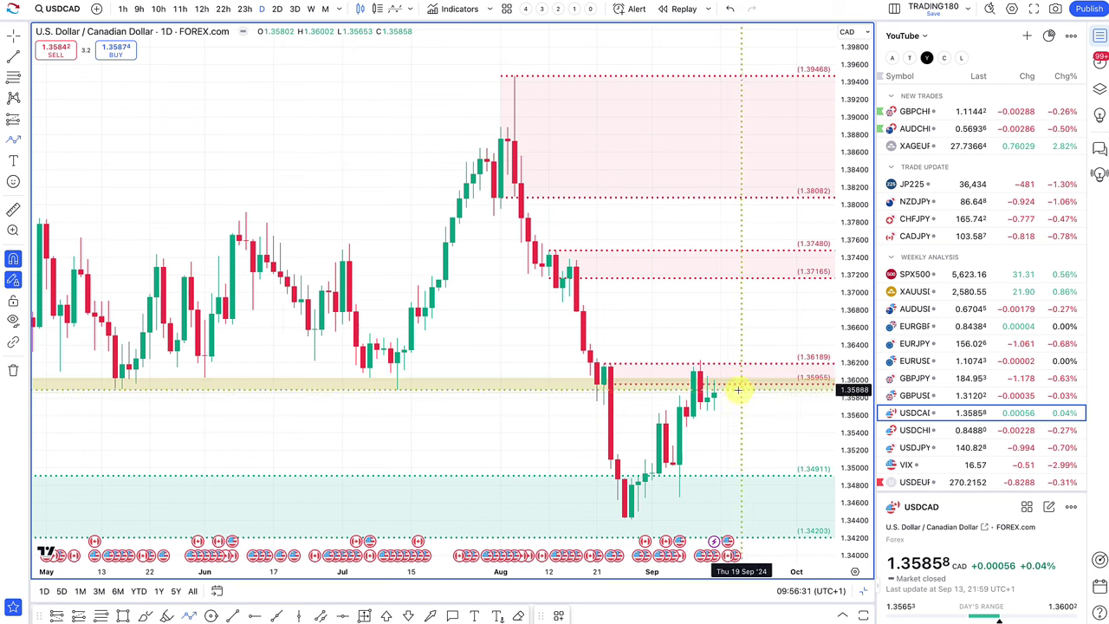
{"action": "left_click_drag", "start_coordinate": [731, 400], "coordinate": [760, 476]}
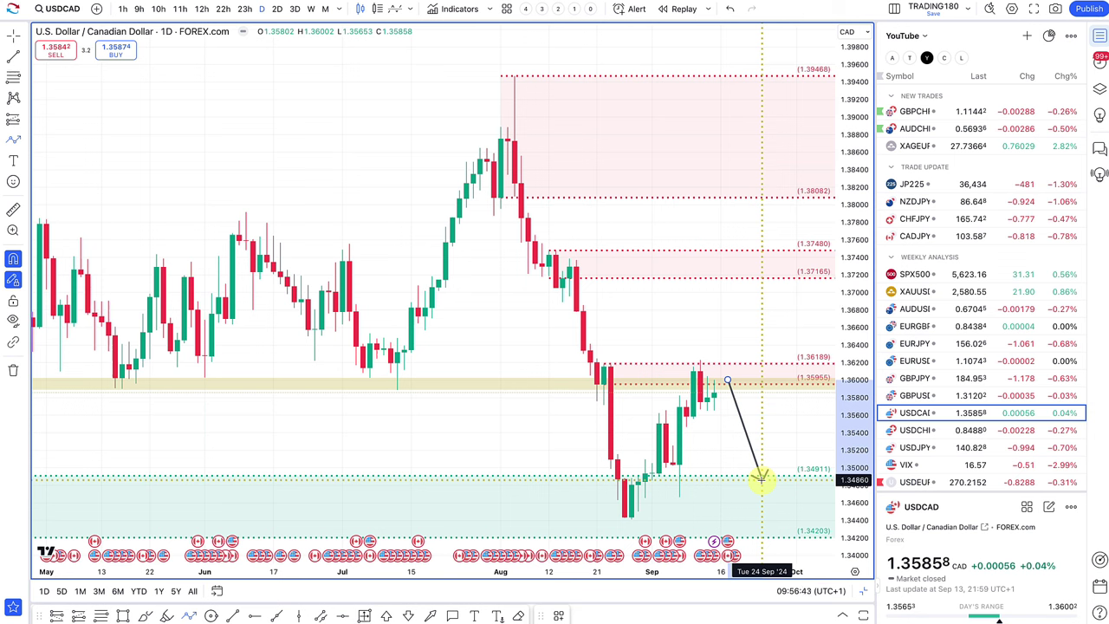
{"action": "key", "text": "Escape"}
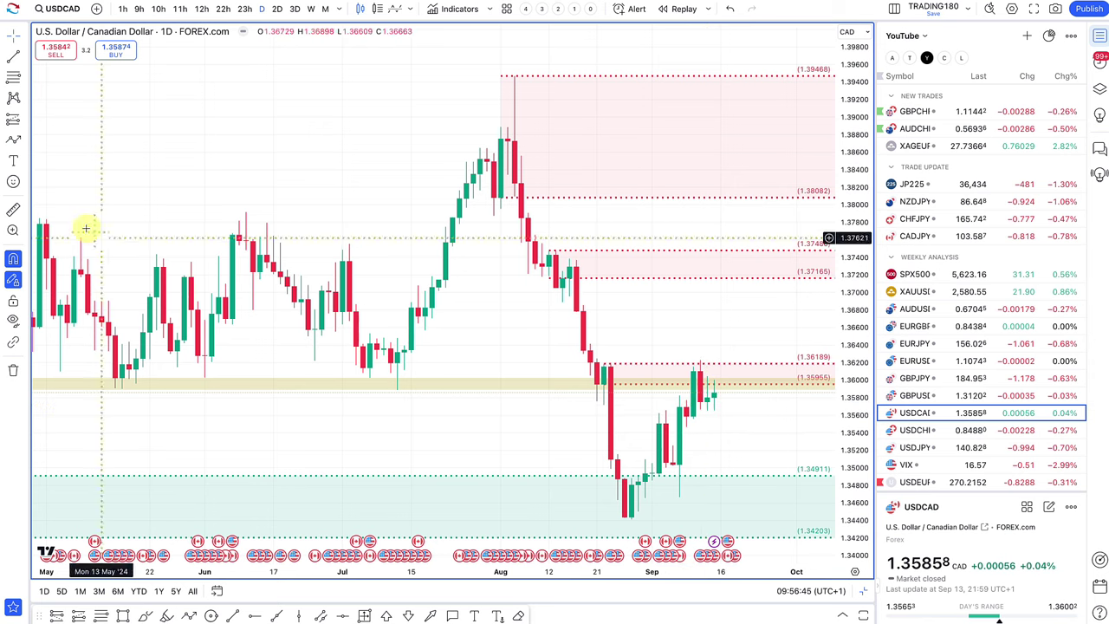
Draw a USDCAD path arrow from about 1.3608 on 17 September down to about 1.3472 on 24 September and deselect it.
{"action": "left_click", "coordinate": [15, 139]}
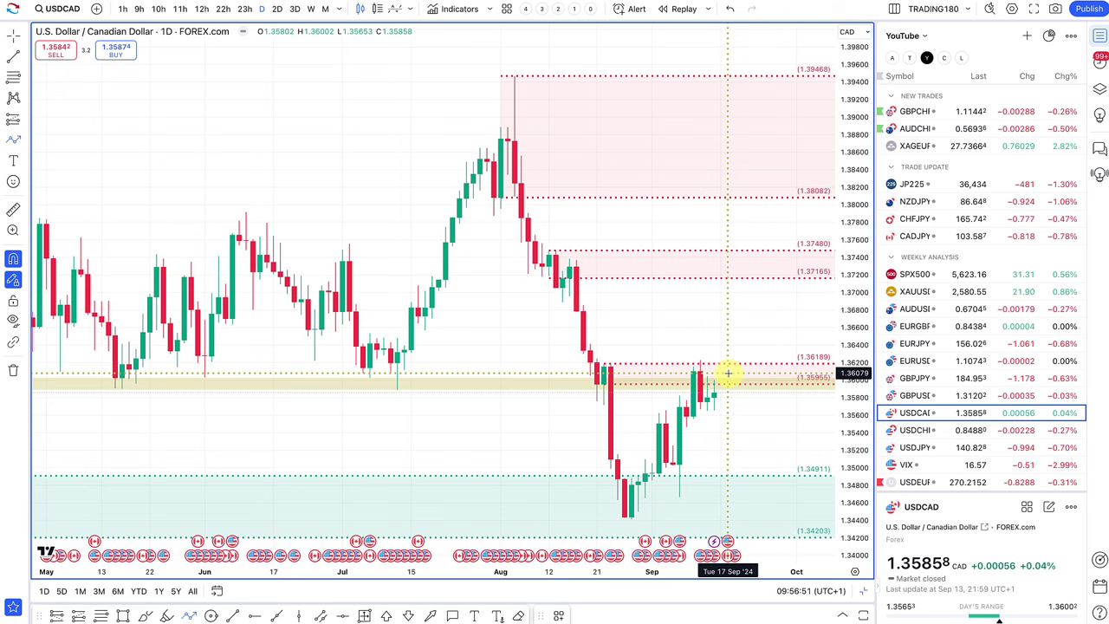
{"action": "left_click", "coordinate": [728, 374]}
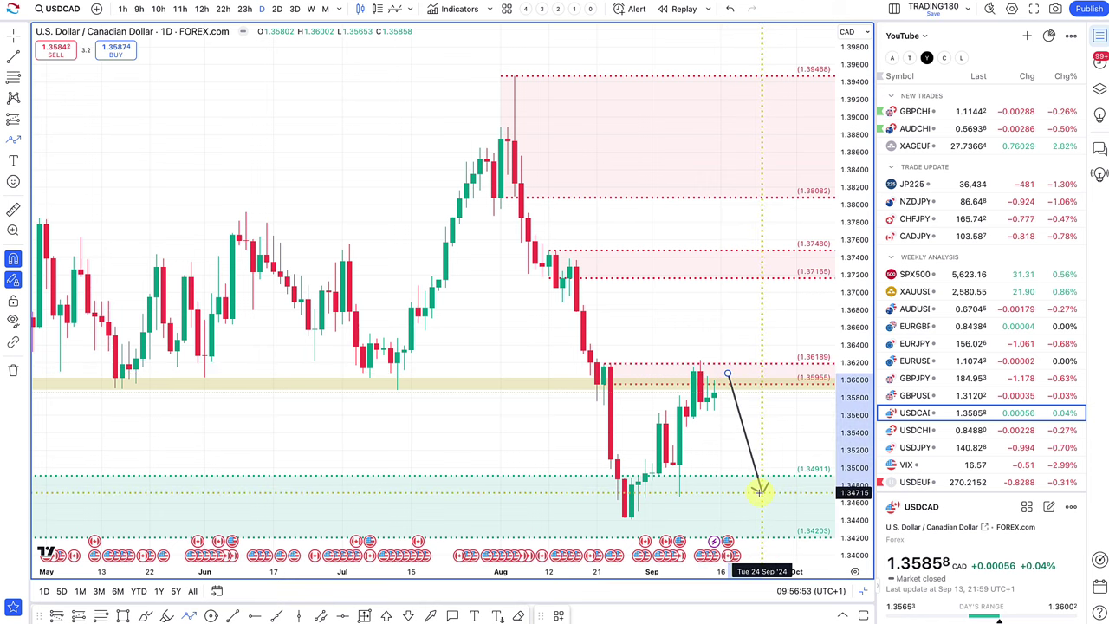
{"action": "left_click", "coordinate": [760, 491]}
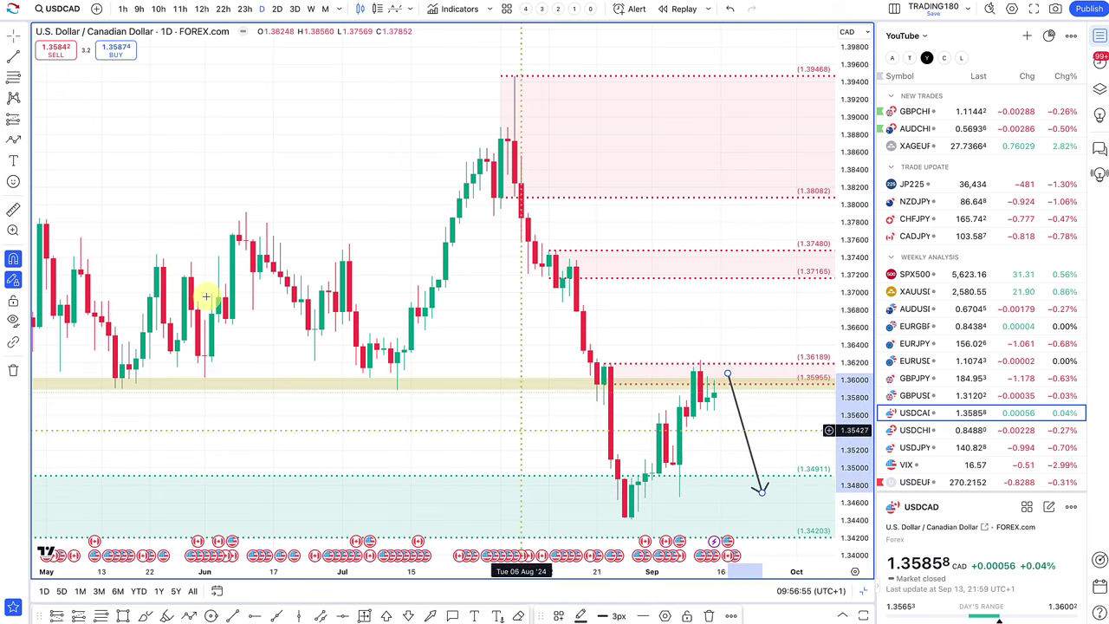
{"action": "key", "text": "Escape"}
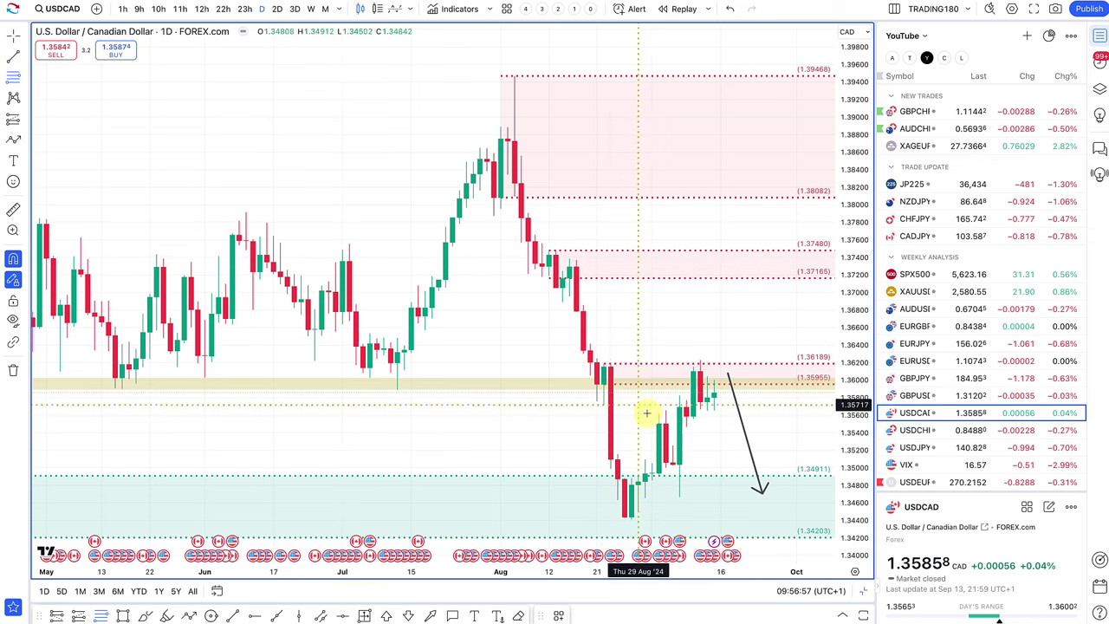
Mark a USDCAD zone from the 6 September open at 1.35038 down to the 28 August low at 1.34412, using the DEMAND template.
{"action": "left_click", "coordinate": [677, 457]}
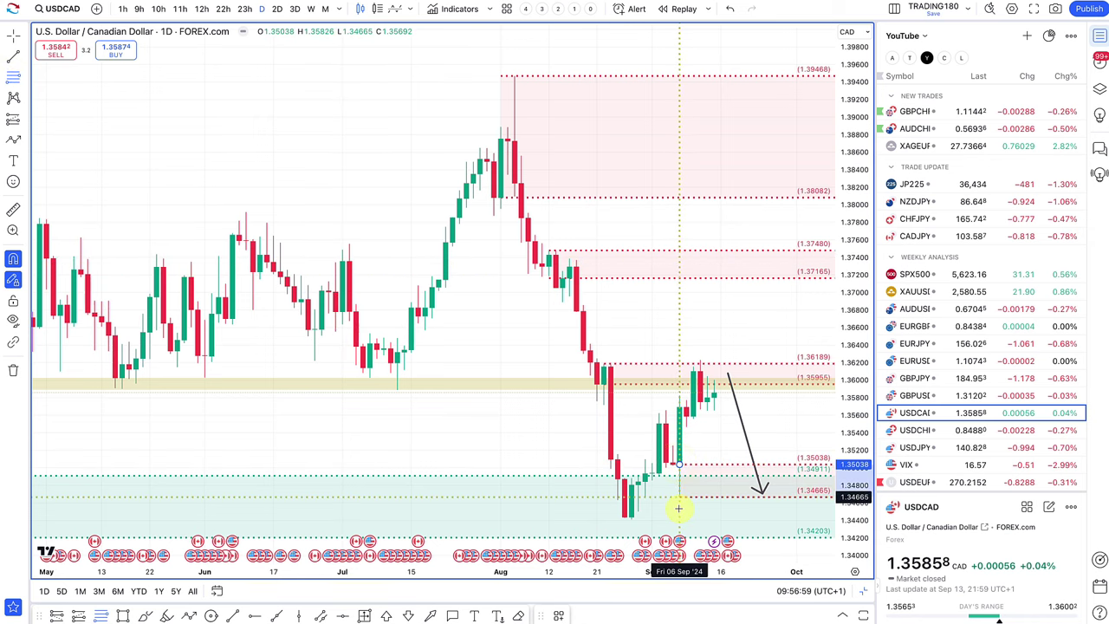
{"action": "left_click", "coordinate": [678, 509]}
{"action": "left_click", "coordinate": [556, 616]}
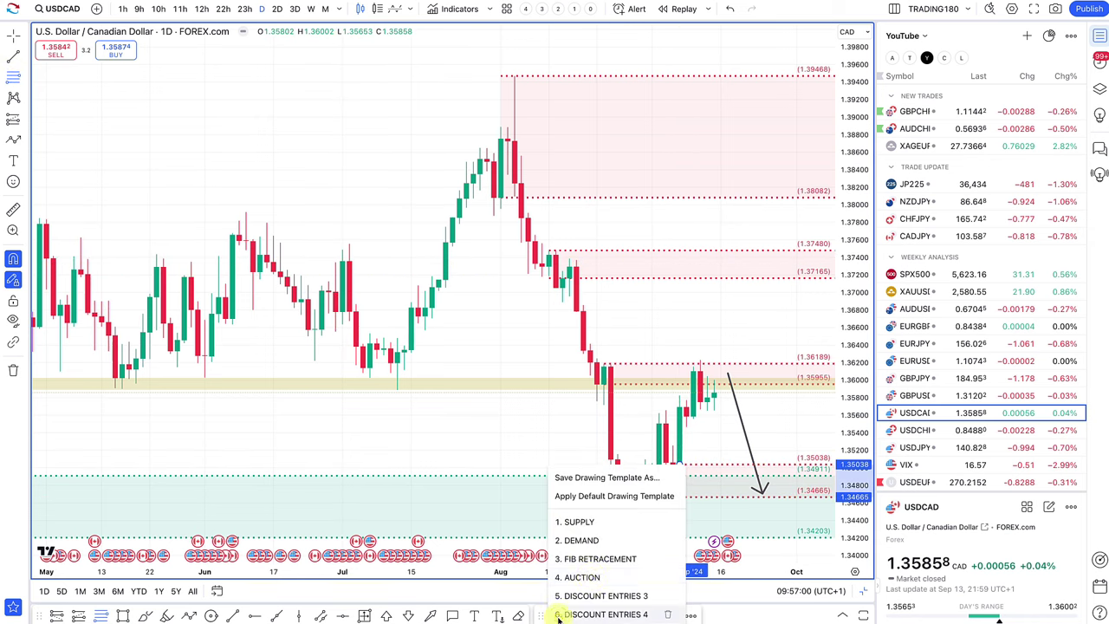
{"action": "left_click", "coordinate": [597, 541]}
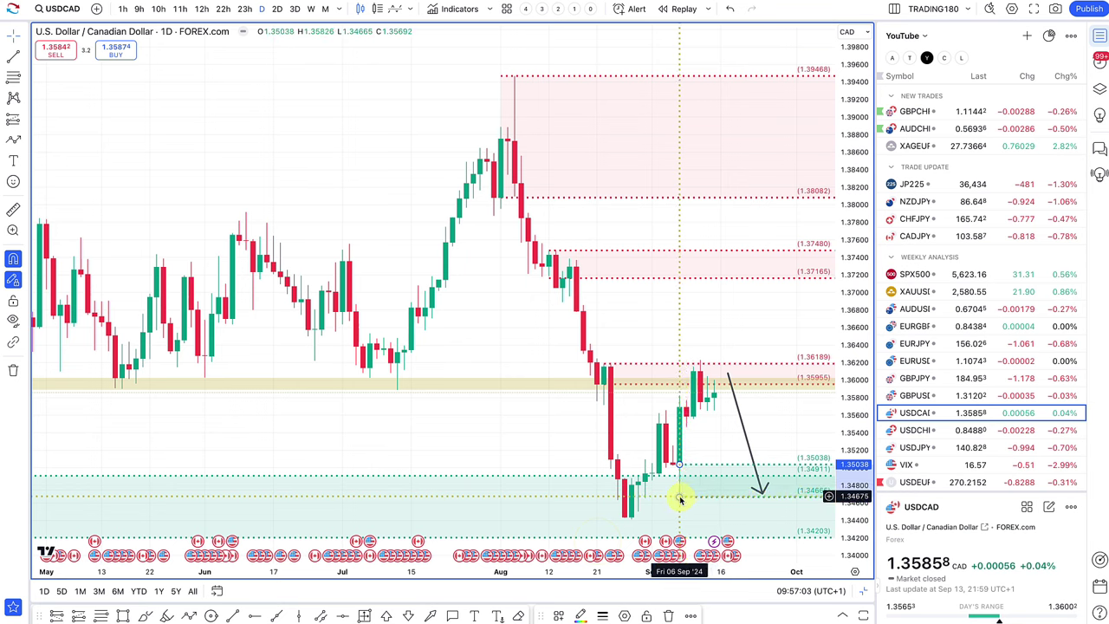
{"action": "left_click_drag", "start_coordinate": [631, 528], "coordinate": [636, 527]}
{"action": "scroll", "coordinate": [550, 485], "scroll_direction": "down", "scroll_amount": 5}
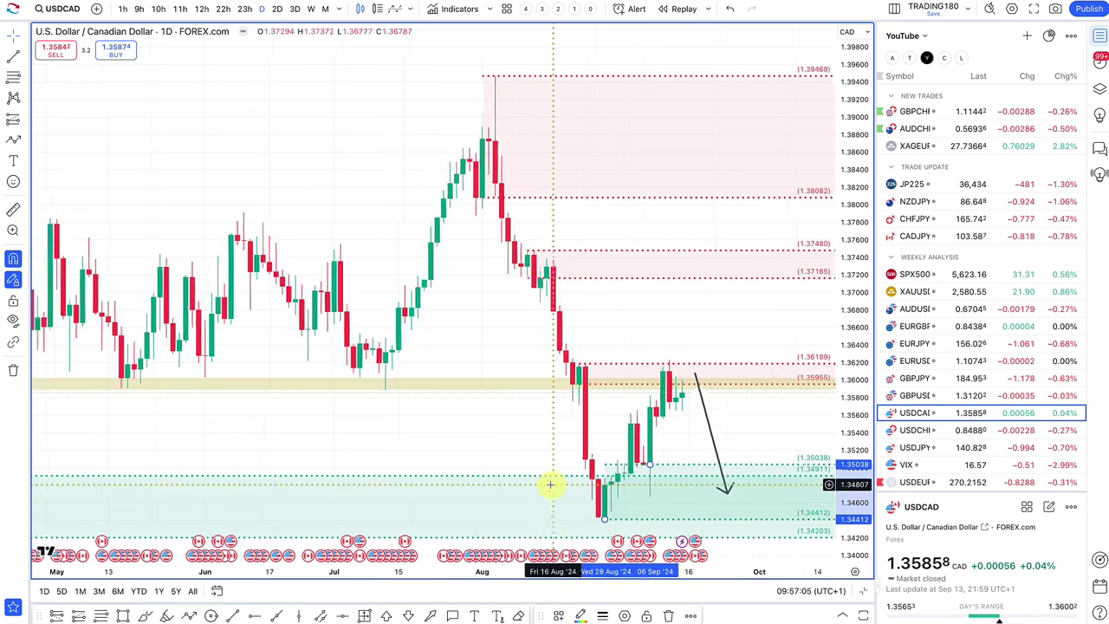
{"action": "scroll", "coordinate": [549, 486], "scroll_direction": "down", "scroll_amount": 6}
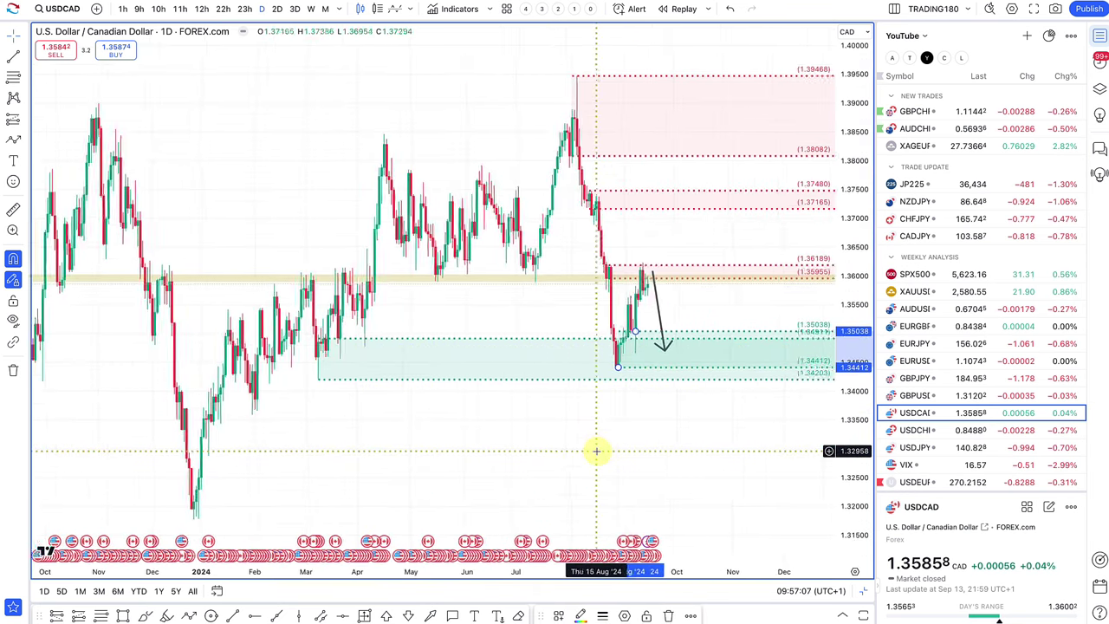
{"action": "scroll", "coordinate": [698, 352], "scroll_direction": "up", "scroll_amount": 6}
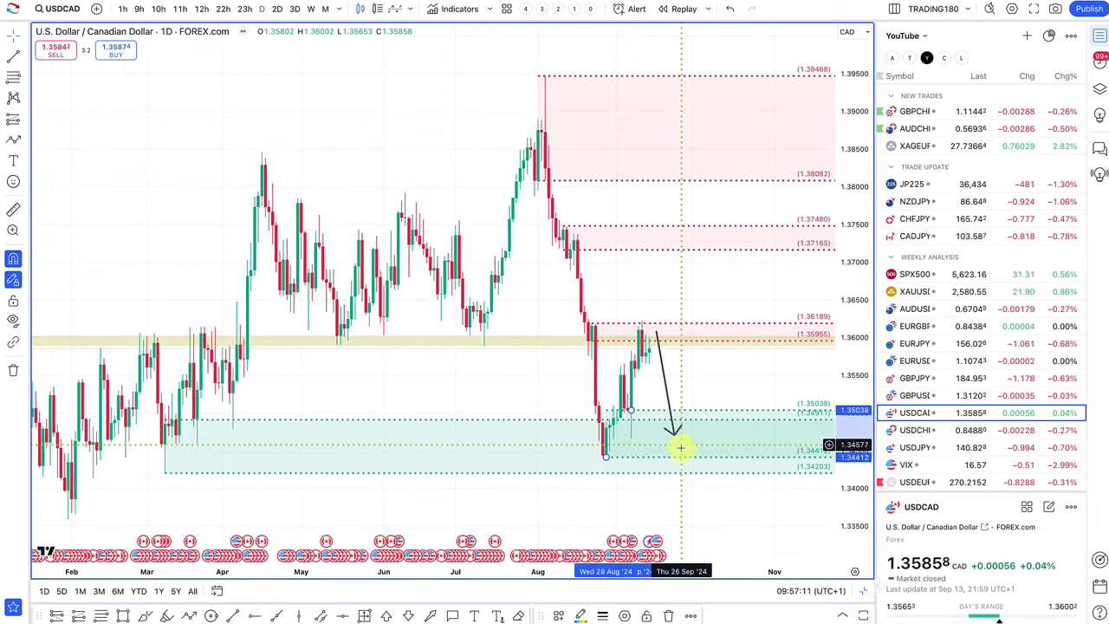
{"action": "scroll", "coordinate": [711, 438], "scroll_direction": "up", "scroll_amount": 2}
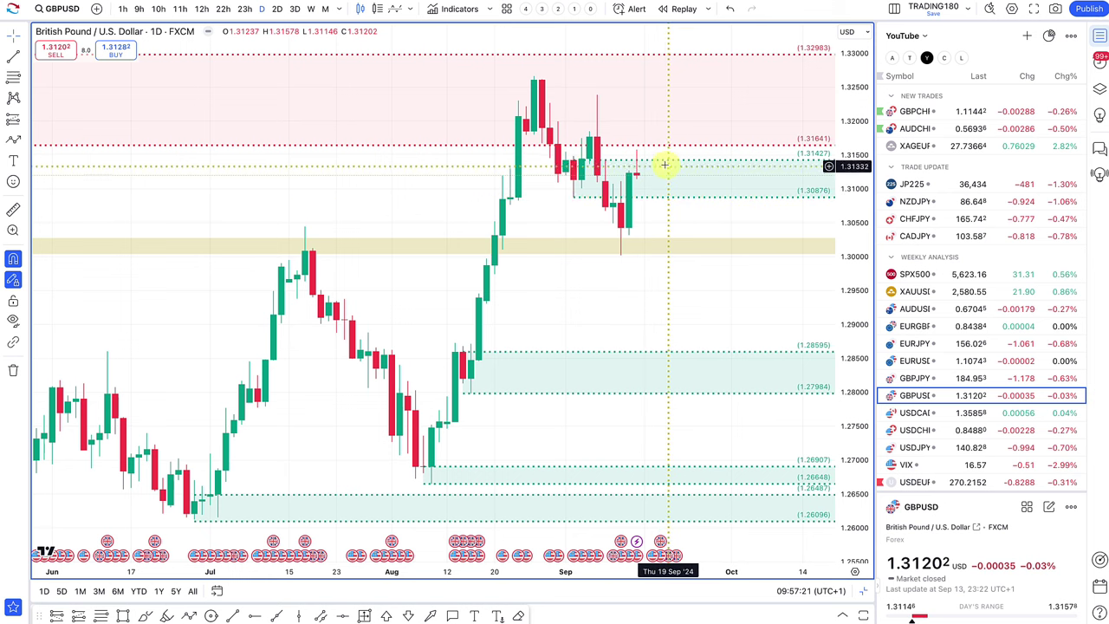
Move the GBPUSD demand zone at 1.31427–1.30876 onto the 11 September candle, spanning 1.30944 to 1.30166.
{"action": "left_click", "coordinate": [666, 163]}
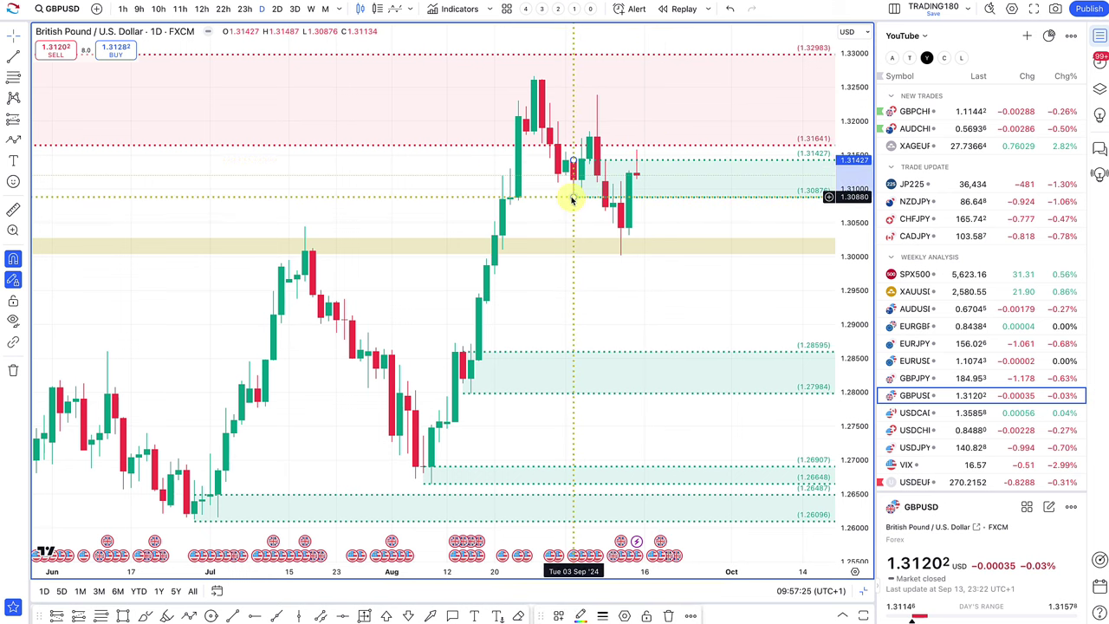
{"action": "left_click_drag", "start_coordinate": [572, 199], "coordinate": [621, 257]}
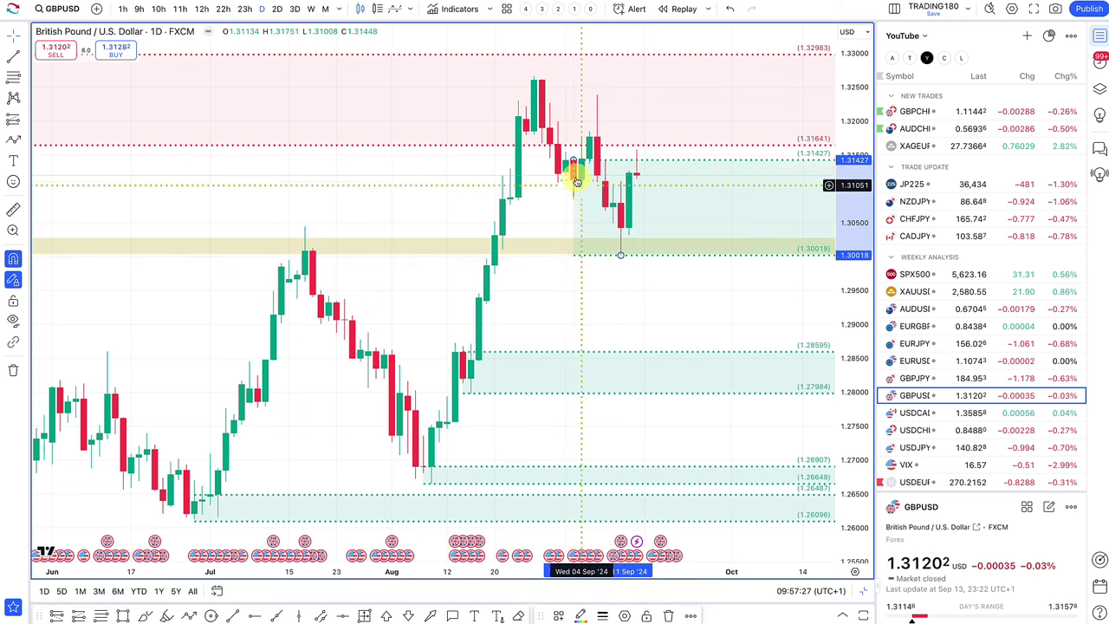
{"action": "left_click_drag", "start_coordinate": [573, 162], "coordinate": [624, 205]}
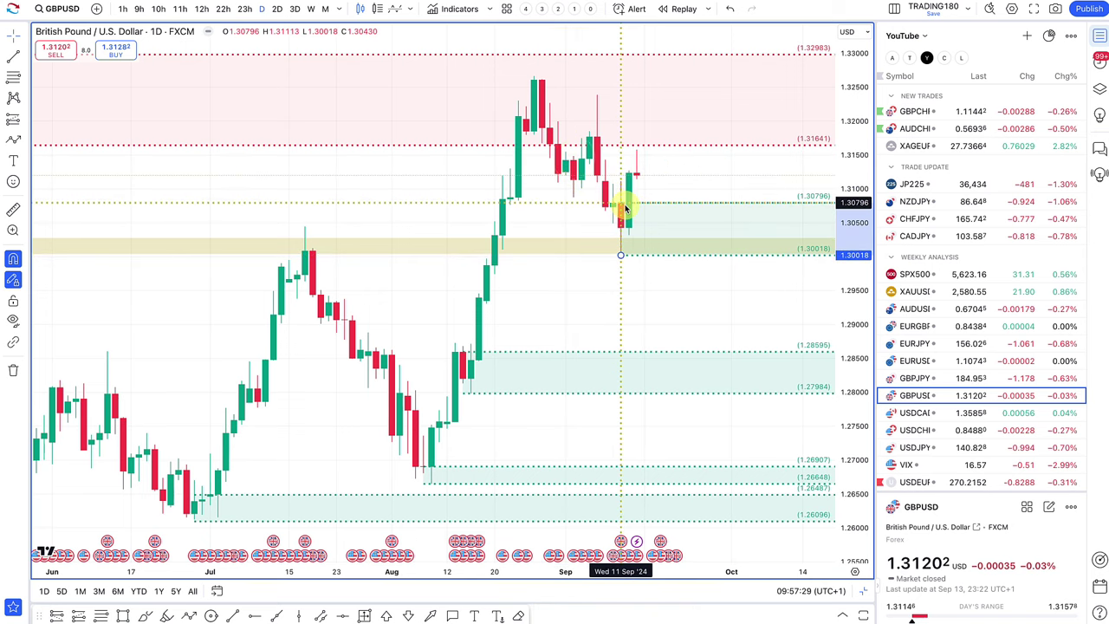
{"action": "scroll", "coordinate": [451, 250], "scroll_direction": "down", "scroll_amount": 5}
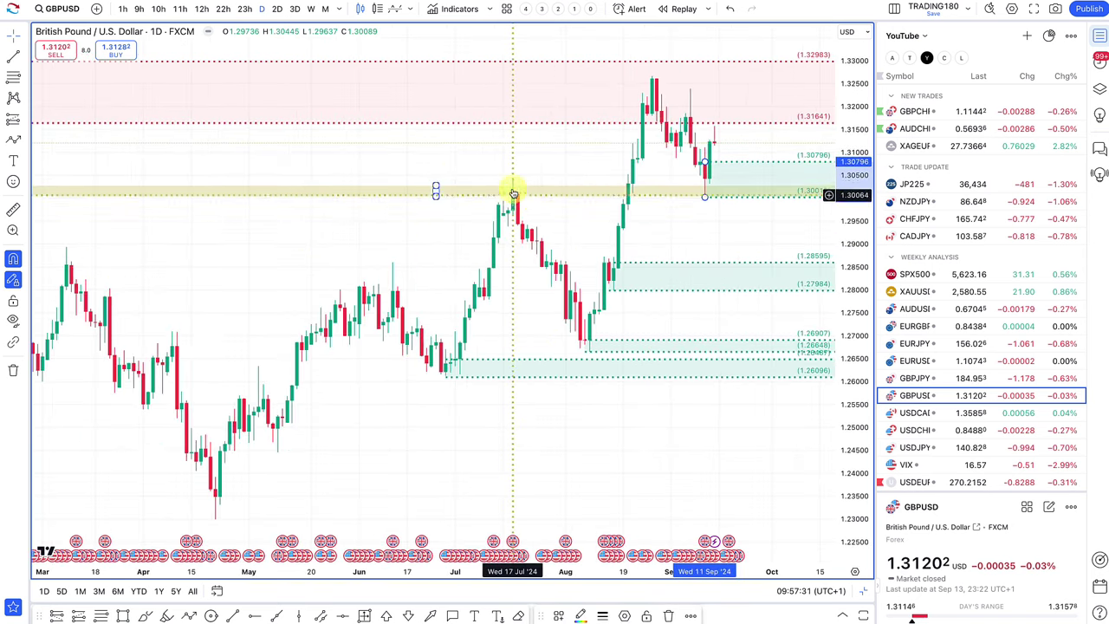
{"action": "scroll", "coordinate": [716, 195], "scroll_direction": "up", "scroll_amount": 1}
{"action": "scroll", "coordinate": [717, 201], "scroll_direction": "up", "scroll_amount": 2}
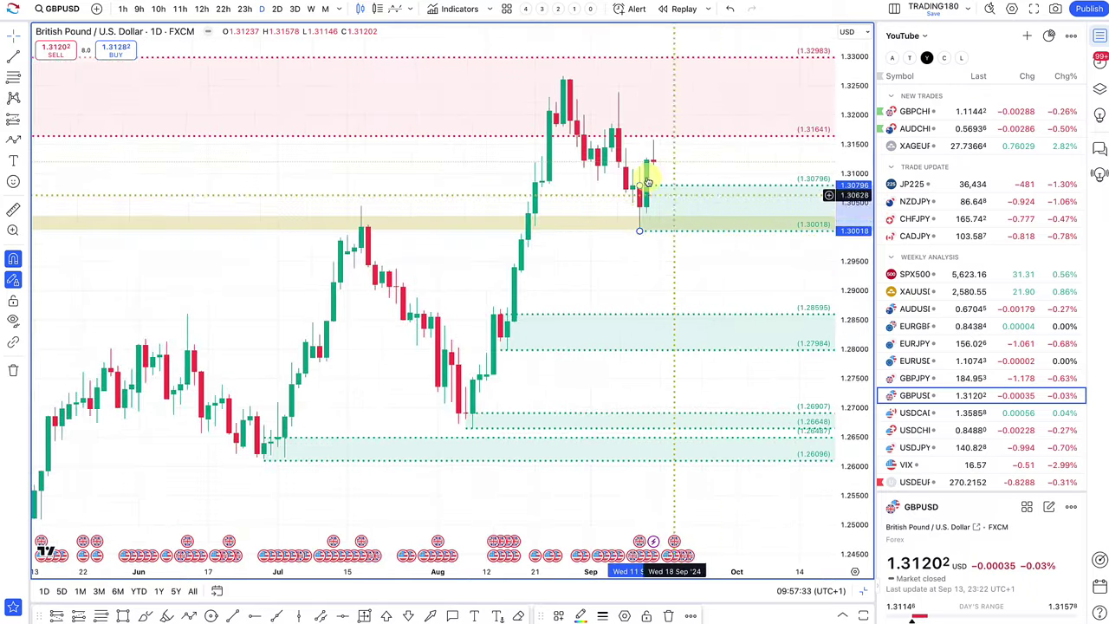
{"action": "left_click_drag", "start_coordinate": [642, 214], "coordinate": [643, 206]}
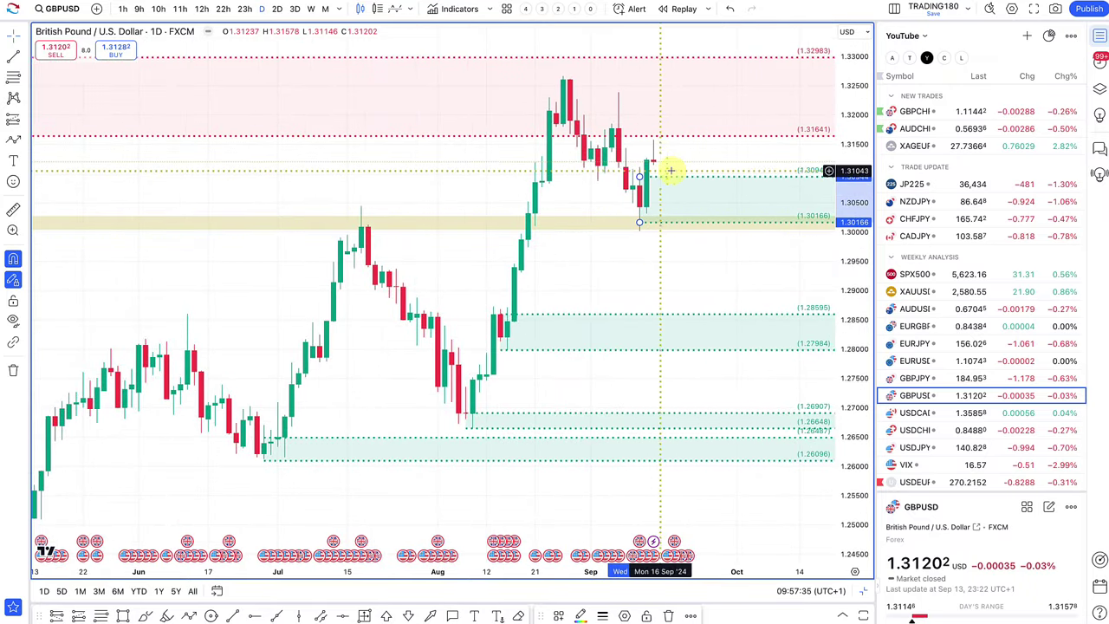
{"action": "scroll", "coordinate": [673, 168], "scroll_direction": "up", "scroll_amount": 3}
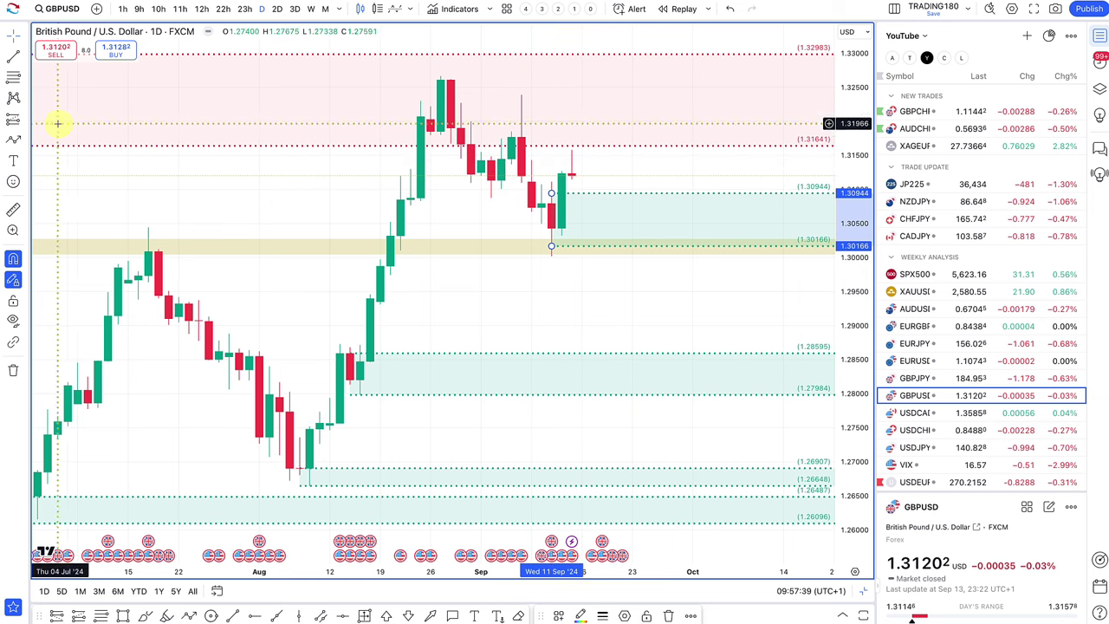
Draw a GBPUSD path from the 13 September high down to about 1.302 and up to about 1.313, and set the demand zone's lower edge to 1.30018.
{"action": "left_click", "coordinate": [12, 139]}
{"action": "left_click", "coordinate": [572, 159]}
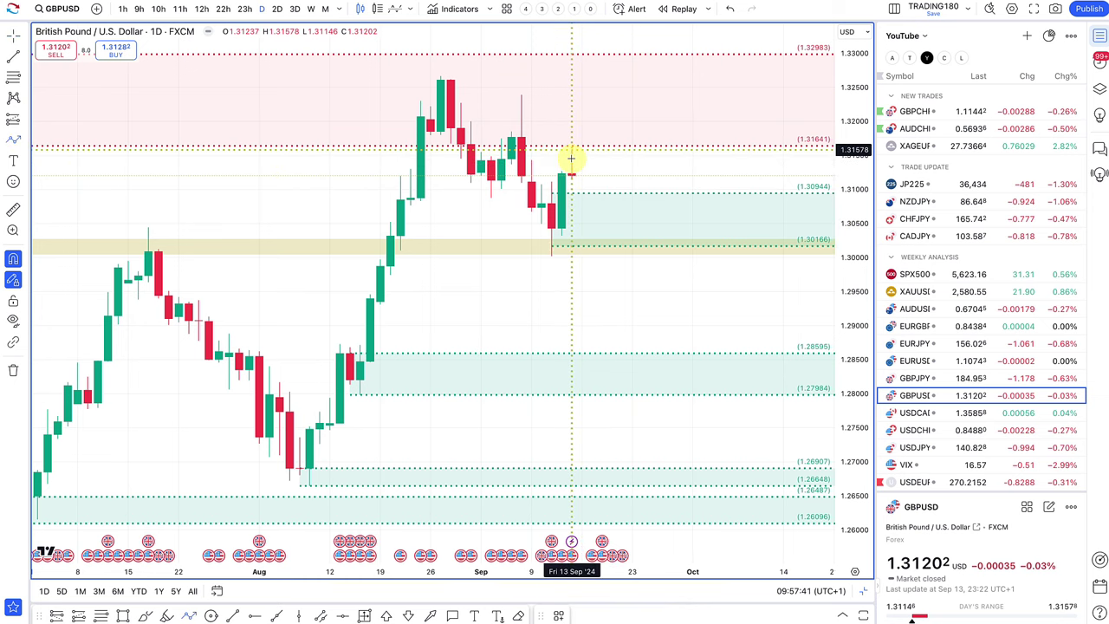
{"action": "double_click", "coordinate": [661, 169]}
{"action": "left_click_drag", "start_coordinate": [551, 248], "coordinate": [550, 253]}
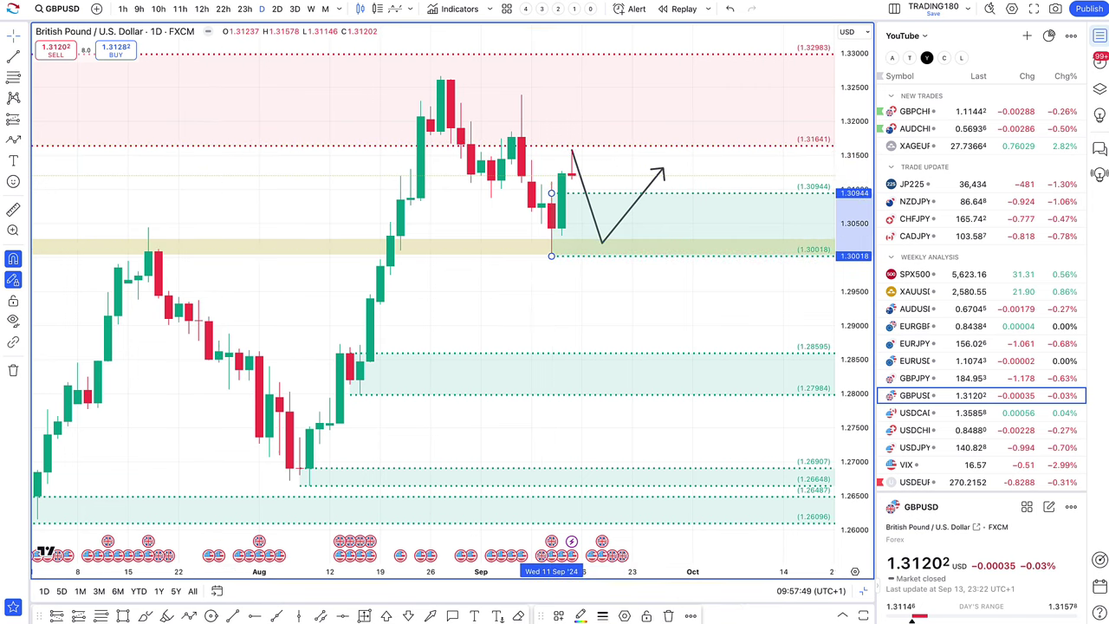
Switch to Discord and read the uk channel's Goldman Sachs post on Bank of England rate cuts, including its bank rate scenarios chart.
{"action": "key", "text": "super+Tab"}
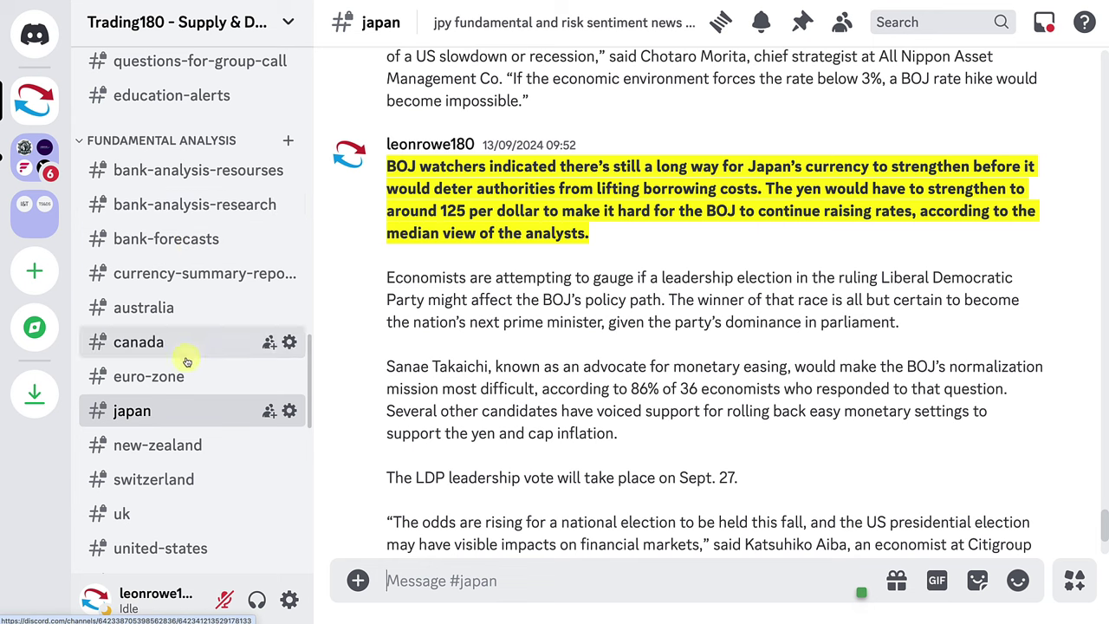
{"action": "left_click", "coordinate": [174, 520]}
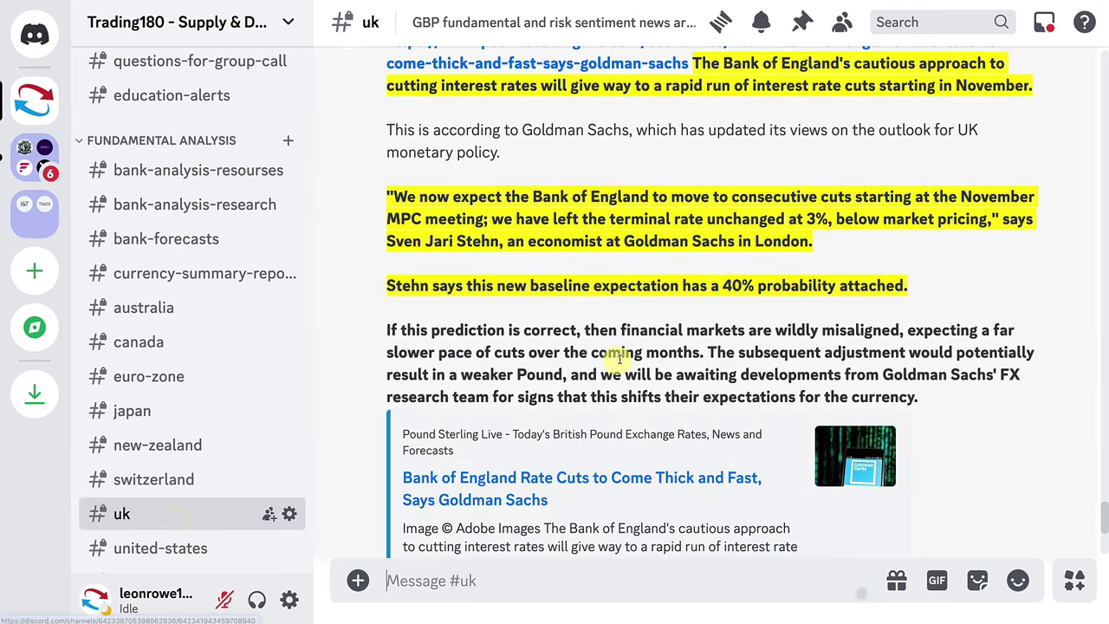
{"action": "scroll", "coordinate": [614, 359], "scroll_direction": "up", "scroll_amount": 1}
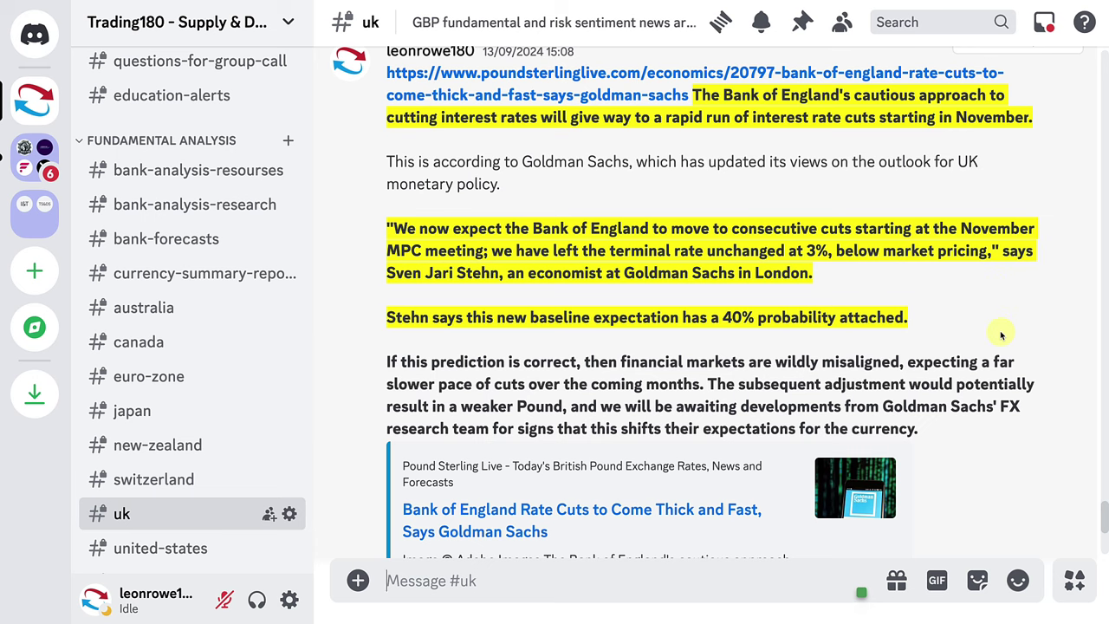
{"action": "scroll", "coordinate": [1000, 334], "scroll_direction": "down", "scroll_amount": 12}
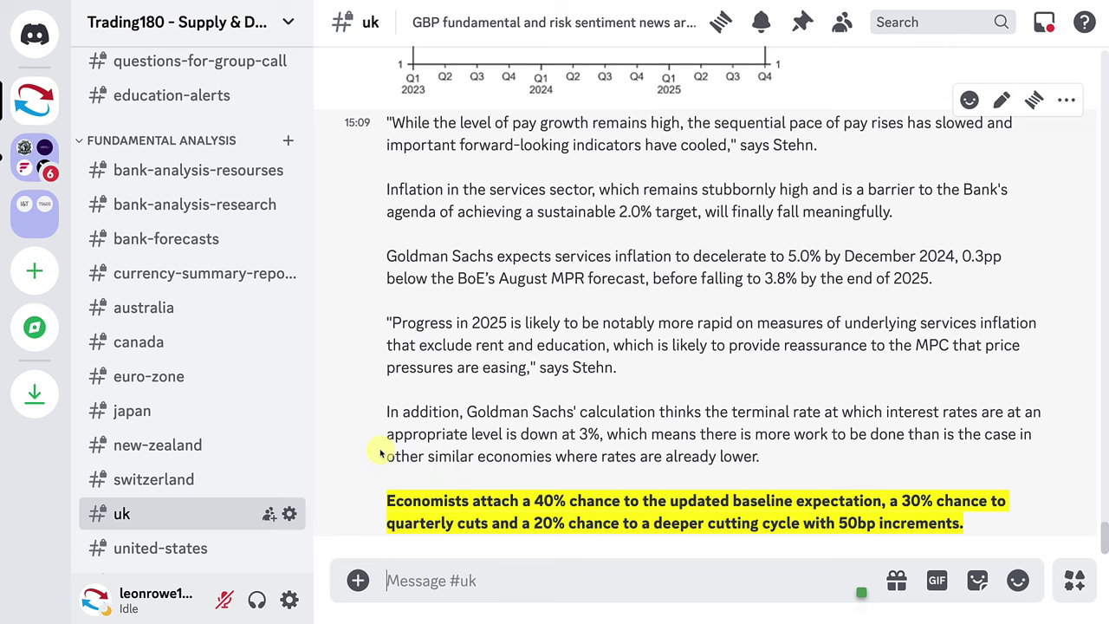
{"action": "scroll", "coordinate": [375, 239], "scroll_direction": "up", "scroll_amount": 2}
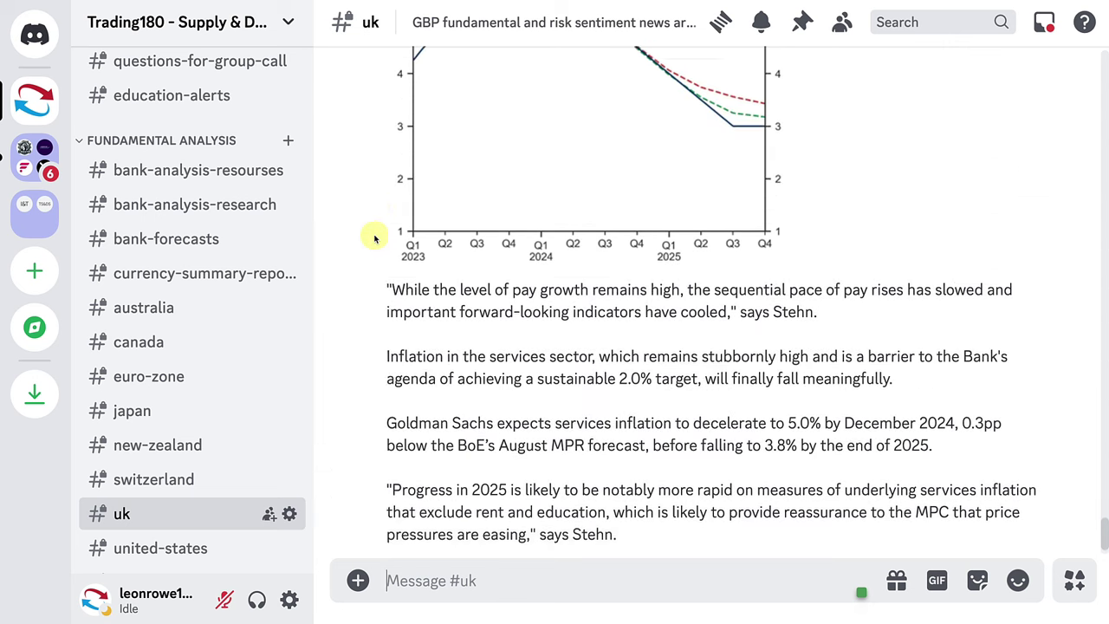
{"action": "scroll", "coordinate": [375, 240], "scroll_direction": "up", "scroll_amount": 5}
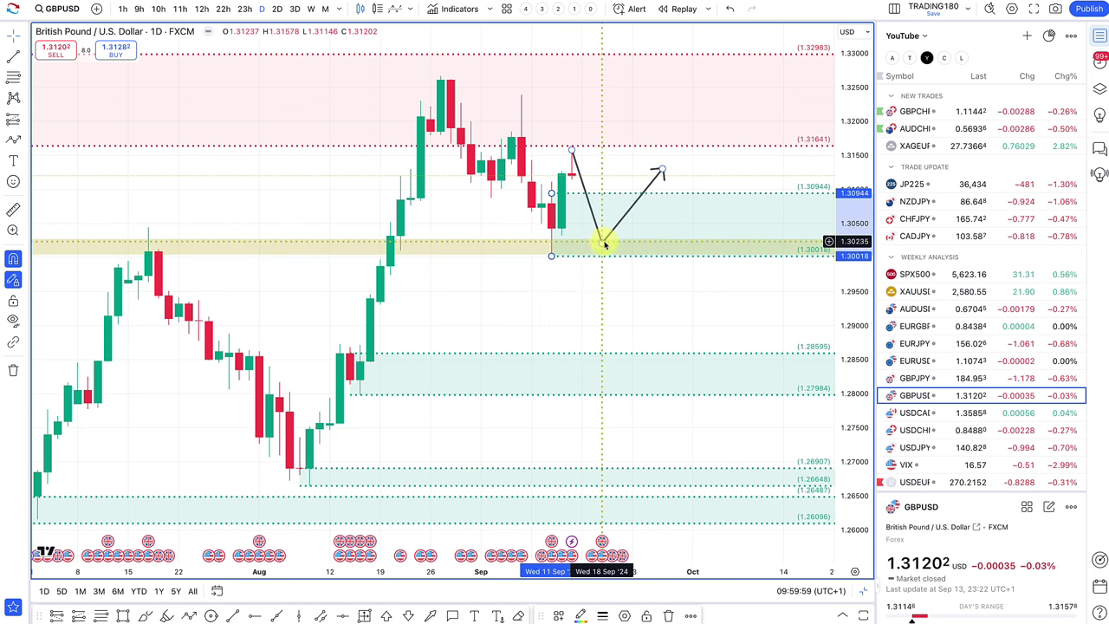
Lower the turning point of the GBPUSD path to the demand zone's lower edge at 1.30018, around 19 September.
{"action": "left_click_drag", "start_coordinate": [602, 244], "coordinate": [602, 248]}
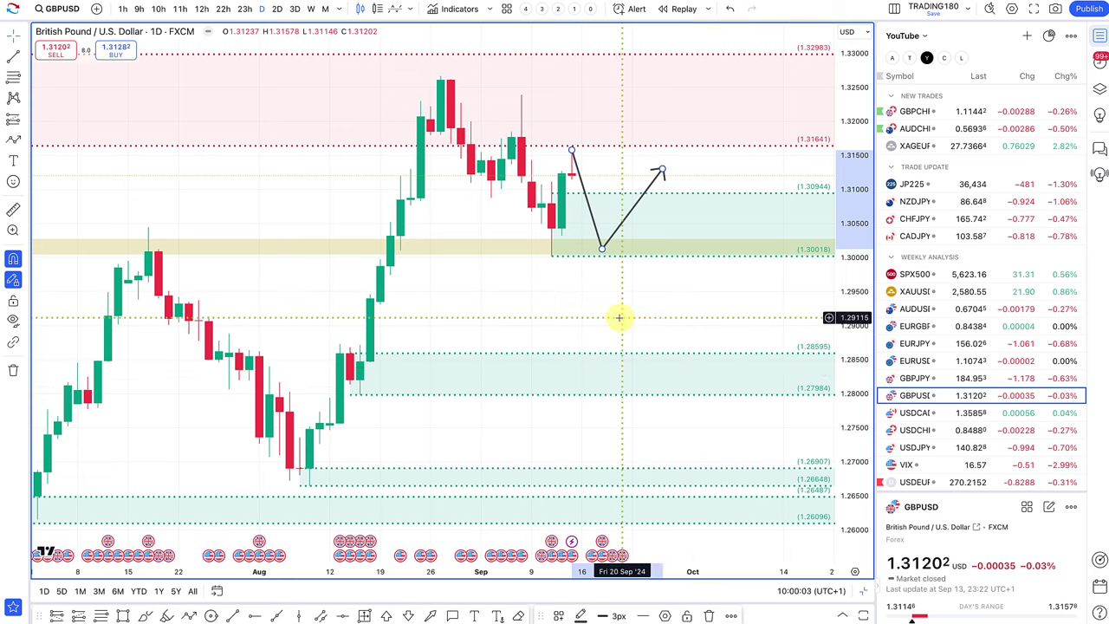
{"action": "scroll", "coordinate": [695, 371], "scroll_direction": "down", "scroll_amount": 5}
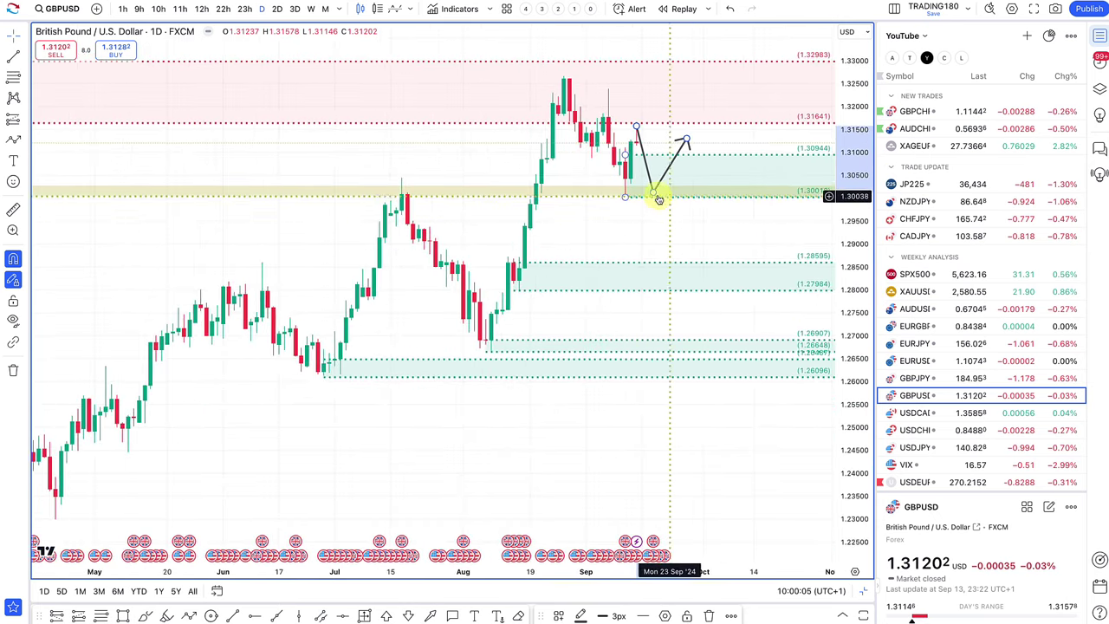
{"action": "scroll", "coordinate": [675, 205], "scroll_direction": "up", "scroll_amount": 3}
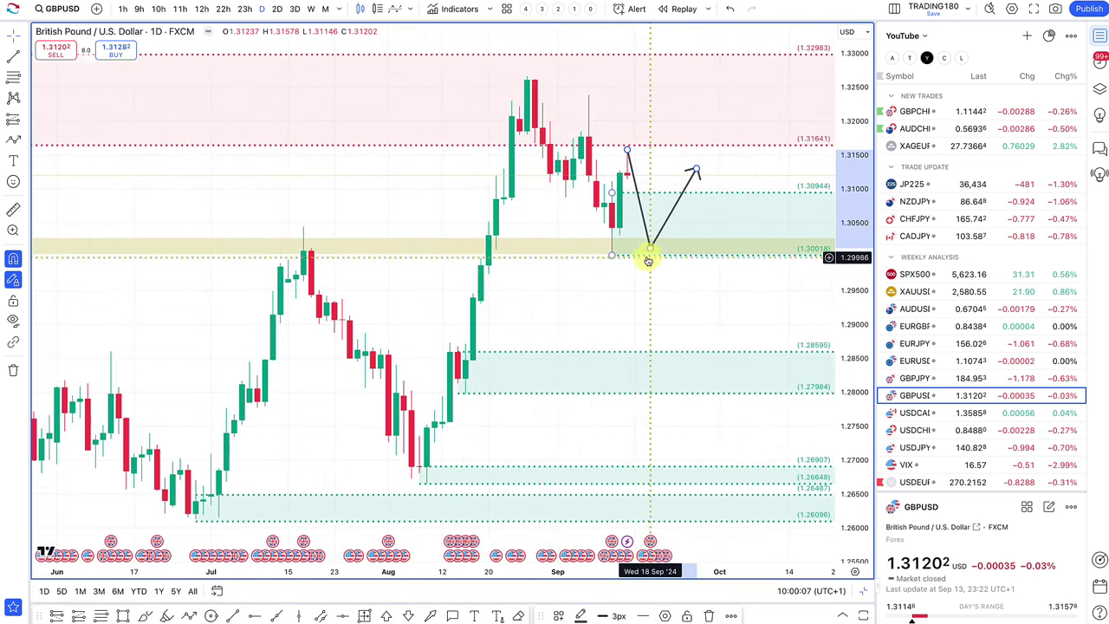
{"action": "mouse_move", "coordinate": [648, 250]}
{"action": "left_mouse_down"}
{"action": "mouse_move", "coordinate": [664, 263]}
{"action": "mouse_move", "coordinate": [659, 244]}
{"action": "mouse_move", "coordinate": [658, 256]}
{"action": "left_mouse_up"}
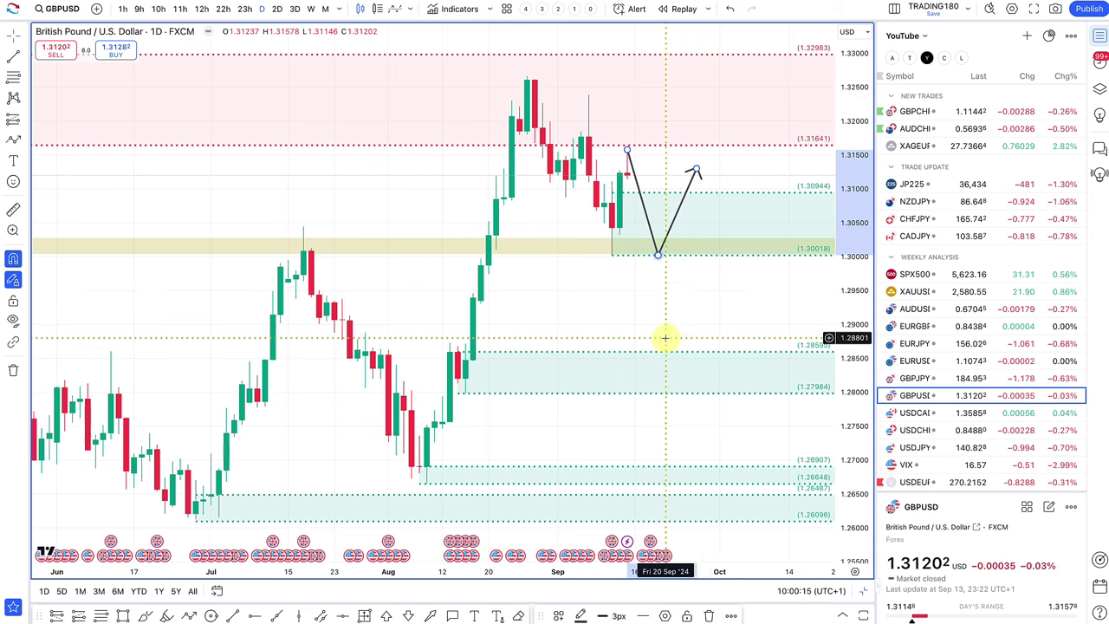
{"action": "scroll", "coordinate": [665, 338], "scroll_direction": "down", "scroll_amount": 2}
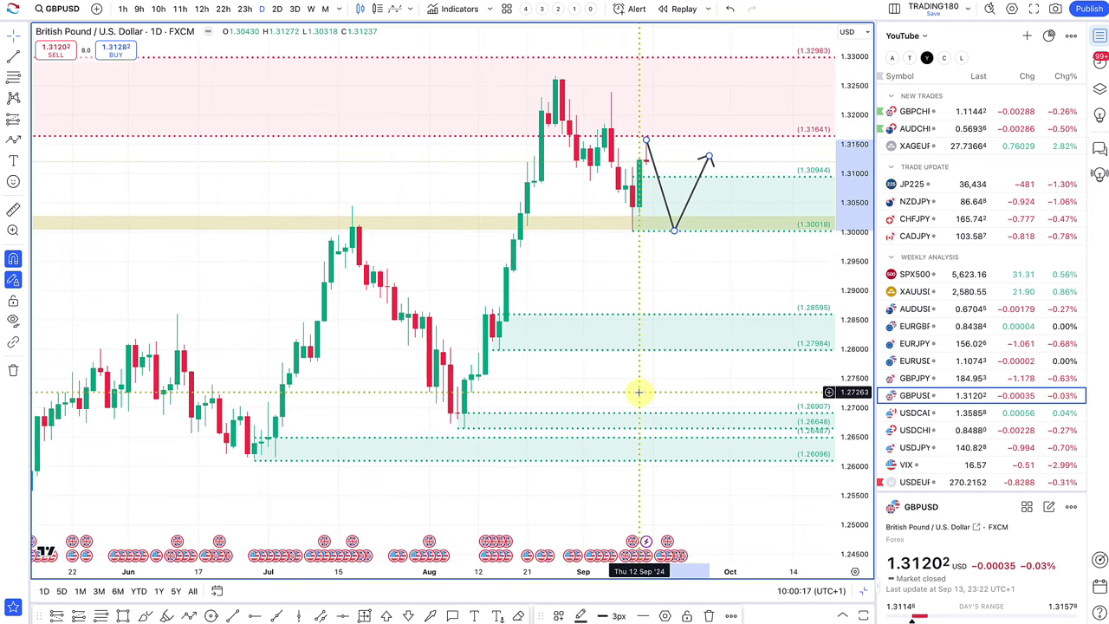
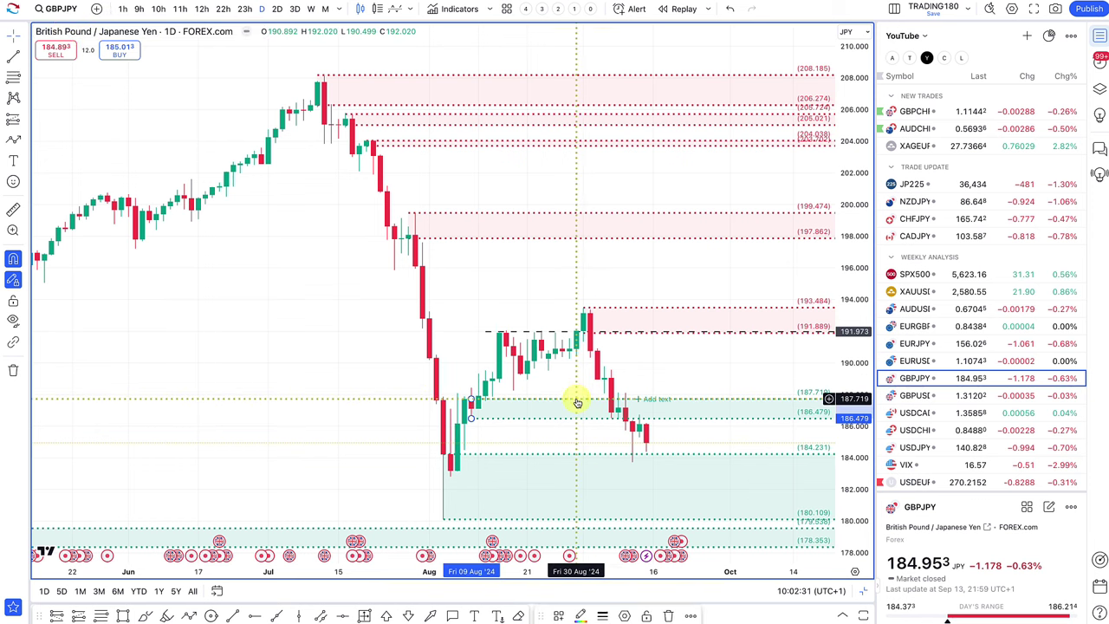
Delete the GBPJPY 187.719–186.479 demand zone and mark supply zones at 189.786–188.968, 188.131–about 186.9 and 186.738–185.680.
{"action": "key", "text": "Delete"}
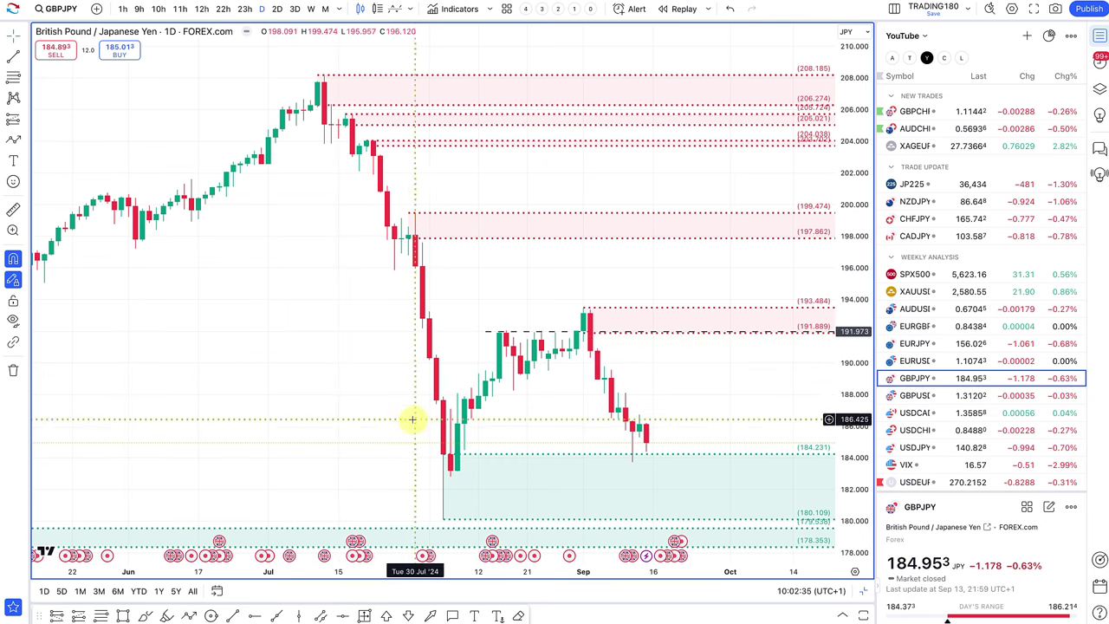
{"action": "left_click", "coordinate": [14, 80]}
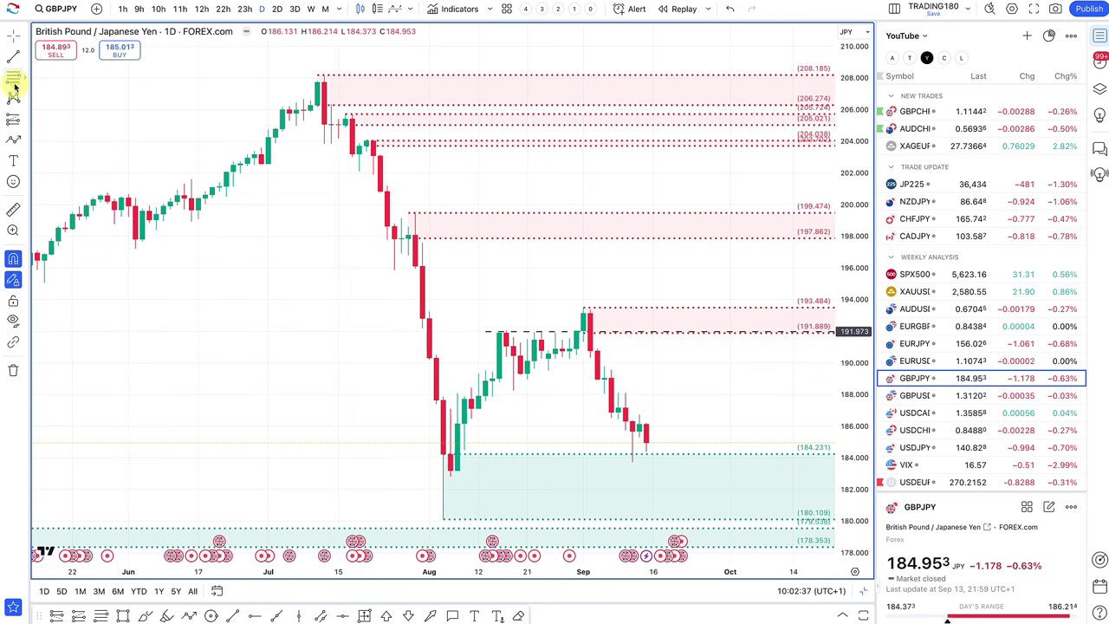
{"action": "left_click_drag", "start_coordinate": [604, 380], "coordinate": [604, 366]}
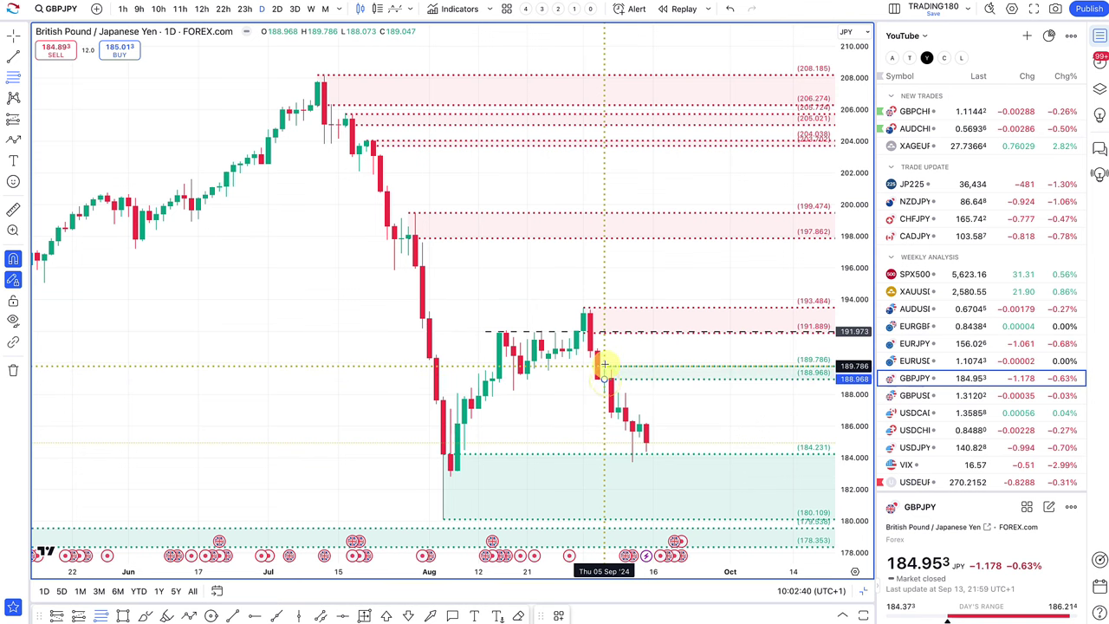
{"action": "left_click", "coordinate": [558, 615]}
{"action": "left_click", "coordinate": [591, 521]}
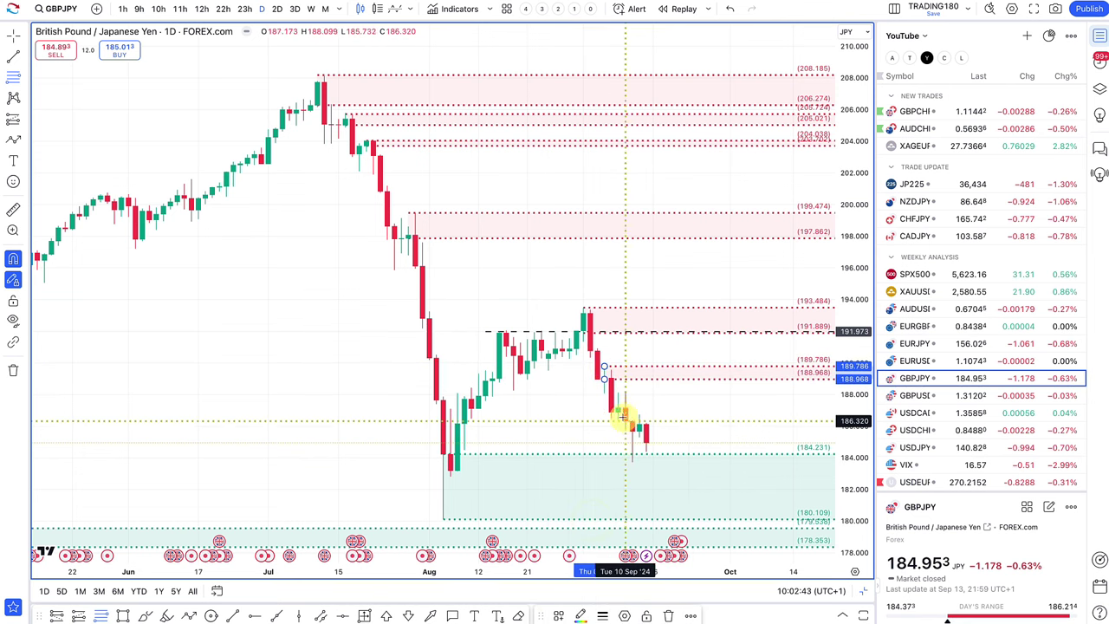
{"action": "mouse_move", "coordinate": [614, 412]}
{"action": "left_mouse_down"}
{"action": "mouse_move", "coordinate": [619, 395]}
{"action": "mouse_move", "coordinate": [643, 438]}
{"action": "mouse_move", "coordinate": [638, 414]}
{"action": "left_mouse_up"}
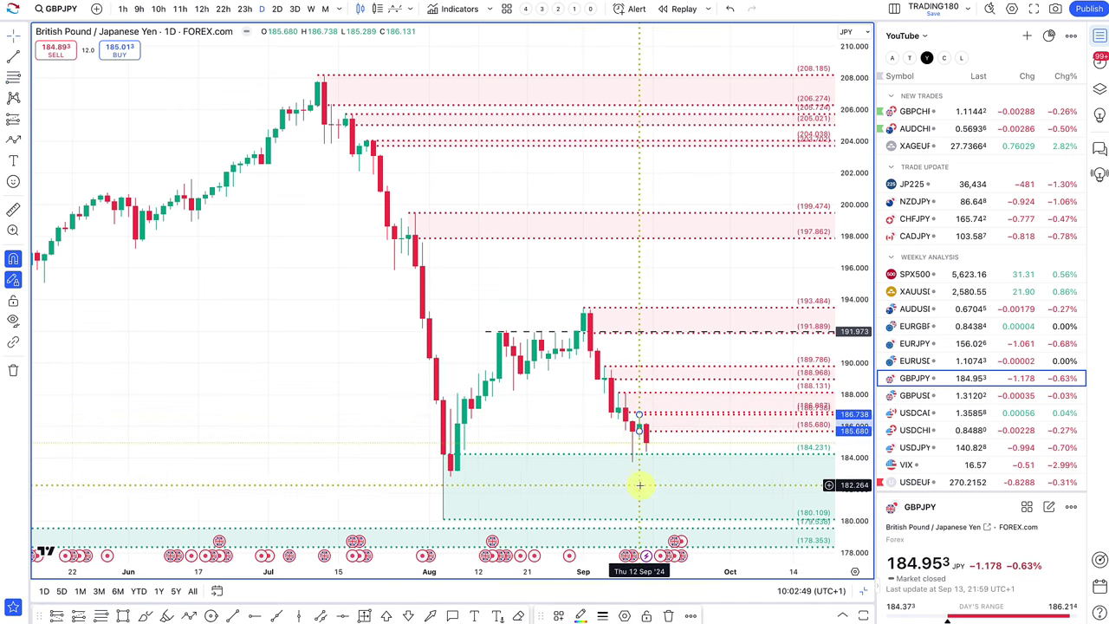
{"action": "scroll", "coordinate": [638, 482], "scroll_direction": "up", "scroll_amount": 5}
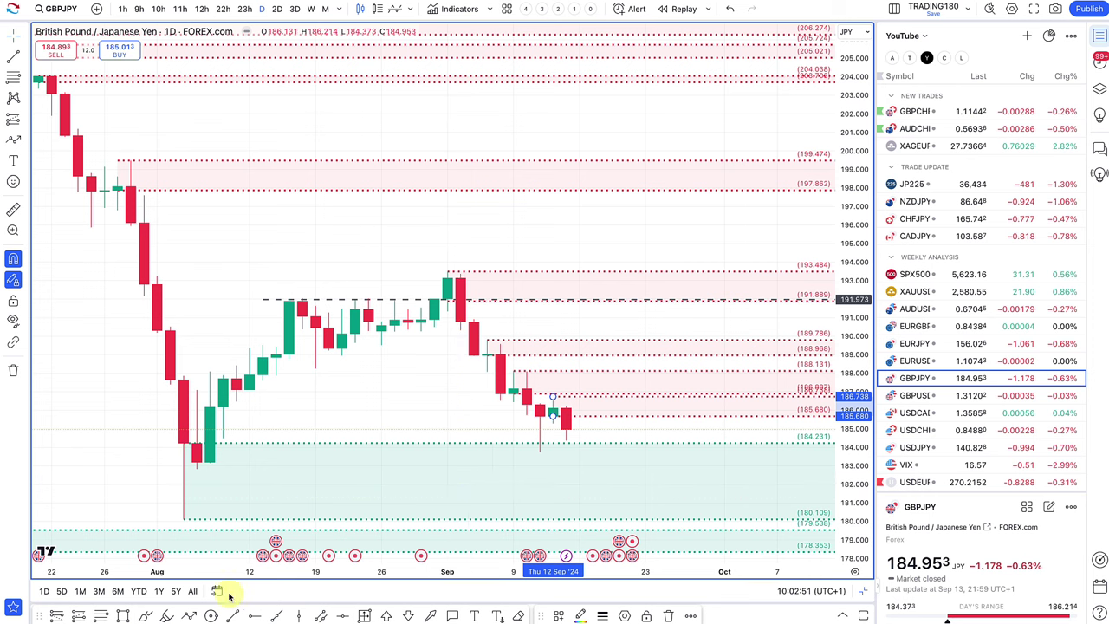
Mark a GBPJPY rectangle zone from 188.426 to 189.333 between 9 August and 21 August, extended across the chart.
{"action": "left_click", "coordinate": [122, 615]}
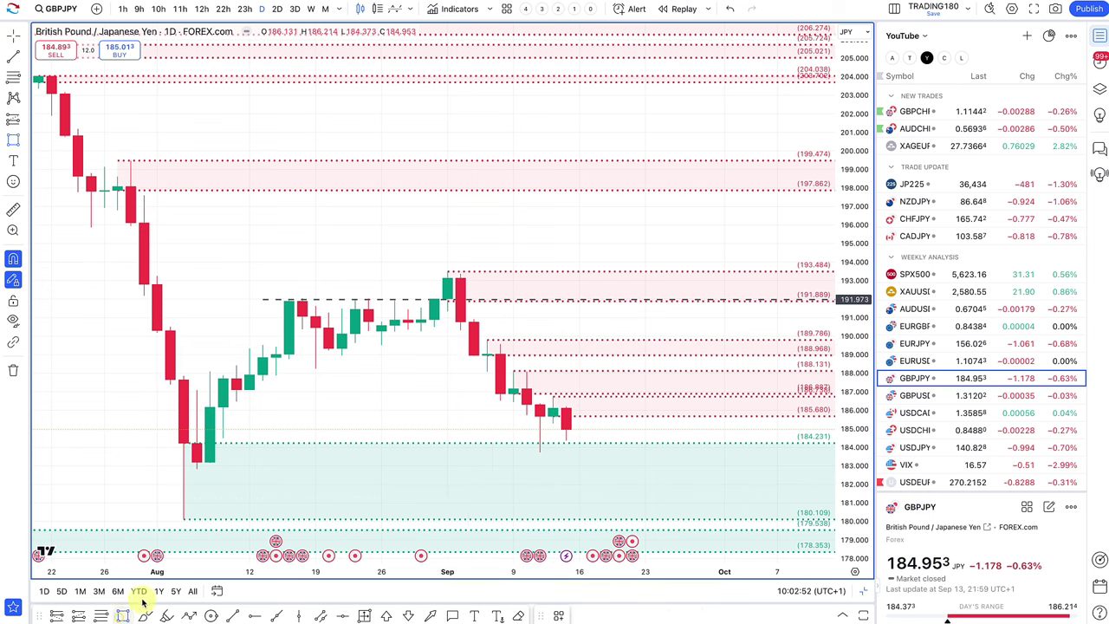
{"action": "left_click", "coordinate": [235, 364]}
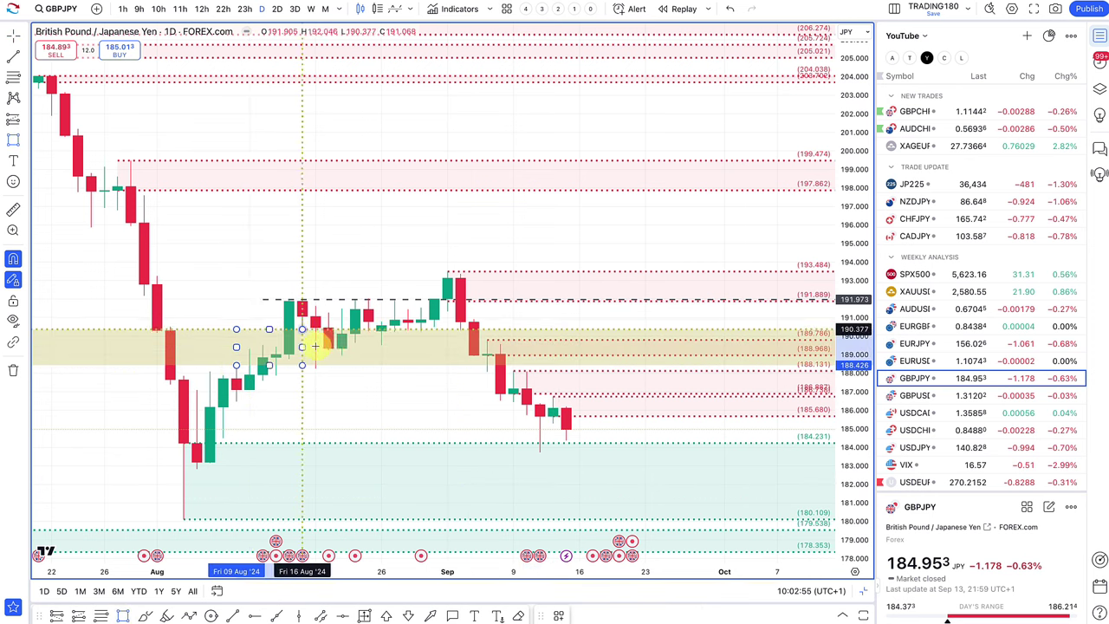
{"action": "left_click", "coordinate": [342, 351]}
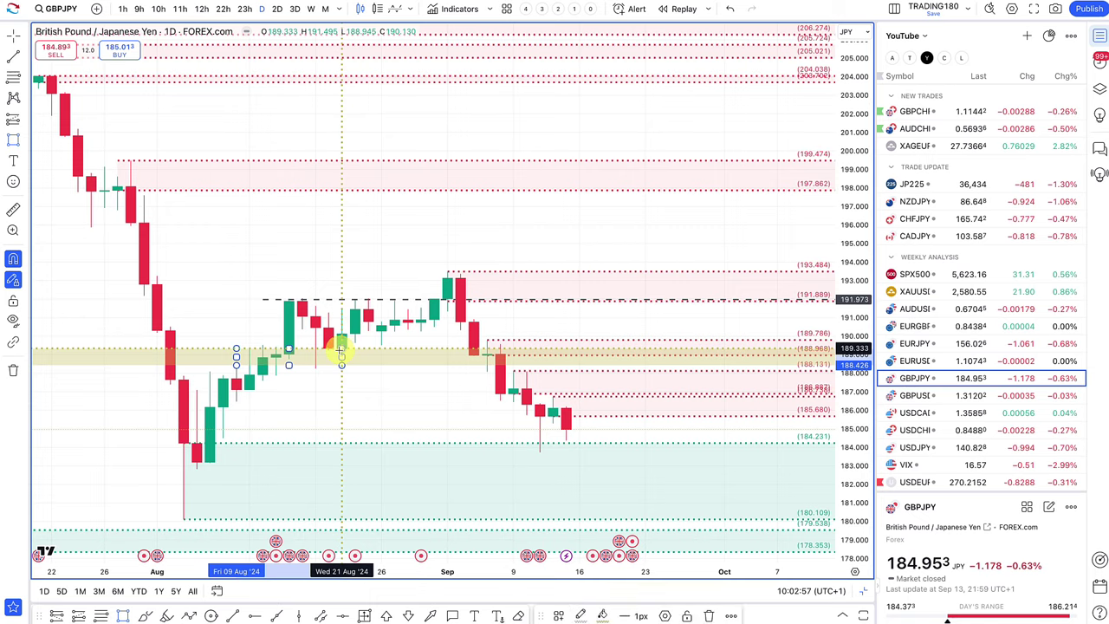
{"action": "scroll", "coordinate": [415, 412], "scroll_direction": "down", "scroll_amount": 4}
{"action": "scroll", "coordinate": [473, 413], "scroll_direction": "down", "scroll_amount": 5}
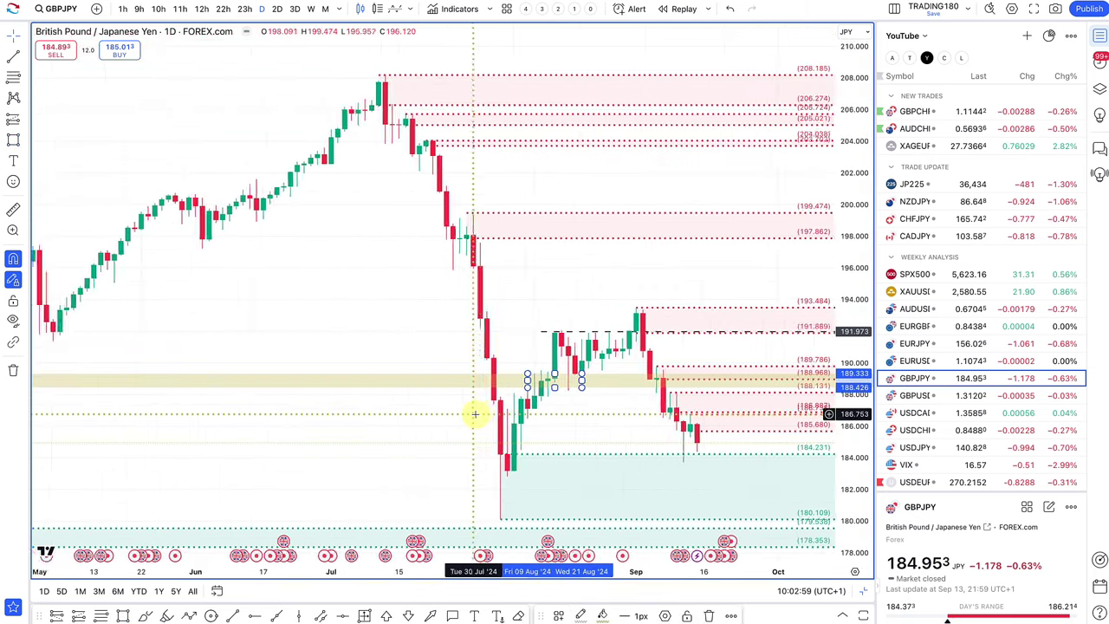
{"action": "scroll", "coordinate": [475, 413], "scroll_direction": "up", "scroll_amount": 6}
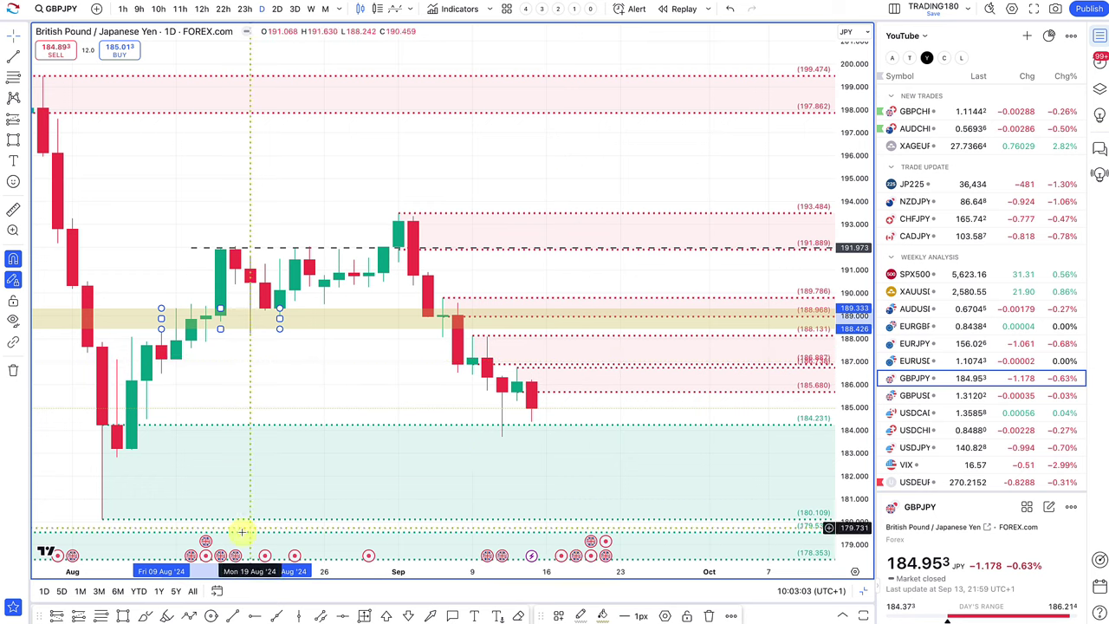
Open the EURUSD chart and delete its 1.10714–1.10264 demand zone.
{"action": "left_click", "coordinate": [188, 615]}
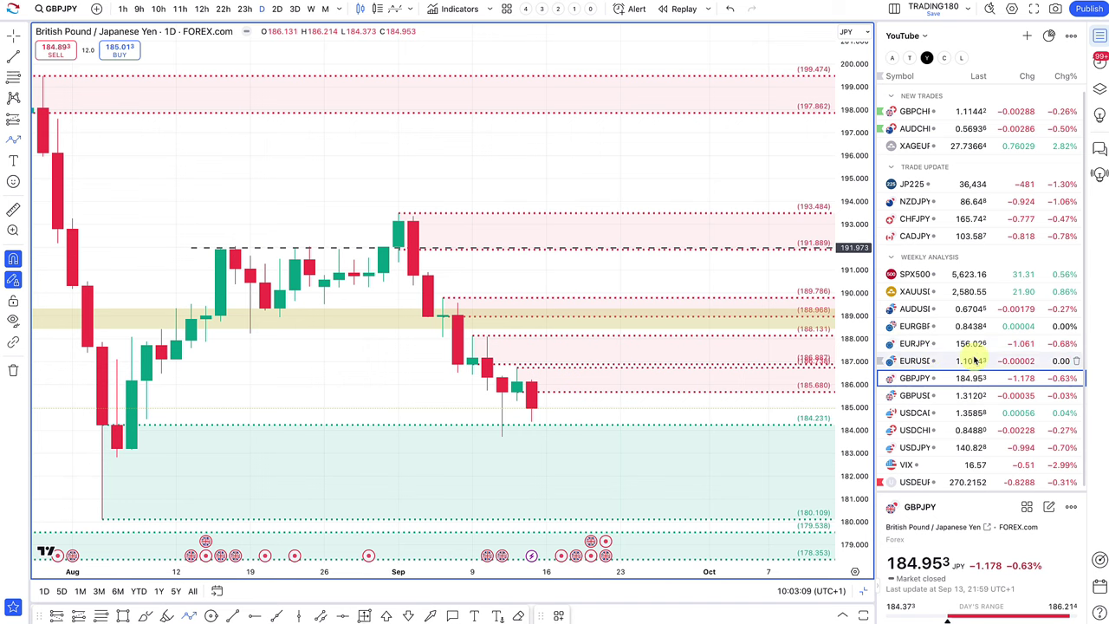
{"action": "left_click", "coordinate": [929, 361]}
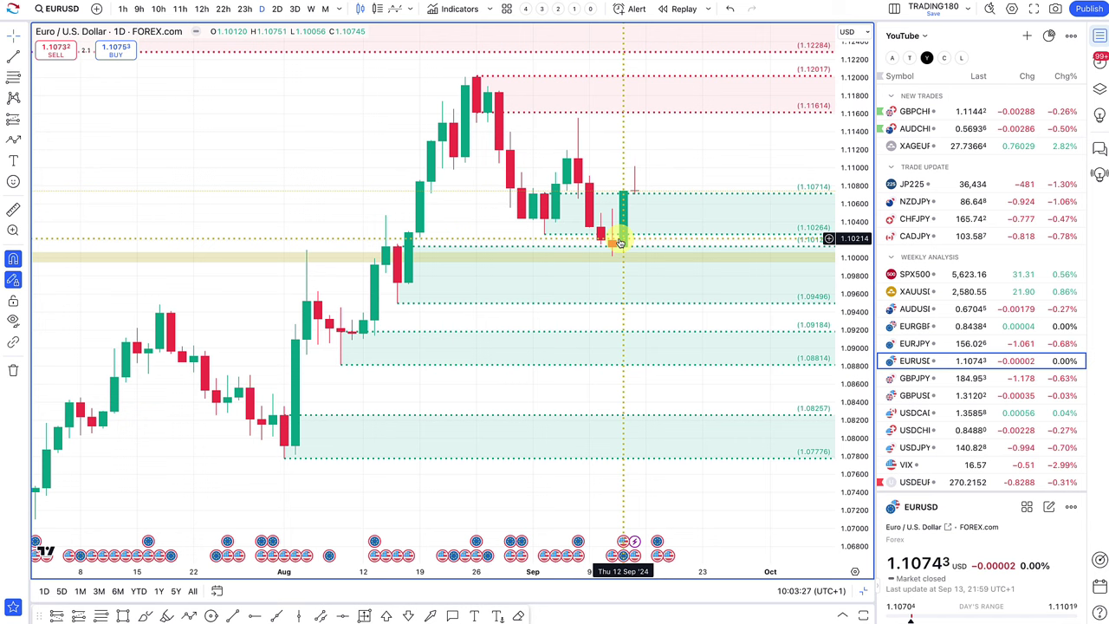
{"action": "left_click", "coordinate": [656, 194]}
{"action": "key", "text": "Delete"}
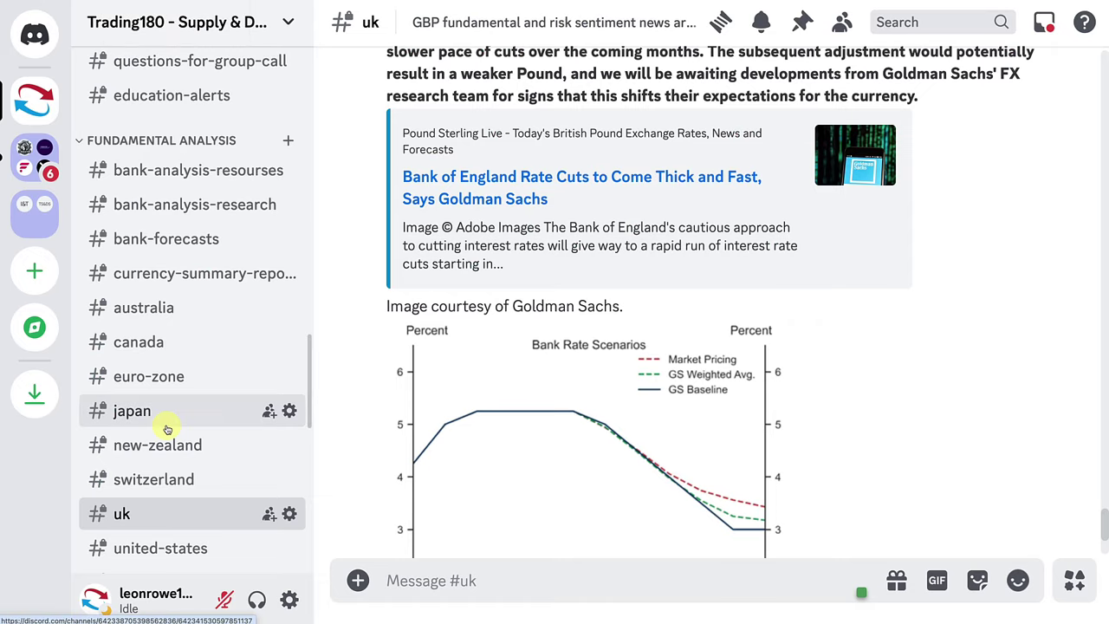
Open the euro-zone channel and read the Bloomberg post on the pace of further ECB rate cuts.
{"action": "scroll", "coordinate": [156, 416], "scroll_direction": "down", "scroll_amount": 1}
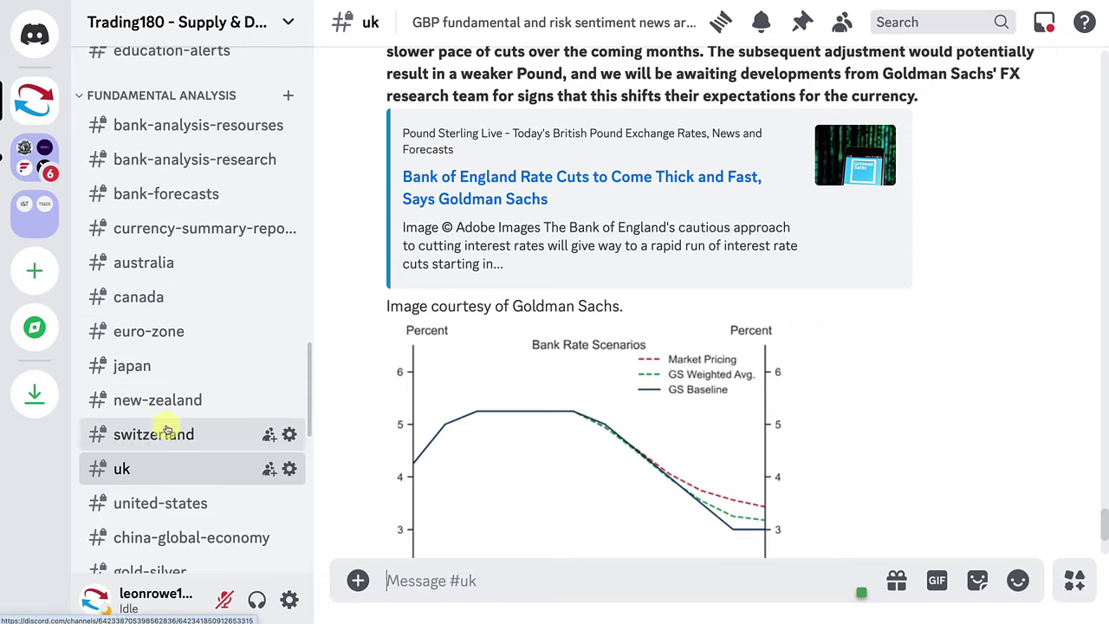
{"action": "left_click", "coordinate": [177, 345]}
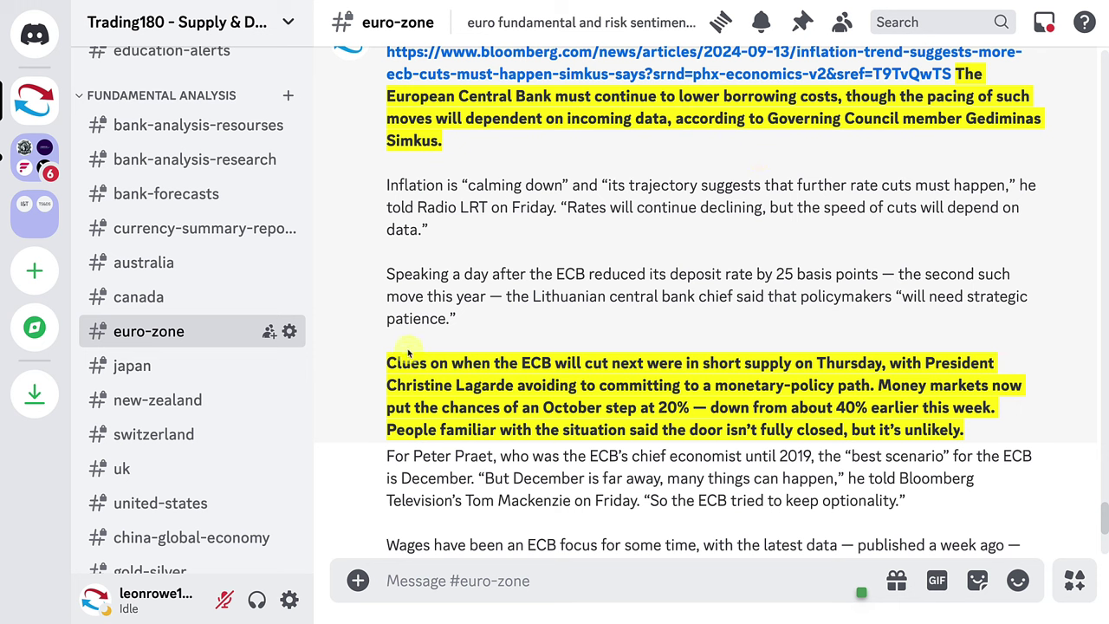
{"action": "mouse_move", "coordinate": [472, 360]}
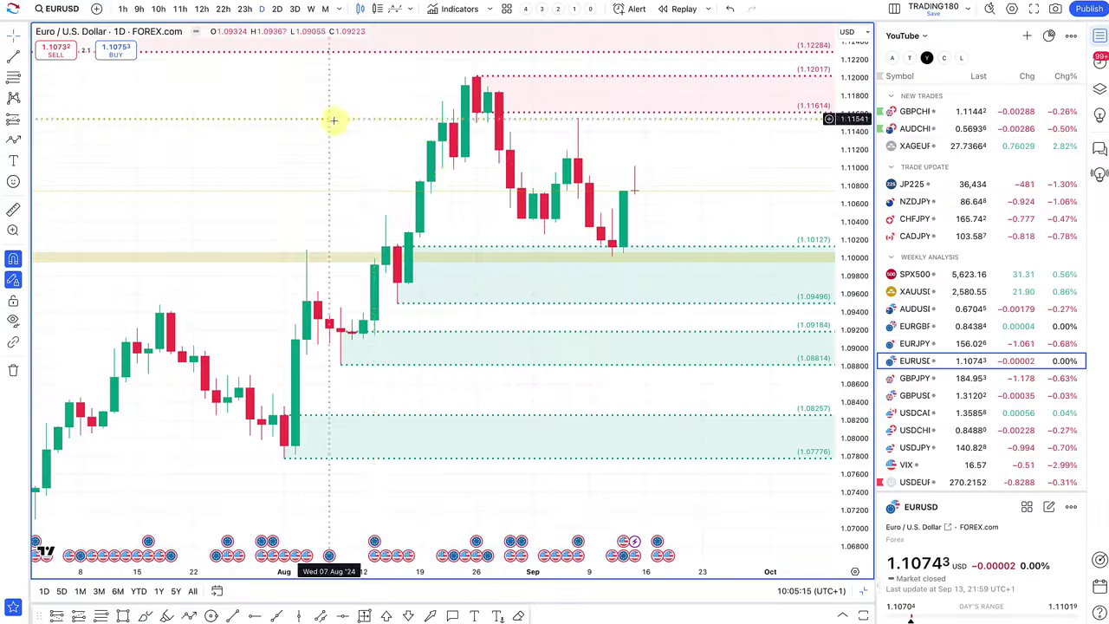
{"action": "left_click", "coordinate": [18, 139]}
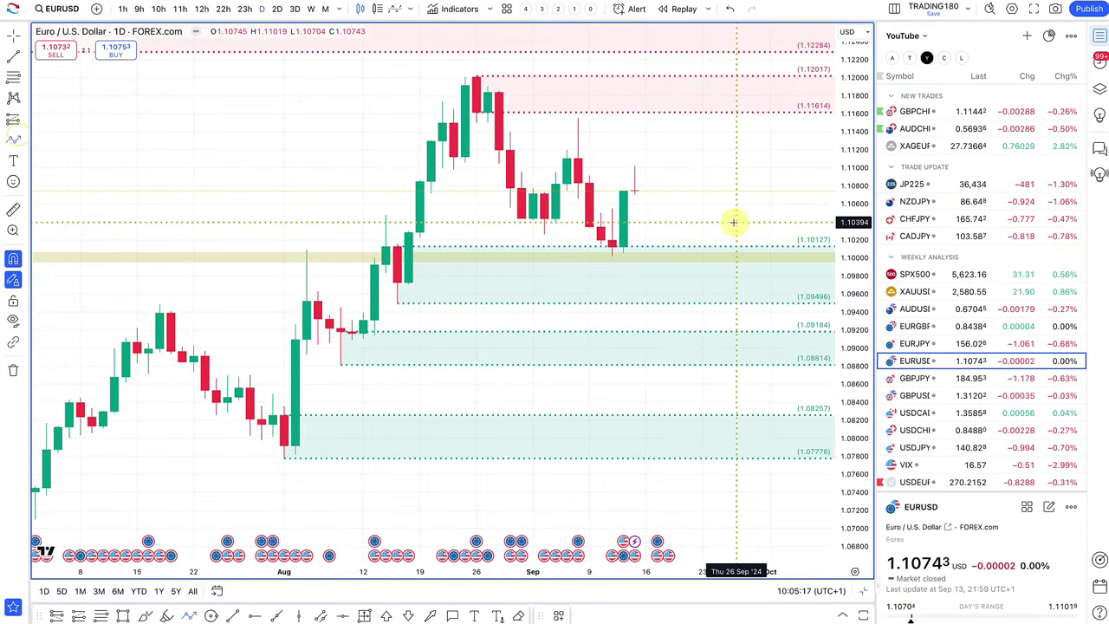
{"action": "left_click", "coordinate": [623, 246]}
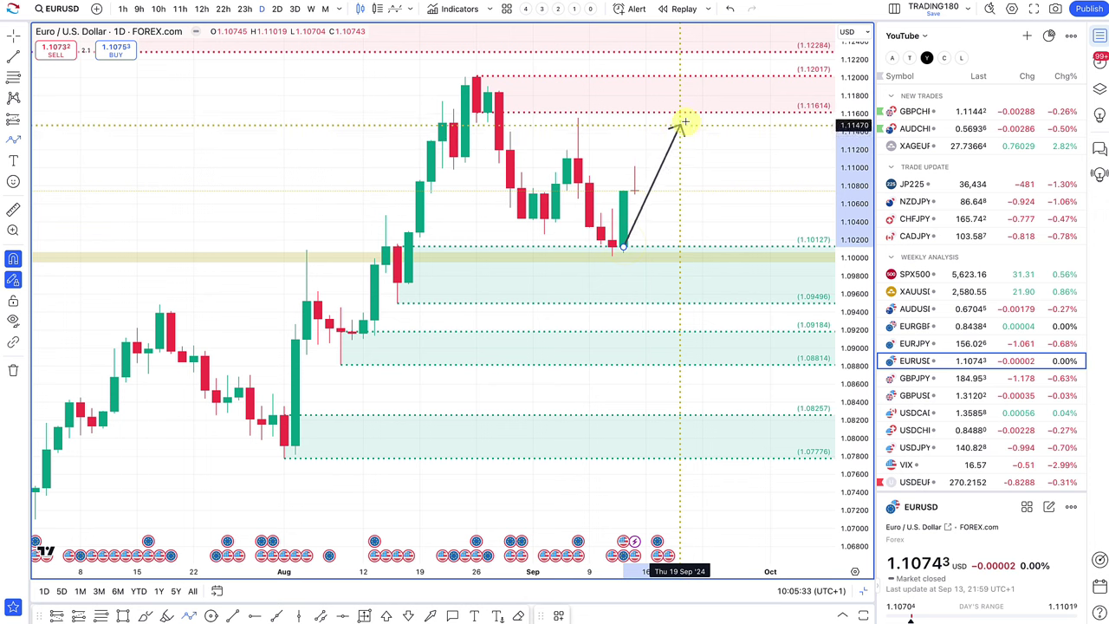
{"action": "left_click", "coordinate": [691, 123]}
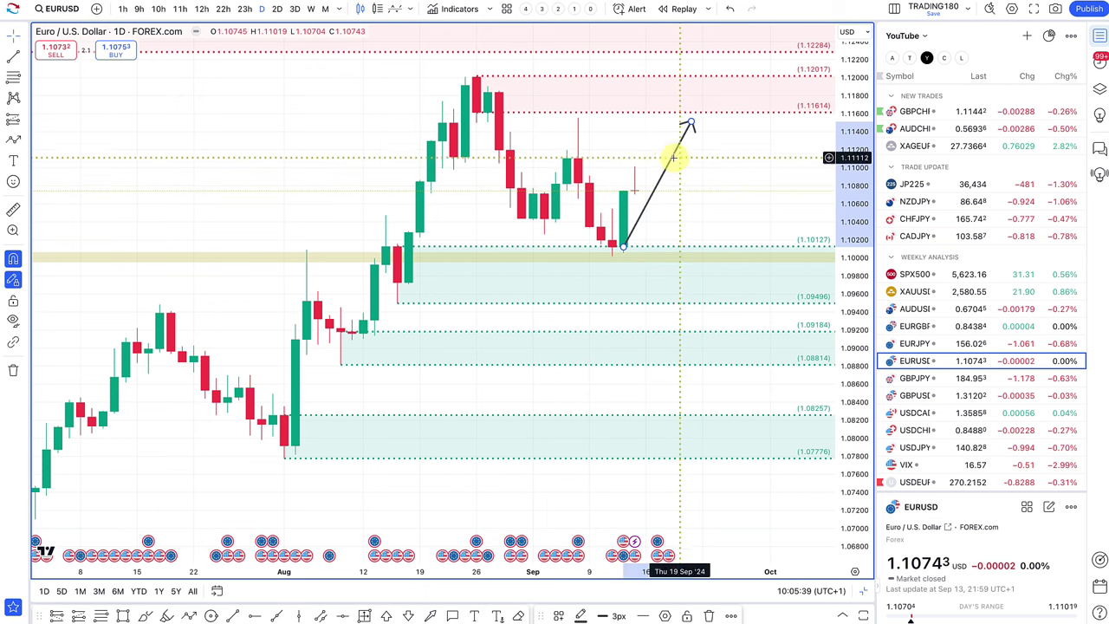
{"action": "key", "text": "Delete"}
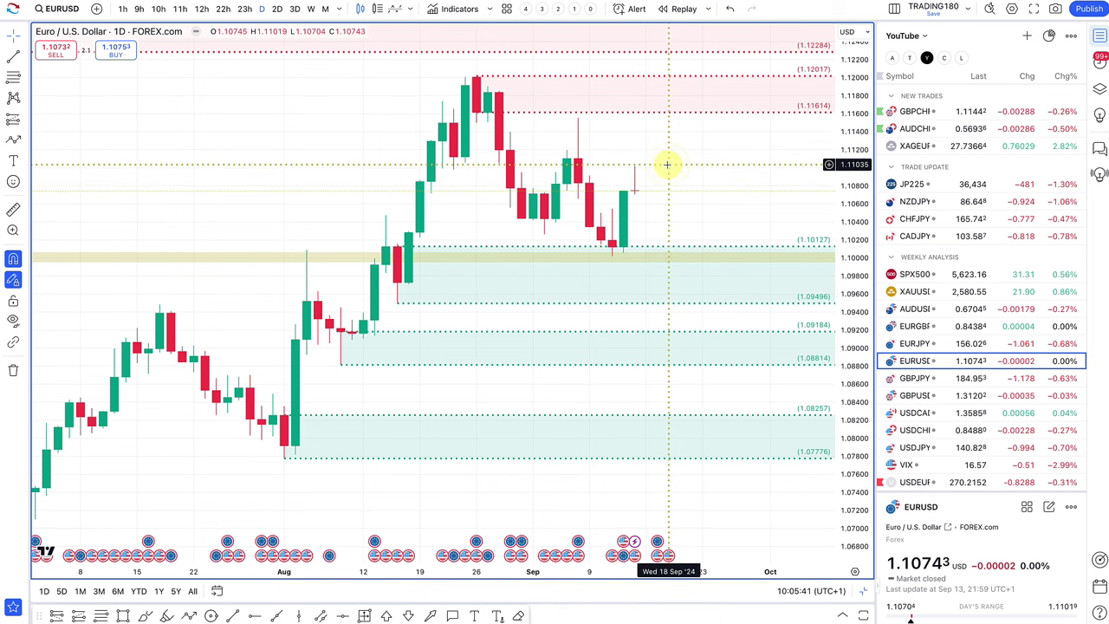
Draw a EURUSD path from about 1.1074 down to about 1.0964 on 17 September, rising to about 1.112 on 30 September.
{"action": "left_click", "coordinate": [13, 138]}
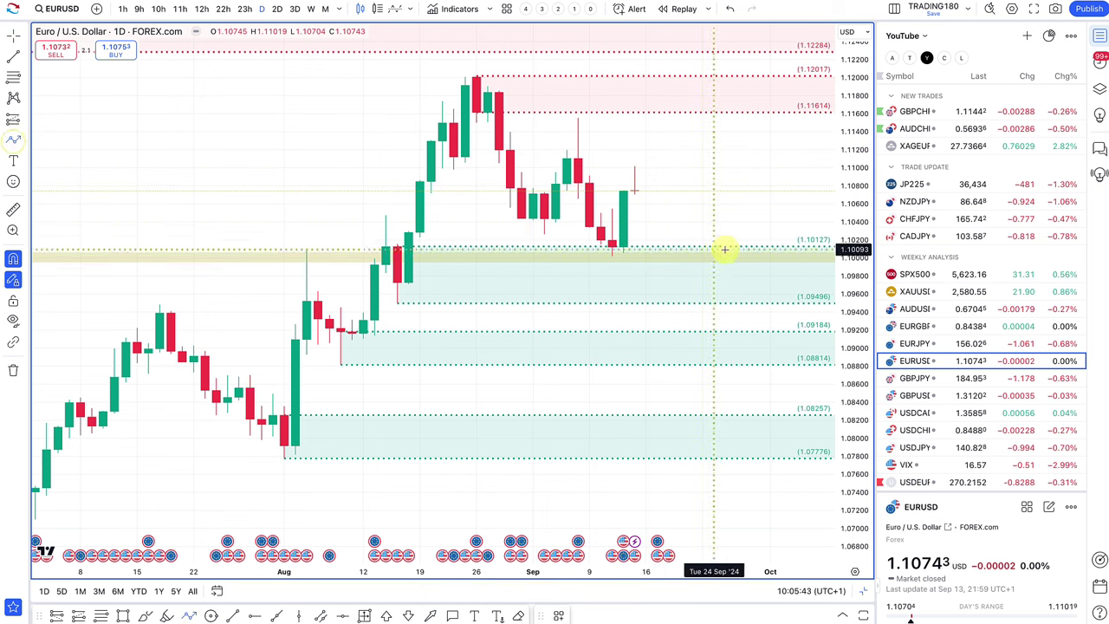
{"action": "left_click", "coordinate": [623, 189]}
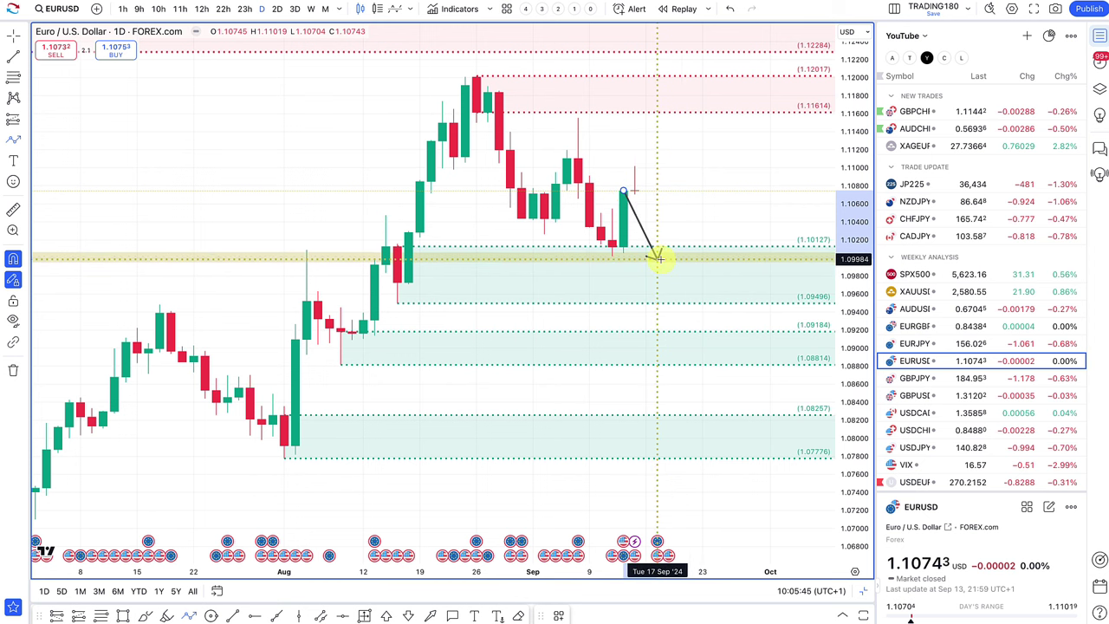
{"action": "left_click", "coordinate": [659, 289]}
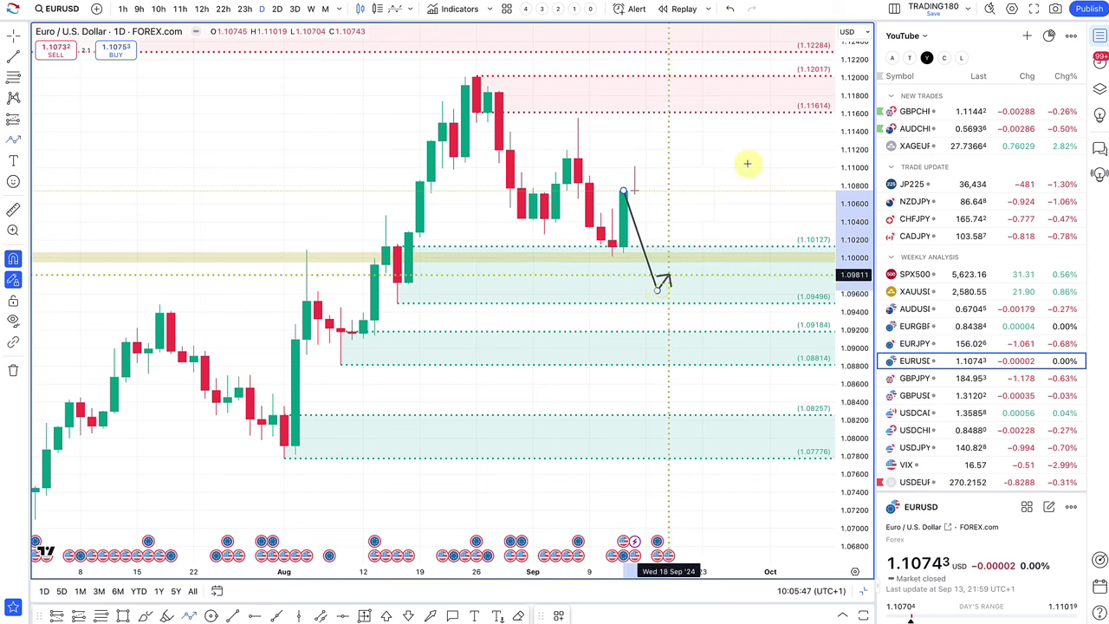
{"action": "double_click", "coordinate": [759, 149]}
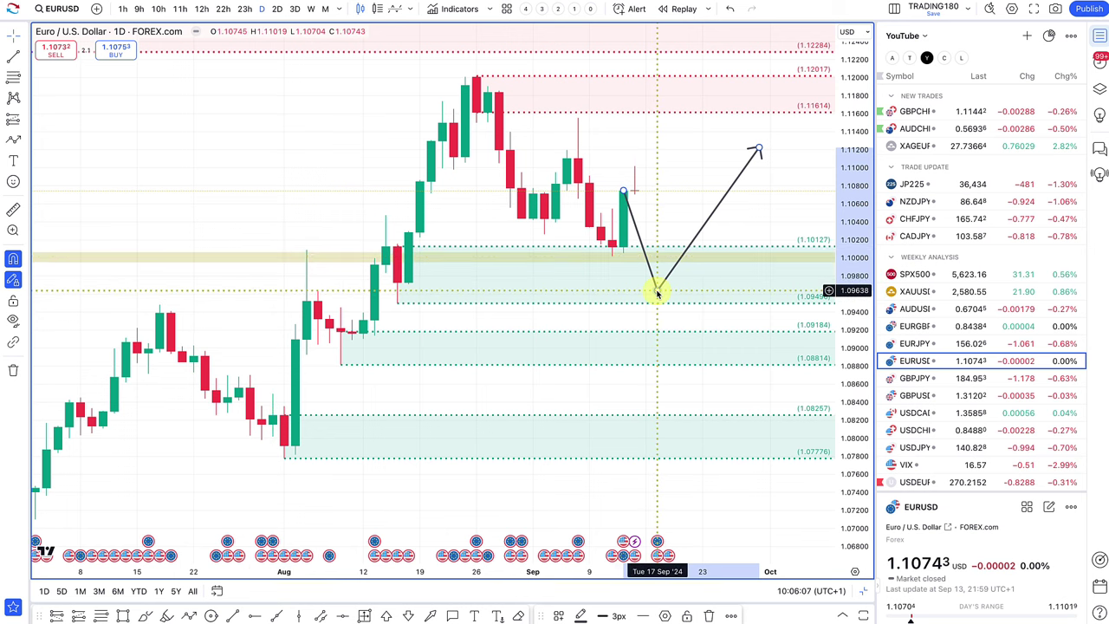
Reshape the EURUSD path to peak at about 1.118 on 20 September and fall to about 1.102 around 1 October.
{"action": "left_click_drag", "start_coordinate": [658, 291], "coordinate": [691, 93]}
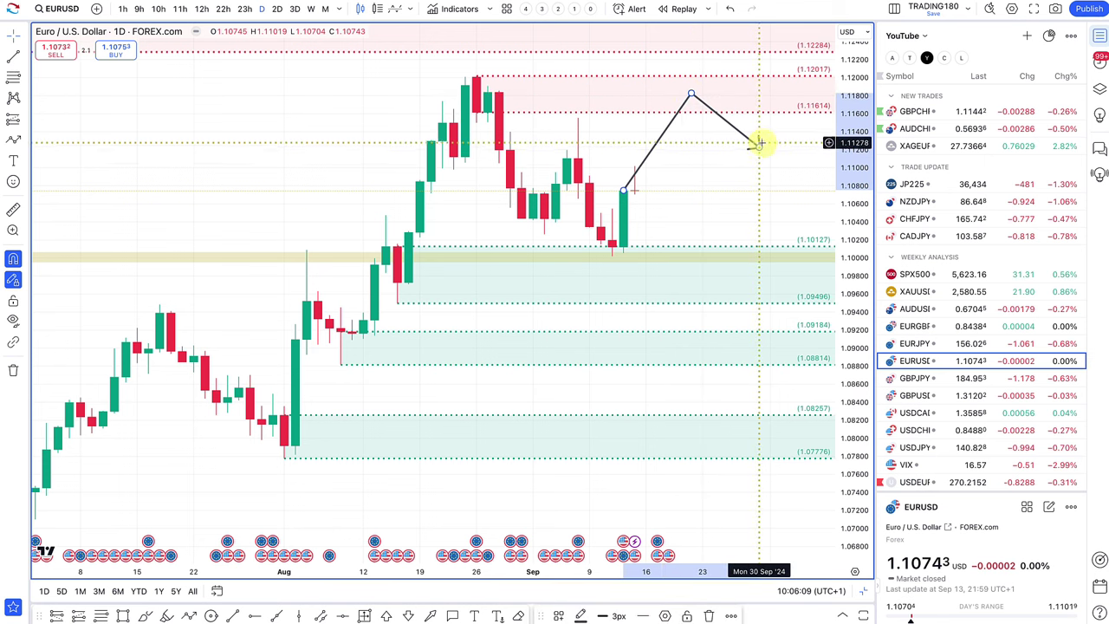
{"action": "left_click_drag", "start_coordinate": [758, 147], "coordinate": [769, 237]}
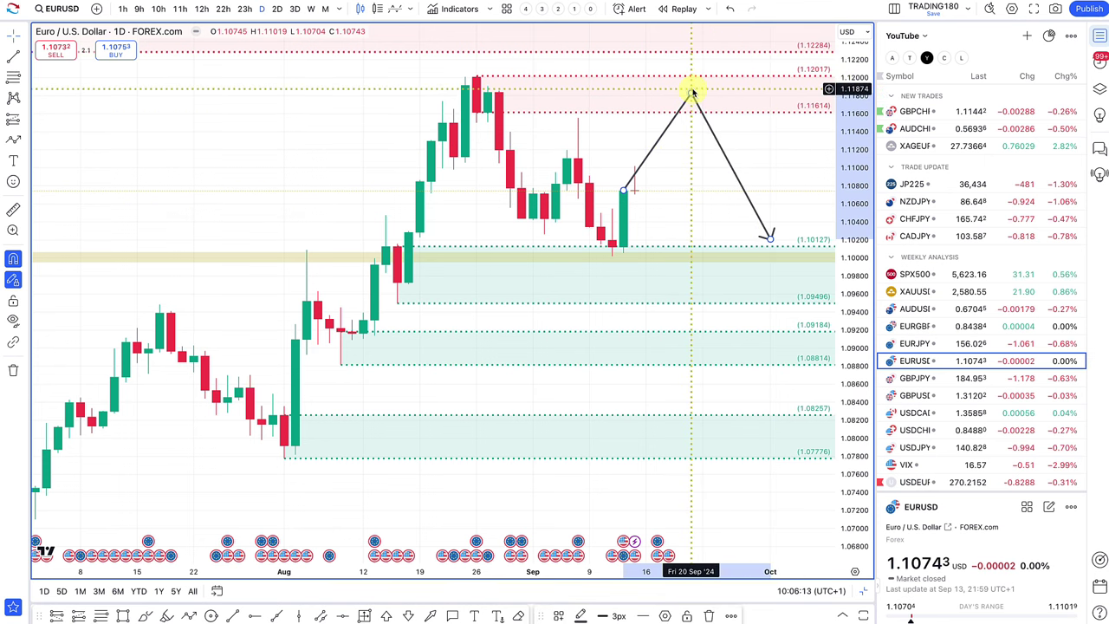
Reshape the EURUSD path to start at 1.10745 on 13 September, dip to about 1.1004 on 19 September, and rise to about 1.112.
{"action": "left_click_drag", "start_coordinate": [692, 93], "coordinate": [703, 257]}
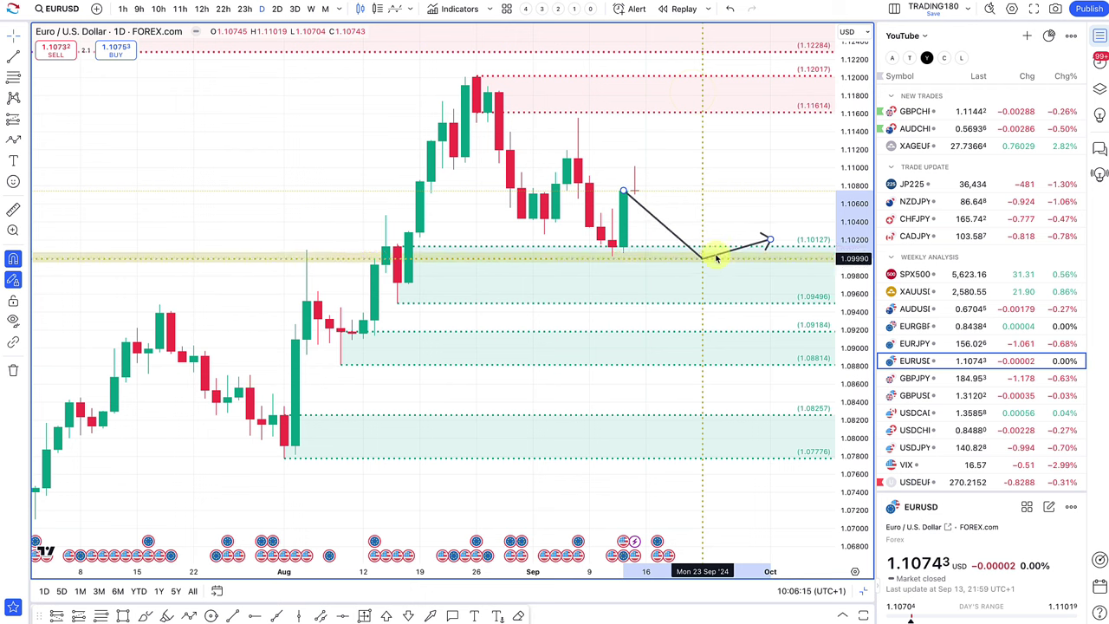
{"action": "left_click_drag", "start_coordinate": [769, 241], "coordinate": [748, 154]}
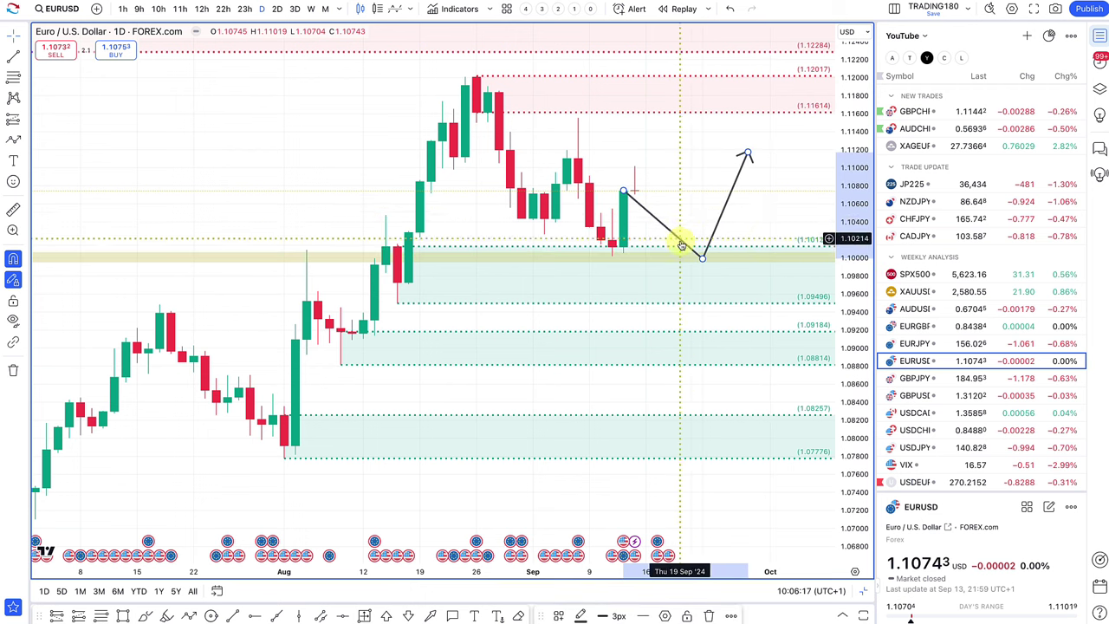
{"action": "left_click_drag", "start_coordinate": [629, 192], "coordinate": [635, 190]}
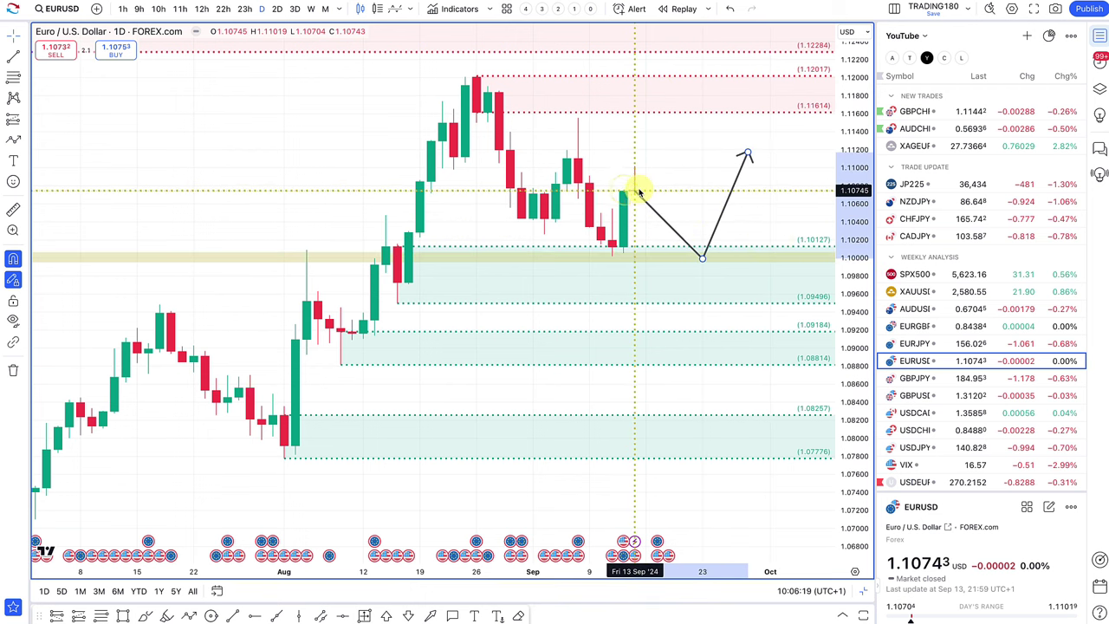
{"action": "left_click_drag", "start_coordinate": [702, 257], "coordinate": [677, 255]}
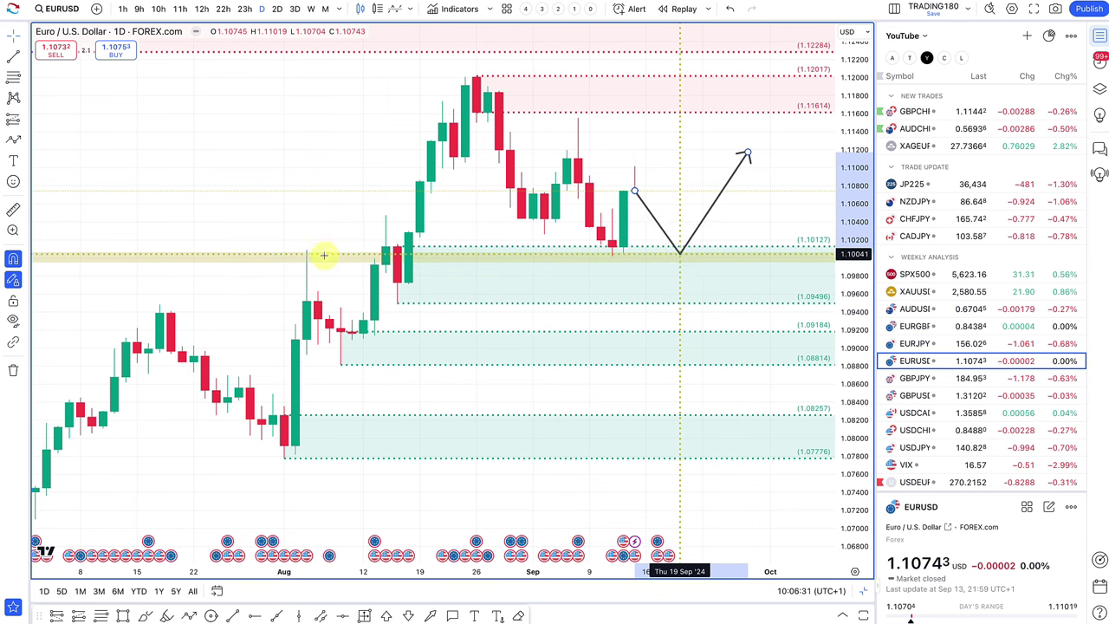
Mark a EURUSD demand zone at 1.10197–1.10020 starting from the 11 September candle.
{"action": "left_click", "coordinate": [12, 79]}
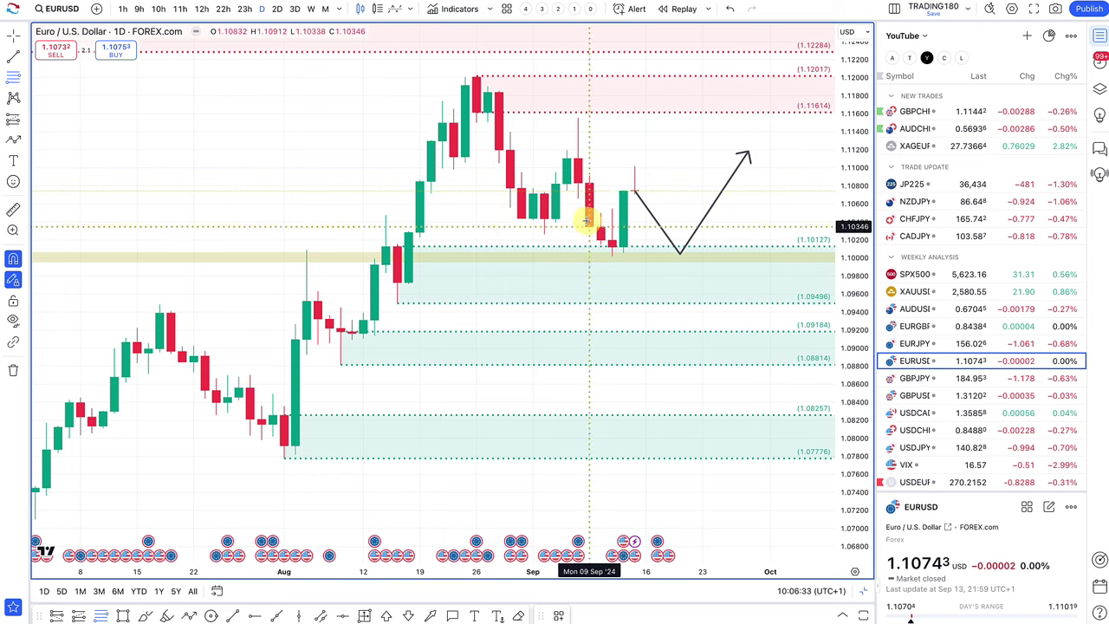
{"action": "left_click_drag", "start_coordinate": [611, 240], "coordinate": [611, 255]}
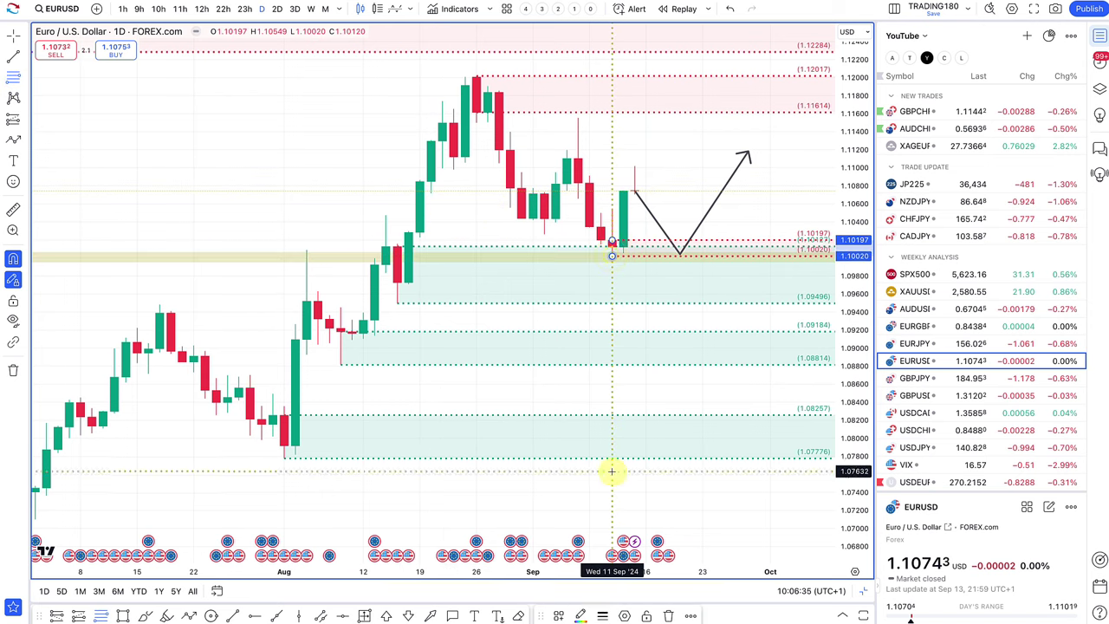
{"action": "left_click", "coordinate": [557, 616]}
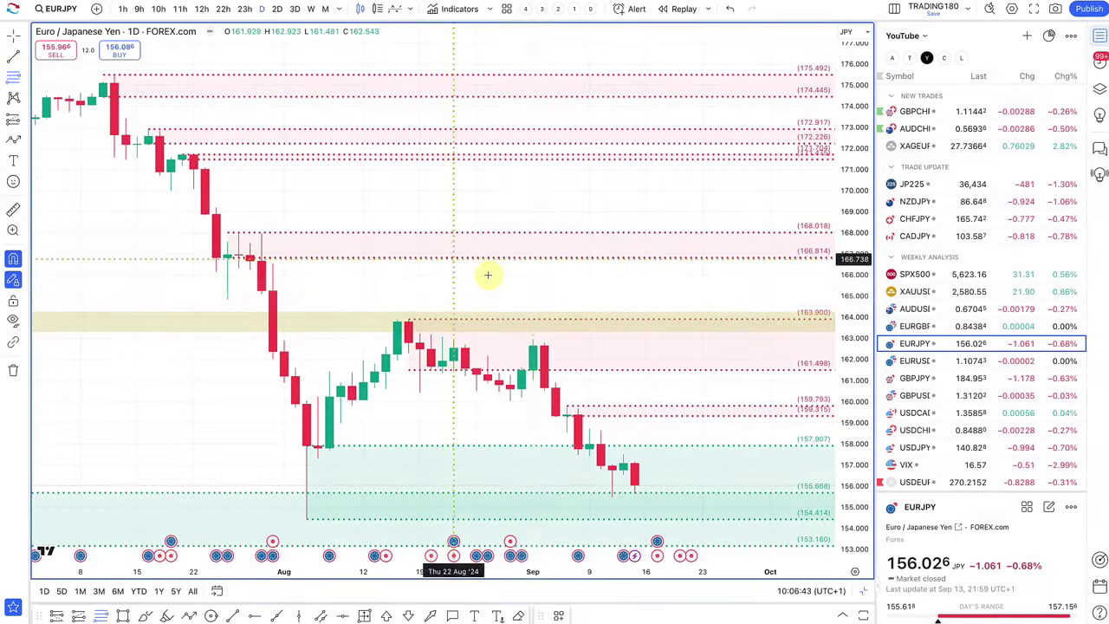
On EURJPY, mark a supply zone at 158.733–157.758 from 9 September and lower the early-August demand zone's upper edge to 155.730.
{"action": "left_click_drag", "start_coordinate": [588, 447], "coordinate": [589, 433]}
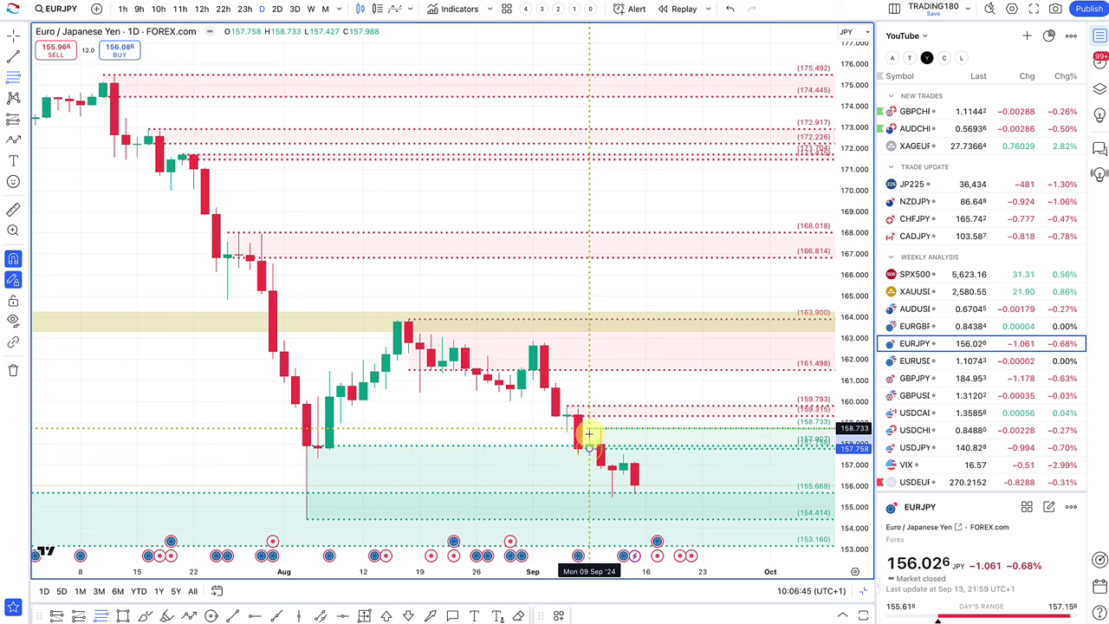
{"action": "left_click", "coordinate": [559, 617]}
{"action": "left_click", "coordinate": [590, 520]}
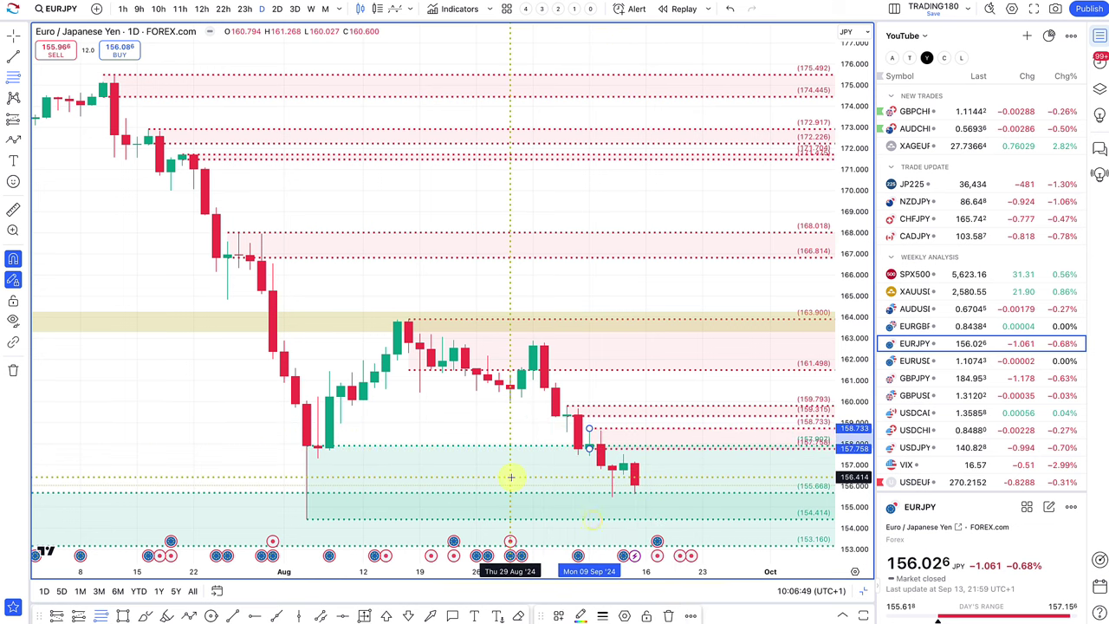
{"action": "left_click_drag", "start_coordinate": [510, 476], "coordinate": [317, 492]}
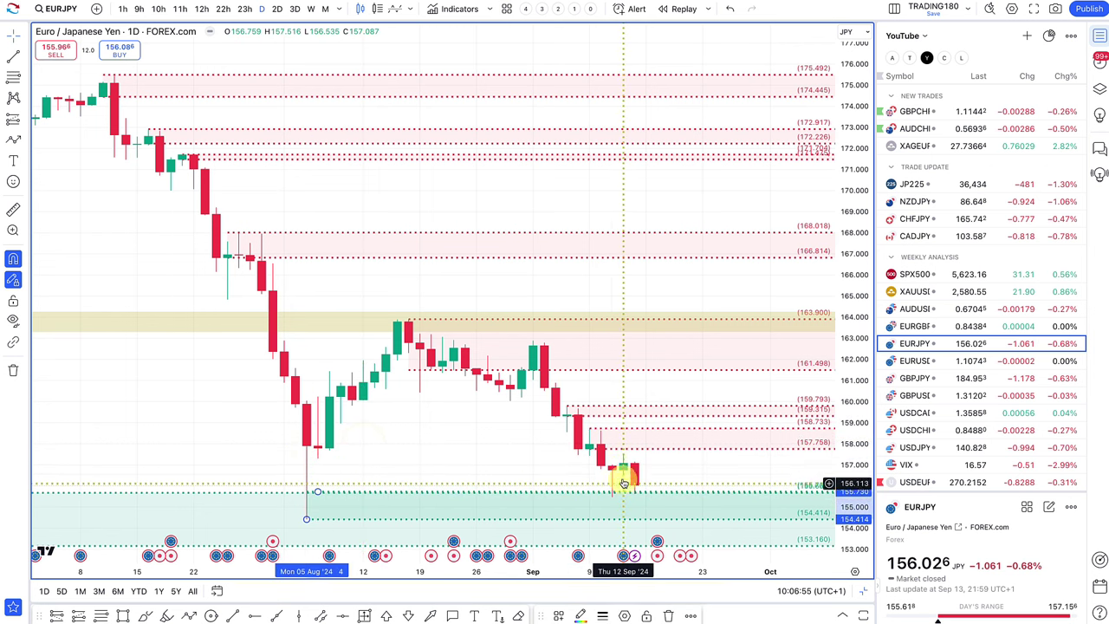
Draw a EURJPY path from about 157.09 on 13 September up to about 159.6 on 18 September, falling to about 156.5 on 23 September.
{"action": "left_click", "coordinate": [189, 616]}
{"action": "left_click", "coordinate": [635, 466]}
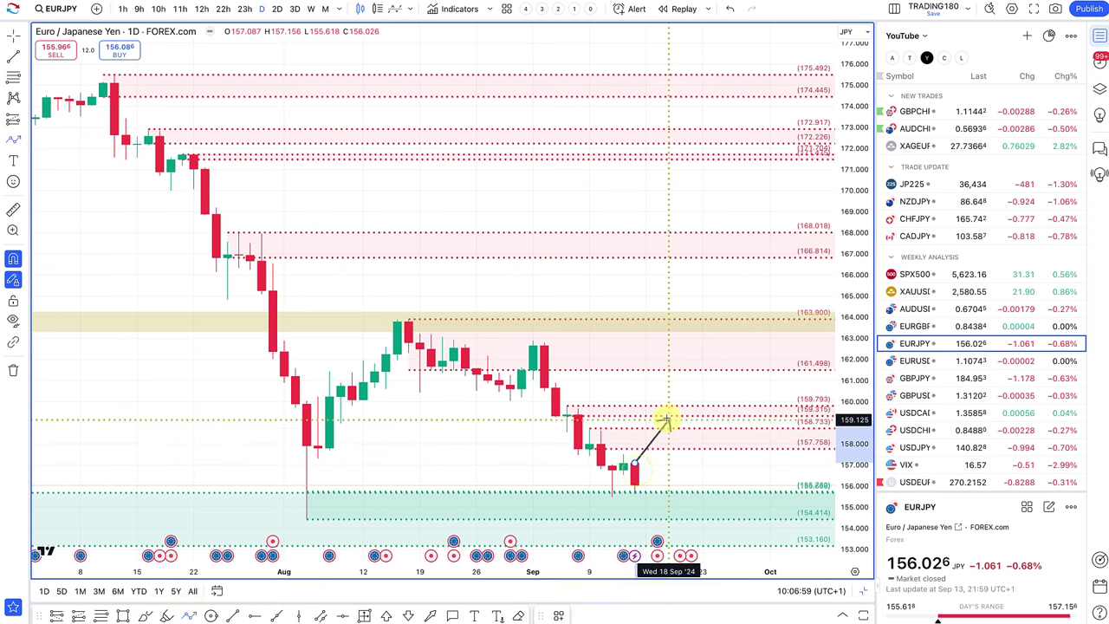
{"action": "left_click", "coordinate": [669, 407]}
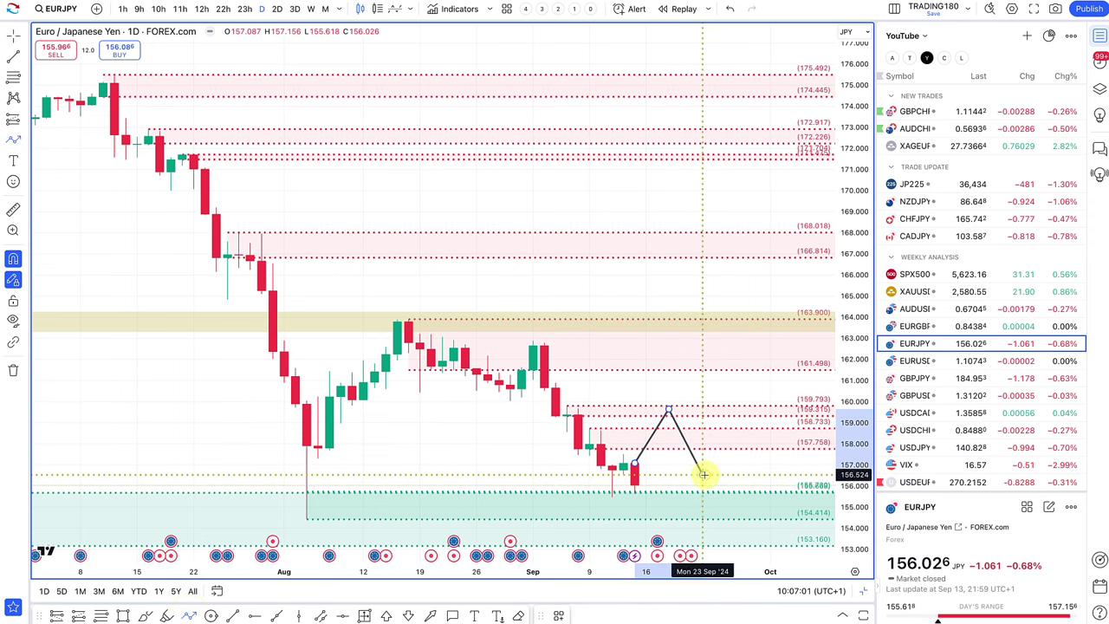
{"action": "left_click", "coordinate": [703, 475]}
On the EURGBP chart, examine the details of the upcoming BoE Interest Rate Decision event on 19 September.
{"action": "scroll", "coordinate": [512, 439], "scroll_direction": "up", "scroll_amount": 5}
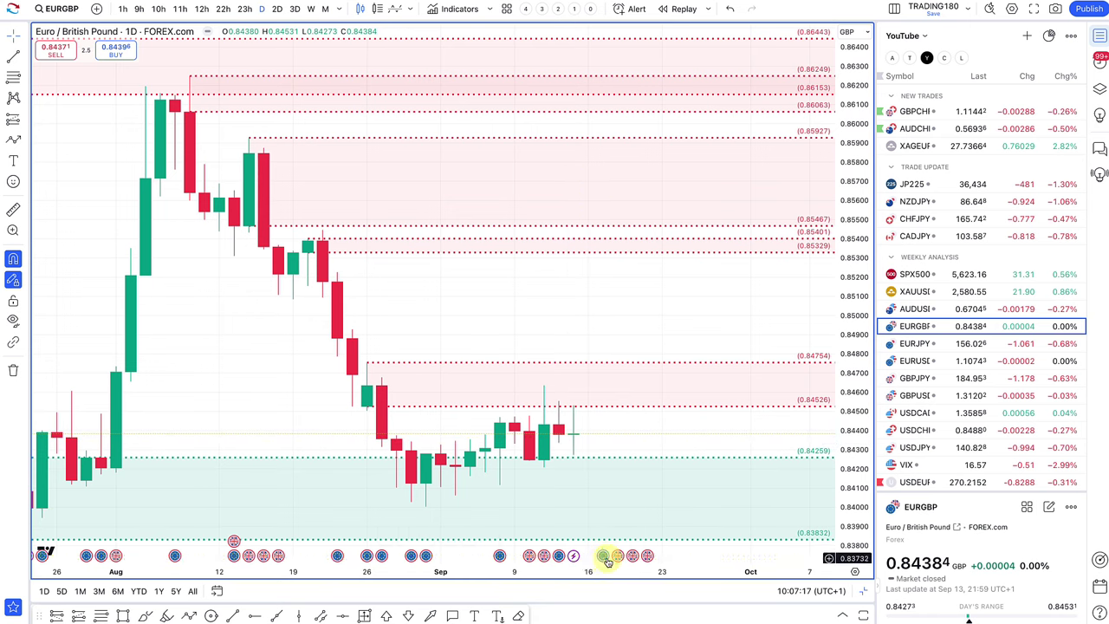
{"action": "mouse_move", "coordinate": [616, 557]}
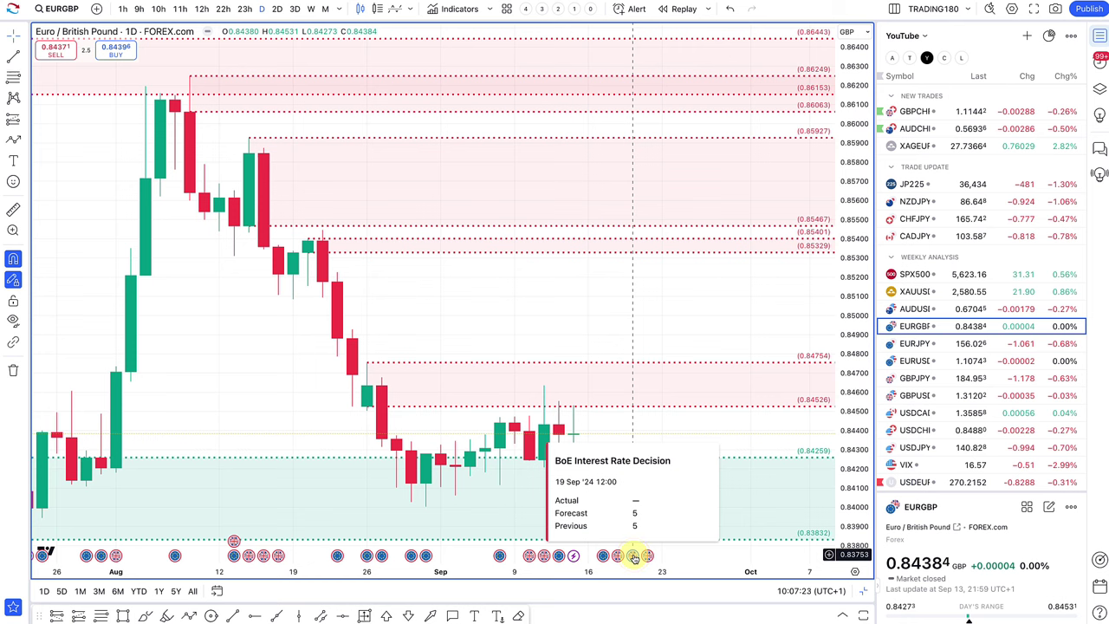
{"action": "left_click", "coordinate": [633, 419]}
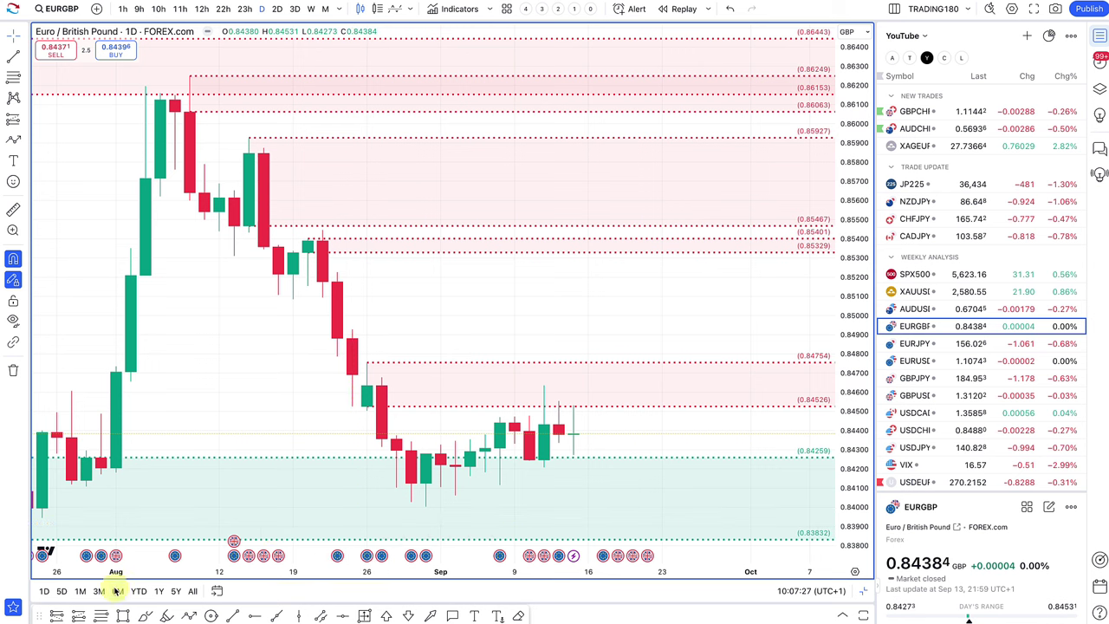
Draw a EURGBP path from 0.84384 on 13 September up to about 0.8471 on 18 September, falling to about 0.8405 on 23 September.
{"action": "left_click", "coordinate": [189, 616]}
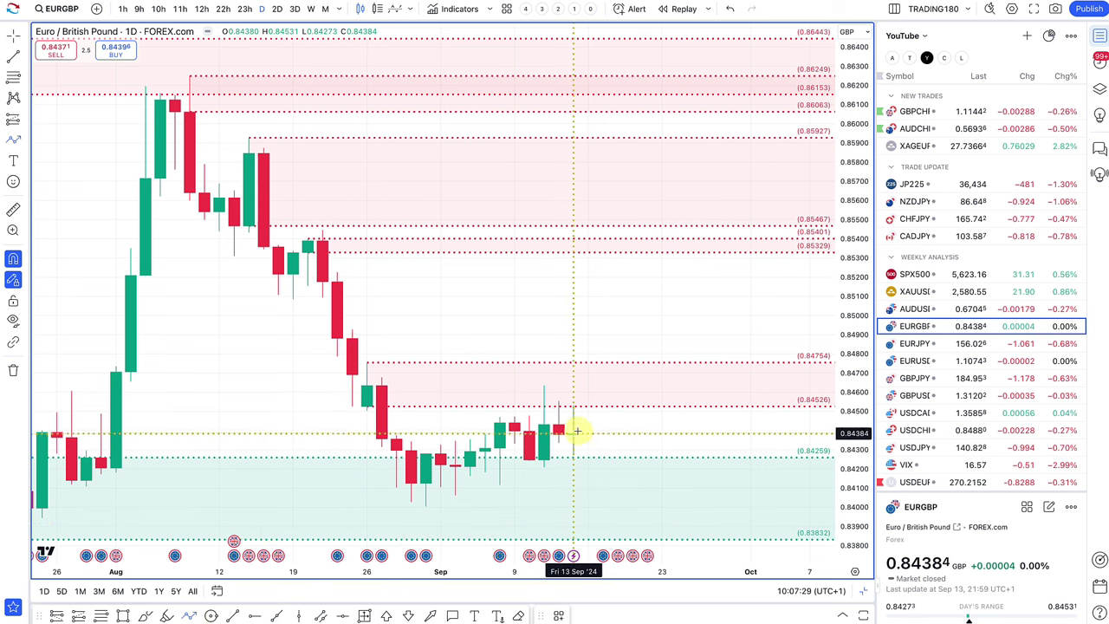
{"action": "left_click", "coordinate": [574, 433]}
{"action": "left_click", "coordinate": [619, 367]}
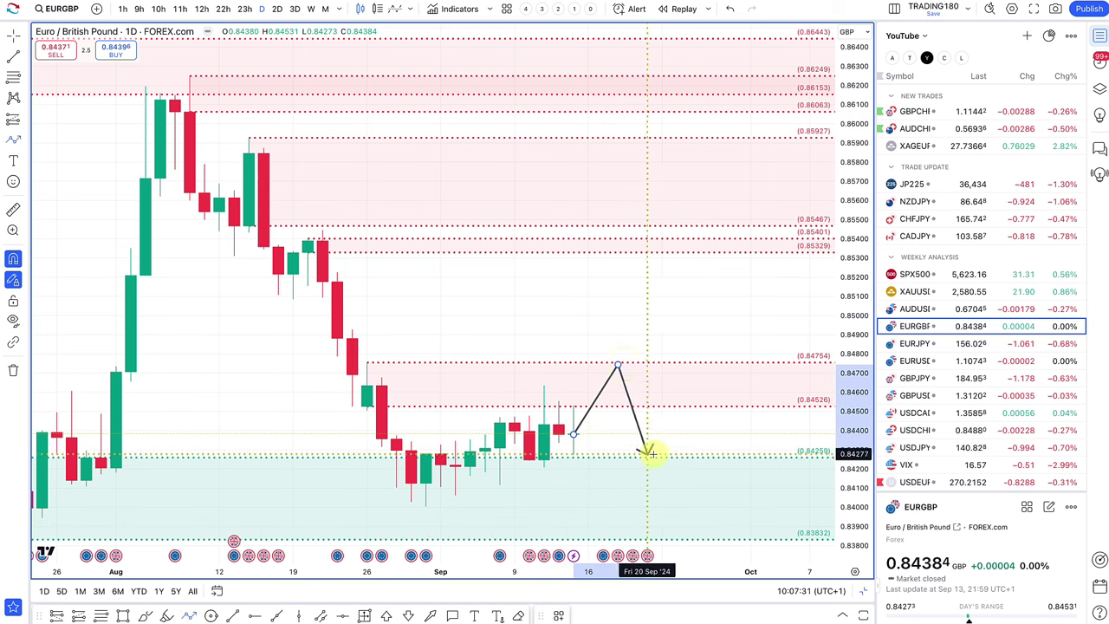
{"action": "double_click", "coordinate": [665, 495]}
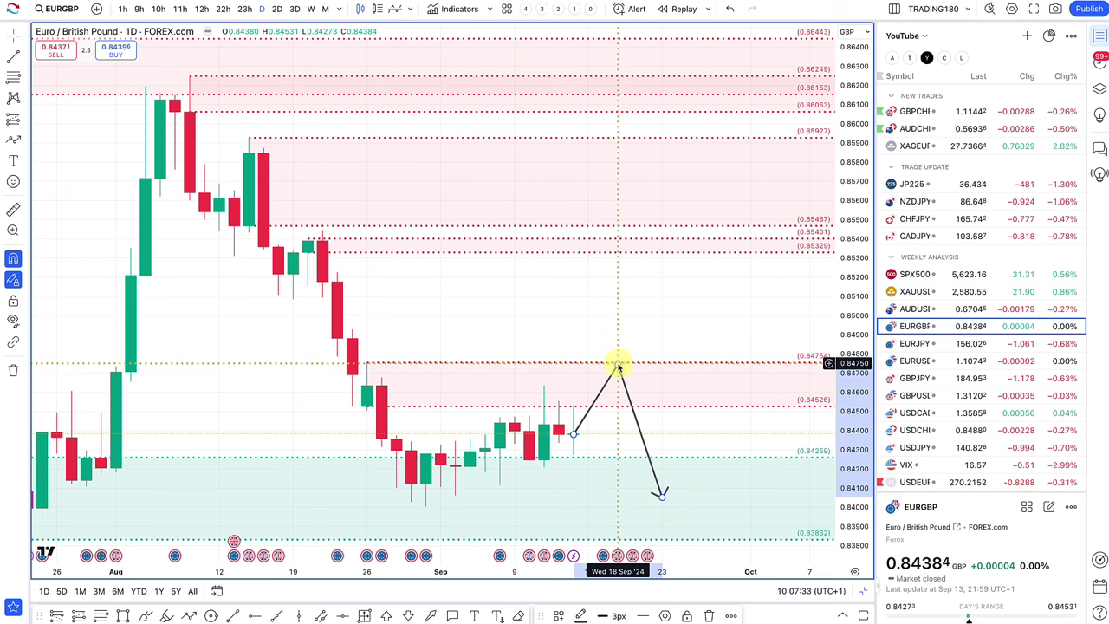
{"action": "left_click", "coordinate": [617, 374]}
{"action": "left_click", "coordinate": [617, 375]}
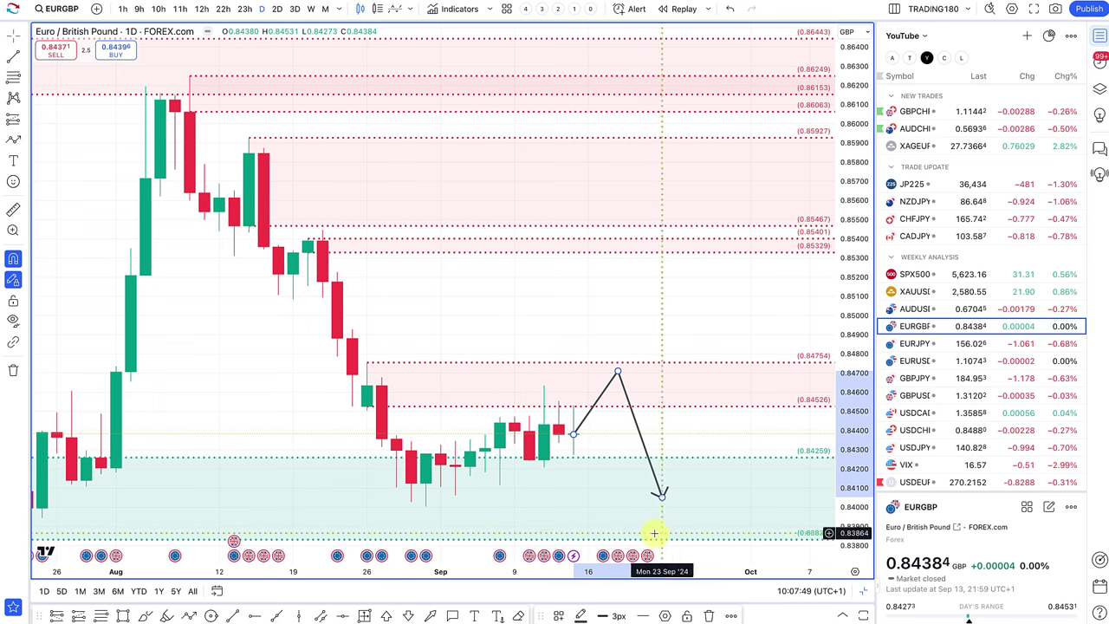
Continue the EURGBP projection with a second path rising to about 0.8469 on 27 September and falling to about 0.8394 on 2 October.
{"action": "left_click", "coordinate": [189, 616]}
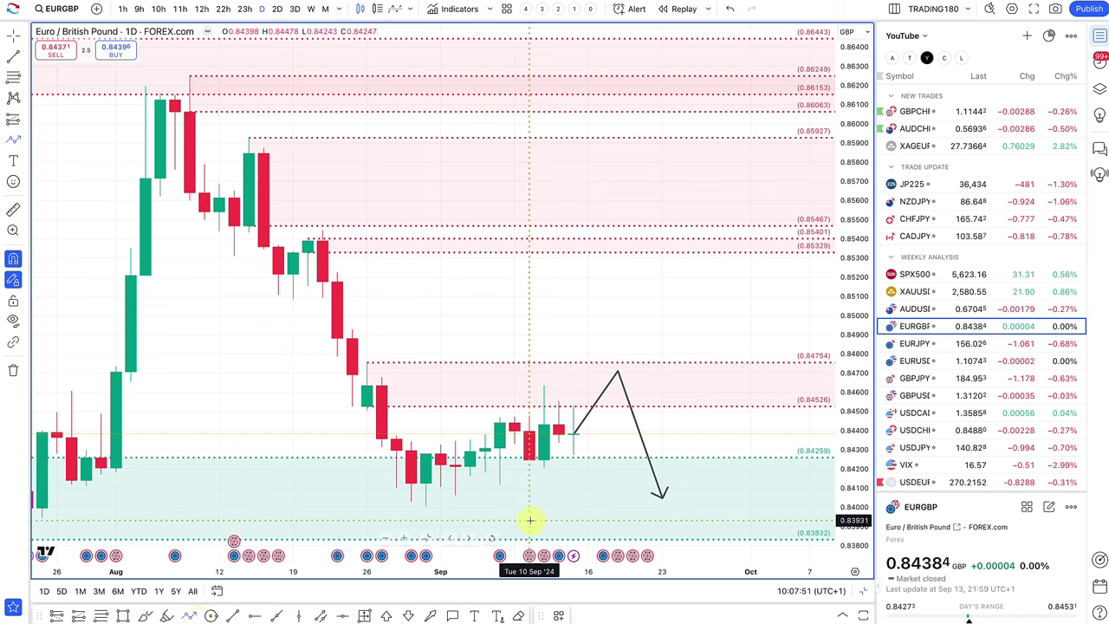
{"action": "left_click", "coordinate": [720, 374]}
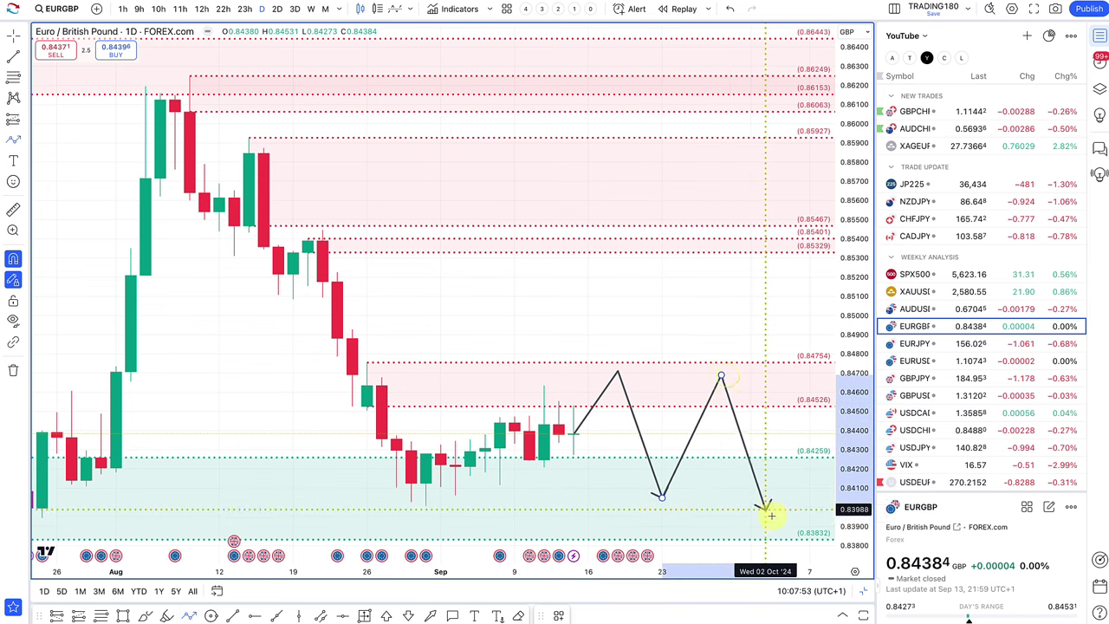
{"action": "double_click", "coordinate": [765, 517]}
{"action": "scroll", "coordinate": [589, 489], "scroll_direction": "down", "scroll_amount": 3}
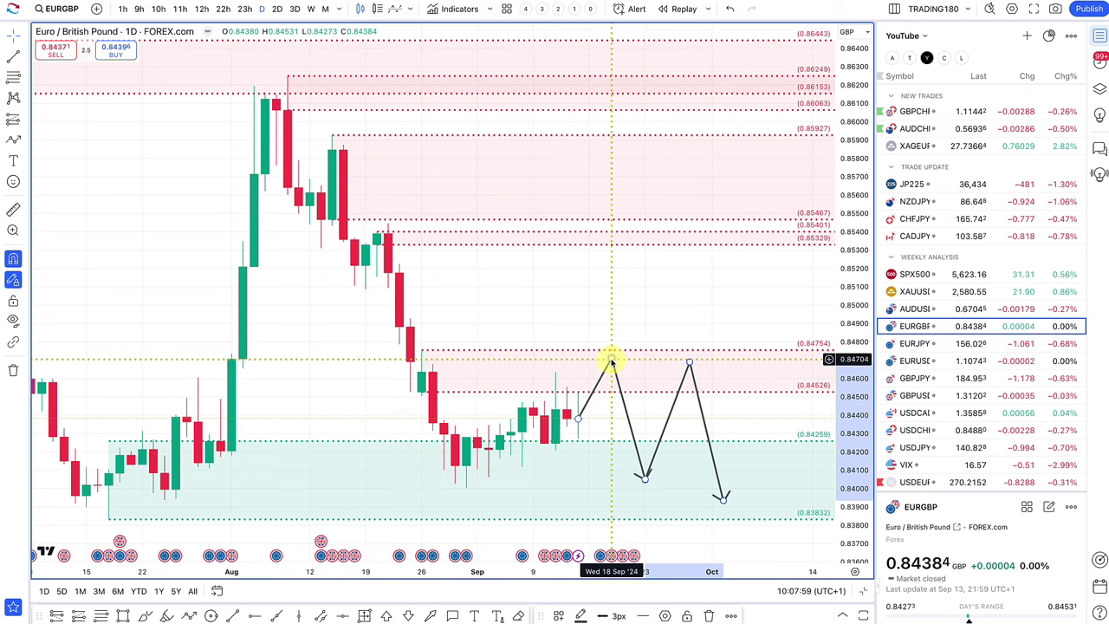
Raise the 18 September peak of the first EURGBP path to about 0.8474.
{"action": "key", "text": "Escape"}
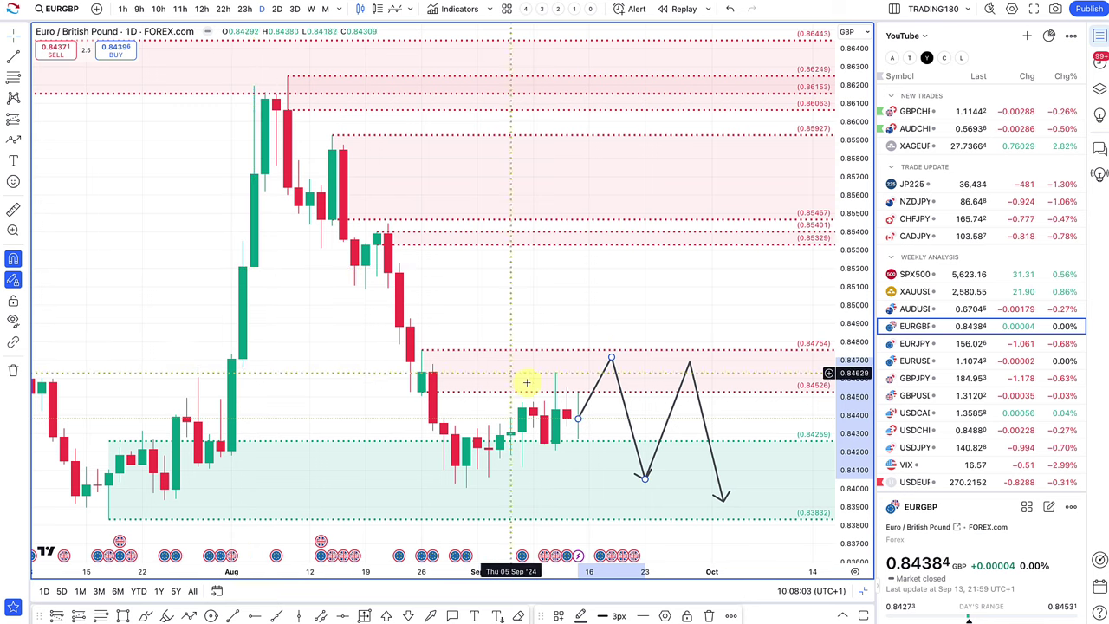
{"action": "left_click_drag", "start_coordinate": [610, 364], "coordinate": [611, 357]}
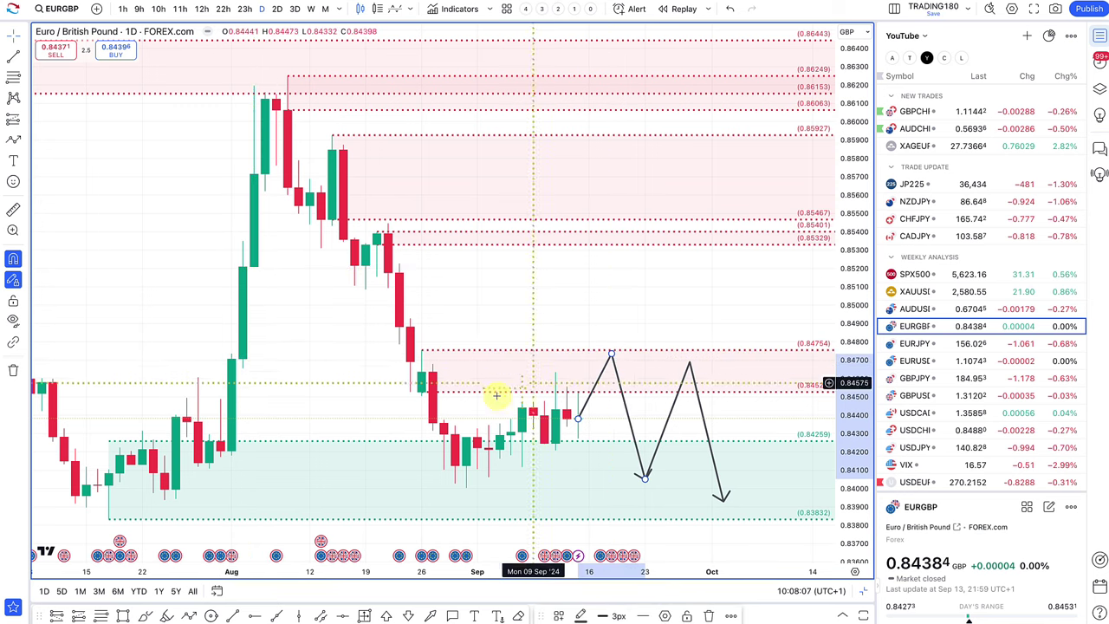
{"action": "scroll", "coordinate": [508, 458], "scroll_direction": "down", "scroll_amount": 3}
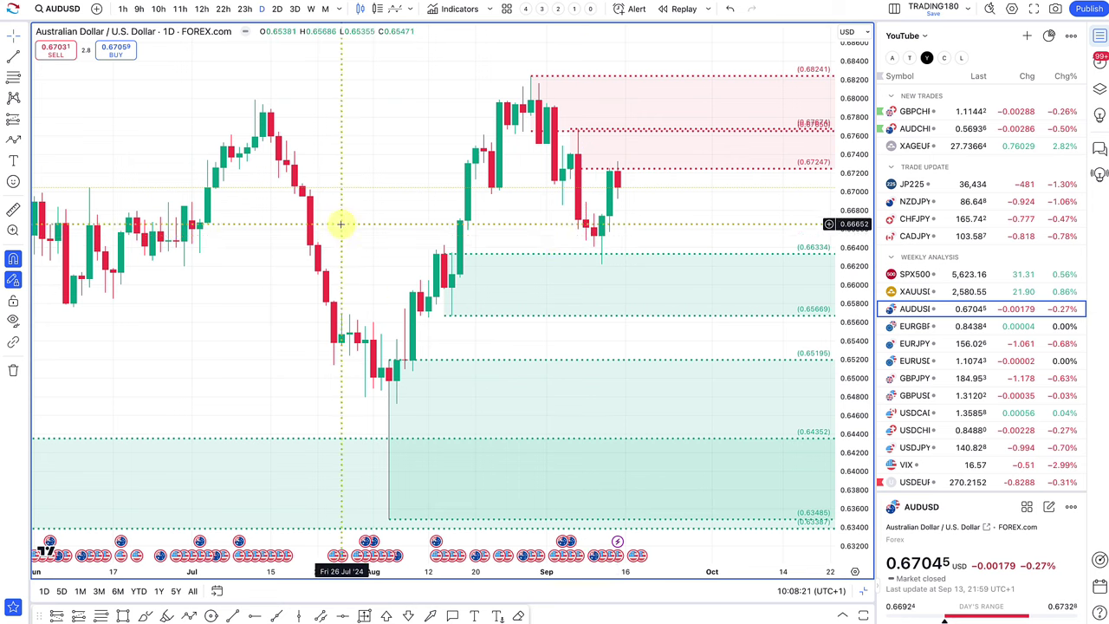
On the AUDUSD chart, draw a zone from 0.66617 to 0.66222 at the September low and apply the 2. DEMAND template.
{"action": "left_click", "coordinate": [13, 77]}
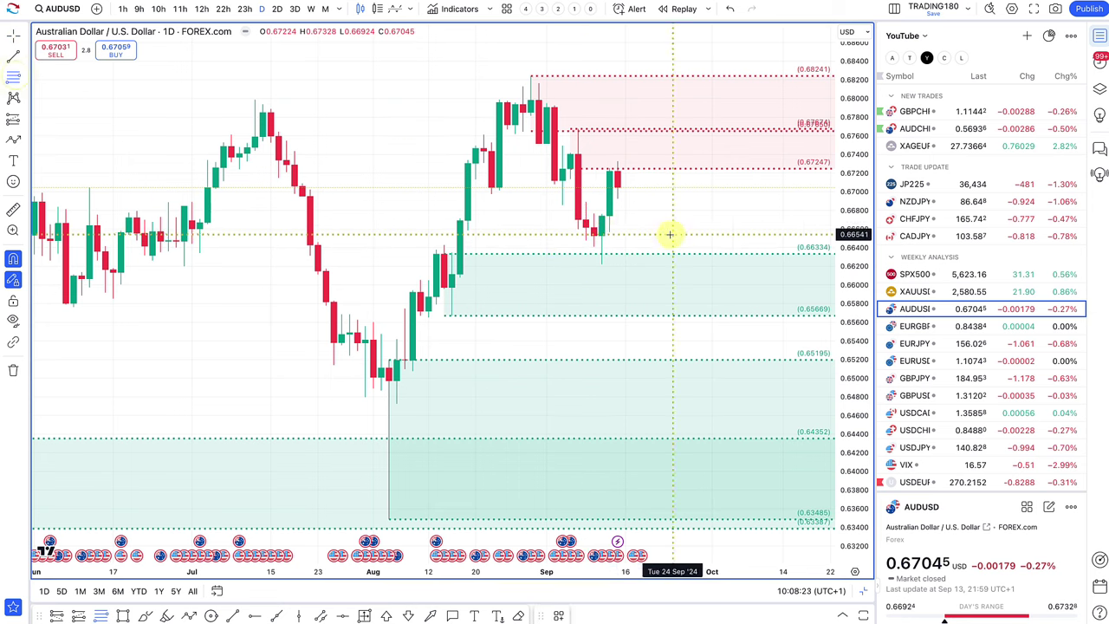
{"action": "left_click", "coordinate": [594, 227]}
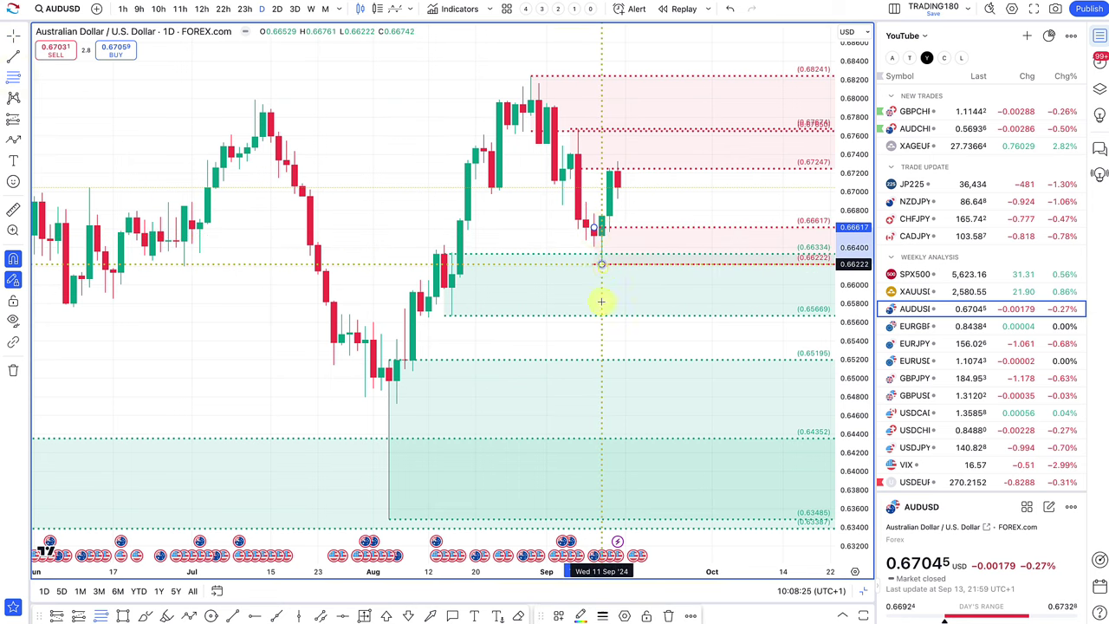
{"action": "left_click", "coordinate": [559, 614]}
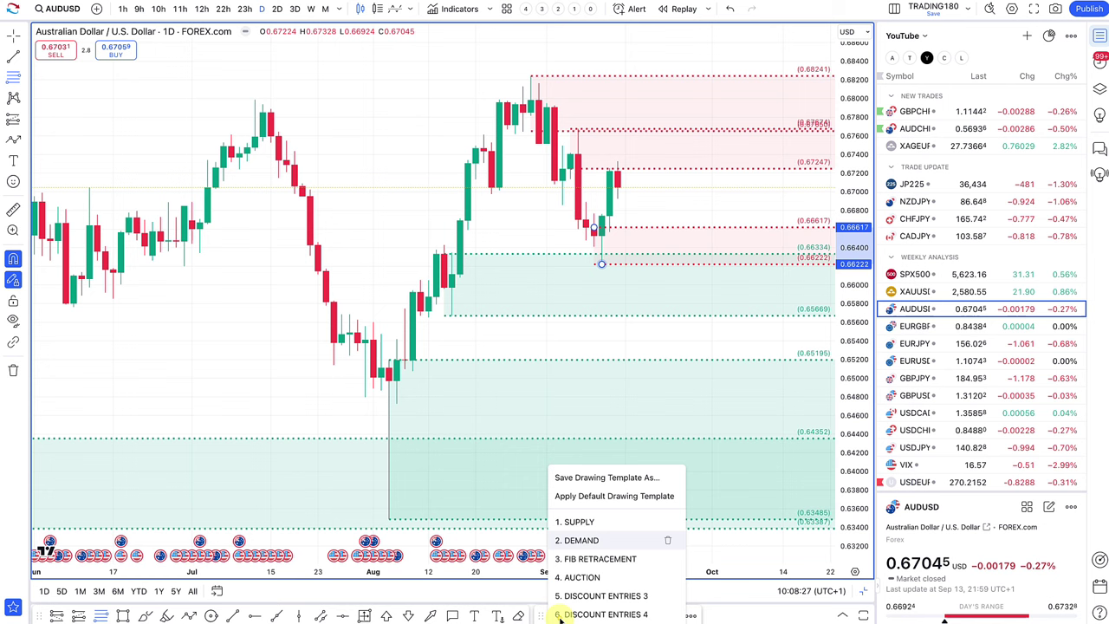
{"action": "left_click", "coordinate": [581, 539]}
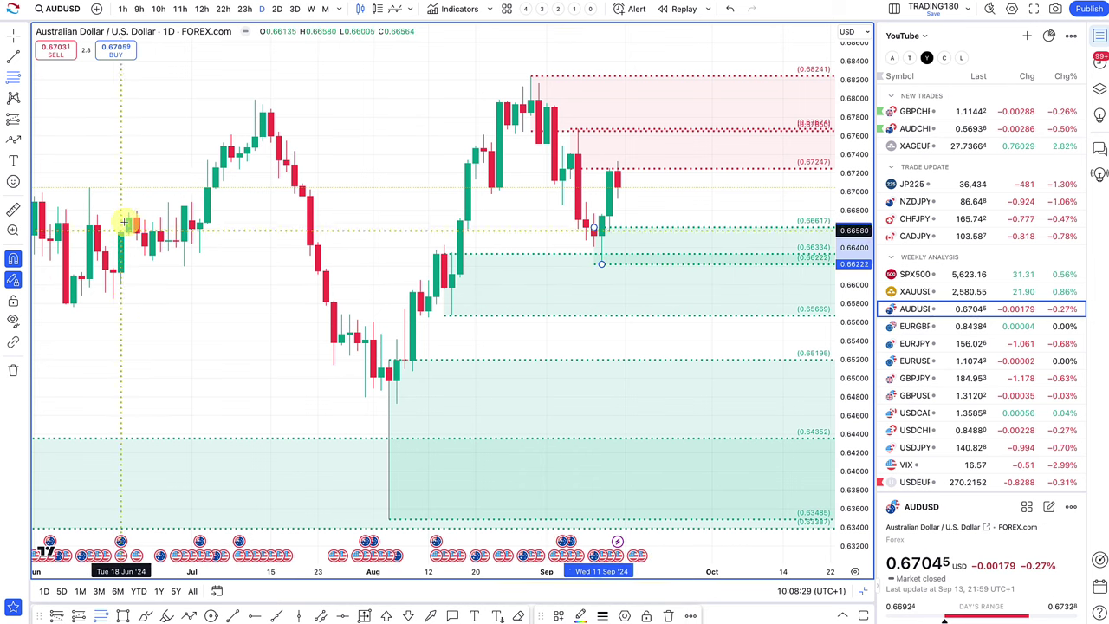
Draw an AUDUSD path from about 0.6704 on 13 September down to about 0.6590 on 20 September, rising to about 0.6763 on 3 October.
{"action": "left_click", "coordinate": [14, 144]}
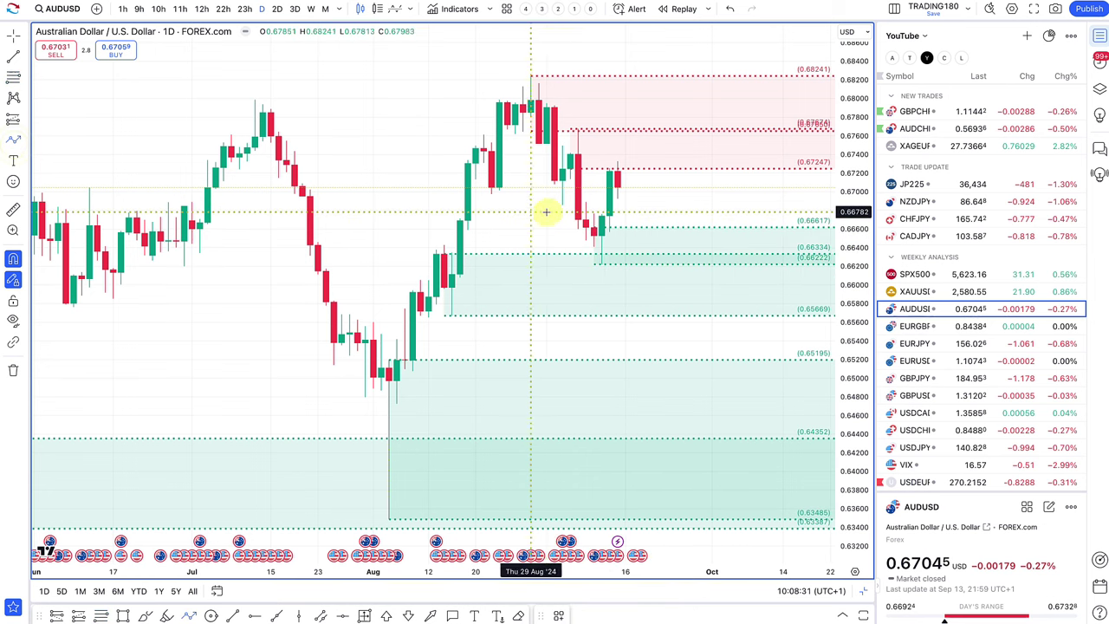
{"action": "left_click", "coordinate": [618, 186]}
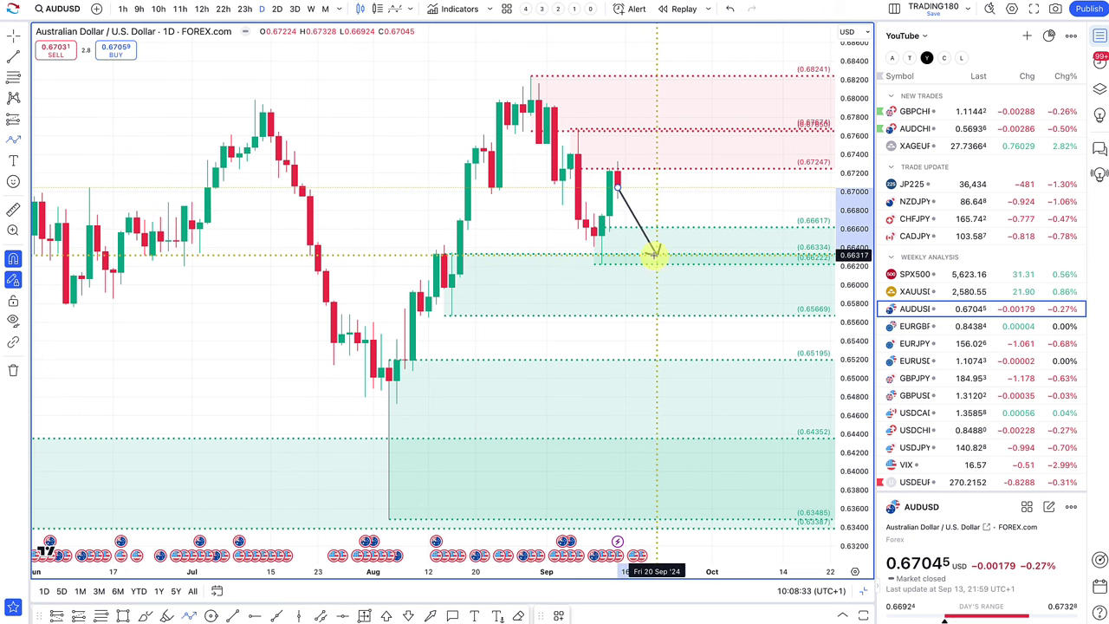
{"action": "left_click", "coordinate": [657, 255]}
{"action": "double_click", "coordinate": [727, 132]}
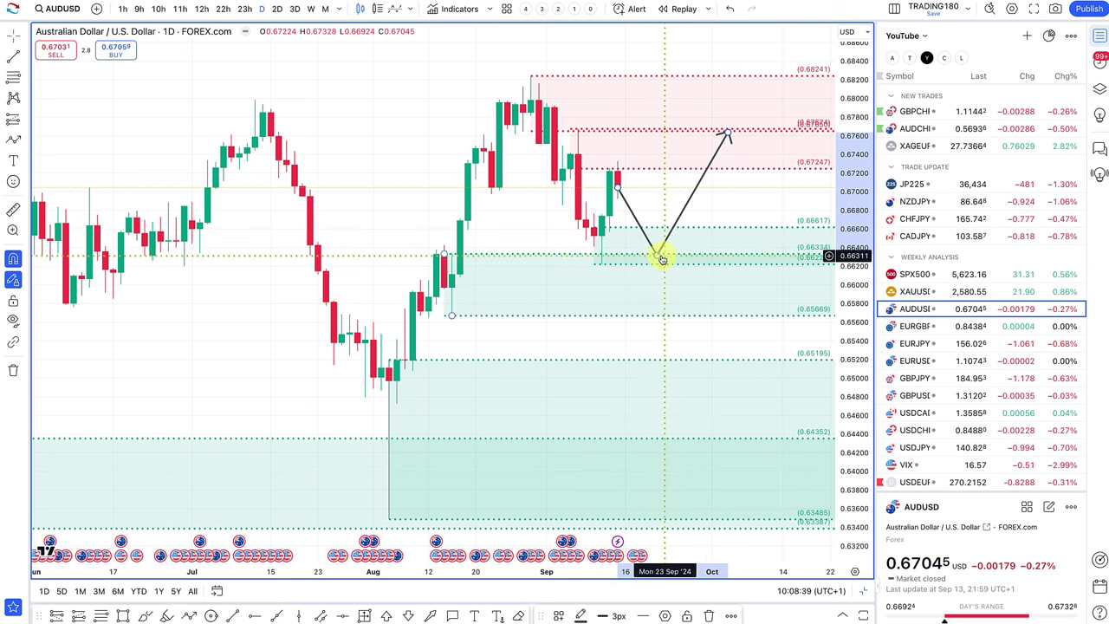
{"action": "left_click_drag", "start_coordinate": [657, 257], "coordinate": [660, 297]}
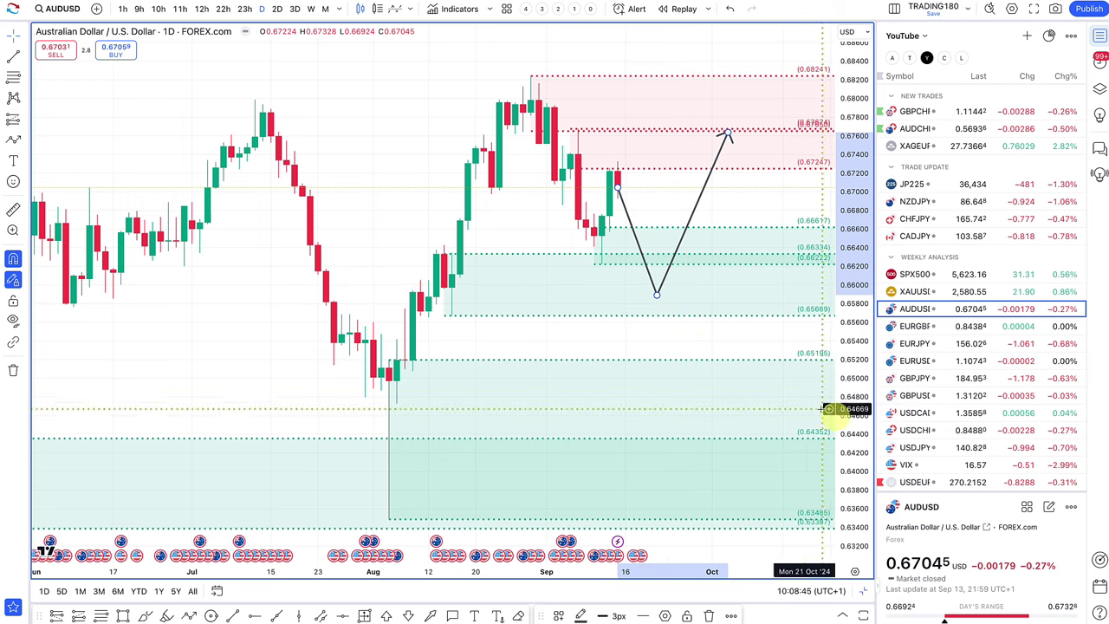
Look at the VIX chart, then return to the AUDUSD chart.
{"action": "left_click", "coordinate": [901, 465]}
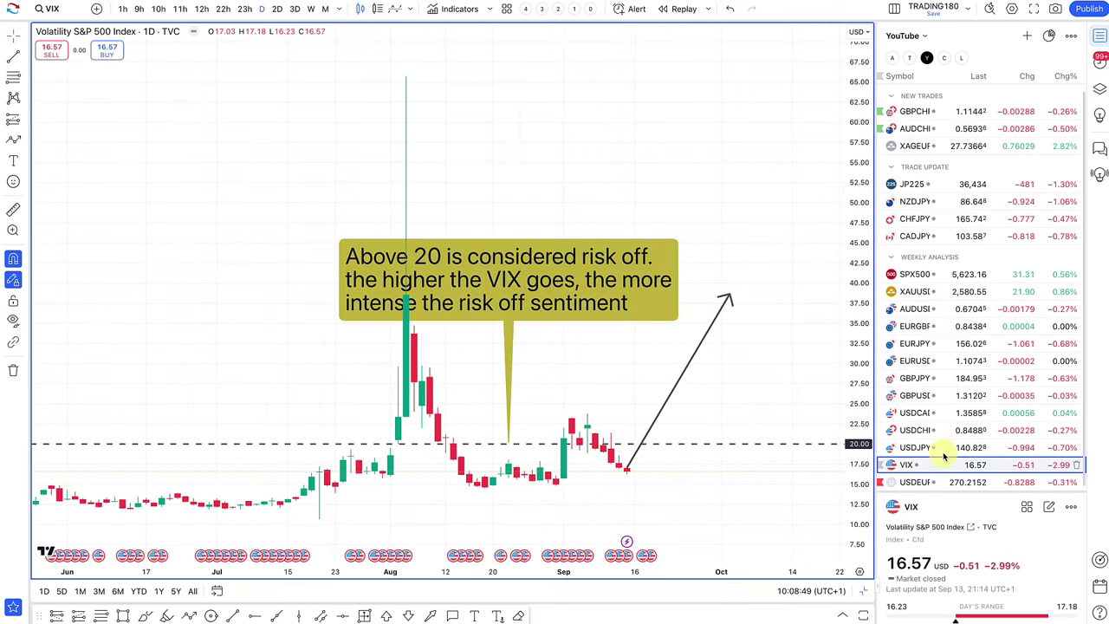
{"action": "left_click", "coordinate": [936, 312]}
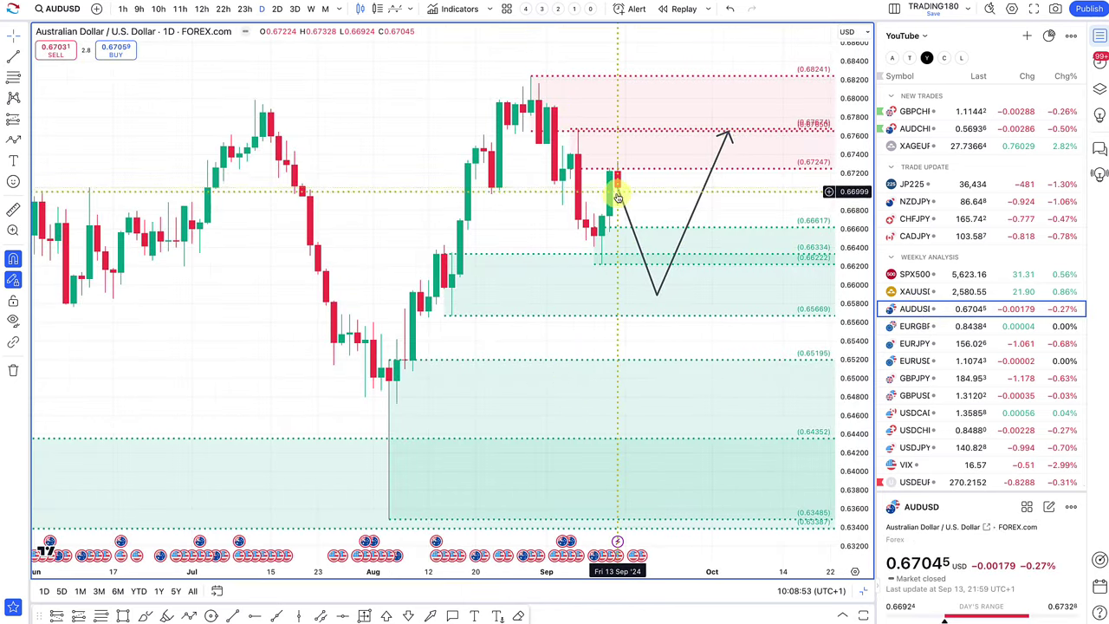
Move the AUDUSD path's low to about 0.6574 on 23 September and its end to about 0.6789 on 2 October.
{"action": "left_click", "coordinate": [657, 301]}
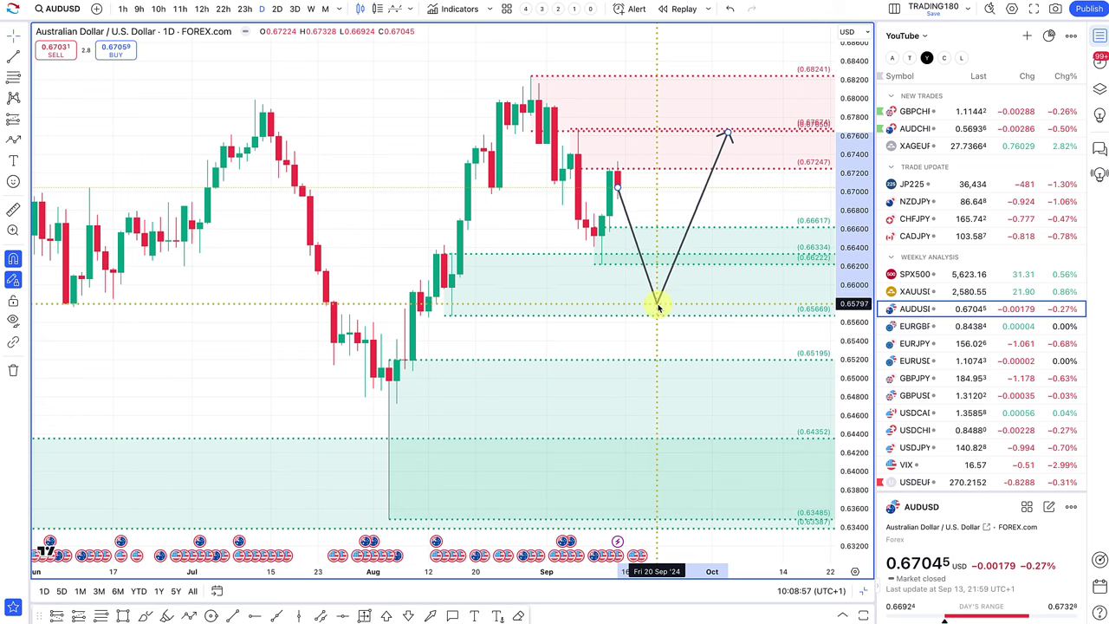
{"action": "mouse_move", "coordinate": [663, 309]}
{"action": "left_mouse_down"}
{"action": "mouse_move", "coordinate": [665, 291]}
{"action": "mouse_move", "coordinate": [664, 308]}
{"action": "left_mouse_up"}
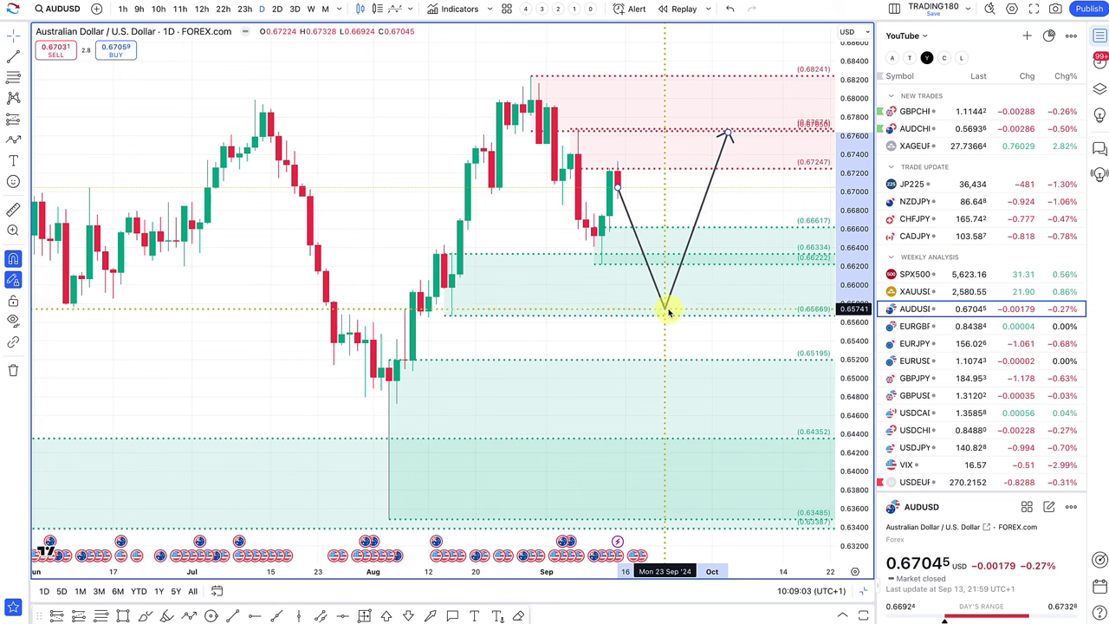
{"action": "left_click_drag", "start_coordinate": [725, 131], "coordinate": [719, 111]}
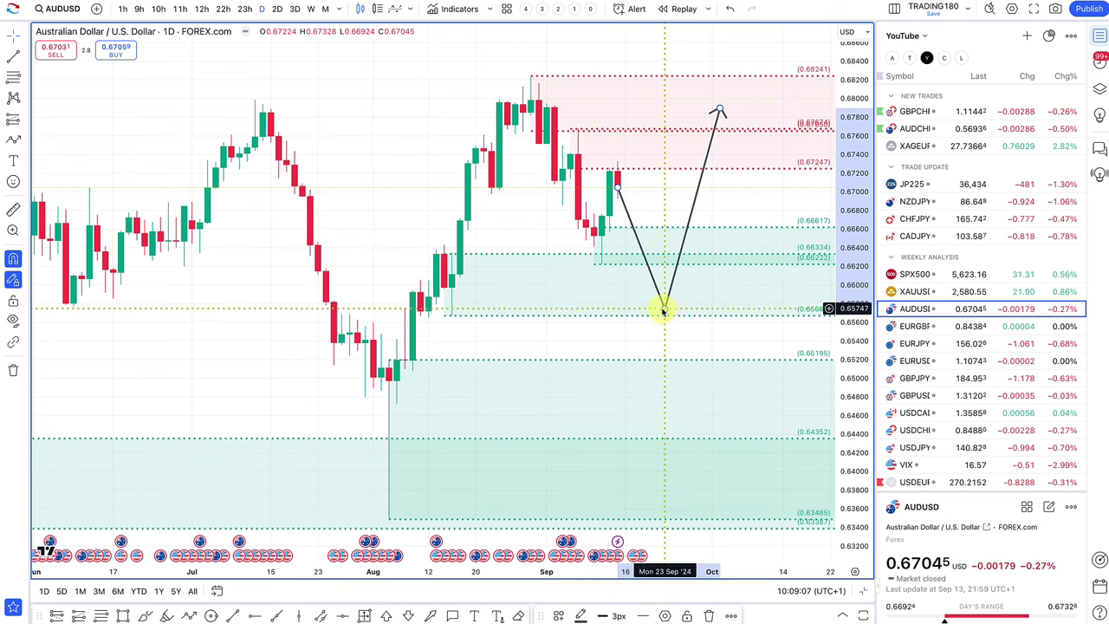
{"action": "mouse_move", "coordinate": [665, 310]}
{"action": "left_mouse_down"}
{"action": "mouse_move", "coordinate": [653, 237]}
{"action": "mouse_move", "coordinate": [663, 308]}
{"action": "left_mouse_up"}
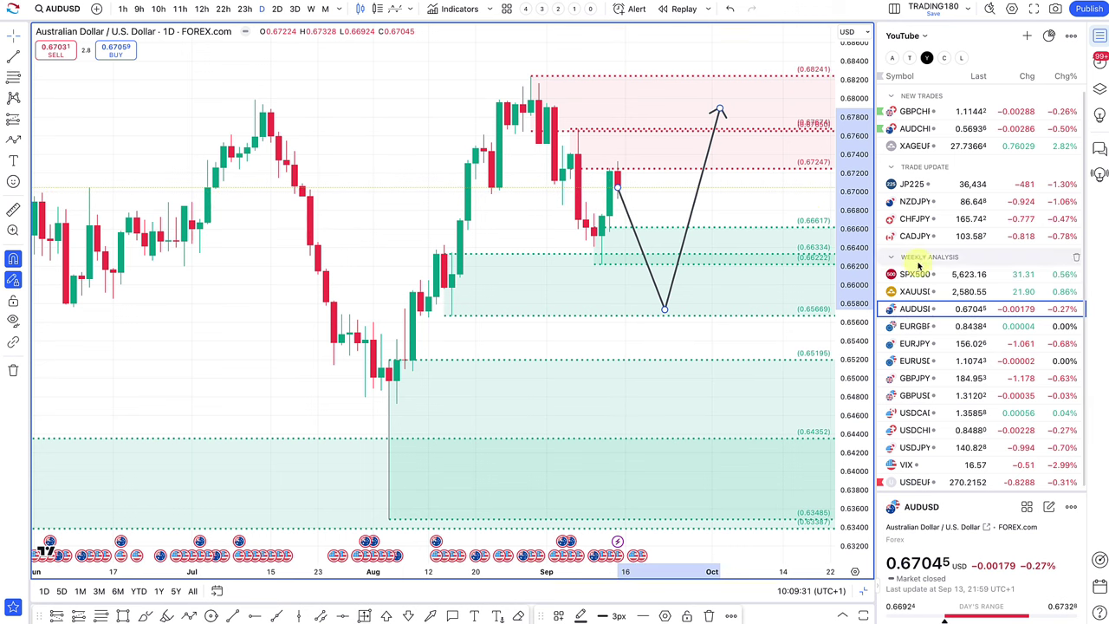
On the XAUUSD chart, delete the 2,530.22–2,503.72 supply zone and draw a demand zone from 2,516.62 down to 2,471.73.
{"action": "left_click", "coordinate": [950, 292]}
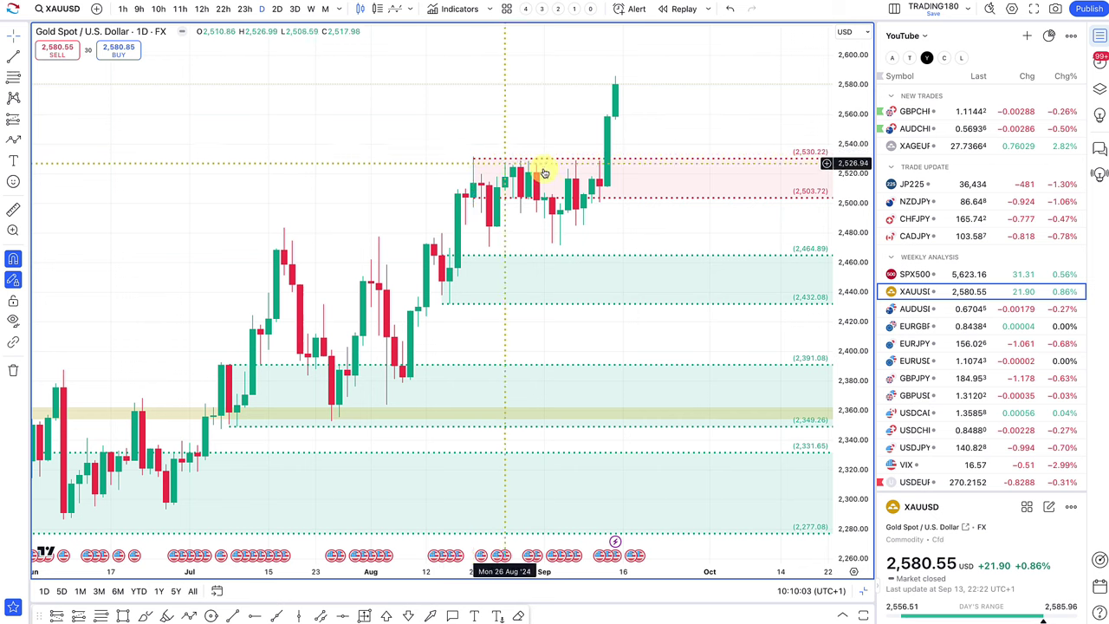
{"action": "left_click", "coordinate": [476, 161]}
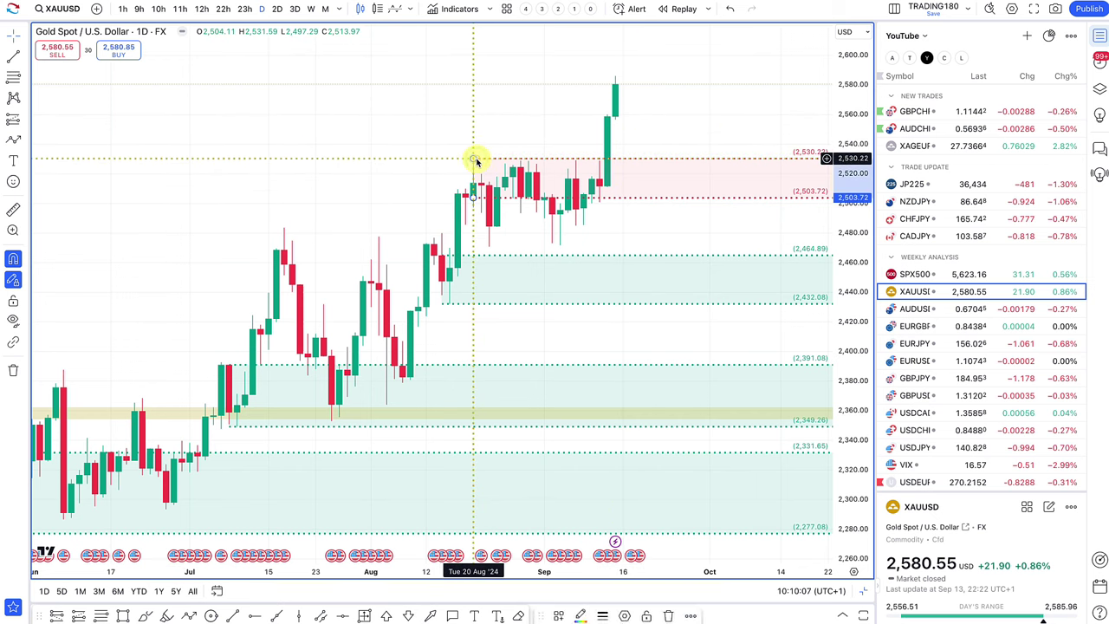
{"action": "key", "text": "Delete"}
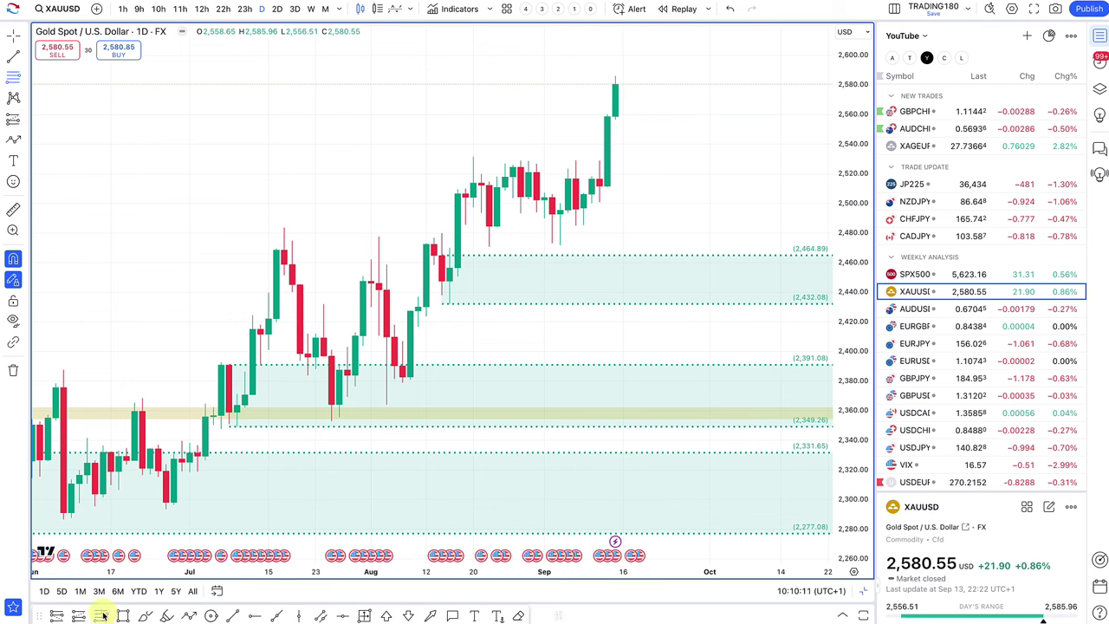
{"action": "left_click_drag", "start_coordinate": [599, 179], "coordinate": [559, 245]}
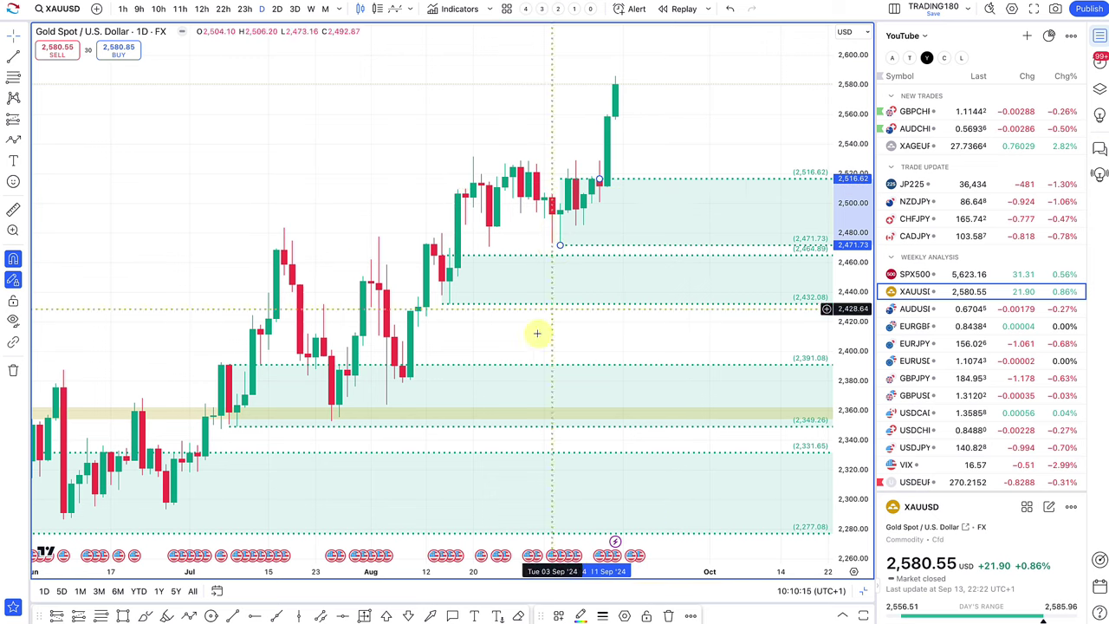
Draw an XAUUSD path from about 2,580 on 13 September down to about 2,499 on 20 September, rising to about 2,578 on 3 October.
{"action": "left_click", "coordinate": [189, 616]}
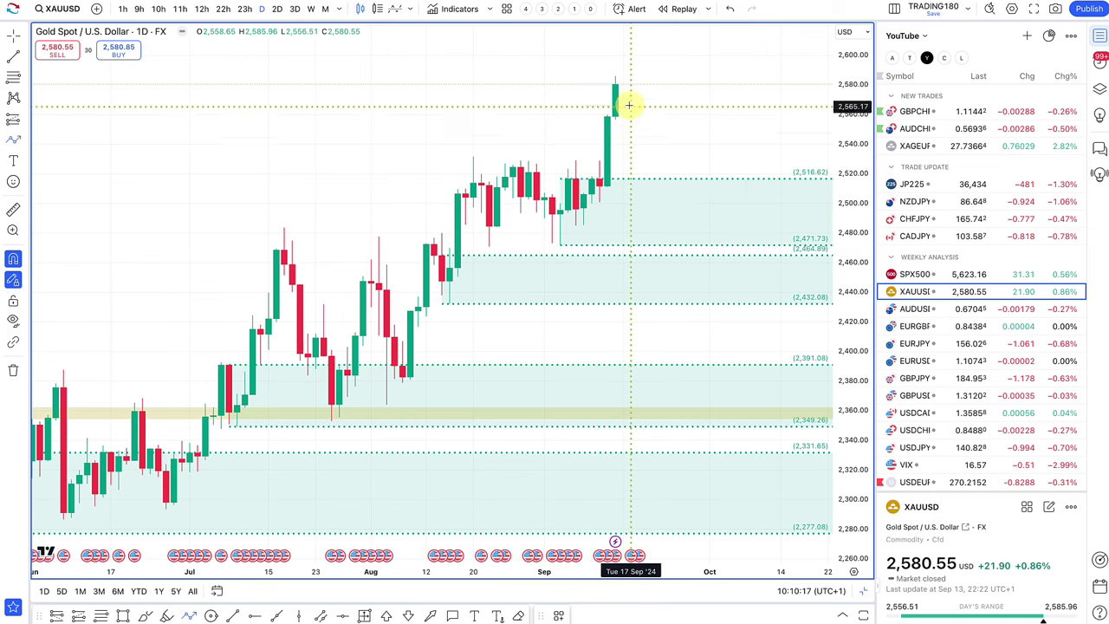
{"action": "left_click_drag", "start_coordinate": [615, 85], "coordinate": [663, 204]}
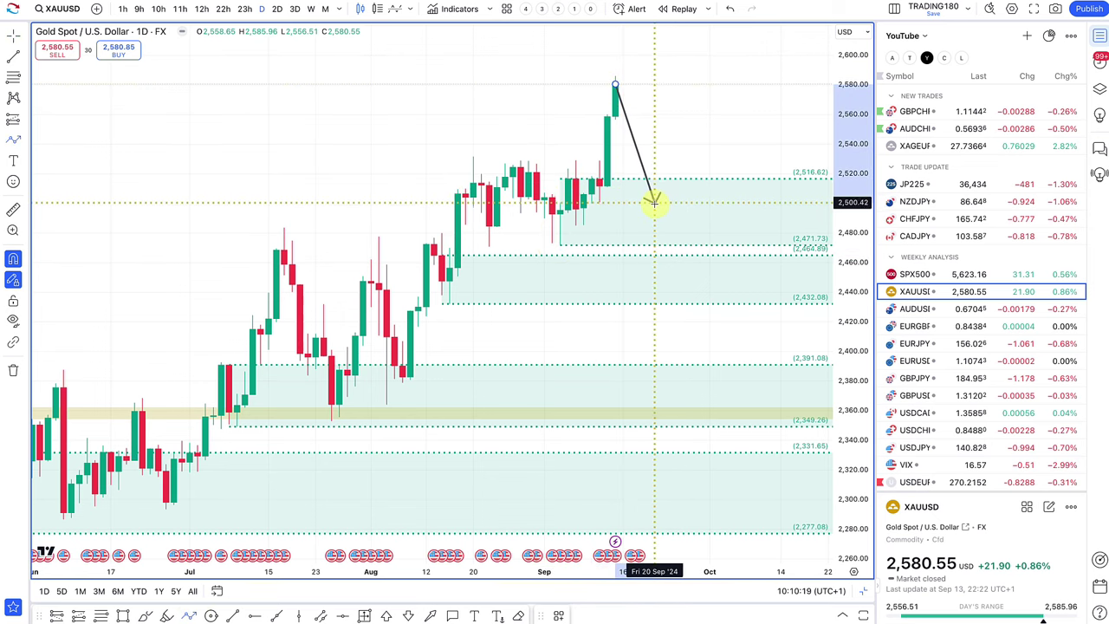
{"action": "left_click", "coordinate": [654, 204]}
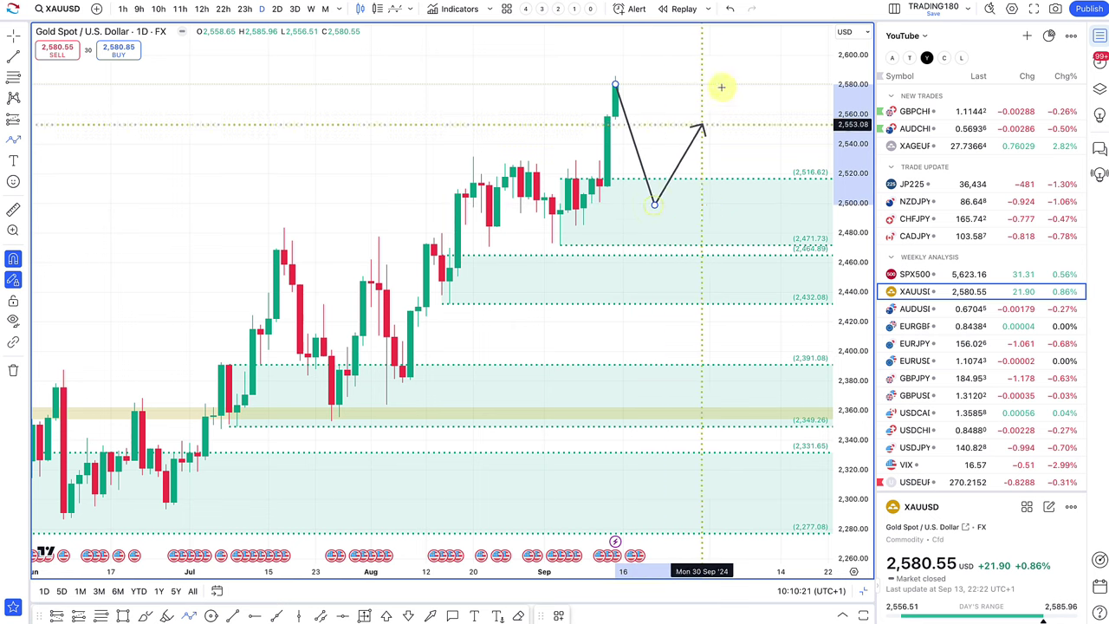
{"action": "double_click", "coordinate": [725, 88]}
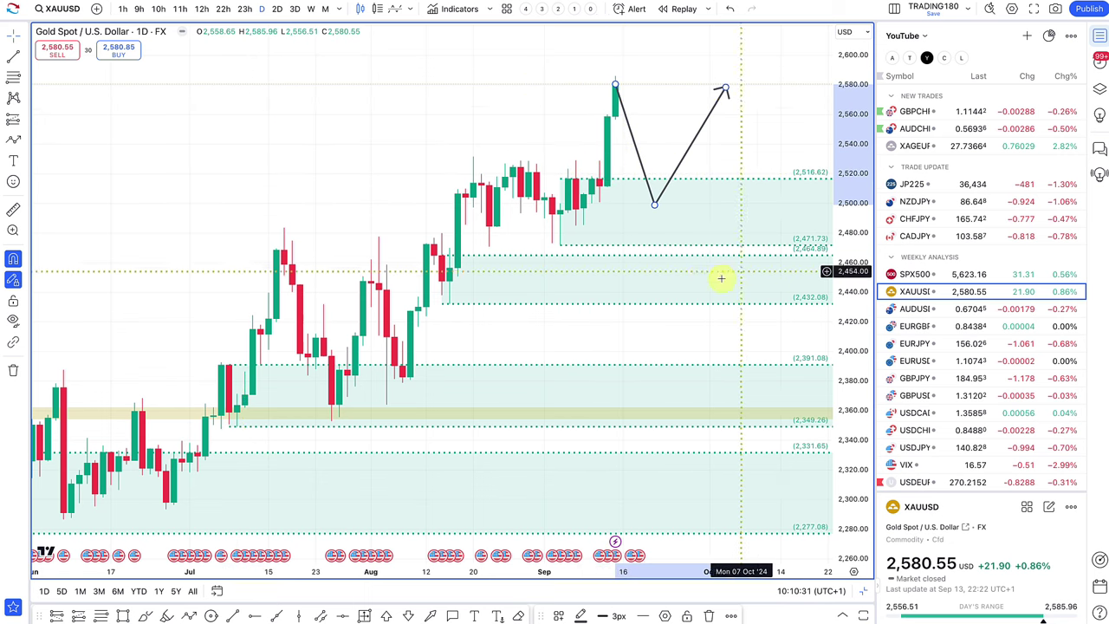
{"action": "scroll", "coordinate": [662, 328], "scroll_direction": "down", "scroll_amount": 3}
{"action": "scroll", "coordinate": [644, 300], "scroll_direction": "up", "scroll_amount": 4}
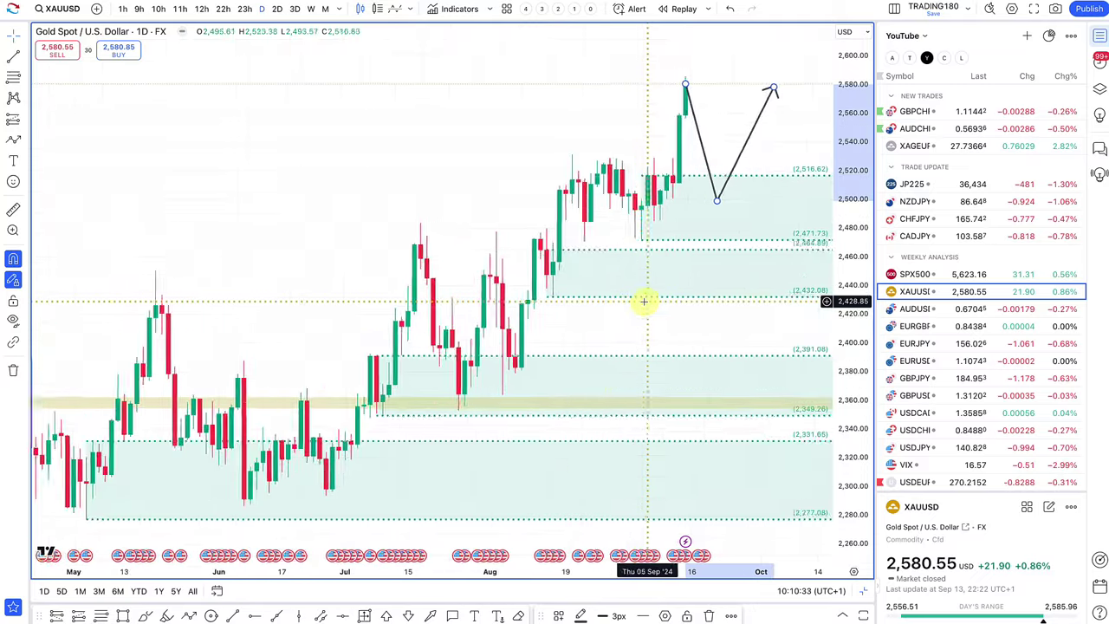
{"action": "scroll", "coordinate": [312, 444], "scroll_direction": "down", "scroll_amount": 1}
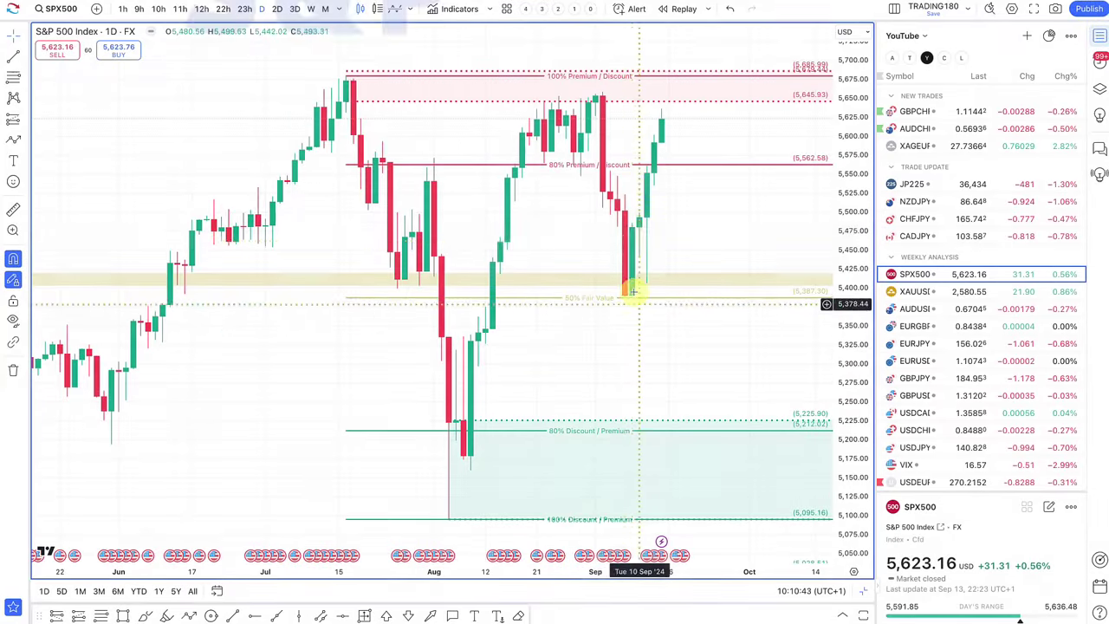
On the SPX500 chart, draw a demand zone from 5,493.31 down to 5,390.20 at the early September low.
{"action": "scroll", "coordinate": [649, 260], "scroll_direction": "up", "scroll_amount": 2}
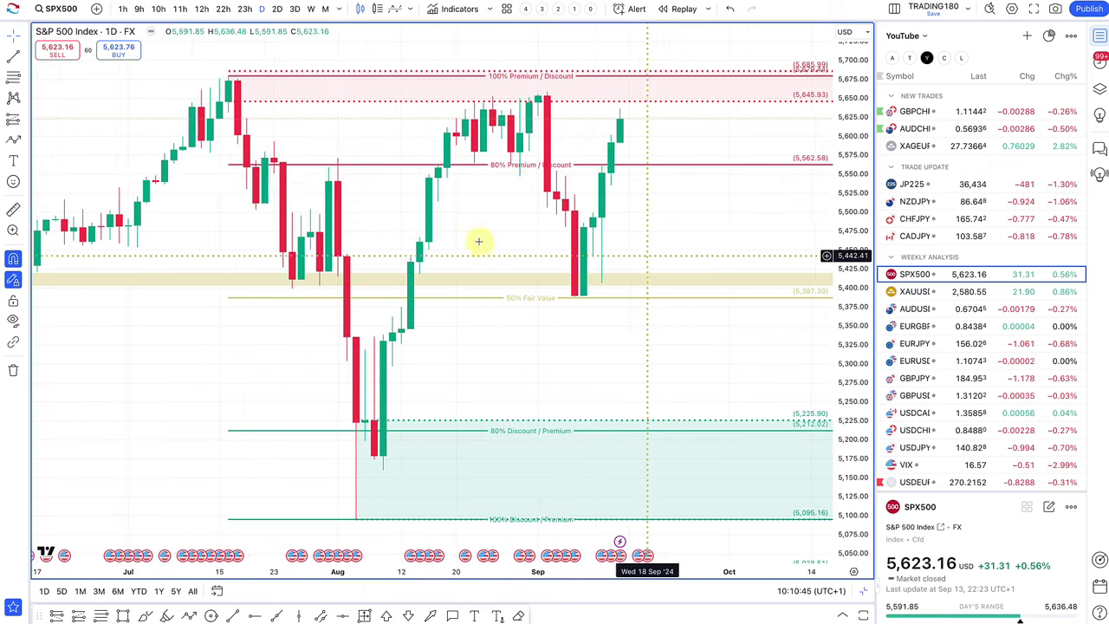
{"action": "left_click", "coordinate": [13, 78]}
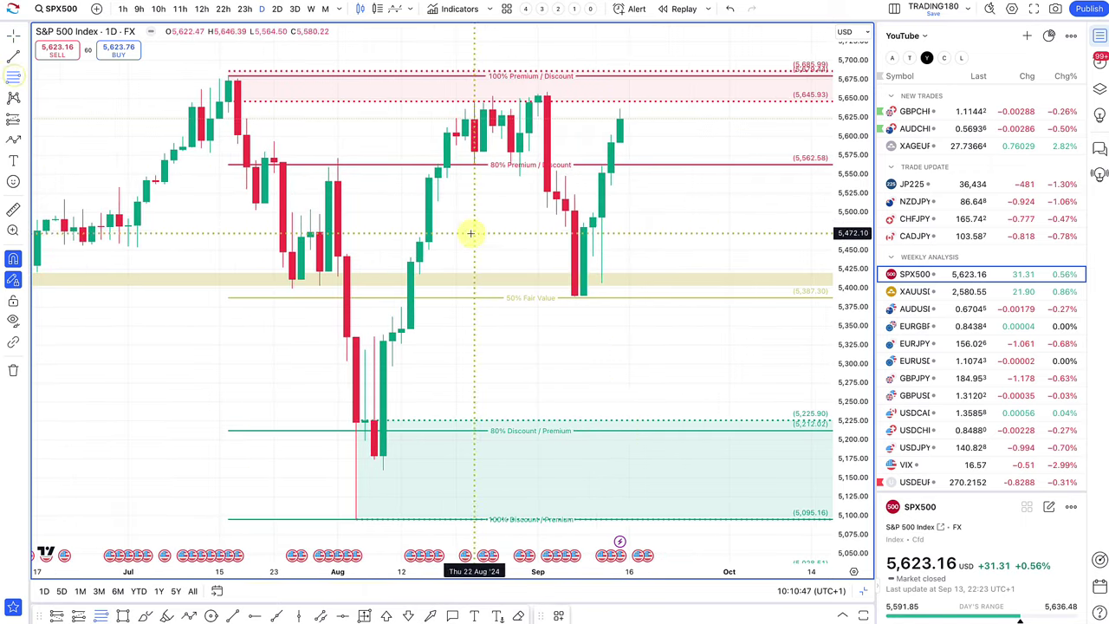
{"action": "left_click_drag", "start_coordinate": [601, 219], "coordinate": [579, 288]}
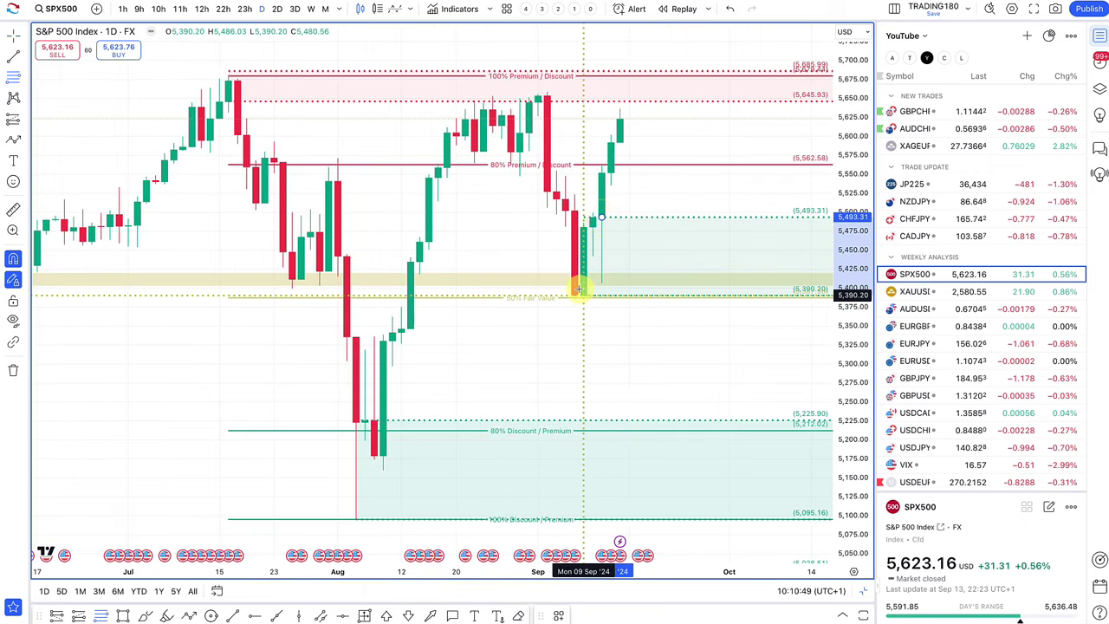
{"action": "scroll", "coordinate": [526, 321], "scroll_direction": "down", "scroll_amount": 6}
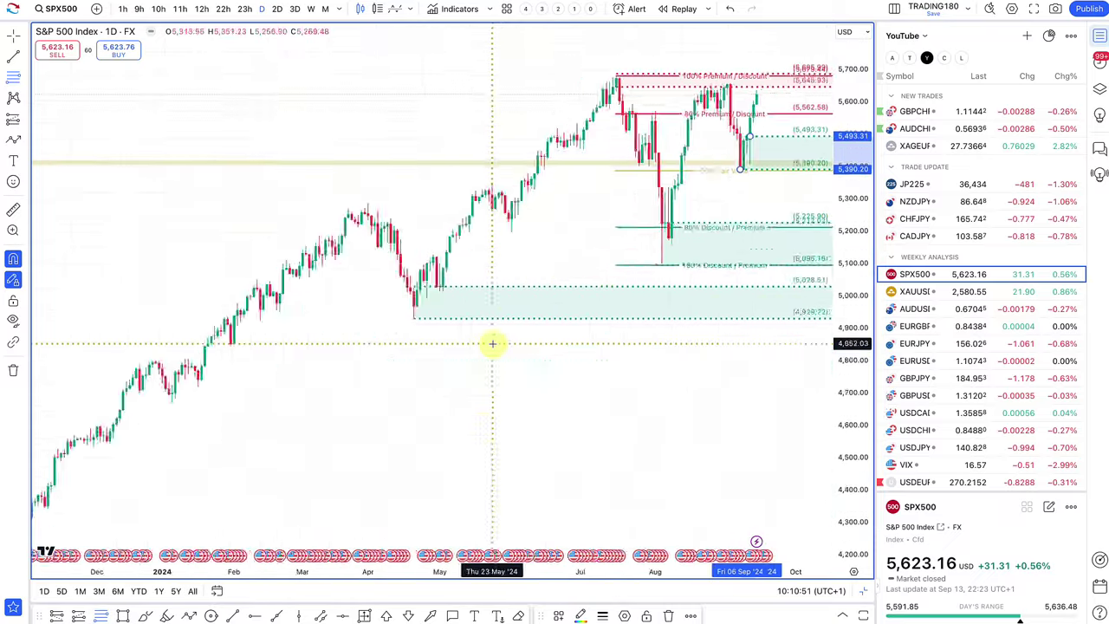
{"action": "scroll", "coordinate": [491, 342], "scroll_direction": "down", "scroll_amount": 4}
{"action": "scroll", "coordinate": [490, 342], "scroll_direction": "up", "scroll_amount": 6}
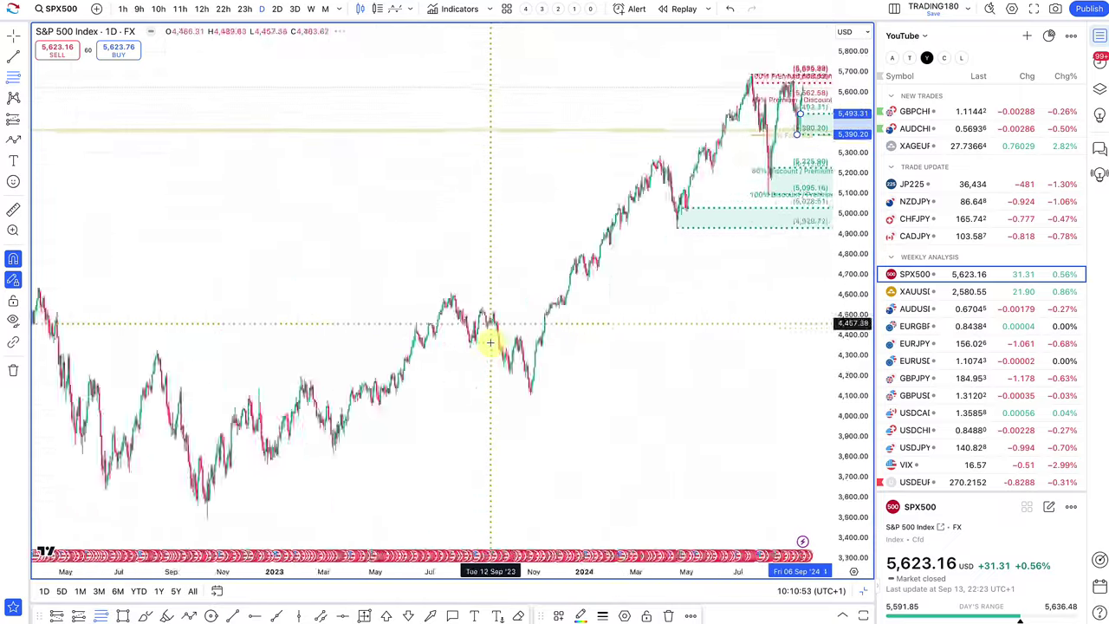
{"action": "scroll", "coordinate": [490, 342], "scroll_direction": "up", "scroll_amount": 6}
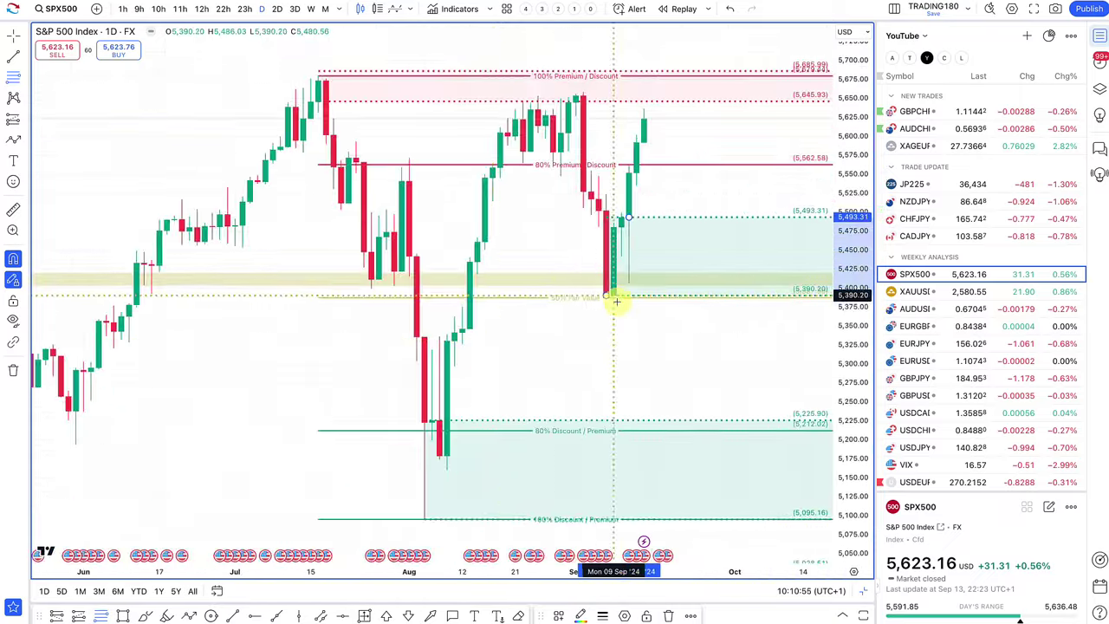
Draw an SPX500 path from about 5,623 on 13 September down to about 5,442 on 19 September, rising to about 5,708 on 2 October.
{"action": "left_click", "coordinate": [189, 615]}
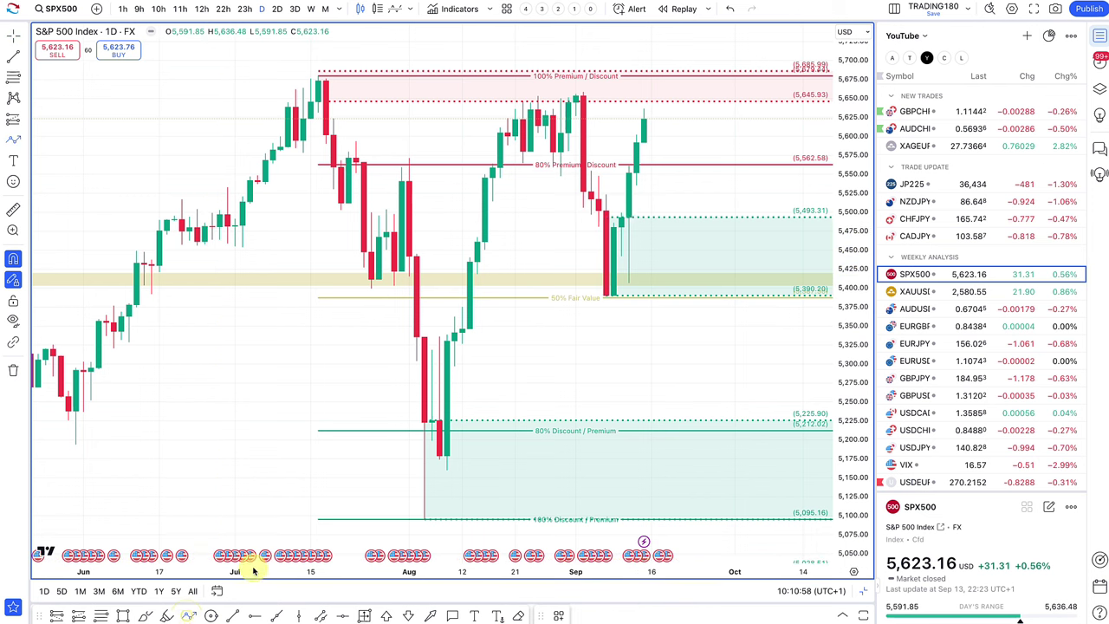
{"action": "left_click", "coordinate": [645, 118]}
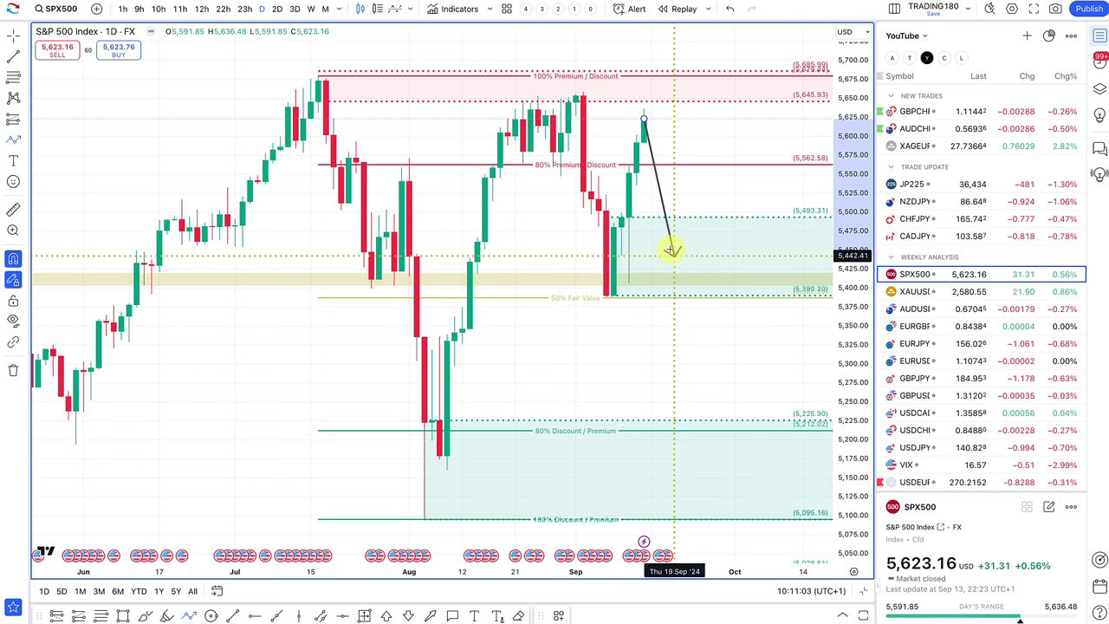
{"action": "scroll", "coordinate": [670, 256], "scroll_direction": "up", "scroll_amount": 3}
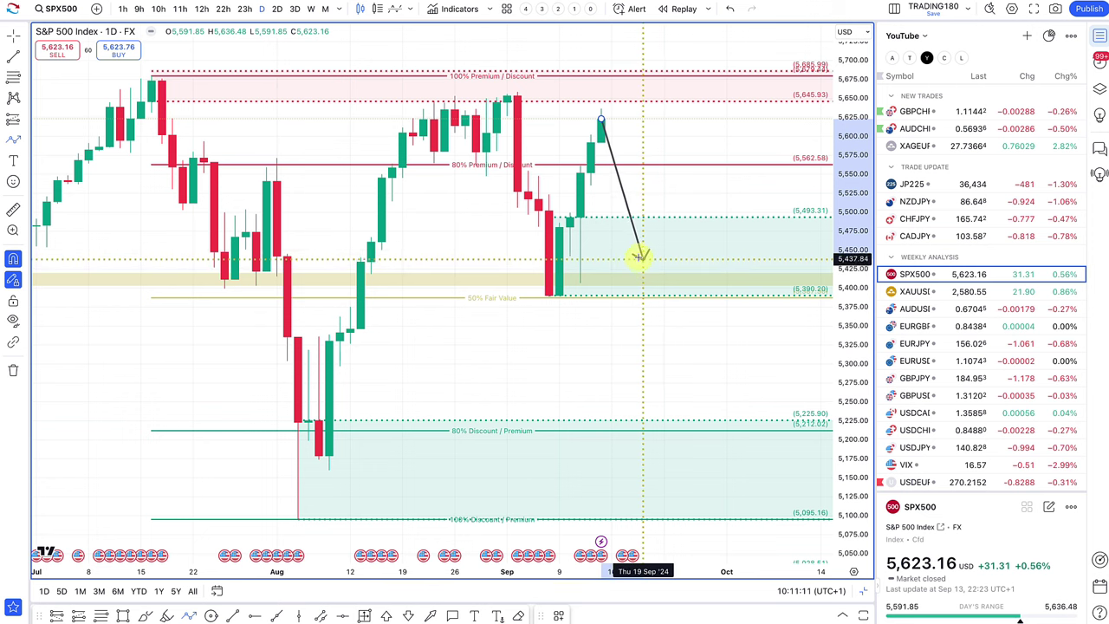
{"action": "left_click", "coordinate": [642, 254]}
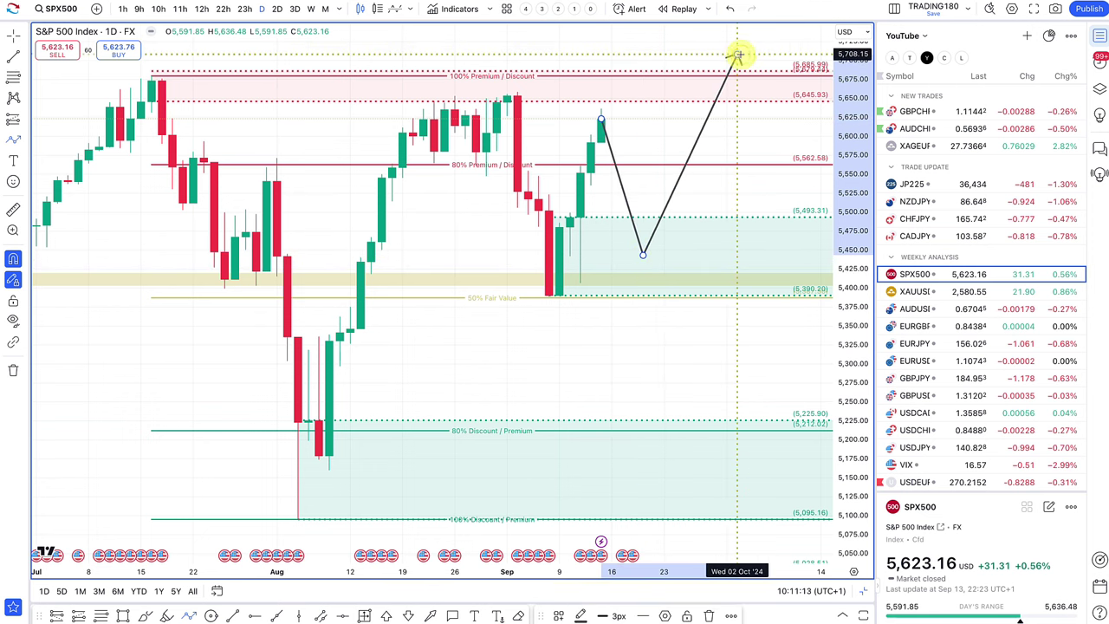
{"action": "left_click", "coordinate": [737, 56]}
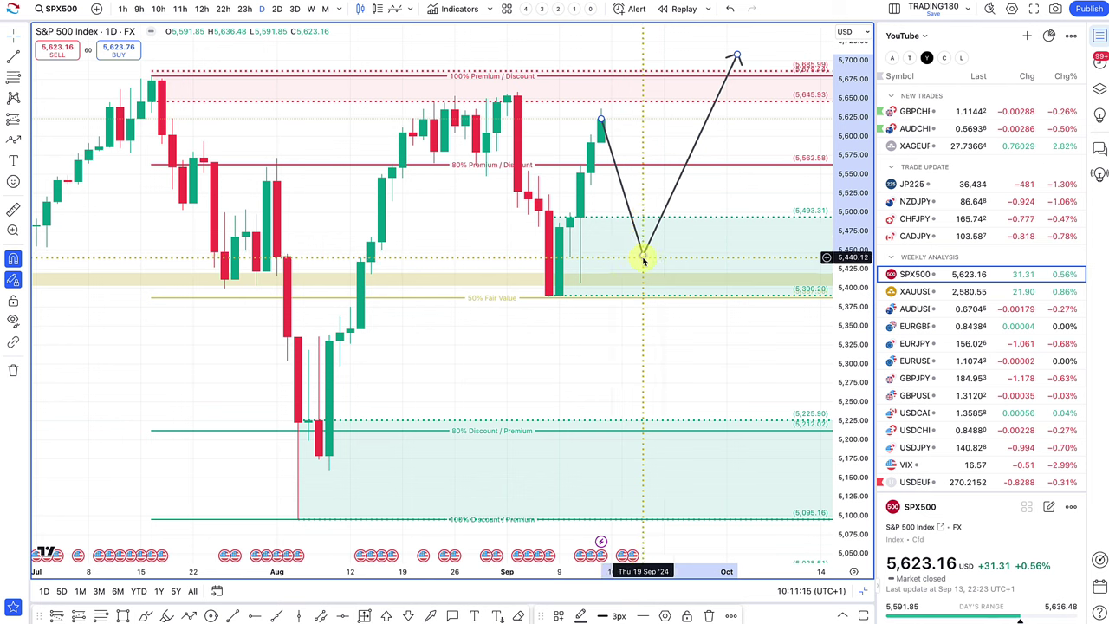
Reshape the SPX500 path so its low sits at about 5,410 on 17 September and its end at about 5,650 on 26 September.
{"action": "left_click_drag", "start_coordinate": [644, 258], "coordinate": [643, 423]}
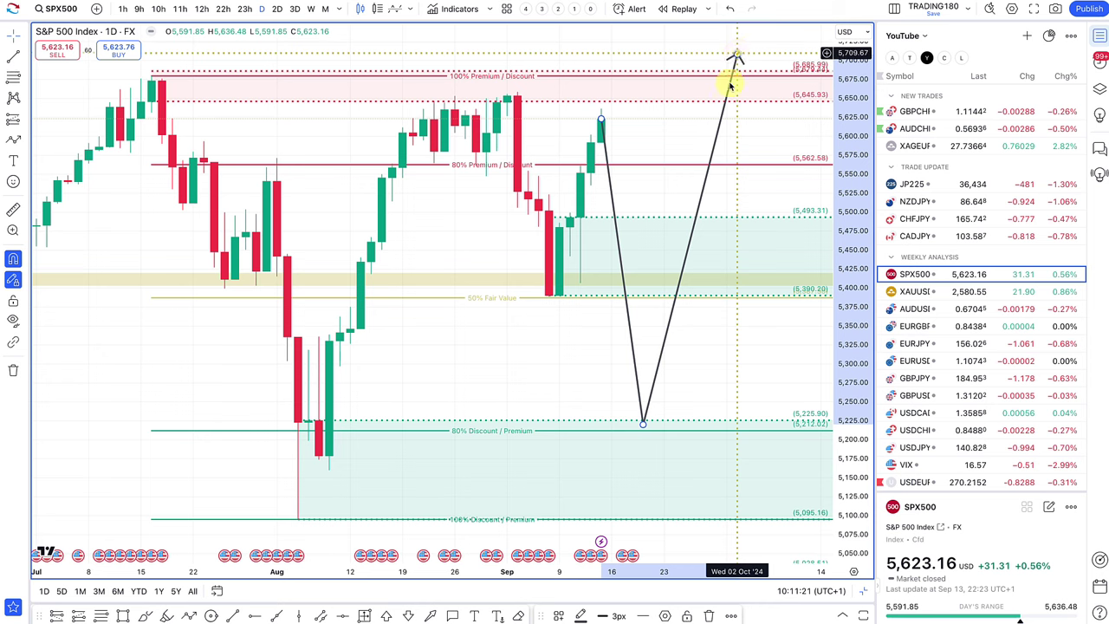
{"action": "mouse_move", "coordinate": [735, 55]}
{"action": "left_mouse_down"}
{"action": "mouse_move", "coordinate": [693, 319]}
{"action": "mouse_move", "coordinate": [651, 471]}
{"action": "left_mouse_up"}
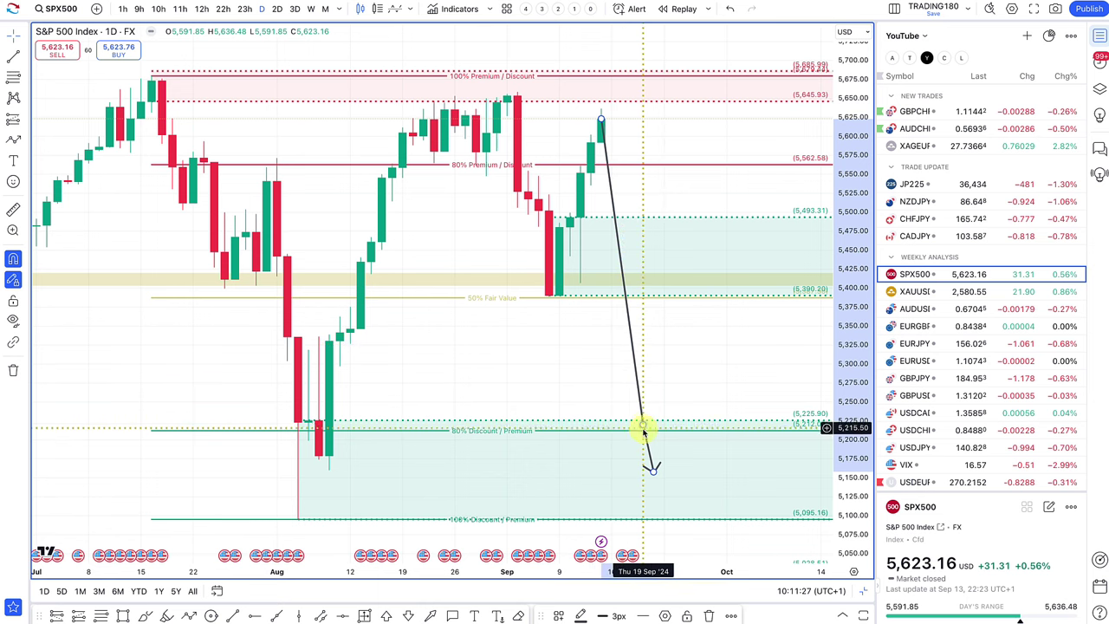
{"action": "left_click_drag", "start_coordinate": [643, 427], "coordinate": [632, 283]}
{"action": "left_click_drag", "start_coordinate": [653, 472], "coordinate": [695, 97]}
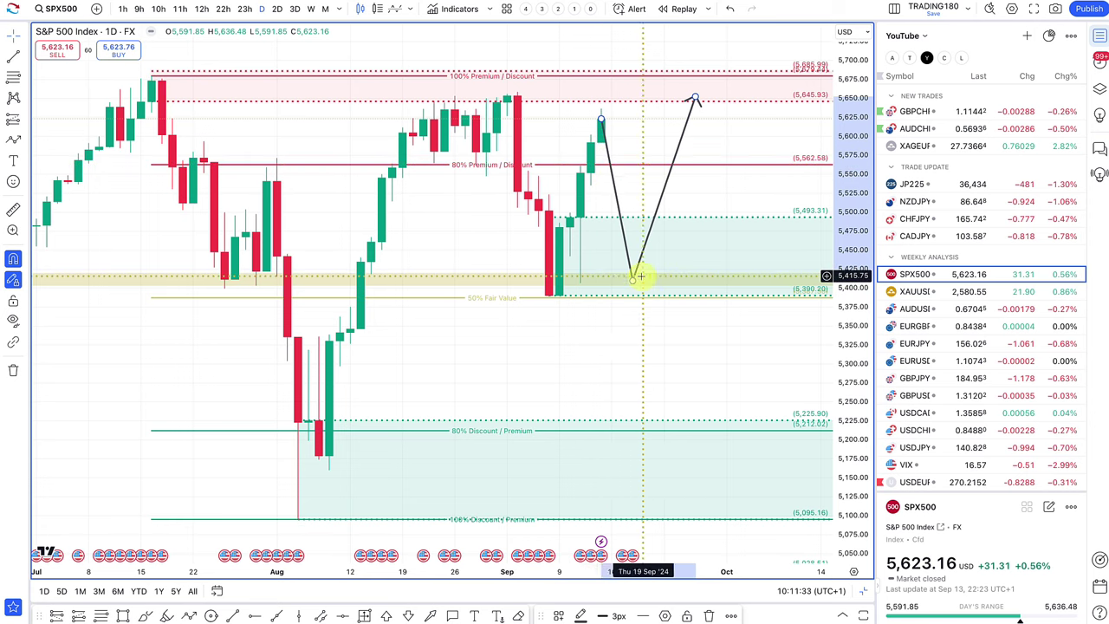
{"action": "mouse_move", "coordinate": [633, 284]}
{"action": "left_mouse_down"}
{"action": "mouse_move", "coordinate": [624, 255]}
{"action": "mouse_move", "coordinate": [621, 280]}
{"action": "left_mouse_up"}
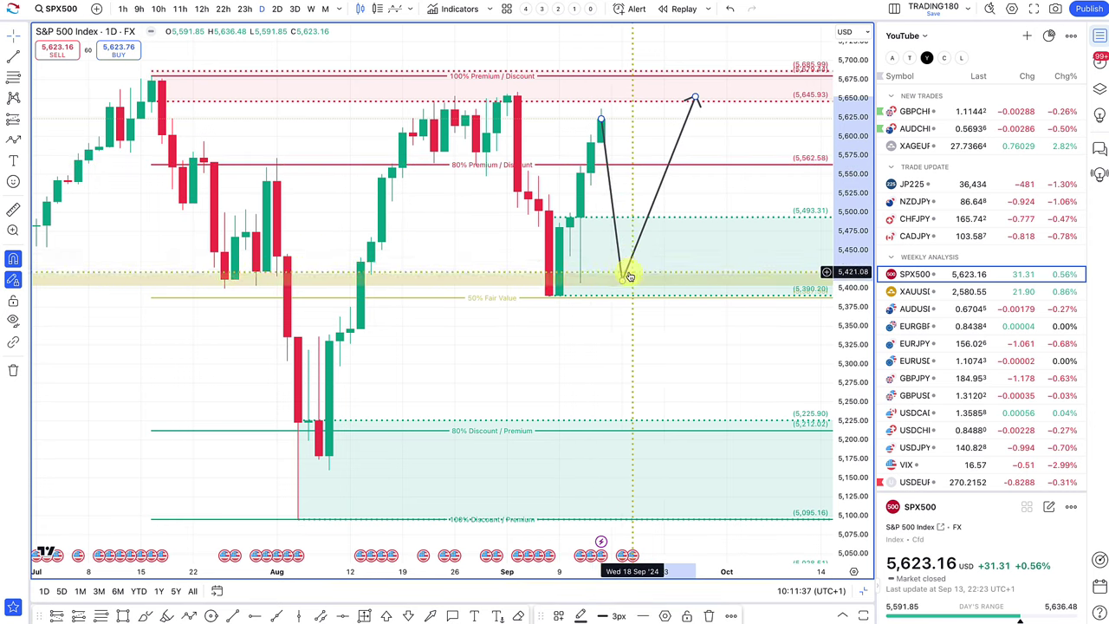
{"action": "scroll", "coordinate": [624, 260], "scroll_direction": "down", "scroll_amount": 3}
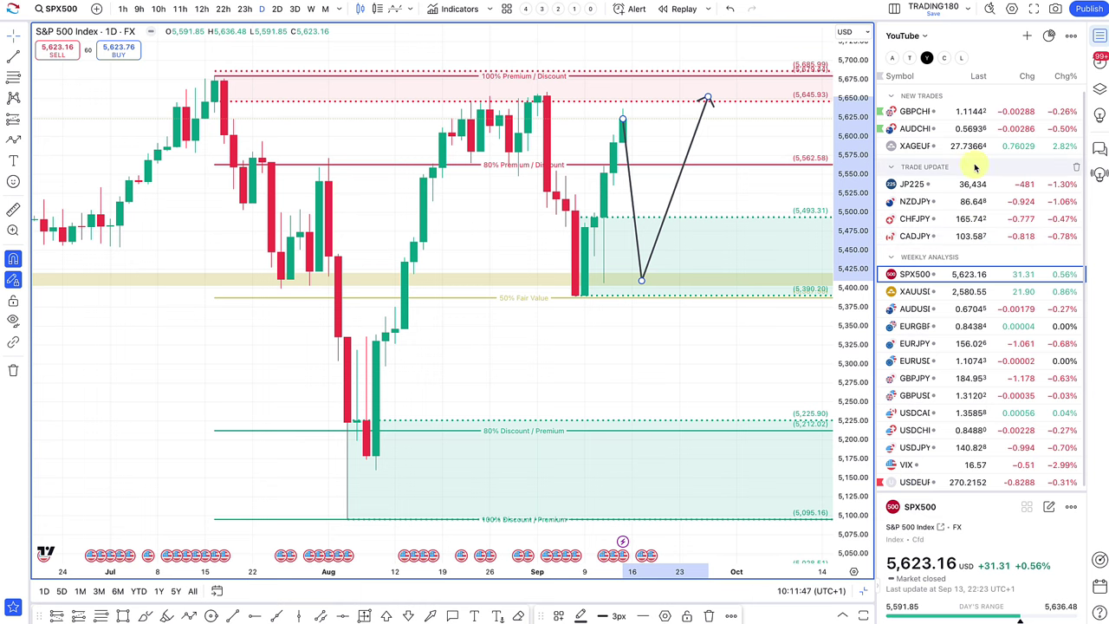
Open the CADJPY chart from the trade update list on the 1-hour timeframe and show the whole September short position.
{"action": "scroll", "coordinate": [986, 167], "scroll_direction": "up", "scroll_amount": 1}
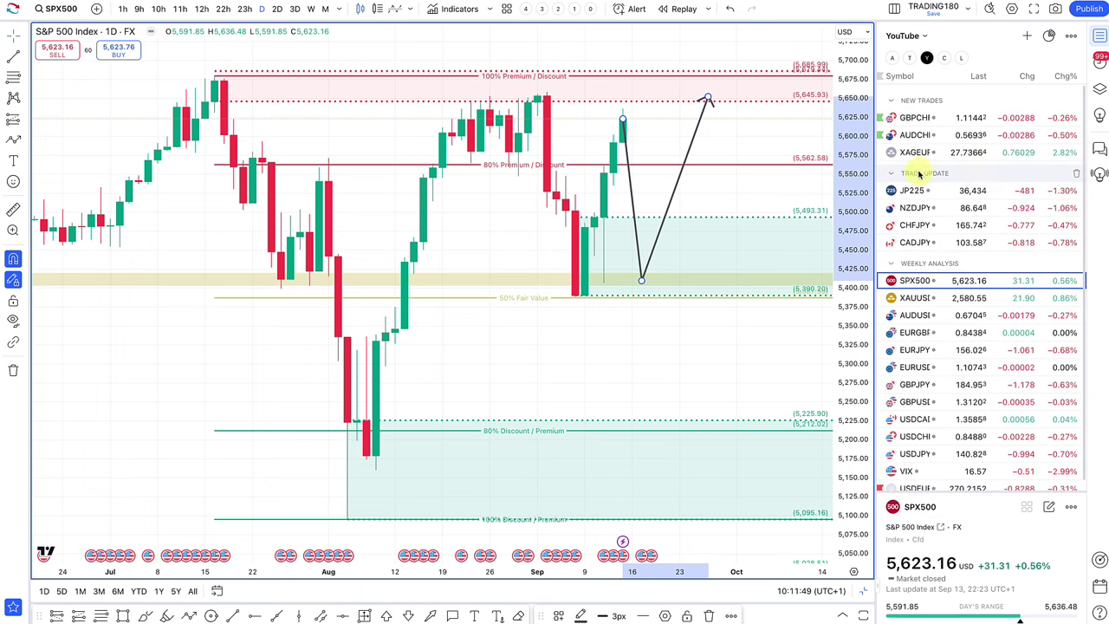
{"action": "left_click", "coordinate": [967, 243]}
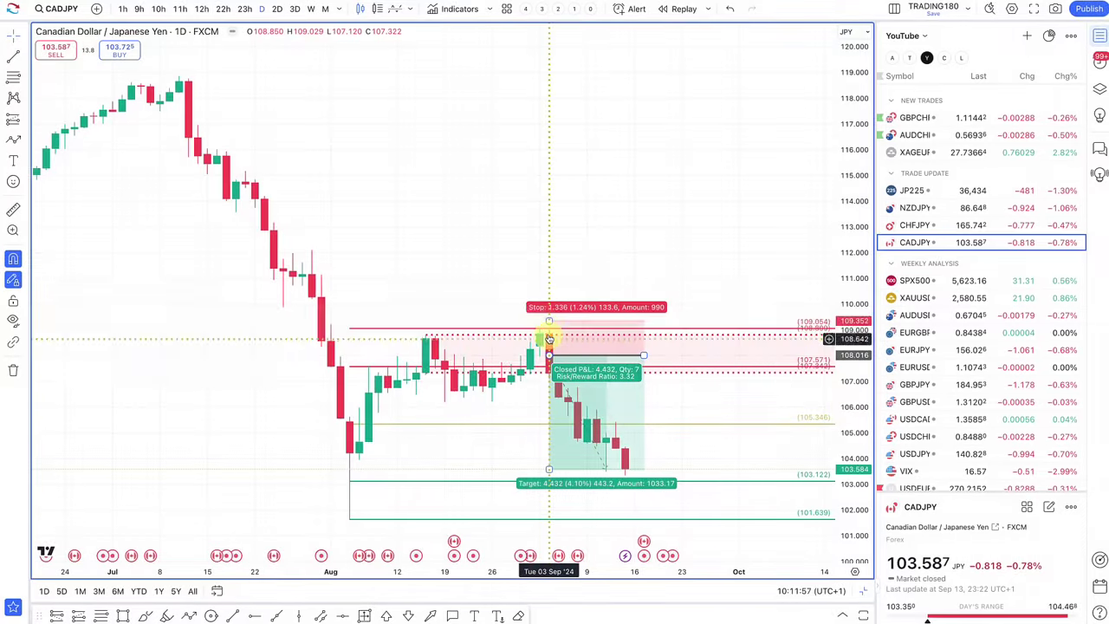
{"action": "scroll", "coordinate": [581, 359], "scroll_direction": "up", "scroll_amount": 5}
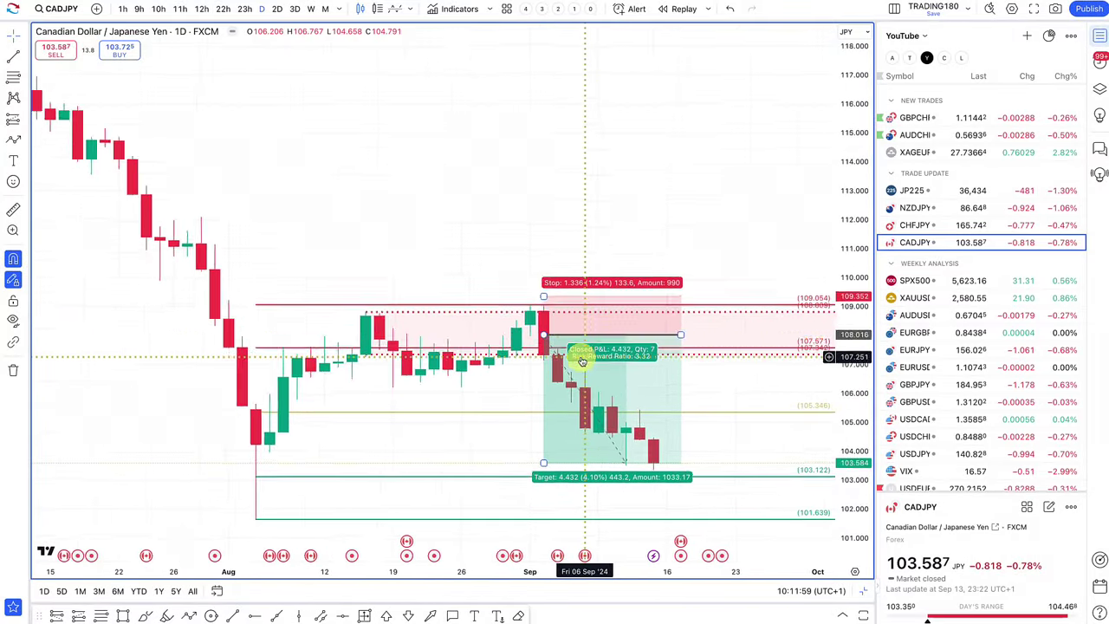
{"action": "left_click", "coordinate": [123, 9]}
{"action": "scroll", "coordinate": [304, 137], "scroll_direction": "down", "scroll_amount": 10}
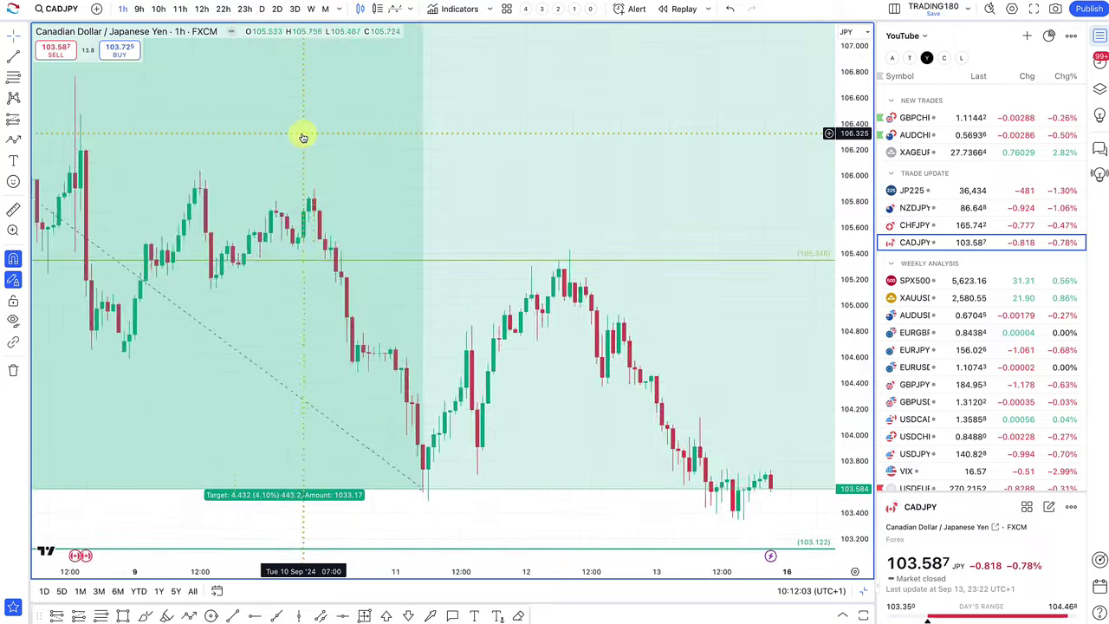
{"action": "scroll", "coordinate": [303, 137], "scroll_direction": "down", "scroll_amount": 6}
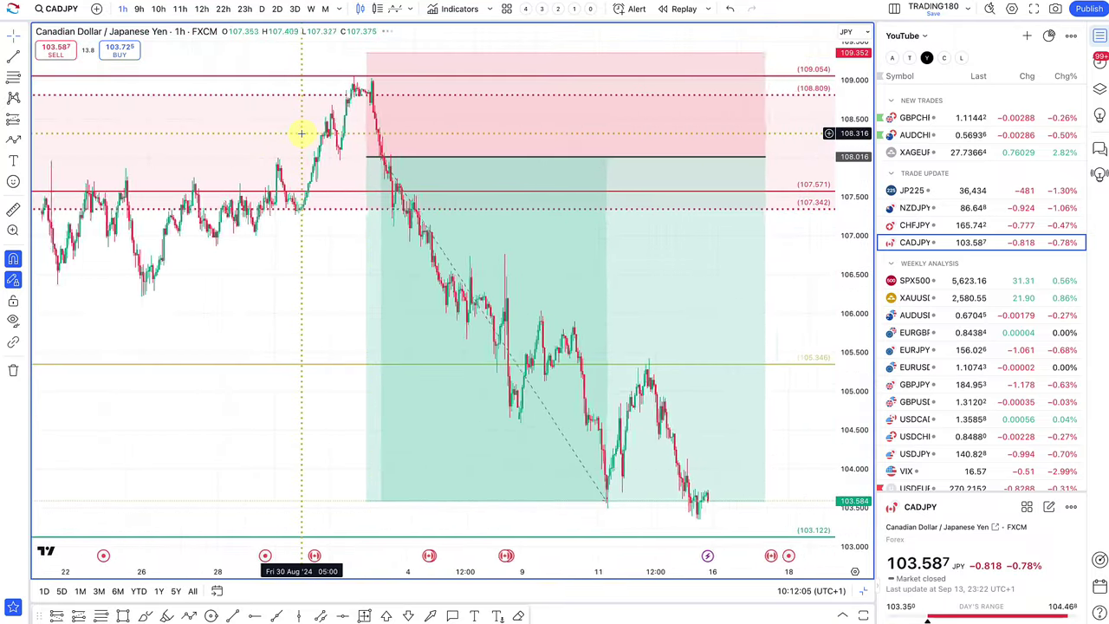
{"action": "scroll", "coordinate": [441, 178], "scroll_direction": "down", "scroll_amount": 5}
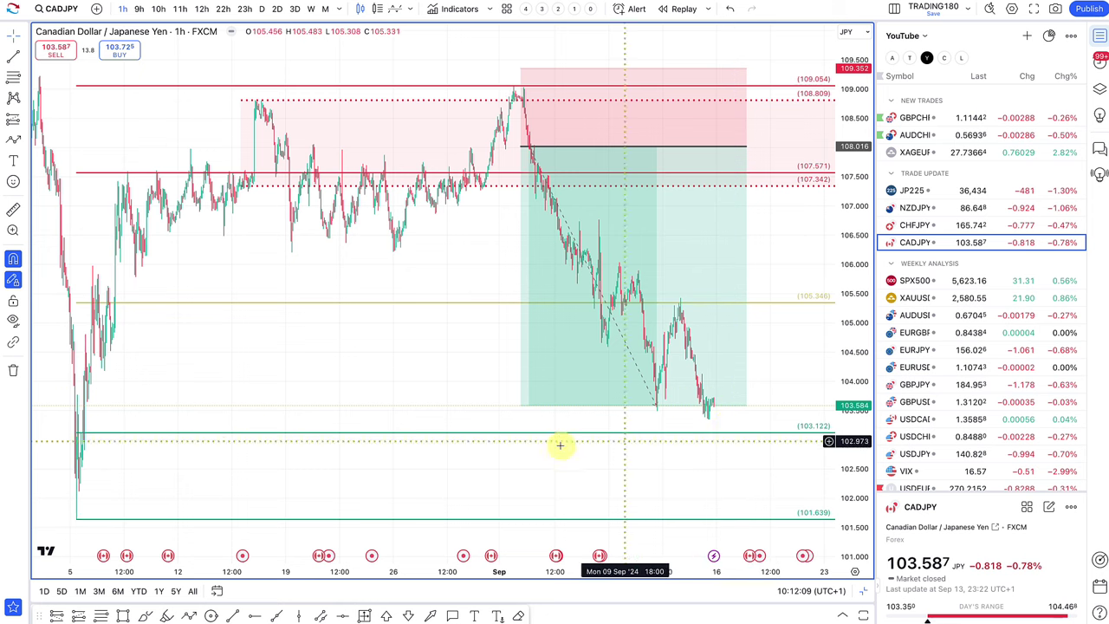
With the brush, circle CADJPY's 103.122 level, the latest low and the 11 September low, and trace the rebound to about 105.5.
{"action": "left_click", "coordinate": [146, 615]}
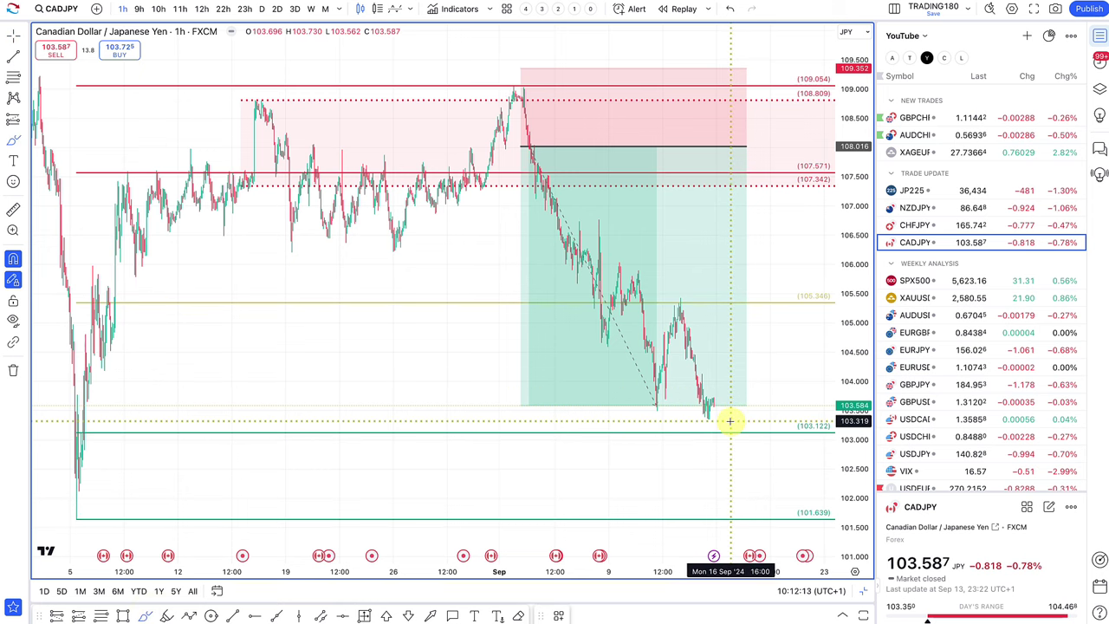
{"action": "mouse_move", "coordinate": [730, 424]}
{"action": "left_mouse_down"}
{"action": "mouse_move", "coordinate": [737, 445]}
{"action": "mouse_move", "coordinate": [727, 427]}
{"action": "left_mouse_up"}
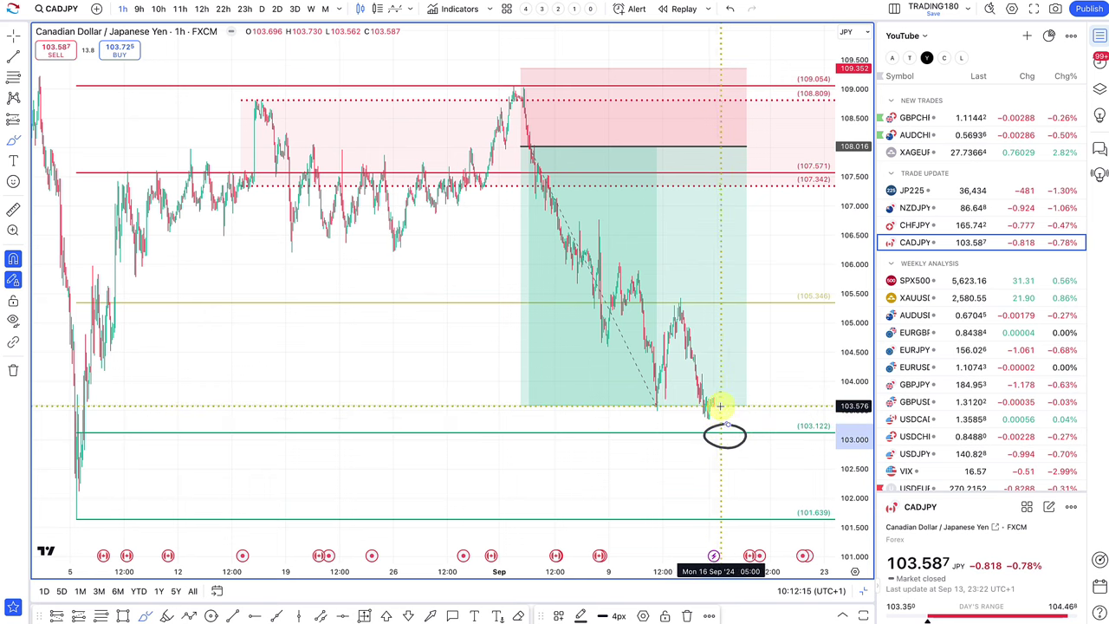
{"action": "scroll", "coordinate": [712, 408], "scroll_direction": "up", "scroll_amount": 3}
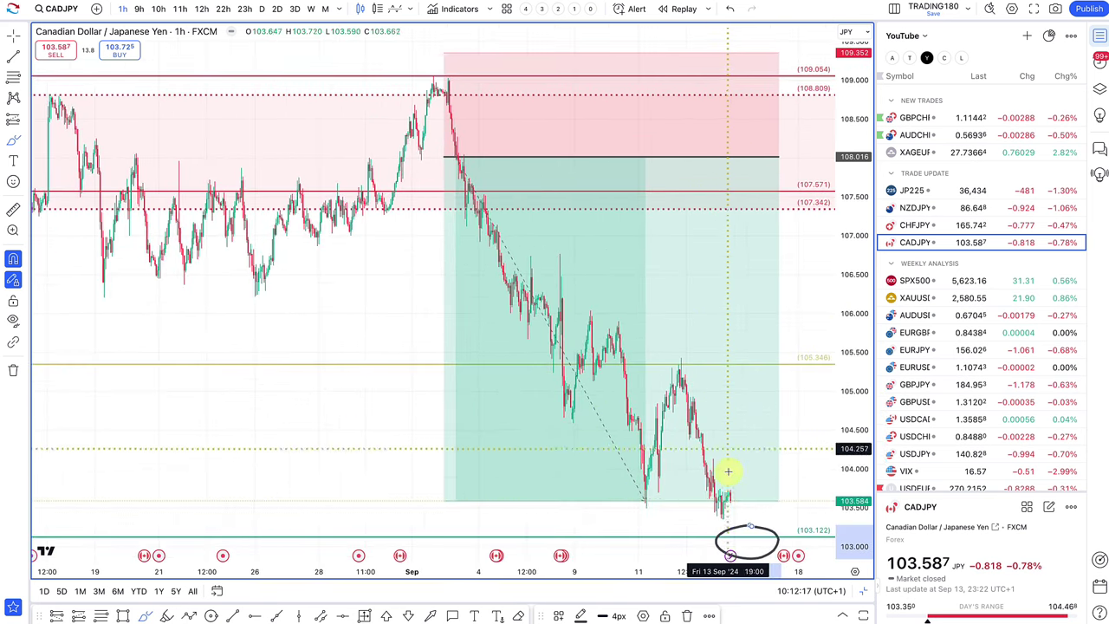
{"action": "left_click_drag", "start_coordinate": [728, 495], "coordinate": [751, 506]}
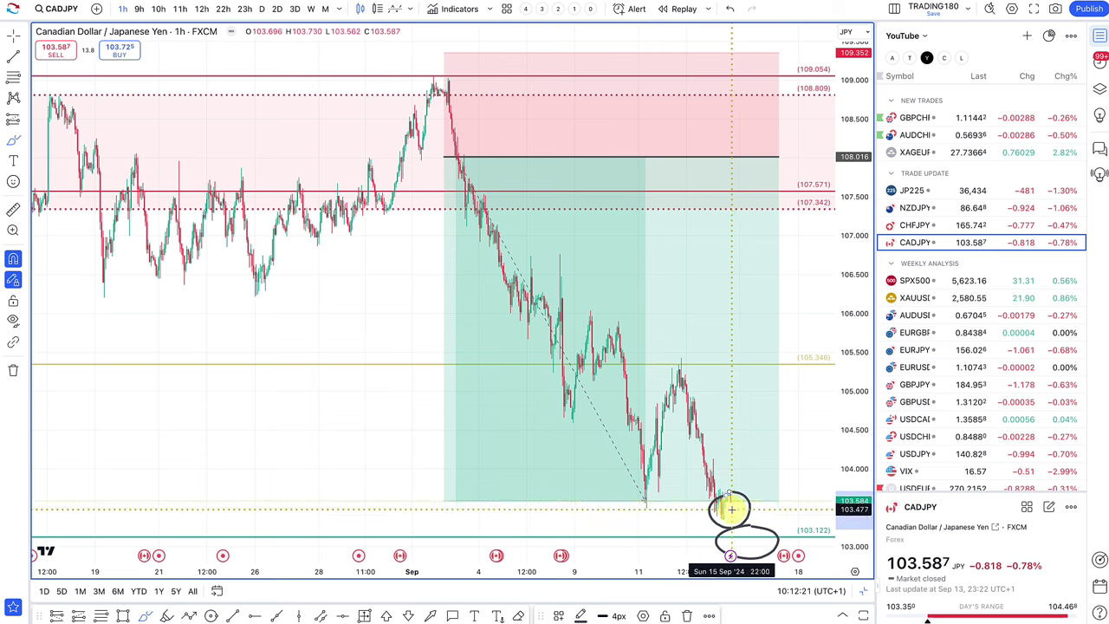
{"action": "mouse_move", "coordinate": [657, 499]}
{"action": "left_mouse_down"}
{"action": "mouse_move", "coordinate": [616, 495]}
{"action": "mouse_move", "coordinate": [649, 485]}
{"action": "mouse_move", "coordinate": [643, 495]}
{"action": "mouse_move", "coordinate": [681, 349]}
{"action": "left_mouse_up"}
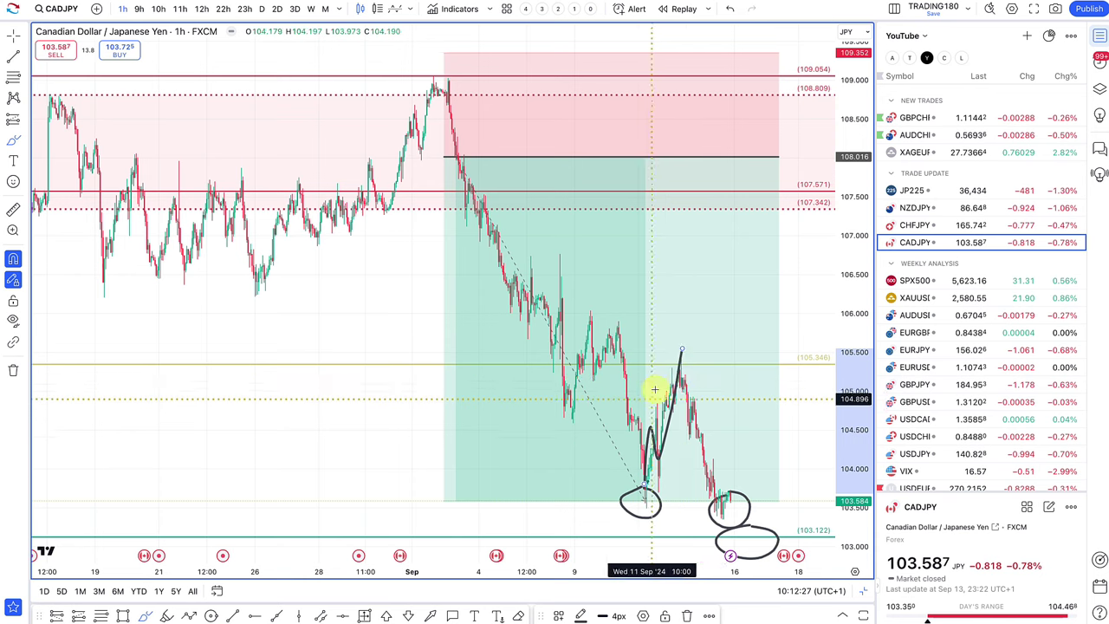
{"action": "scroll", "coordinate": [738, 527], "scroll_direction": "down", "scroll_amount": 4}
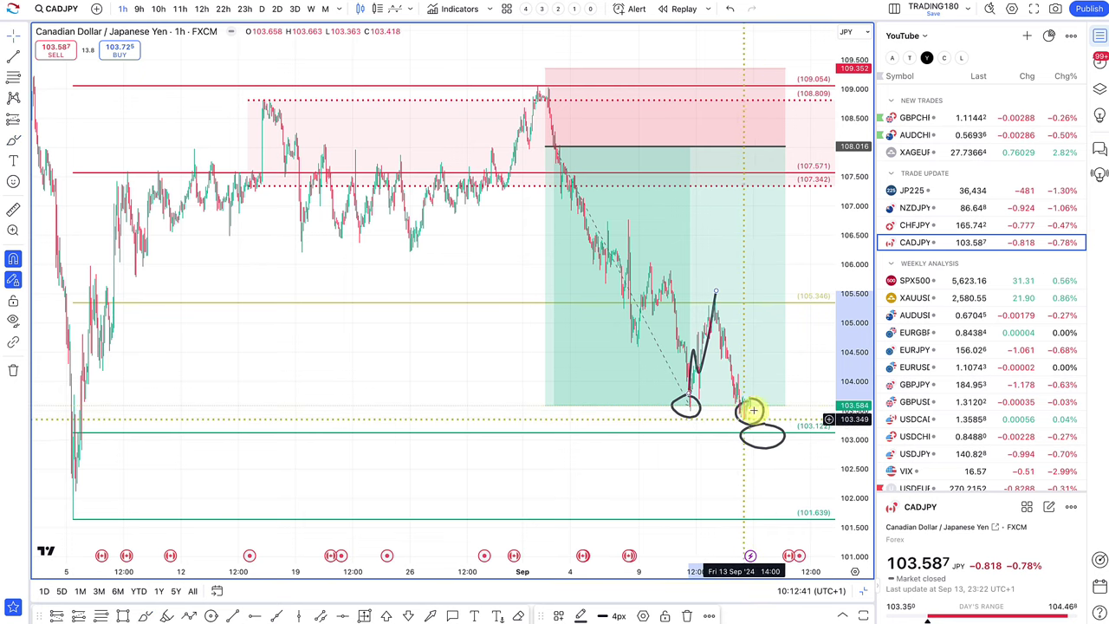
{"action": "mouse_move", "coordinate": [754, 422]}
{"action": "left_mouse_down"}
{"action": "mouse_move", "coordinate": [750, 408]}
{"action": "mouse_move", "coordinate": [741, 422]}
{"action": "left_mouse_up"}
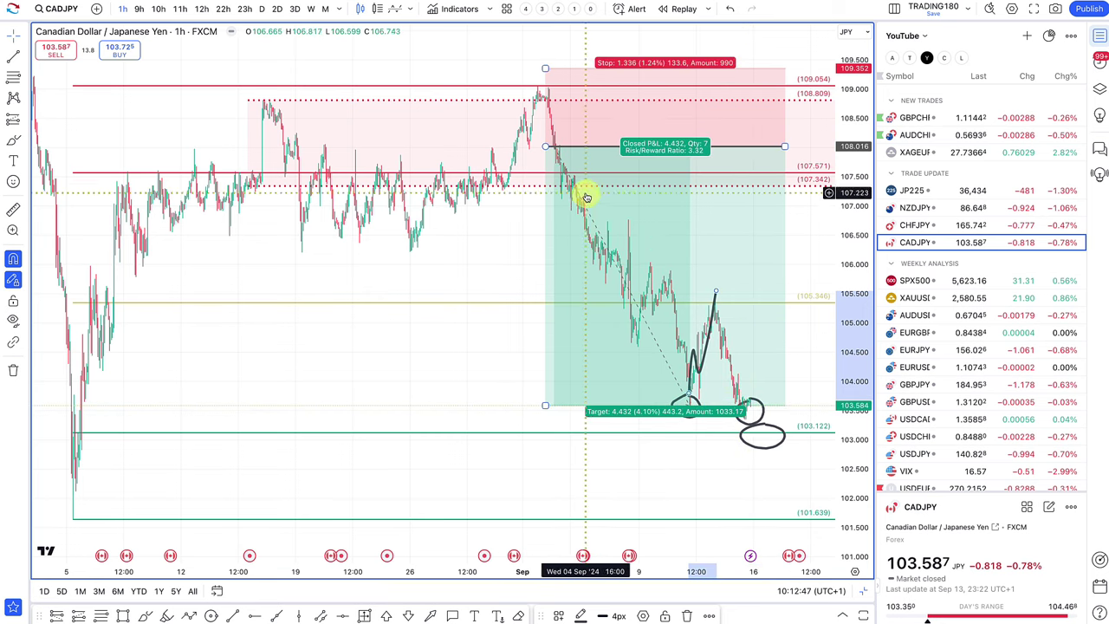
Open the CHFJPY chart and circle where price meets the short position's target at the 80% Discount level with the brush.
{"action": "left_click", "coordinate": [919, 224]}
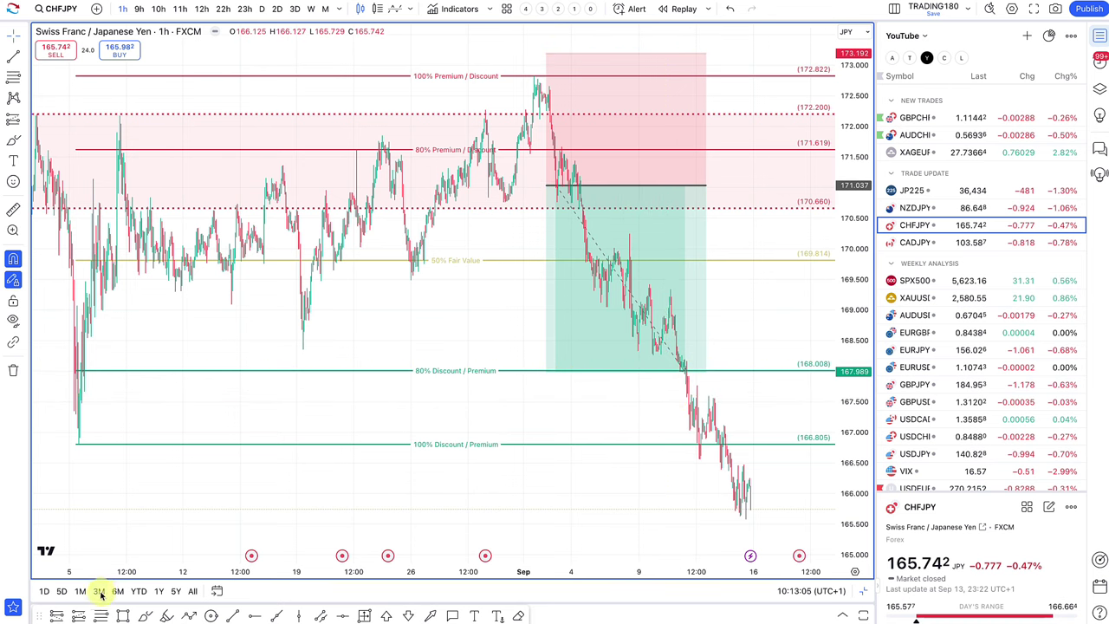
{"action": "left_click", "coordinate": [145, 616]}
{"action": "left_click_drag", "start_coordinate": [692, 346], "coordinate": [696, 356]}
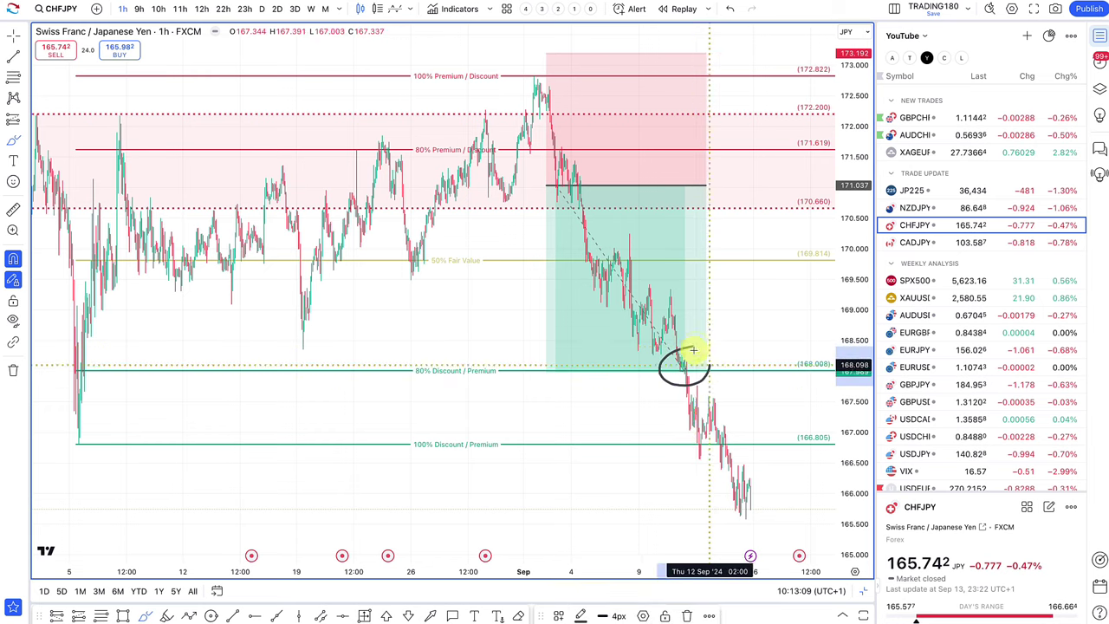
{"action": "scroll", "coordinate": [676, 398], "scroll_direction": "down", "scroll_amount": 3}
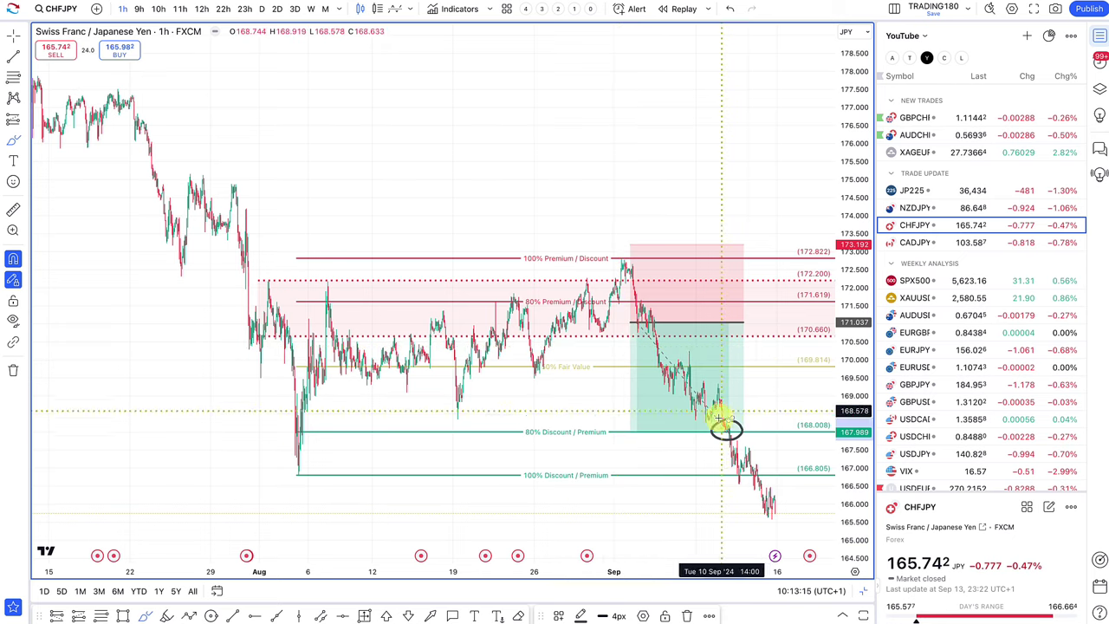
{"action": "scroll", "coordinate": [749, 431], "scroll_direction": "up", "scroll_amount": 3}
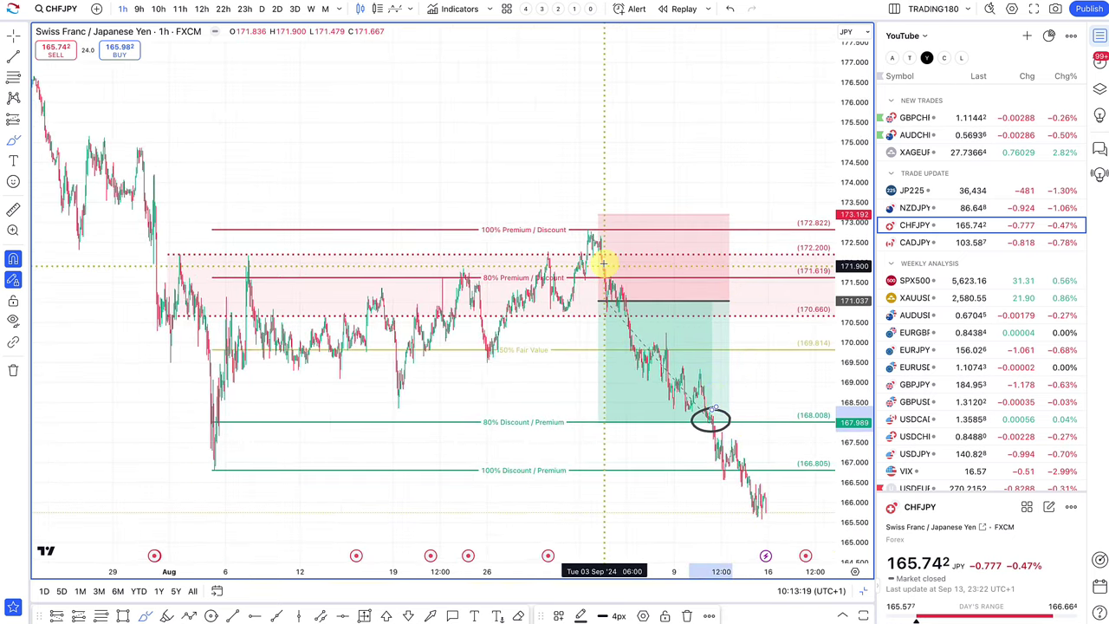
{"action": "scroll", "coordinate": [604, 259], "scroll_direction": "up", "scroll_amount": 2}
{"action": "scroll", "coordinate": [603, 262], "scroll_direction": "up", "scroll_amount": 2}
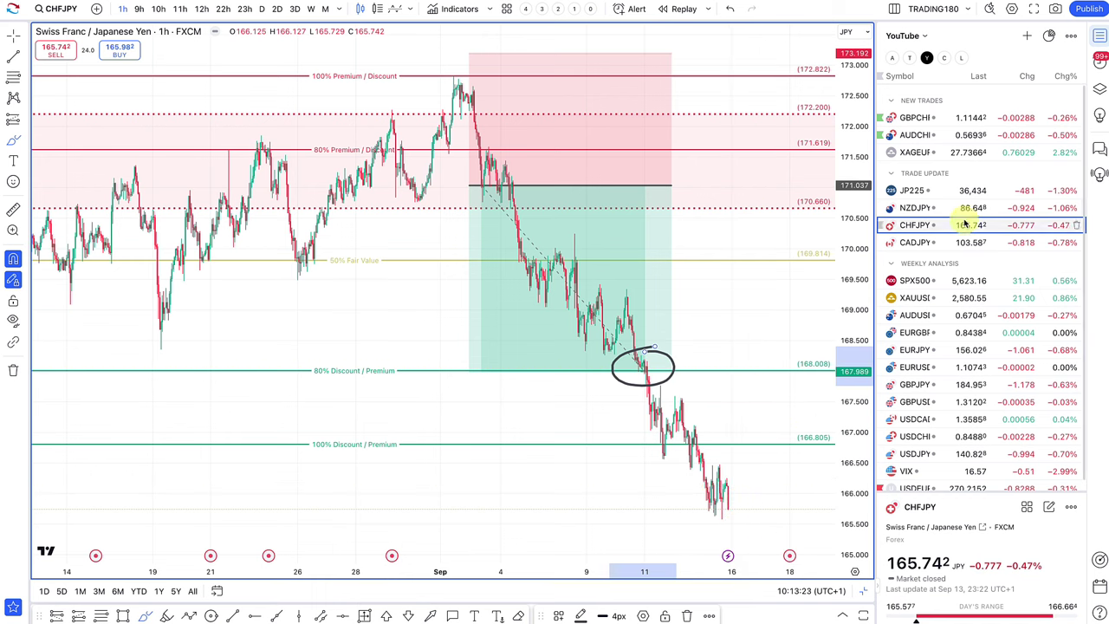
Brush circles around CHFJPY's early August, late August and early September highs, and mark the 4 September retest and the decline after it.
{"action": "scroll", "coordinate": [490, 228], "scroll_direction": "down", "scroll_amount": 3}
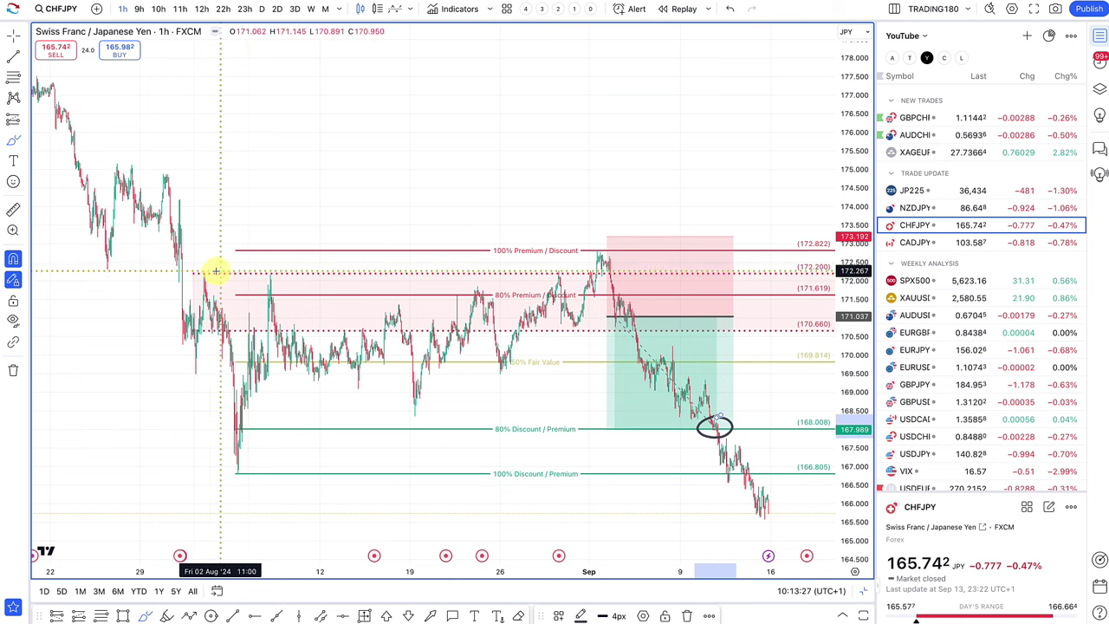
{"action": "left_click_drag", "start_coordinate": [193, 272], "coordinate": [194, 275]}
{"action": "left_click_drag", "start_coordinate": [292, 272], "coordinate": [305, 272]}
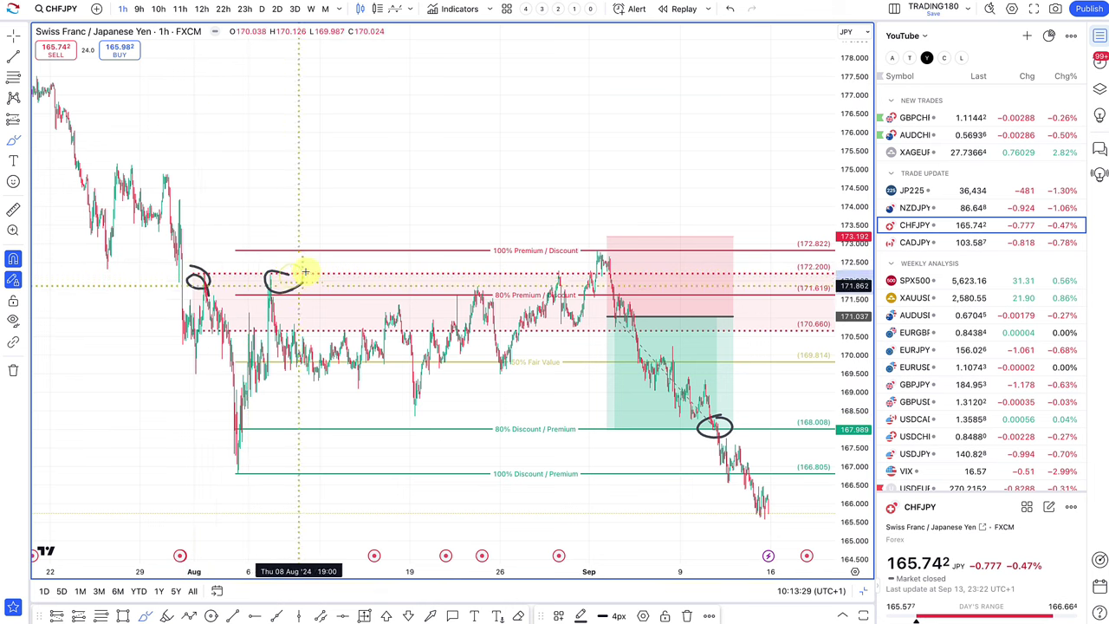
{"action": "mouse_move", "coordinate": [550, 265]}
{"action": "left_mouse_down"}
{"action": "mouse_move", "coordinate": [595, 268]}
{"action": "mouse_move", "coordinate": [609, 256]}
{"action": "left_mouse_up"}
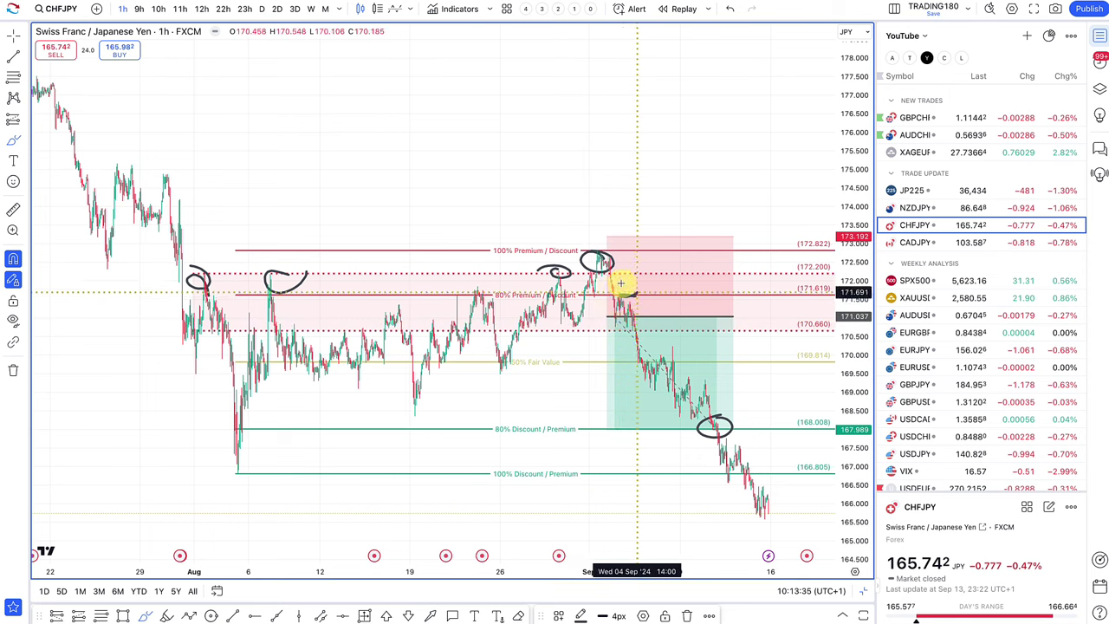
{"action": "left_click_drag", "start_coordinate": [636, 288], "coordinate": [684, 349]}
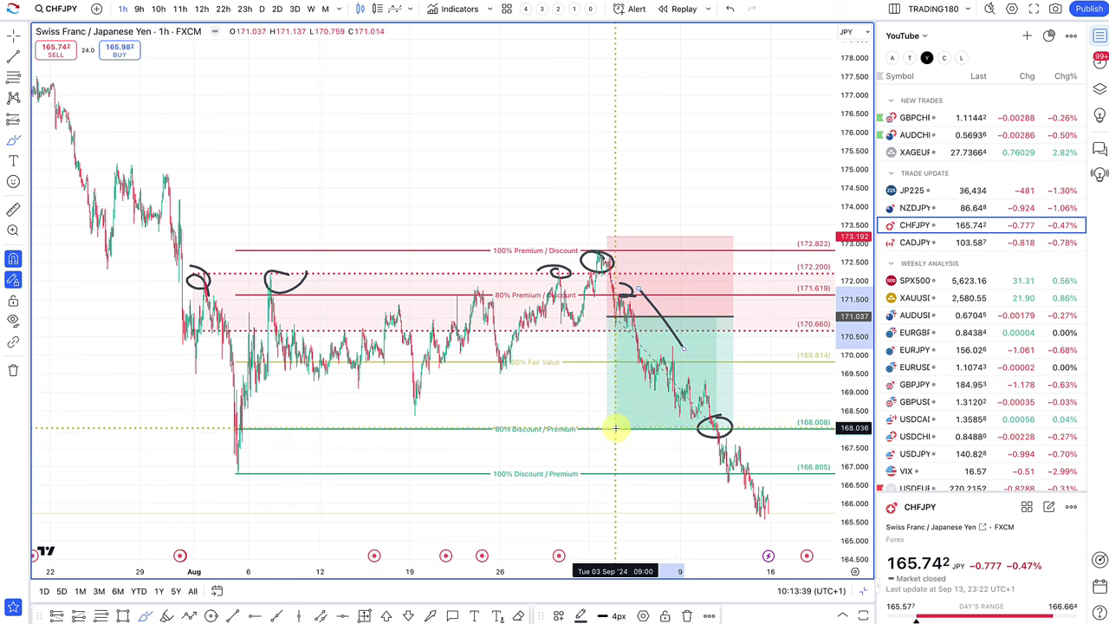
{"action": "mouse_move", "coordinate": [713, 359]}
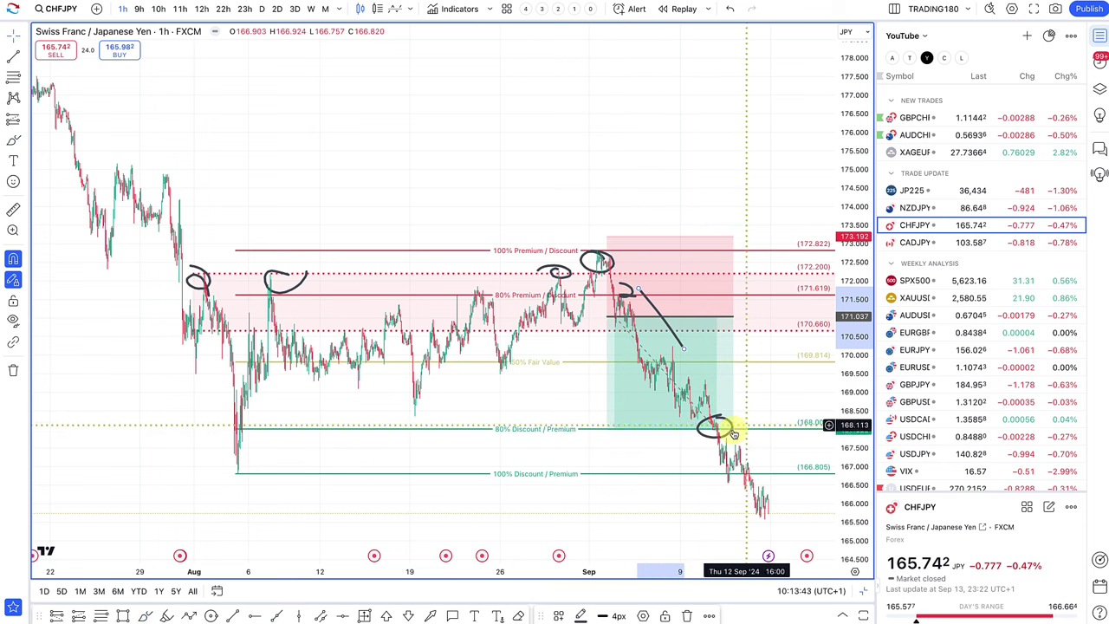
Open the NZDJPY chart and extend the short position's target down to 84.685.
{"action": "left_click", "coordinate": [936, 214]}
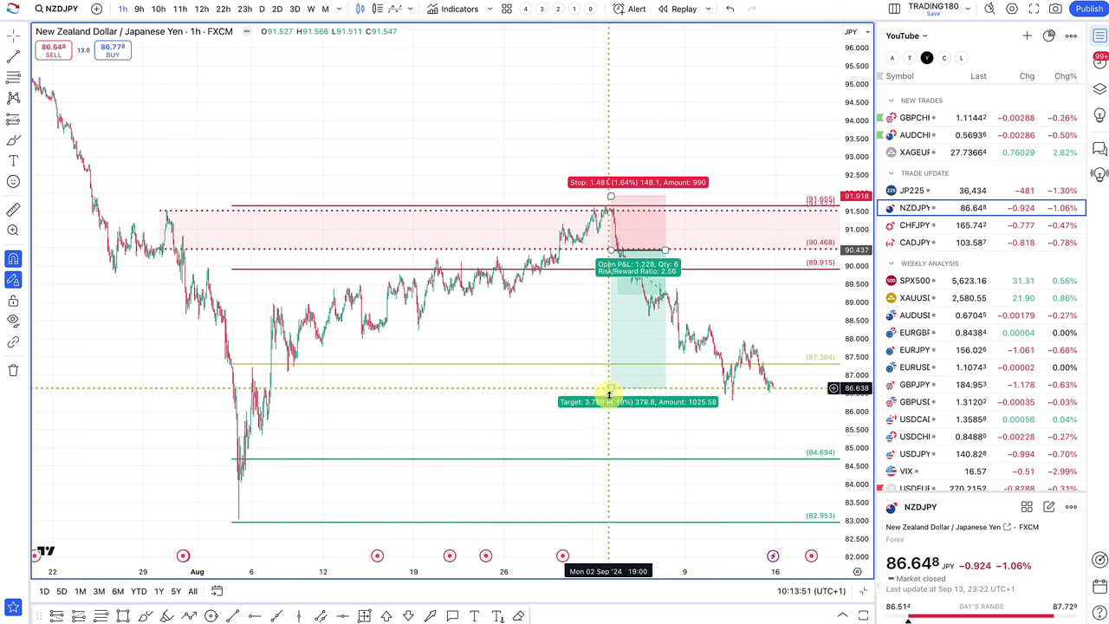
{"action": "left_click_drag", "start_coordinate": [609, 394], "coordinate": [610, 459]}
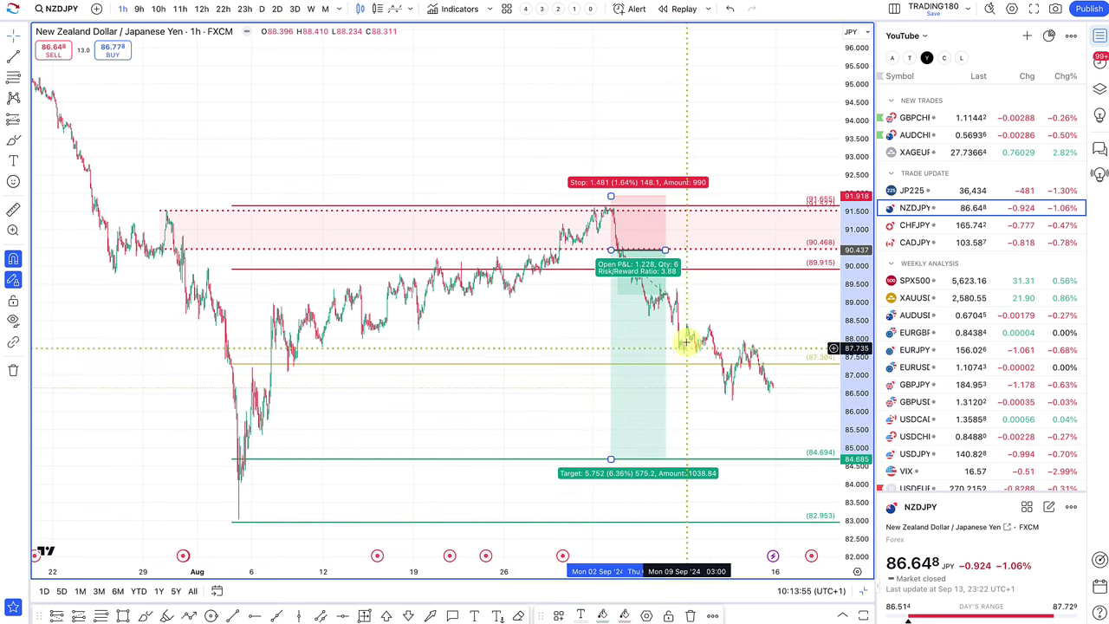
Extend the NZDJPY short position to 17 September and raise its target to 86.798.
{"action": "left_click_drag", "start_coordinate": [681, 252], "coordinate": [794, 254]}
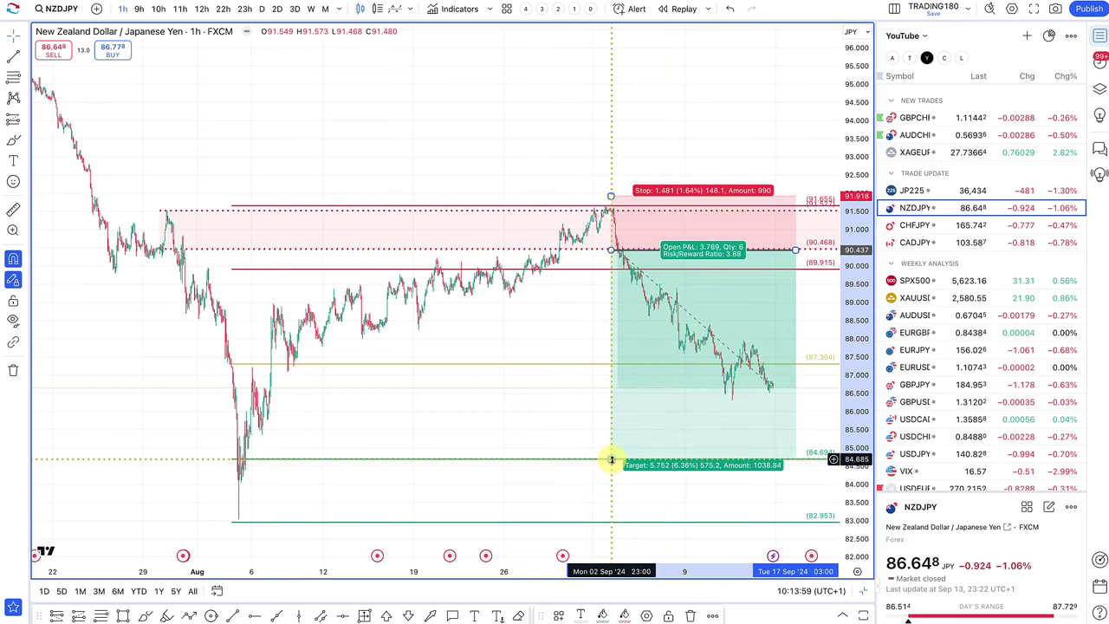
{"action": "left_click_drag", "start_coordinate": [610, 460], "coordinate": [612, 389]}
{"action": "scroll", "coordinate": [615, 392], "scroll_direction": "up", "scroll_amount": 1}
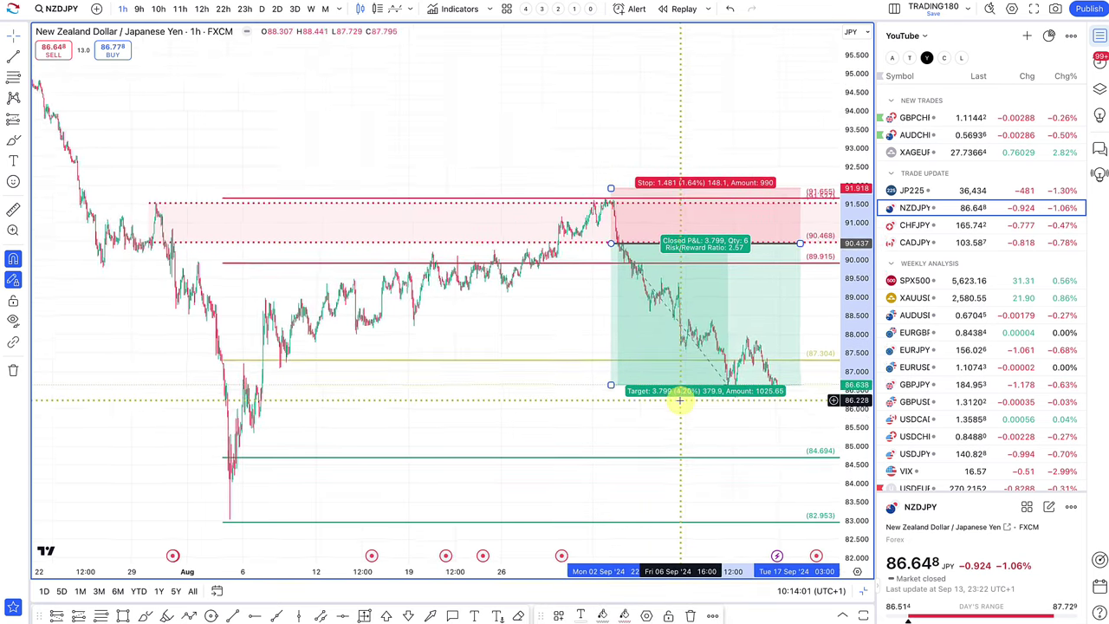
{"action": "scroll", "coordinate": [680, 400], "scroll_direction": "up", "scroll_amount": 1}
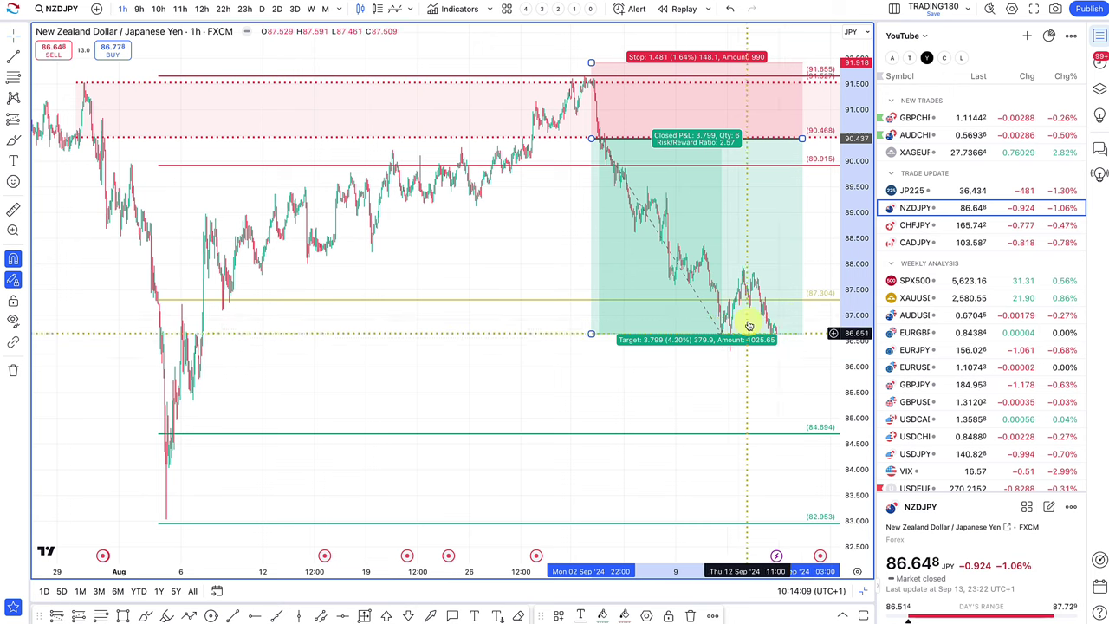
{"action": "left_click_drag", "start_coordinate": [728, 334], "coordinate": [704, 336]}
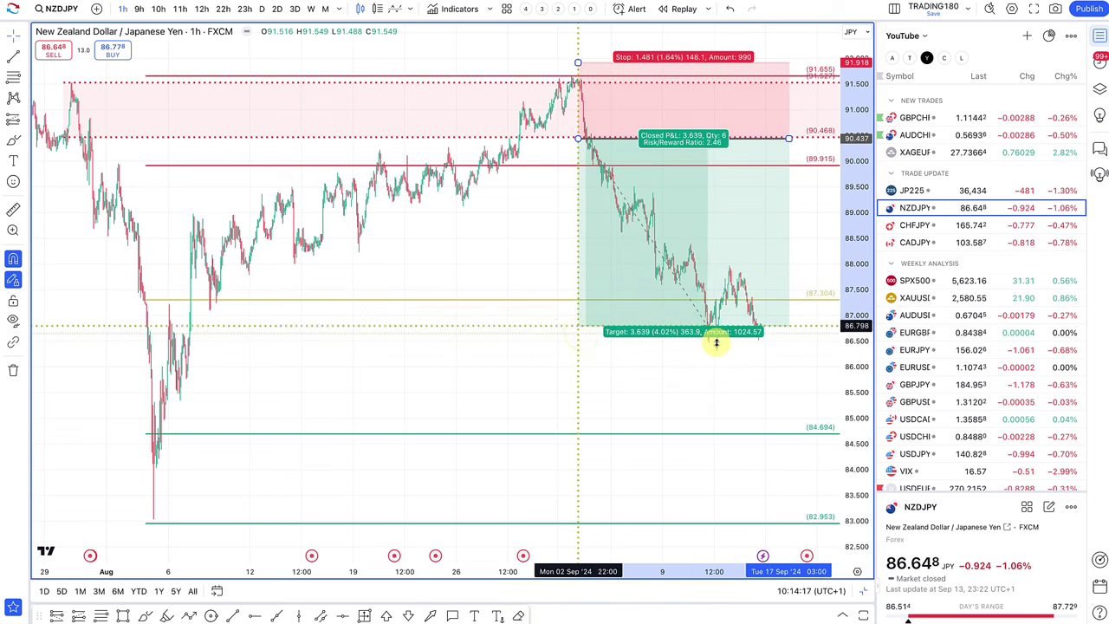
Brush a projected NZDJPY path that zigzags up to about 88.9 and then falls to the 84.694 level.
{"action": "scroll", "coordinate": [641, 359], "scroll_direction": "right", "scroll_amount": 5}
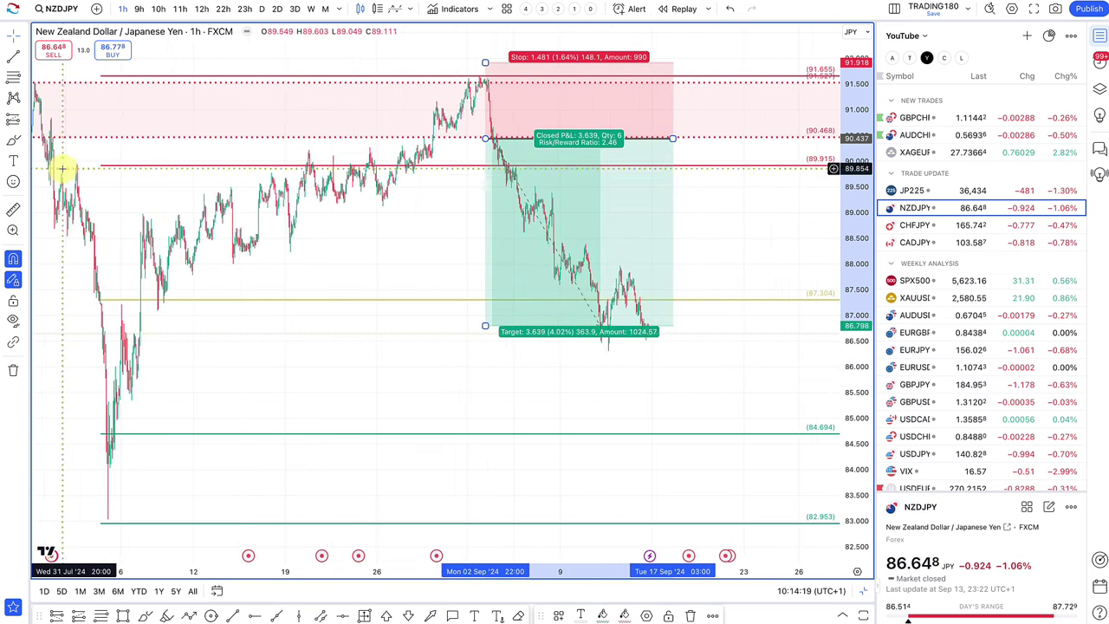
{"action": "left_click", "coordinate": [13, 139]}
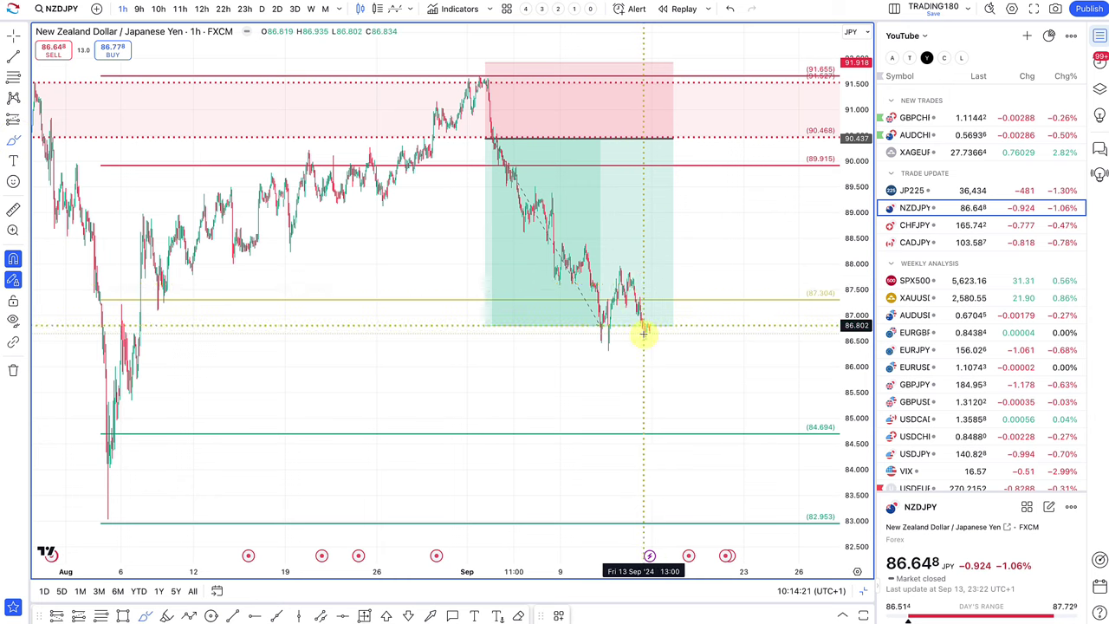
{"action": "mouse_move", "coordinate": [714, 223]}
{"action": "left_mouse_down"}
{"action": "mouse_move", "coordinate": [728, 288]}
{"action": "mouse_move", "coordinate": [767, 342]}
{"action": "mouse_move", "coordinate": [785, 437]}
{"action": "left_mouse_up"}
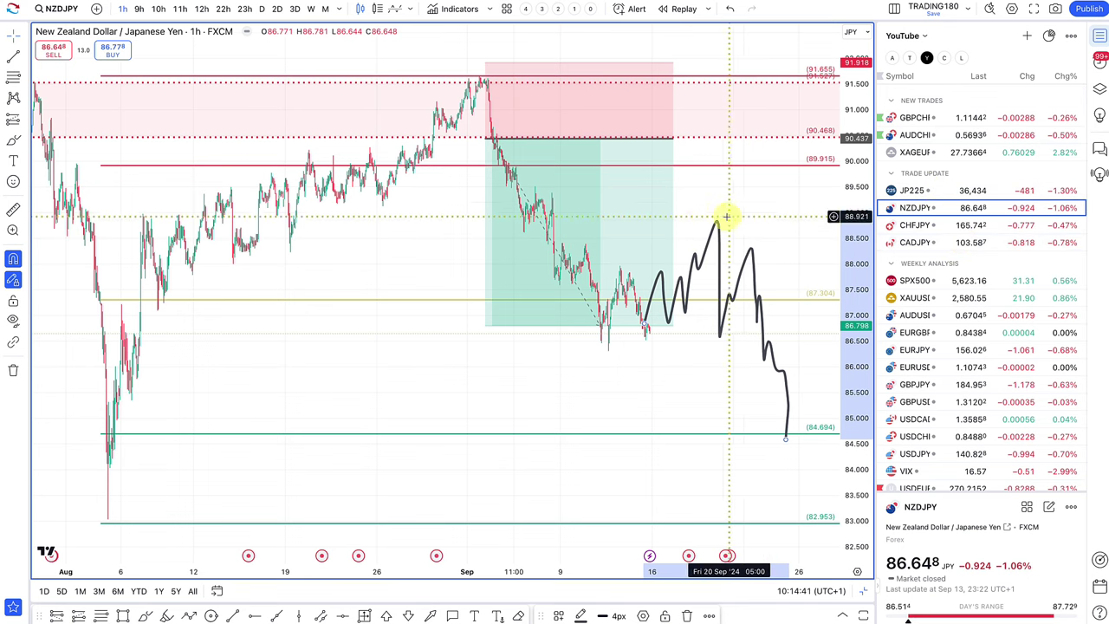
Open the JP225 chart and try to place the short position at the 3 September drop, with its entry at about 38,820.
{"action": "left_click", "coordinate": [918, 190]}
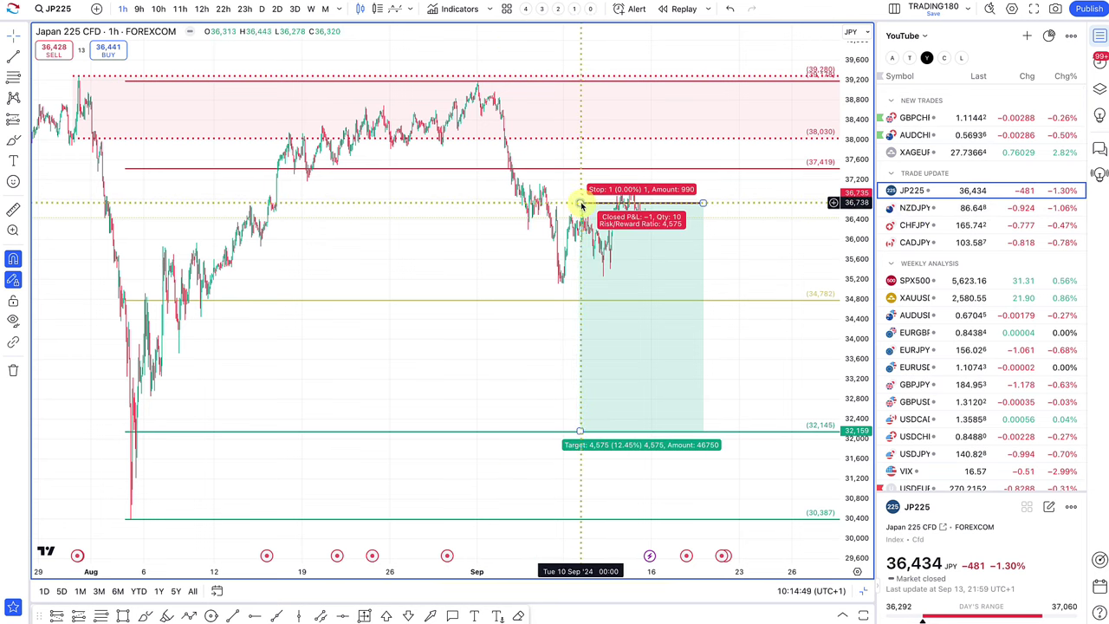
{"action": "left_click_drag", "start_coordinate": [581, 204], "coordinate": [535, 154]}
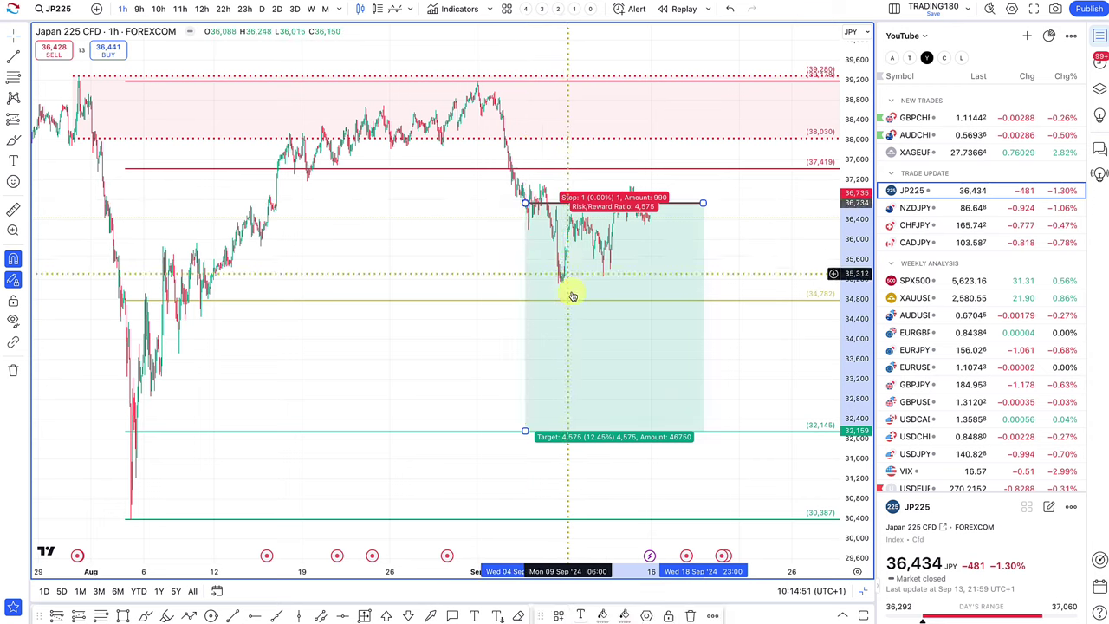
{"action": "left_click_drag", "start_coordinate": [571, 296], "coordinate": [546, 205]}
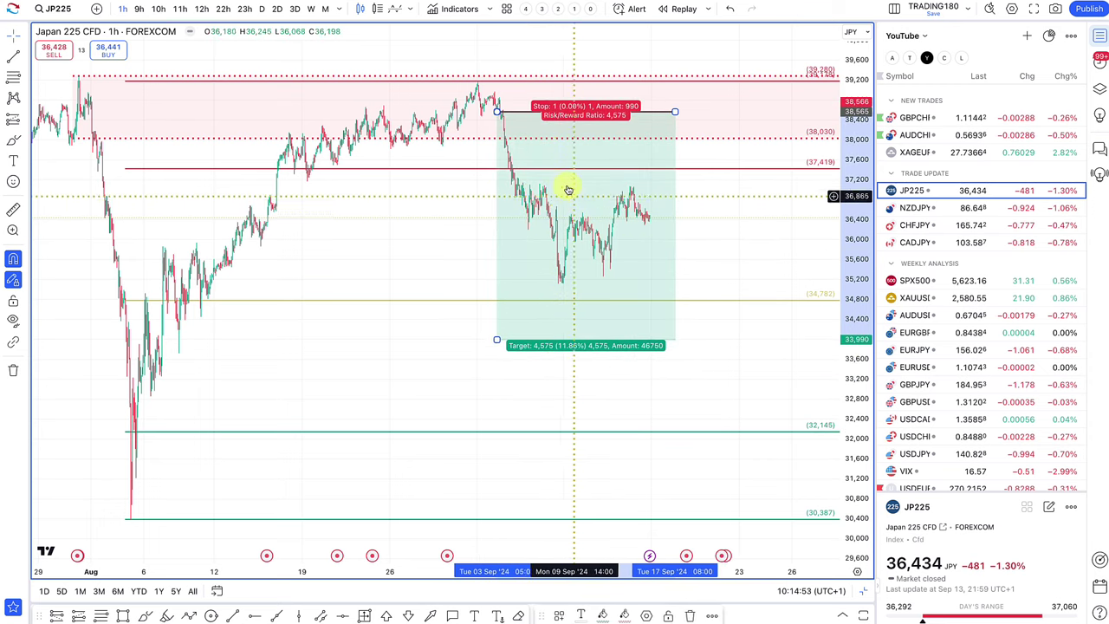
{"action": "left_click_drag", "start_coordinate": [544, 144], "coordinate": [588, 227]}
{"action": "scroll", "coordinate": [589, 217], "scroll_direction": "up", "scroll_amount": 3}
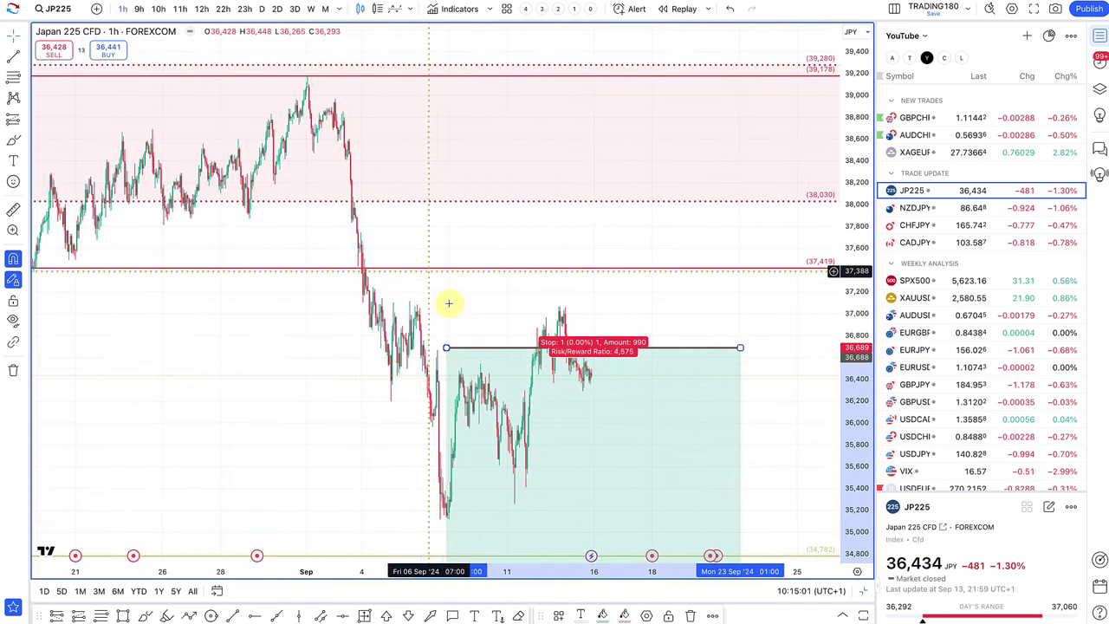
{"action": "left_click_drag", "start_coordinate": [625, 397], "coordinate": [528, 166]}
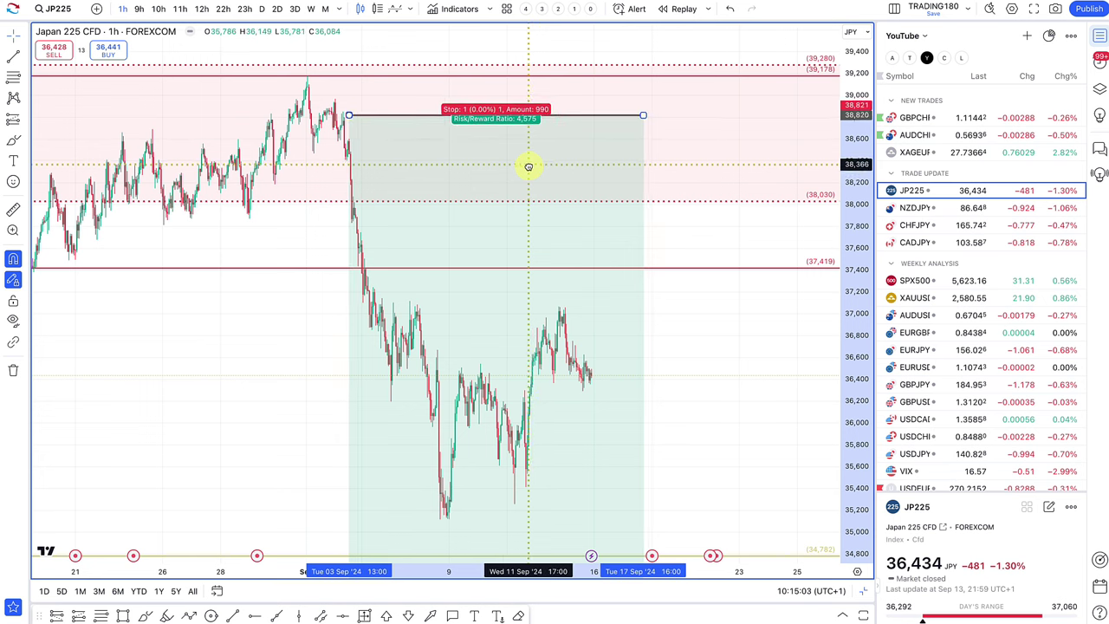
Delete the short position from the JP225 chart.
{"action": "double_click", "coordinate": [371, 136]}
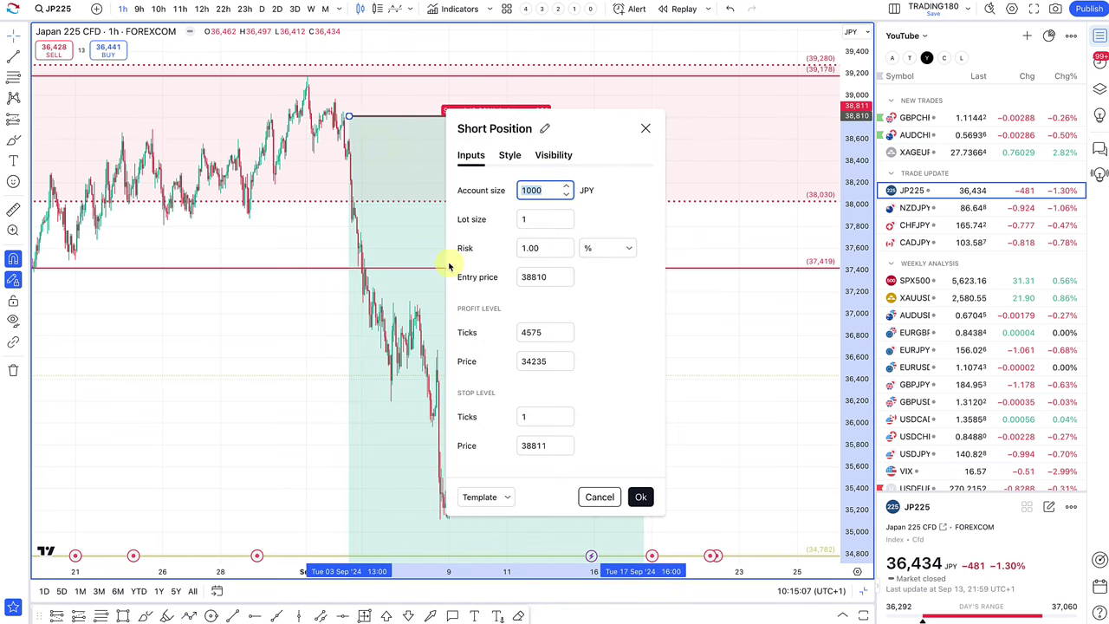
{"action": "left_click", "coordinate": [398, 130]}
{"action": "key", "text": "Delete"}
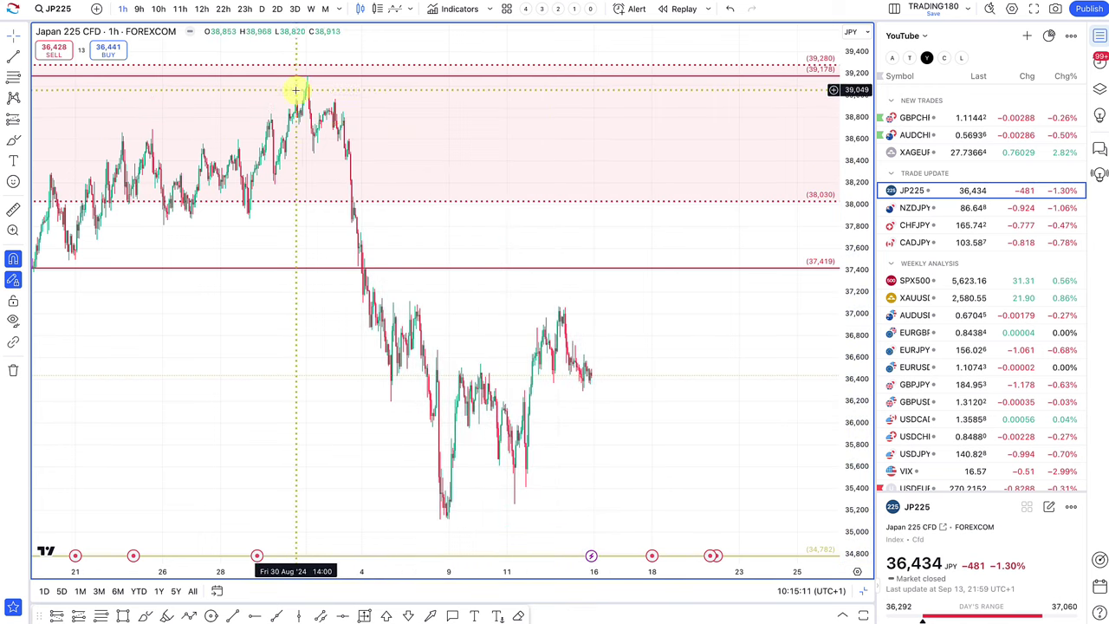
{"action": "scroll", "coordinate": [445, 149], "scroll_direction": "down", "scroll_amount": 2}
{"action": "scroll", "coordinate": [445, 149], "scroll_direction": "down", "scroll_amount": 3}
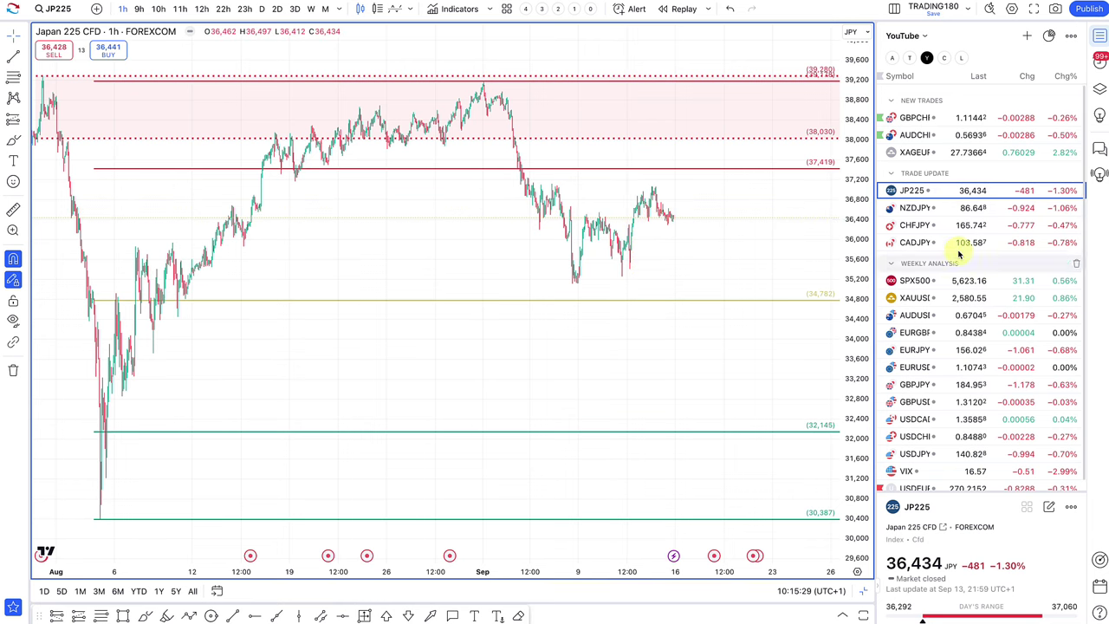
Open the XAGEUR chart and circle the long position's 9 September entry at 25.46832 with the brush.
{"action": "scroll", "coordinate": [632, 308], "scroll_direction": "down", "scroll_amount": 2}
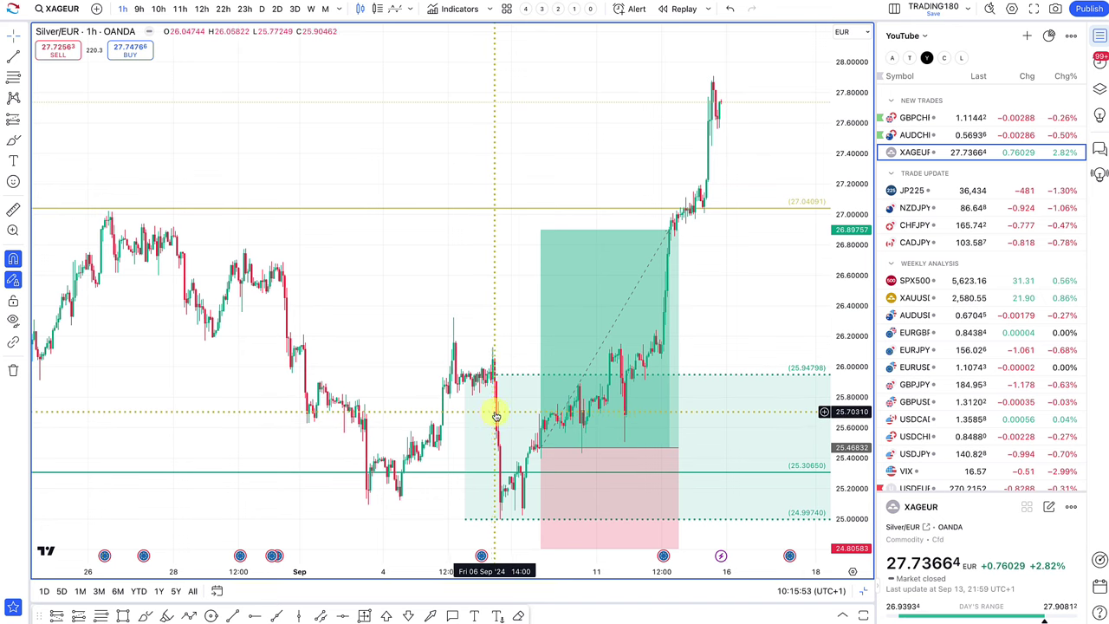
{"action": "scroll", "coordinate": [512, 446], "scroll_direction": "down", "scroll_amount": 5}
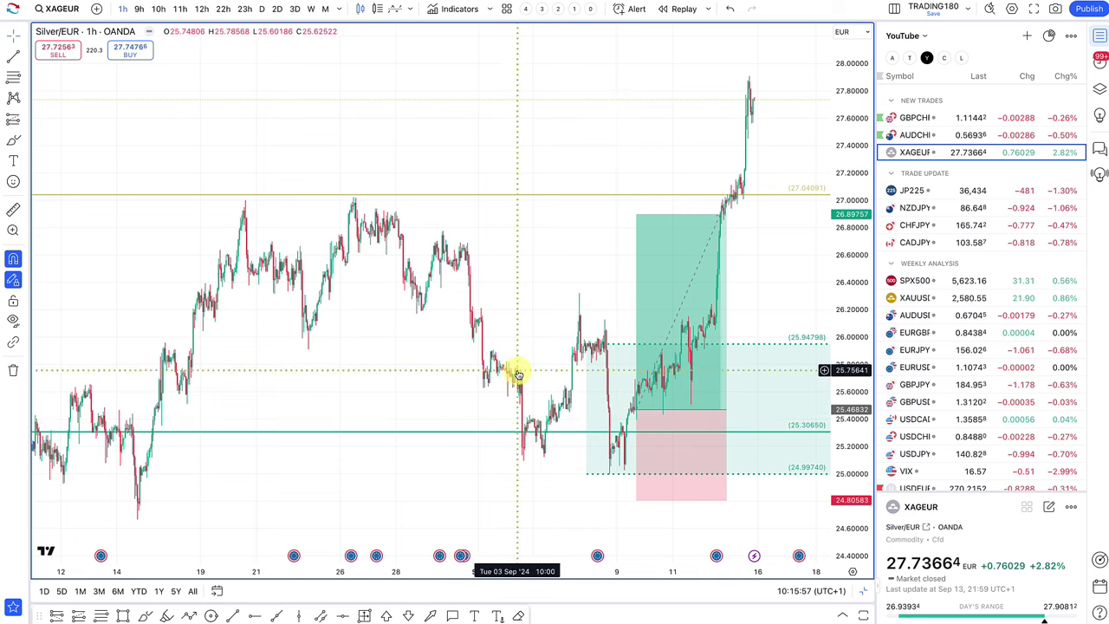
{"action": "scroll", "coordinate": [615, 420], "scroll_direction": "up", "scroll_amount": 4}
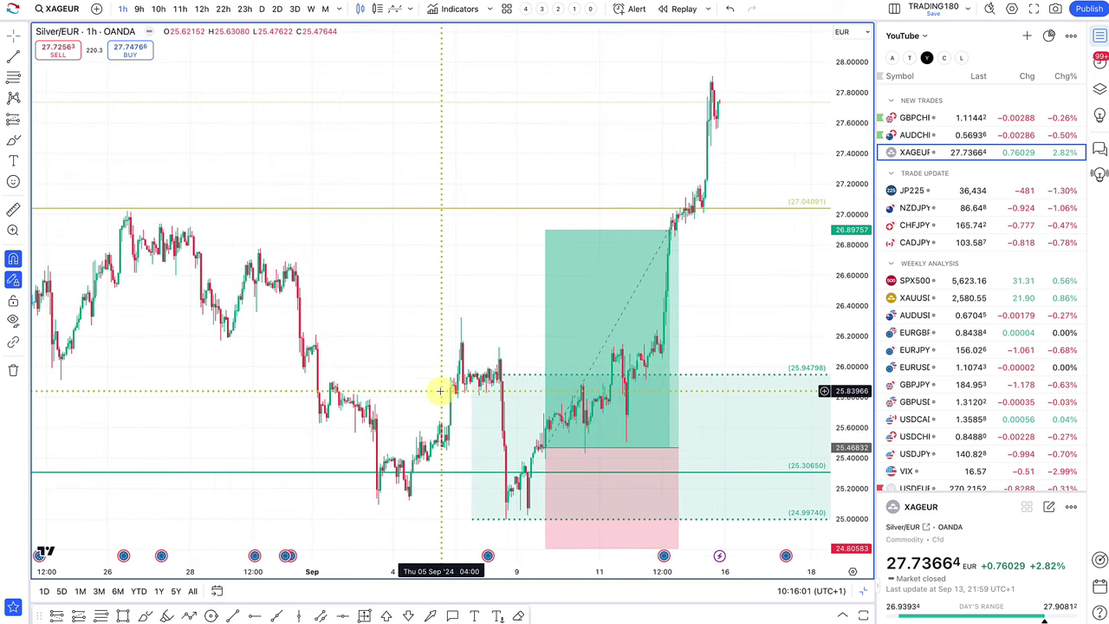
{"action": "scroll", "coordinate": [440, 390], "scroll_direction": "up", "scroll_amount": 3}
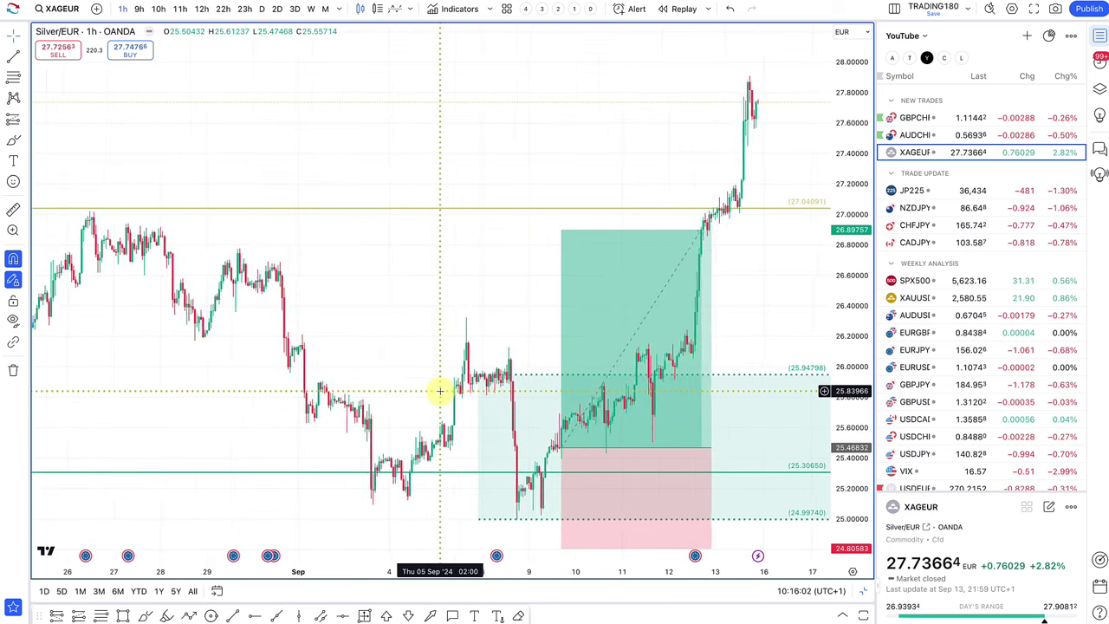
{"action": "left_click", "coordinate": [11, 141]}
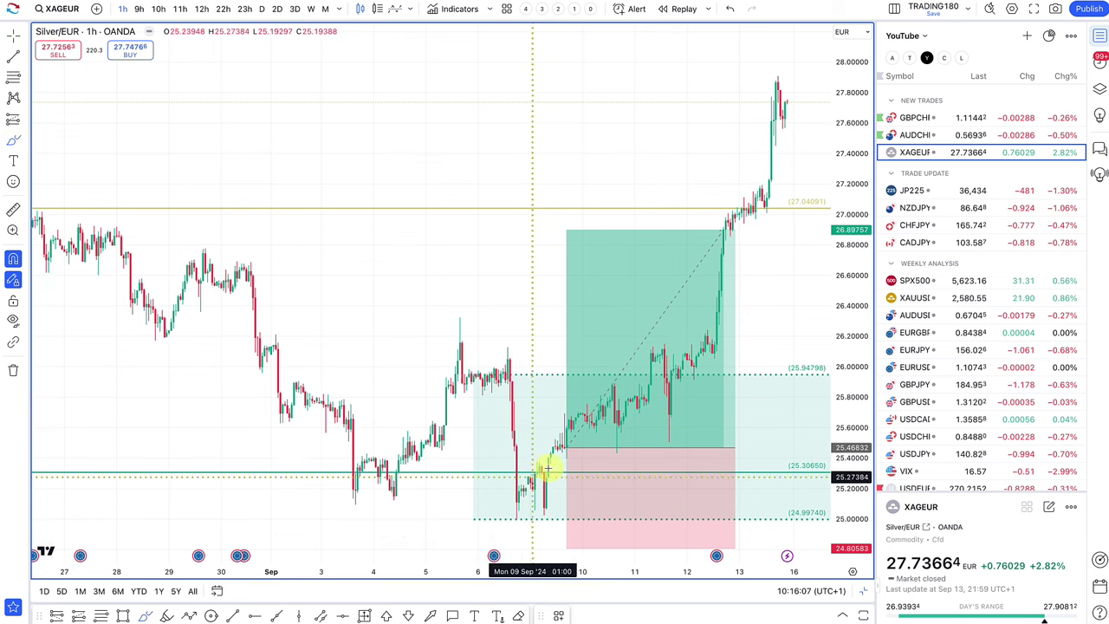
{"action": "scroll", "coordinate": [552, 479], "scroll_direction": "down", "scroll_amount": 3}
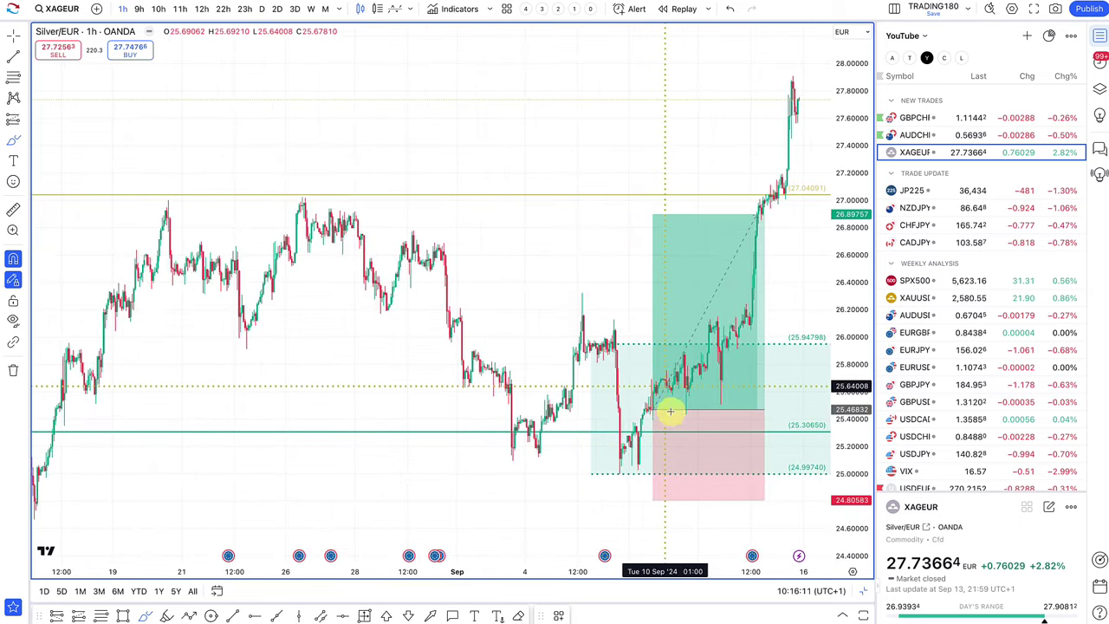
{"action": "scroll", "coordinate": [658, 411], "scroll_direction": "up", "scroll_amount": 5}
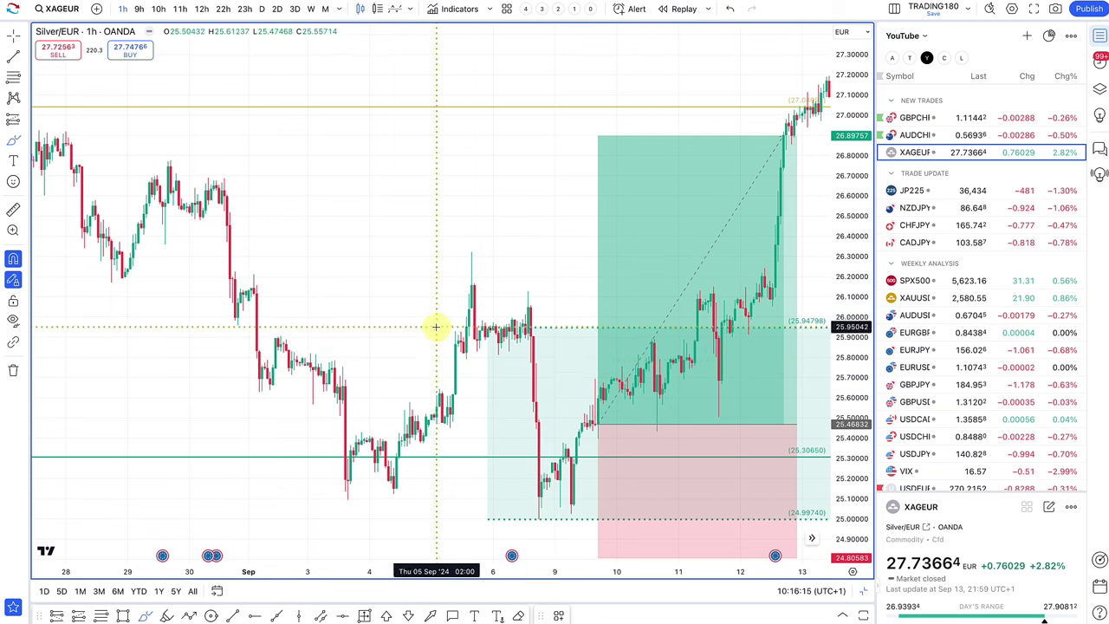
{"action": "left_click", "coordinate": [600, 420]}
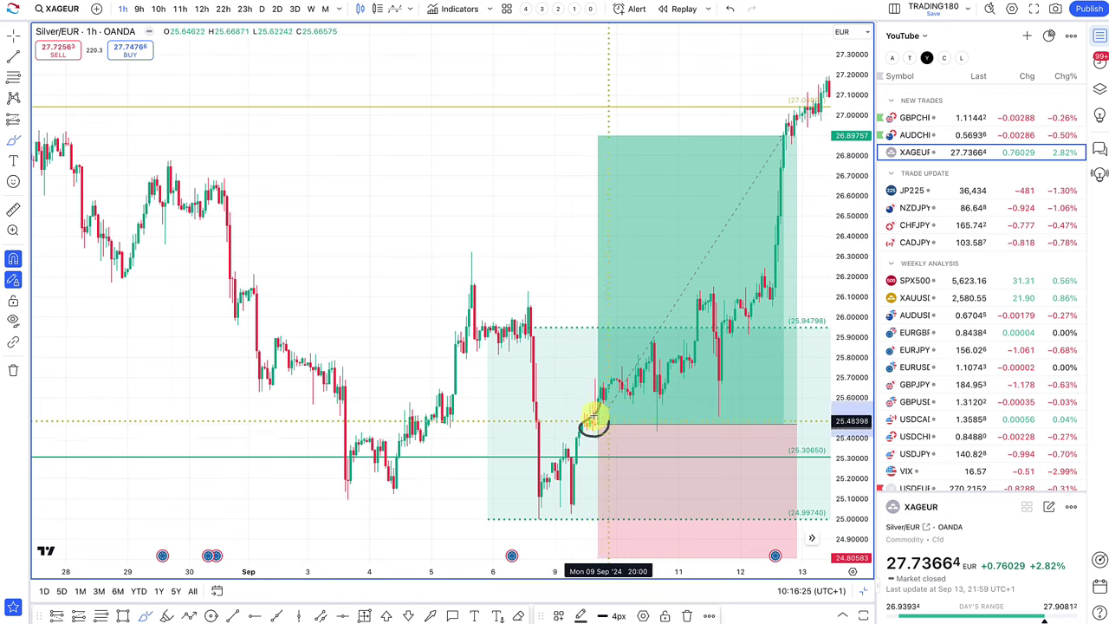
Brush circles around the XAGEUR long position's stop at 24.80583 and the point where price meets its target at 26.89757.
{"action": "scroll", "coordinate": [639, 463], "scroll_direction": "down", "scroll_amount": 4}
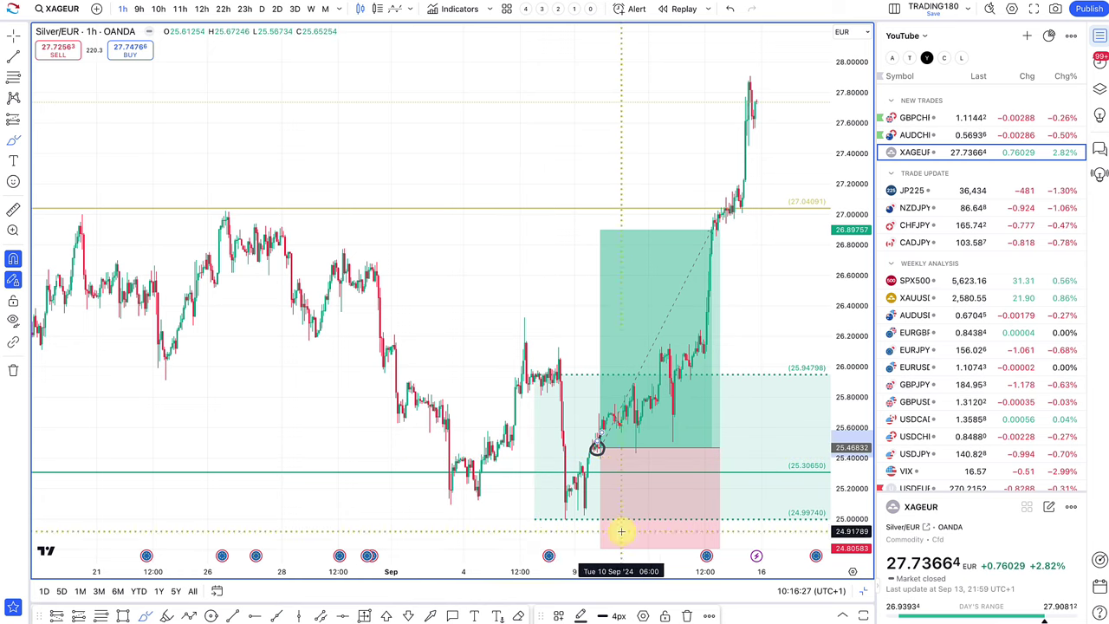
{"action": "left_click_drag", "start_coordinate": [613, 546], "coordinate": [592, 535]}
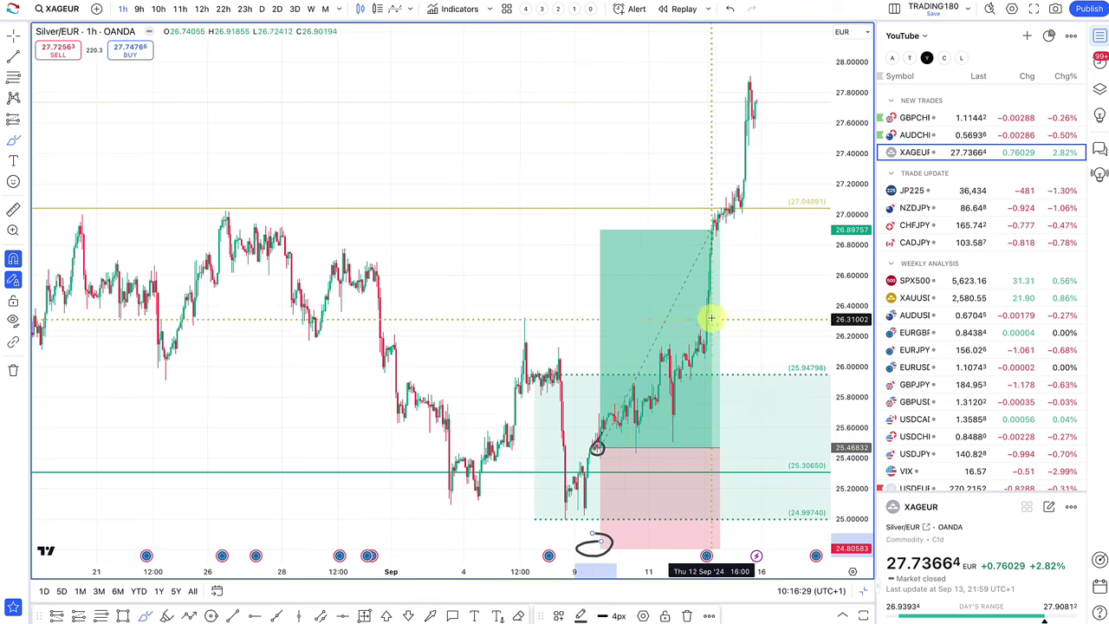
{"action": "scroll", "coordinate": [635, 242], "scroll_direction": "down", "scroll_amount": 3}
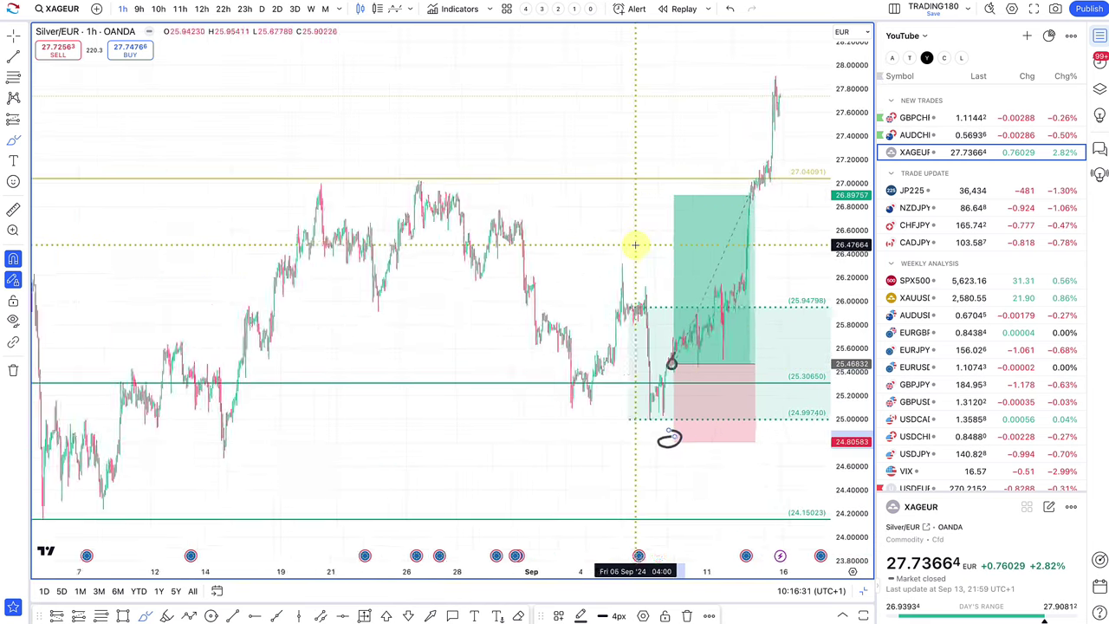
{"action": "scroll", "coordinate": [631, 188], "scroll_direction": "down", "scroll_amount": 3}
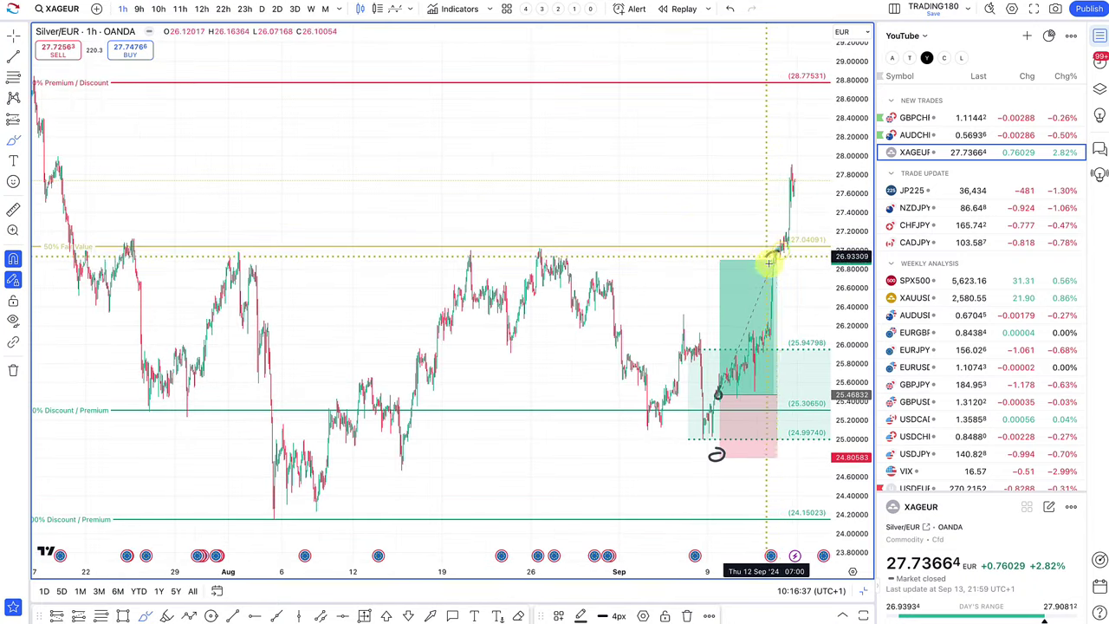
{"action": "scroll", "coordinate": [800, 272], "scroll_direction": "up", "scroll_amount": 4}
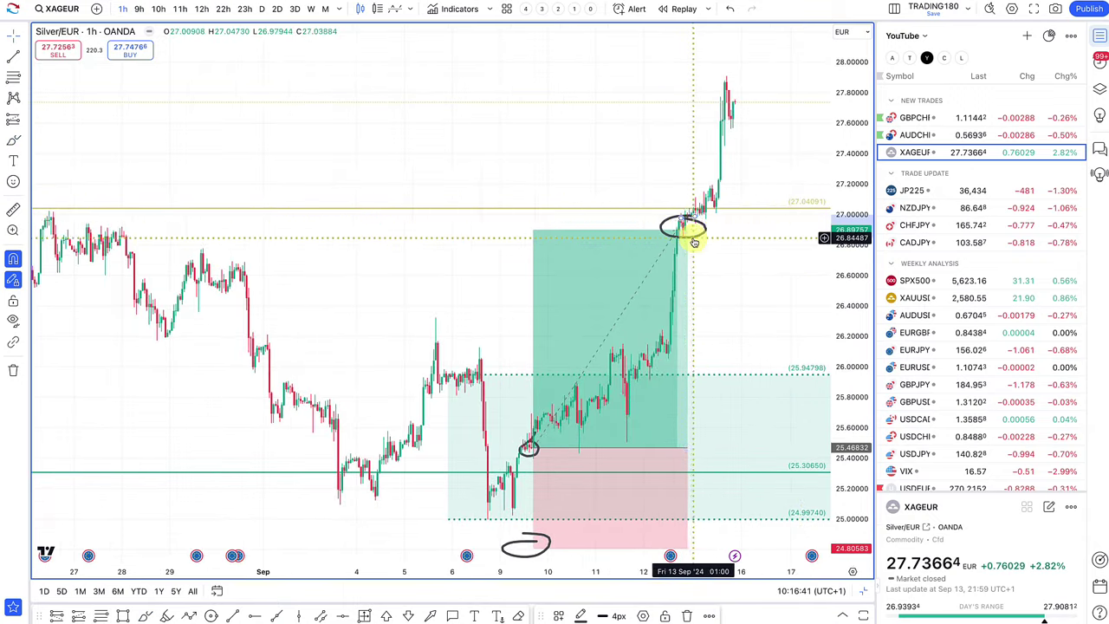
Write the number 25 freehand with the brush in the empty area above XAGEUR's late August highs.
{"action": "scroll", "coordinate": [693, 240], "scroll_direction": "down", "scroll_amount": 3}
{"action": "scroll", "coordinate": [693, 242], "scroll_direction": "down", "scroll_amount": 1}
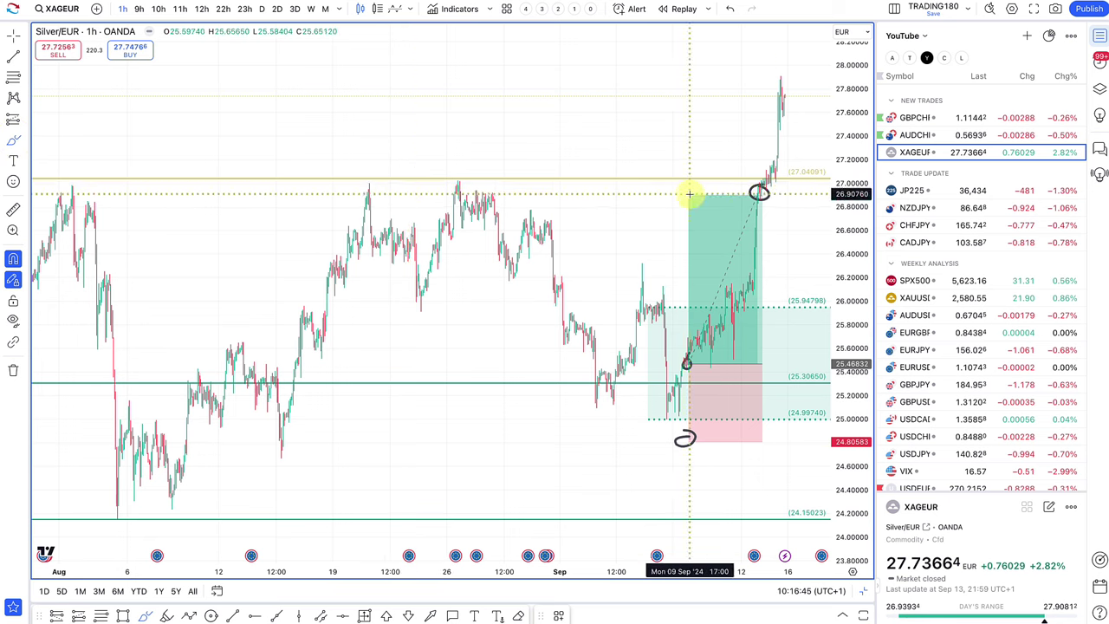
{"action": "mouse_move", "coordinate": [475, 93]}
{"action": "left_mouse_down"}
{"action": "mouse_move", "coordinate": [511, 95]}
{"action": "mouse_move", "coordinate": [521, 140]}
{"action": "left_mouse_up"}
{"action": "left_click_drag", "start_coordinate": [559, 86], "coordinate": [559, 136]}
{"action": "scroll", "coordinate": [404, 217], "scroll_direction": "down", "scroll_amount": 2}
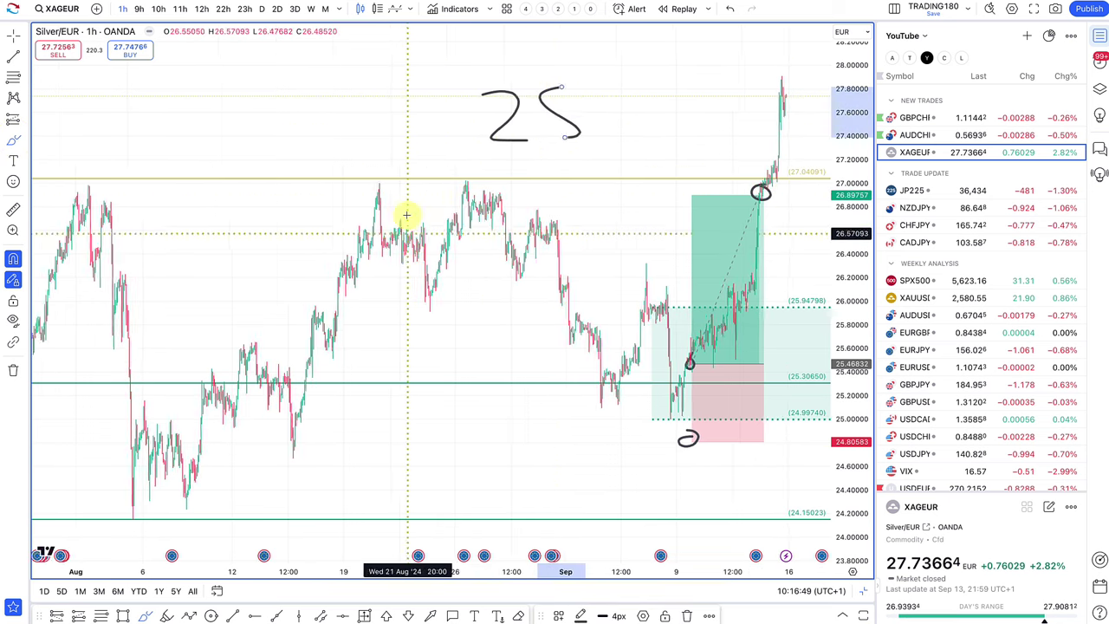
Brush circles around XAGEUR's late July, early August, 20 August and 26 August highs at the 50% Fair Value level.
{"action": "scroll", "coordinate": [192, 204], "scroll_direction": "down", "scroll_amount": 2}
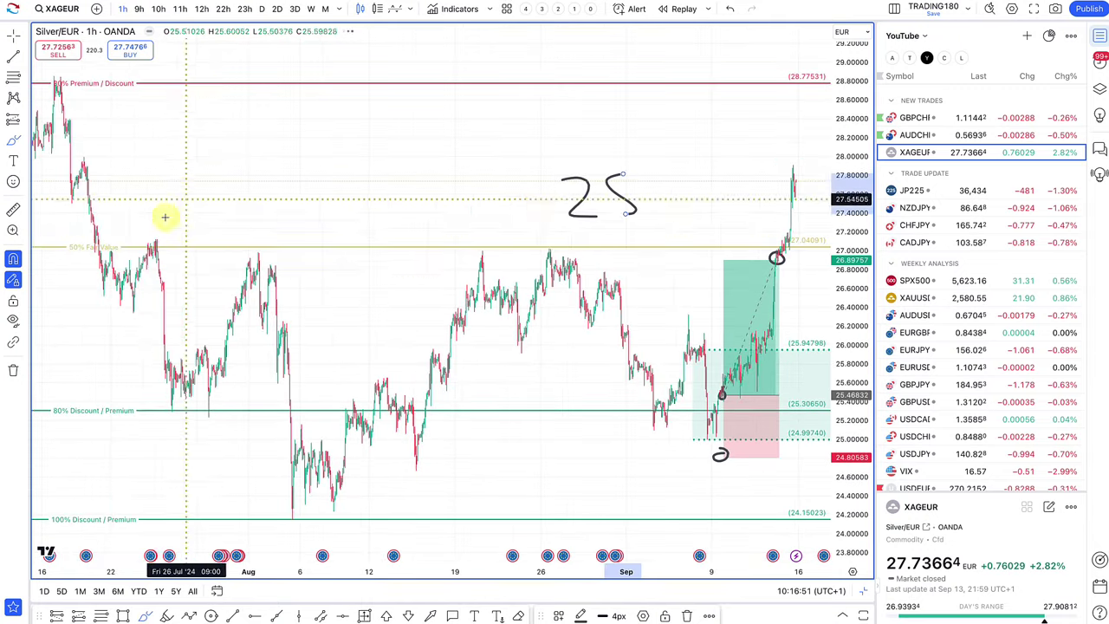
{"action": "mouse_move", "coordinate": [161, 218]}
{"action": "left_mouse_down"}
{"action": "mouse_move", "coordinate": [129, 247]}
{"action": "mouse_move", "coordinate": [177, 227]}
{"action": "left_mouse_up"}
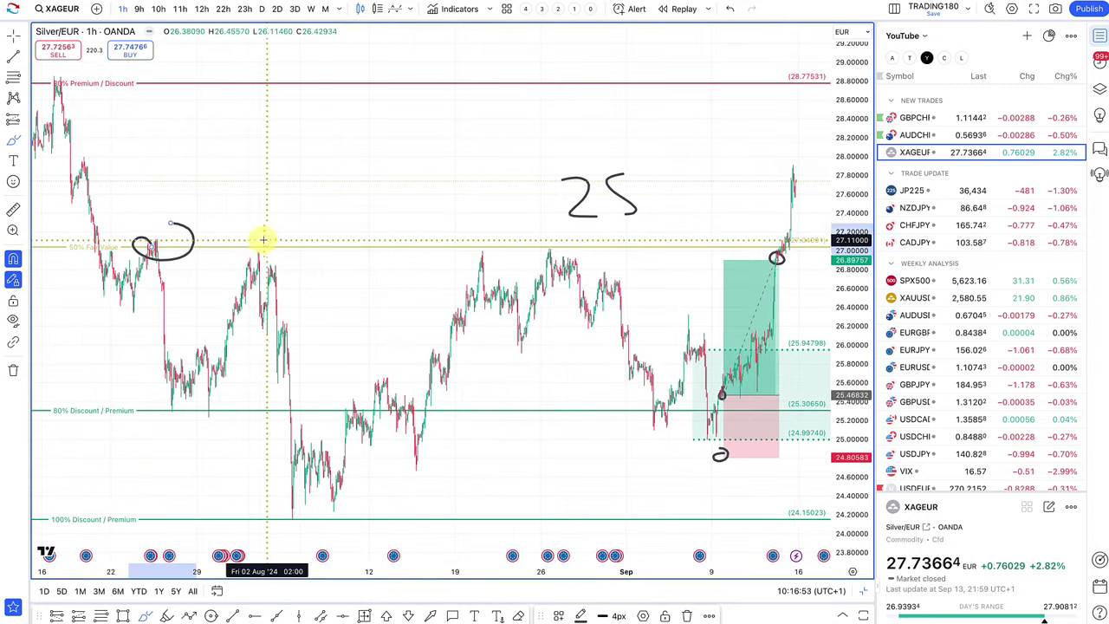
{"action": "mouse_move", "coordinate": [262, 240]}
{"action": "left_mouse_down"}
{"action": "mouse_move", "coordinate": [297, 254]}
{"action": "mouse_move", "coordinate": [277, 239]}
{"action": "left_mouse_up"}
{"action": "left_click_drag", "start_coordinate": [479, 227], "coordinate": [475, 250]}
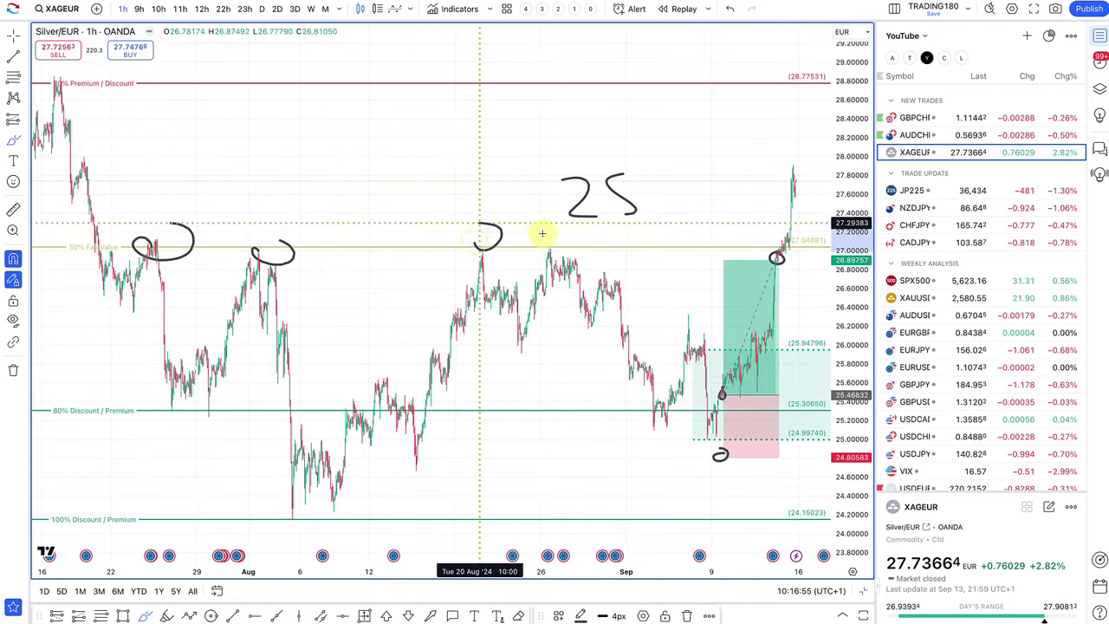
{"action": "mouse_move", "coordinate": [557, 232]}
{"action": "left_mouse_down"}
{"action": "mouse_move", "coordinate": [537, 247]}
{"action": "mouse_move", "coordinate": [559, 232]}
{"action": "left_mouse_up"}
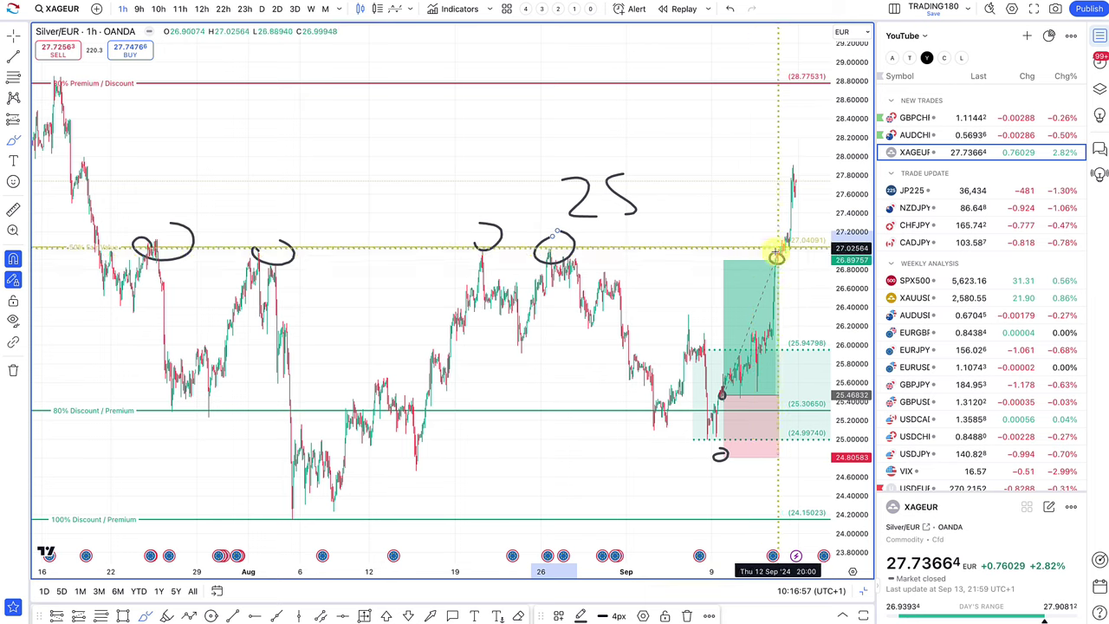
{"action": "scroll", "coordinate": [785, 286], "scroll_direction": "down", "scroll_amount": 2}
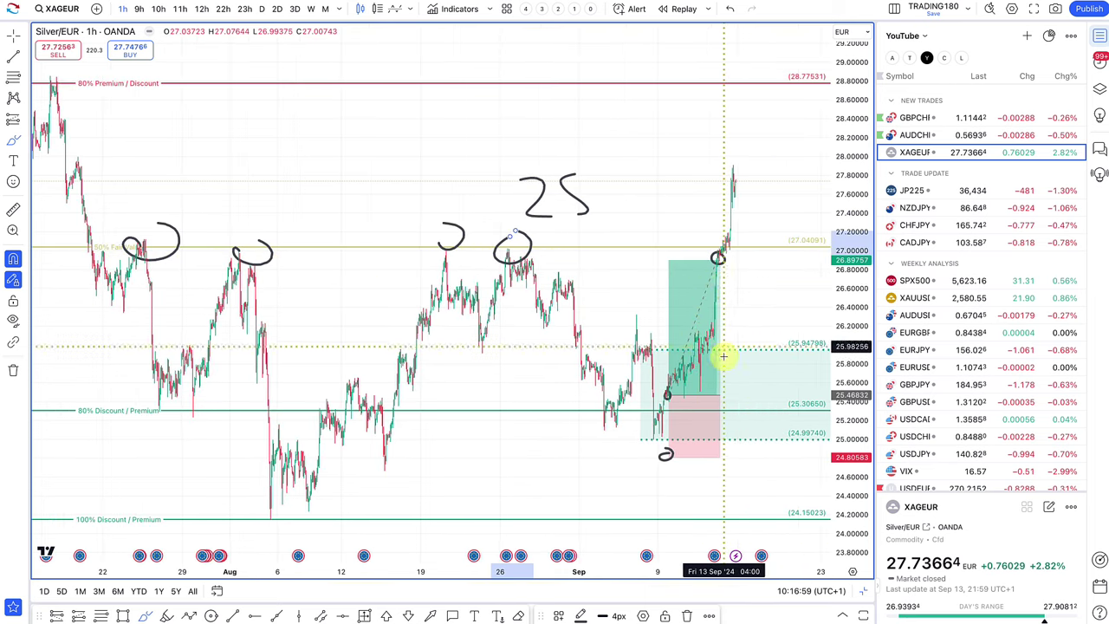
Trace XAGEUR's rally into the 50% Fair Value level with the brush and sketch a projected drop to the 25.94798 zone with a rebound.
{"action": "scroll", "coordinate": [718, 333], "scroll_direction": "up", "scroll_amount": 4}
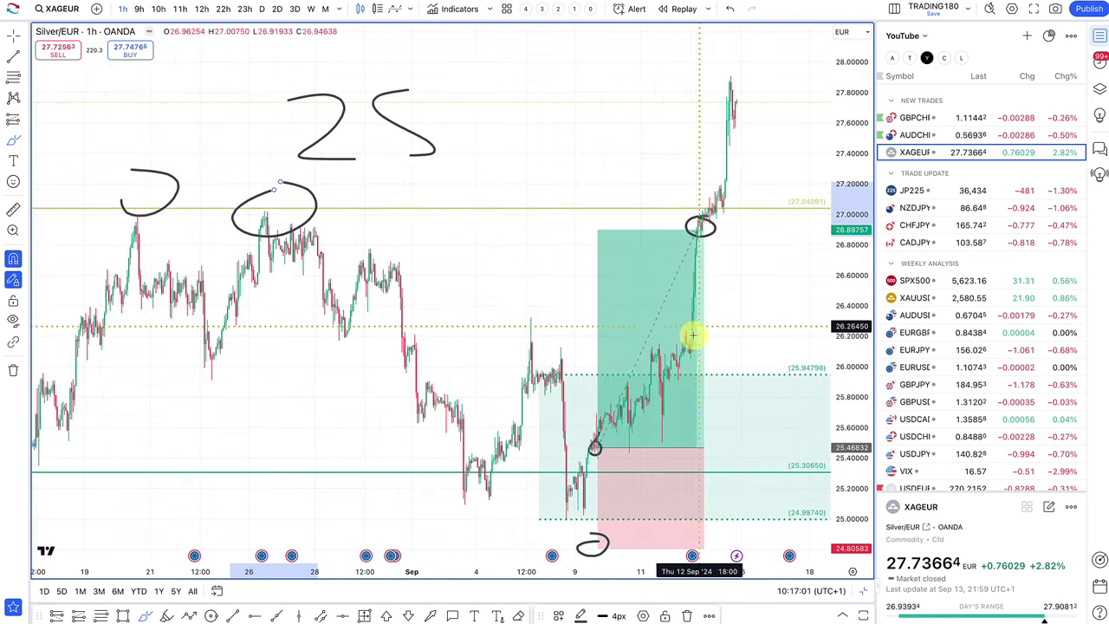
{"action": "left_click_drag", "start_coordinate": [699, 284], "coordinate": [718, 206]}
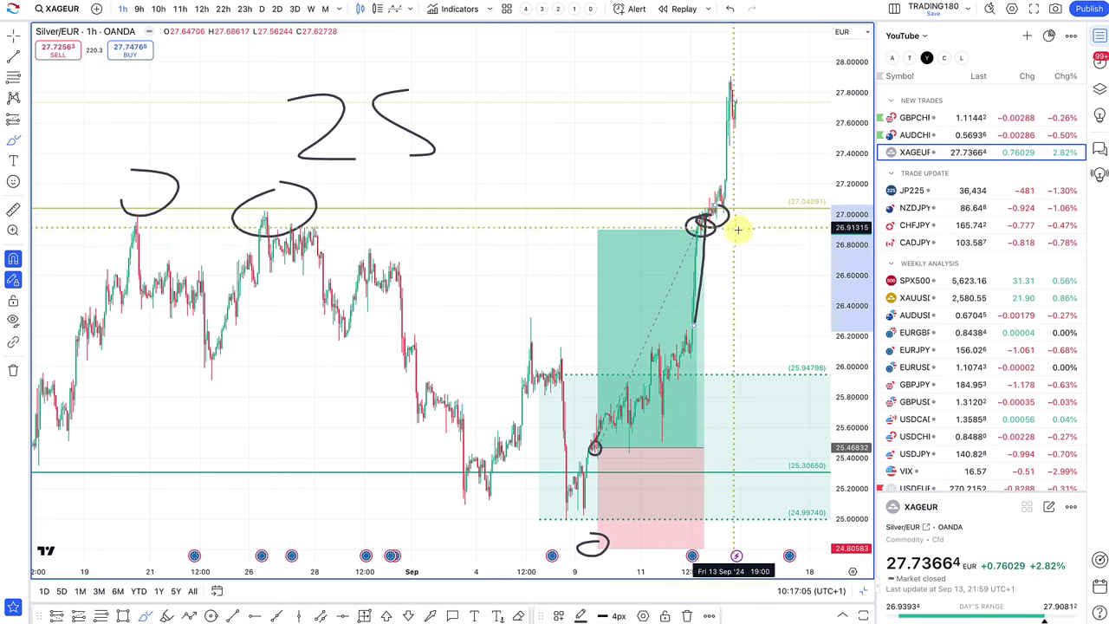
{"action": "mouse_move", "coordinate": [718, 211]}
{"action": "left_mouse_down"}
{"action": "mouse_move", "coordinate": [756, 350]}
{"action": "mouse_move", "coordinate": [787, 292]}
{"action": "mouse_move", "coordinate": [800, 328]}
{"action": "left_mouse_up"}
{"action": "scroll", "coordinate": [727, 177], "scroll_direction": "down", "scroll_amount": 3}
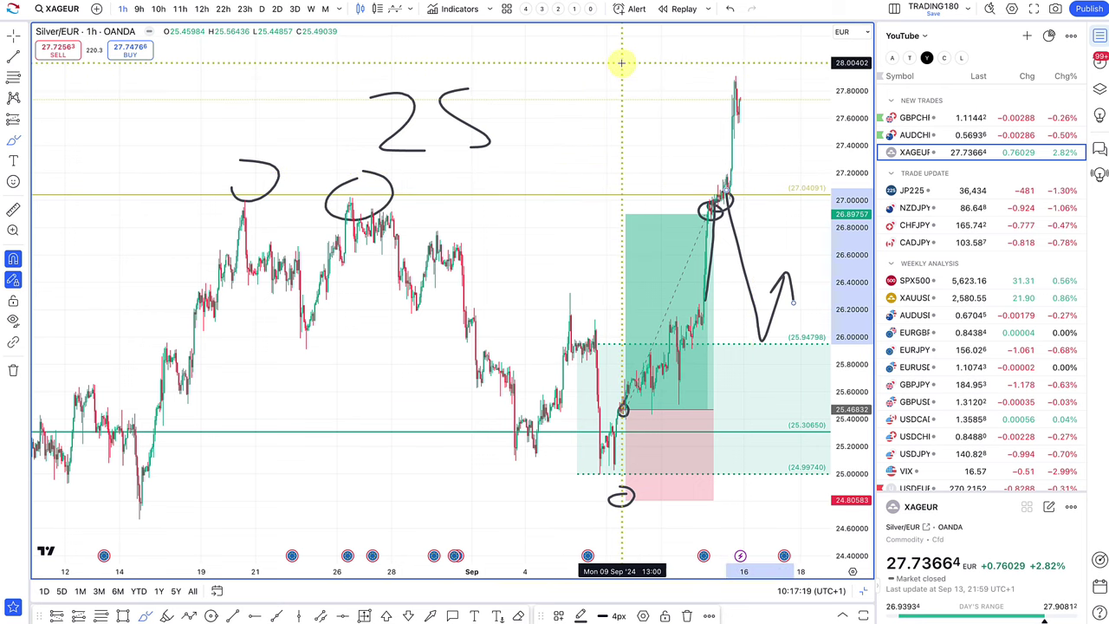
Write the number 50 beside the 25 with the brush, and trace the rally above Fair Value up to a circled 13 September high.
{"action": "mouse_move", "coordinate": [619, 64]}
{"action": "left_mouse_down"}
{"action": "mouse_move", "coordinate": [575, 79]}
{"action": "mouse_move", "coordinate": [622, 93]}
{"action": "mouse_move", "coordinate": [584, 133]}
{"action": "left_mouse_up"}
{"action": "left_click_drag", "start_coordinate": [653, 83], "coordinate": [639, 84]}
{"action": "mouse_move", "coordinate": [724, 197]}
{"action": "left_mouse_down"}
{"action": "mouse_move", "coordinate": [754, 89]}
{"action": "mouse_move", "coordinate": [718, 75]}
{"action": "mouse_move", "coordinate": [751, 144]}
{"action": "mouse_move", "coordinate": [730, 222]}
{"action": "left_mouse_up"}
{"action": "scroll", "coordinate": [730, 222], "scroll_direction": "down", "scroll_amount": 5}
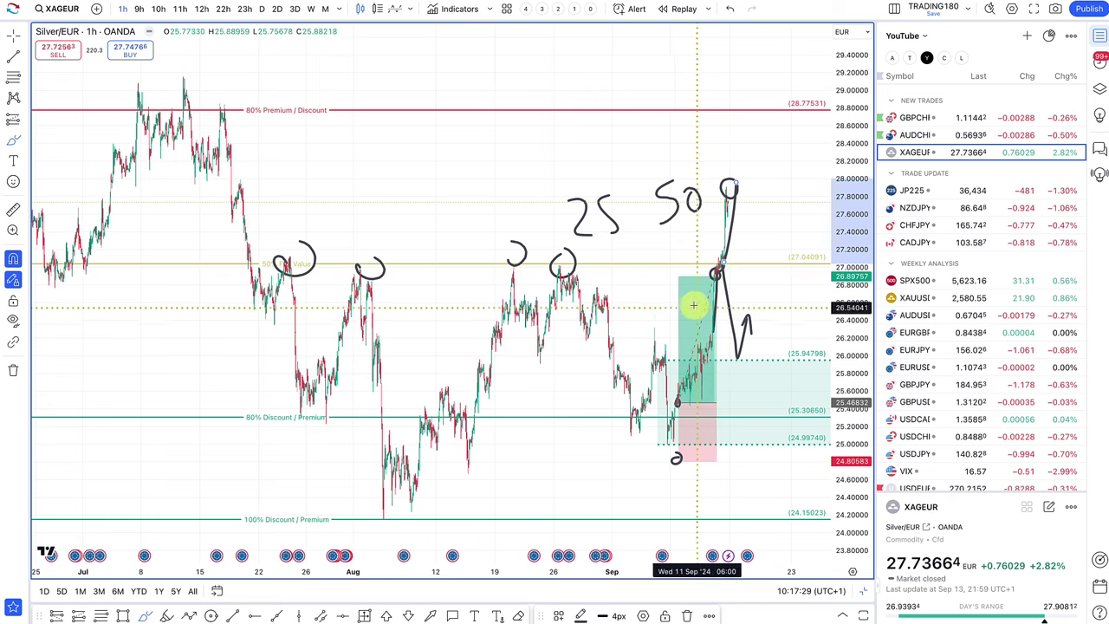
Open the AUDCHF chart and focus on the two September long positions and their entry levels.
{"action": "left_click", "coordinate": [935, 136]}
{"action": "scroll", "coordinate": [755, 301], "scroll_direction": "up", "scroll_amount": 5}
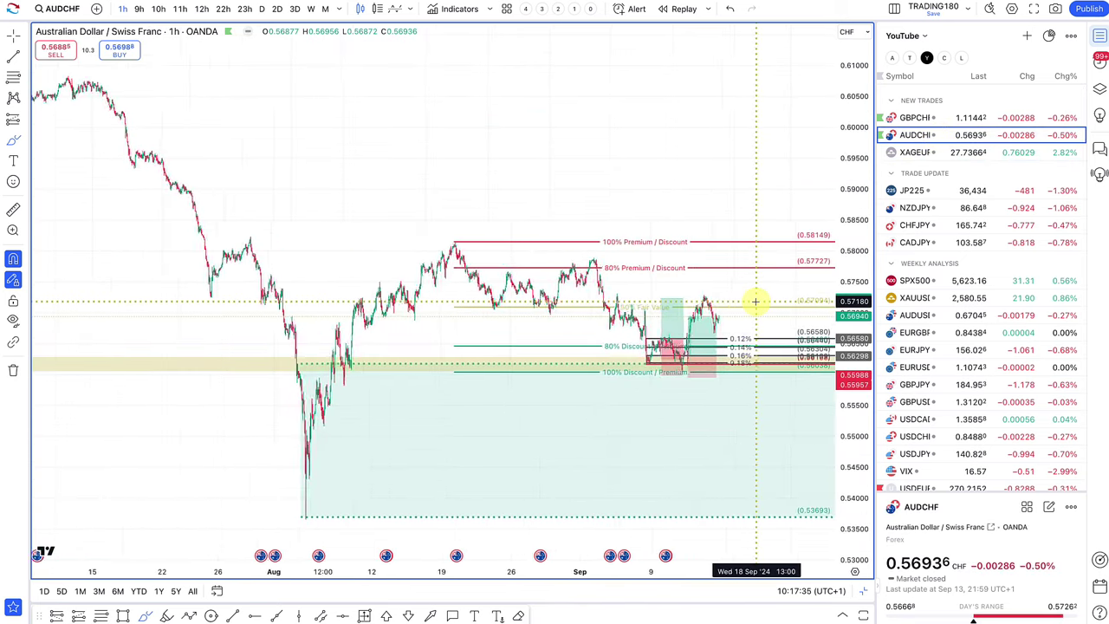
{"action": "scroll", "coordinate": [622, 285], "scroll_direction": "up", "scroll_amount": 4}
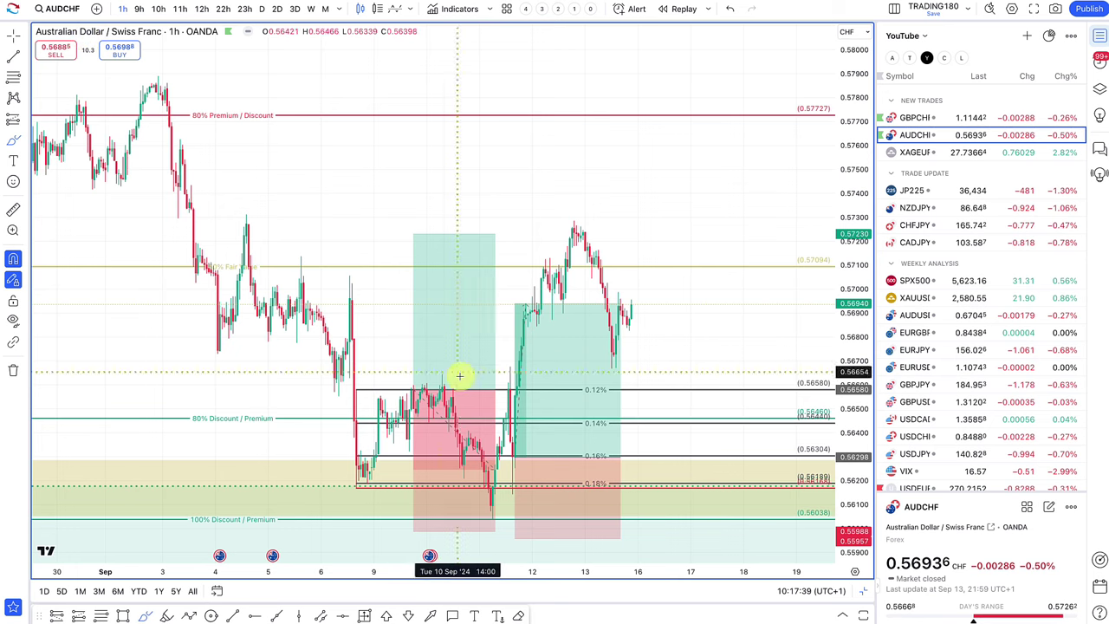
{"action": "scroll", "coordinate": [490, 473], "scroll_direction": "up", "scroll_amount": 1}
{"action": "scroll", "coordinate": [490, 473], "scroll_direction": "up", "scroll_amount": 1}
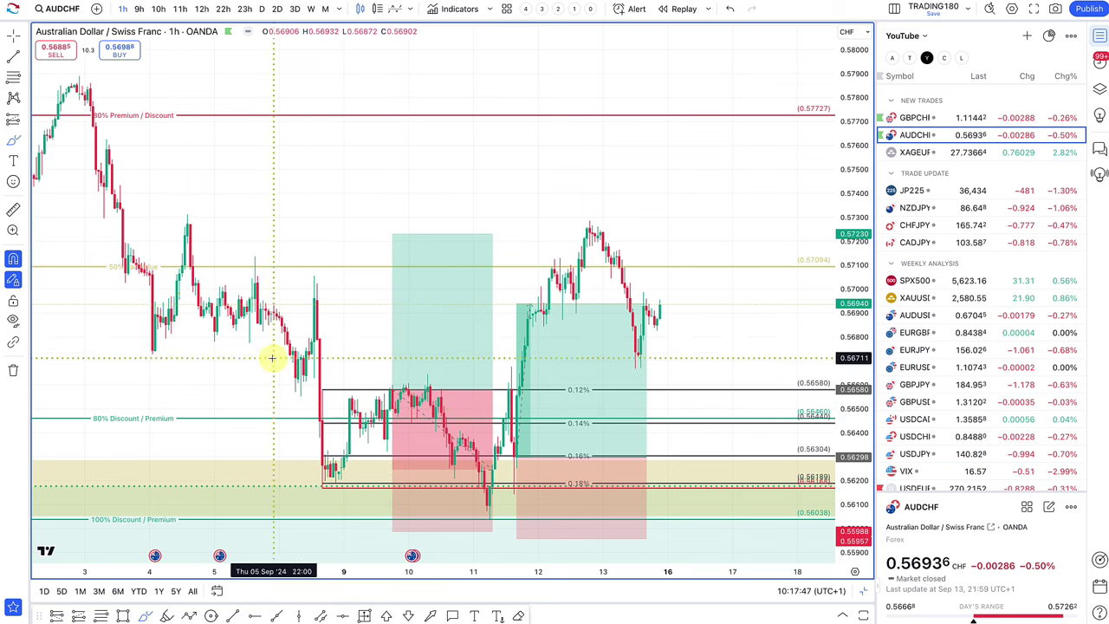
Outline AUDCHF's 4–6 September consolidation and the sharp drop after it with the brush, and undo both strokes.
{"action": "left_click", "coordinate": [13, 140]}
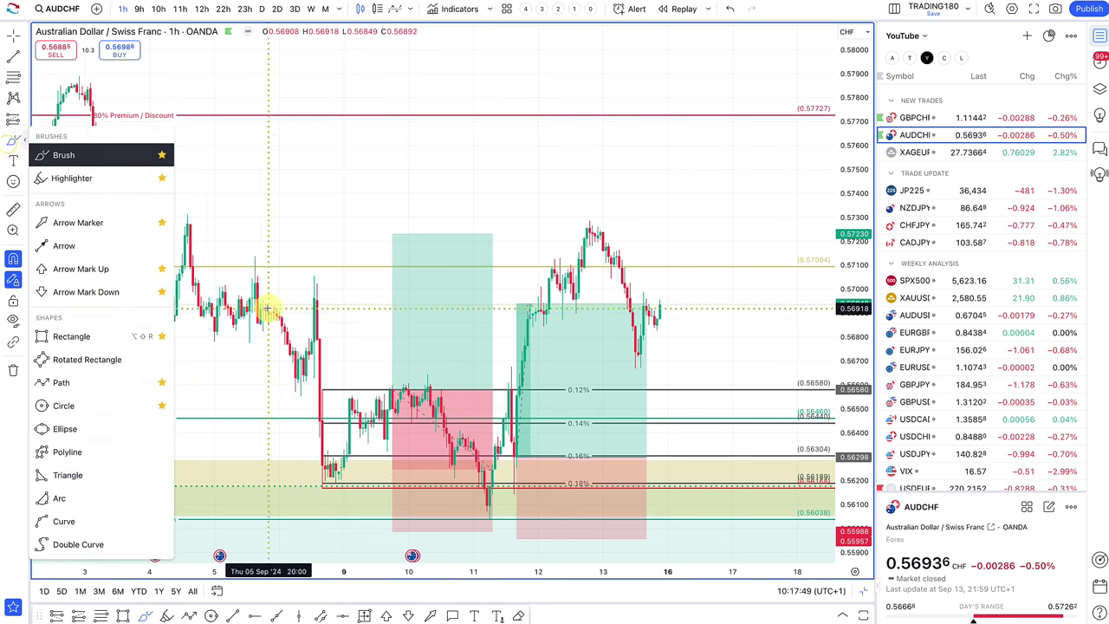
{"action": "mouse_move", "coordinate": [259, 280]}
{"action": "left_mouse_down"}
{"action": "mouse_move", "coordinate": [112, 335]}
{"action": "mouse_move", "coordinate": [257, 251]}
{"action": "left_mouse_up"}
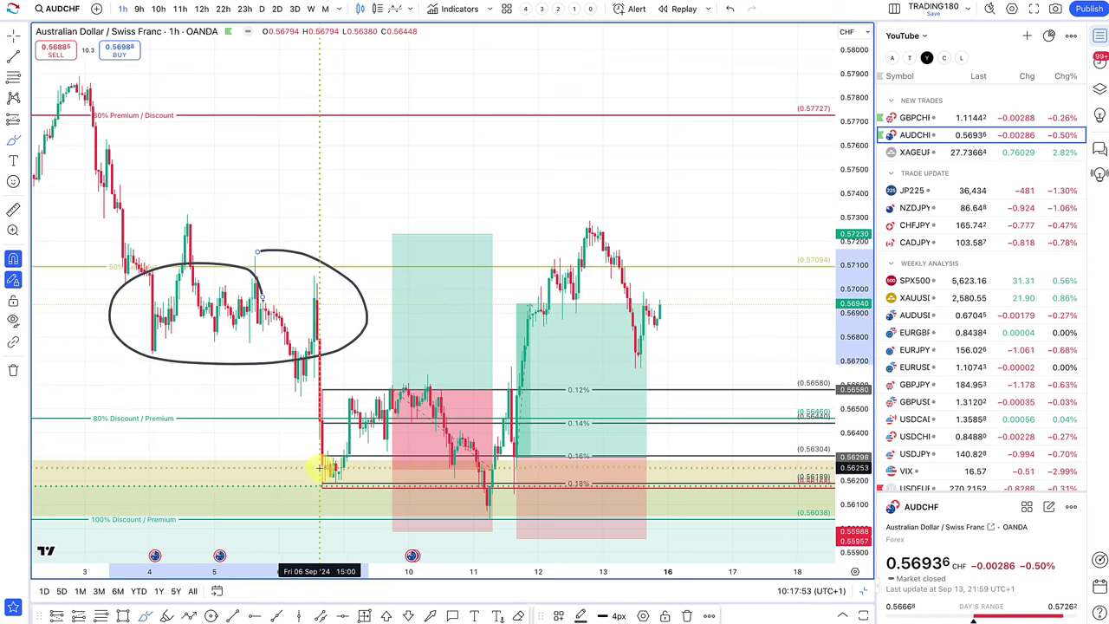
{"action": "mouse_move", "coordinate": [305, 305]}
{"action": "left_mouse_down"}
{"action": "mouse_move", "coordinate": [299, 475]}
{"action": "mouse_move", "coordinate": [337, 386]}
{"action": "left_mouse_up"}
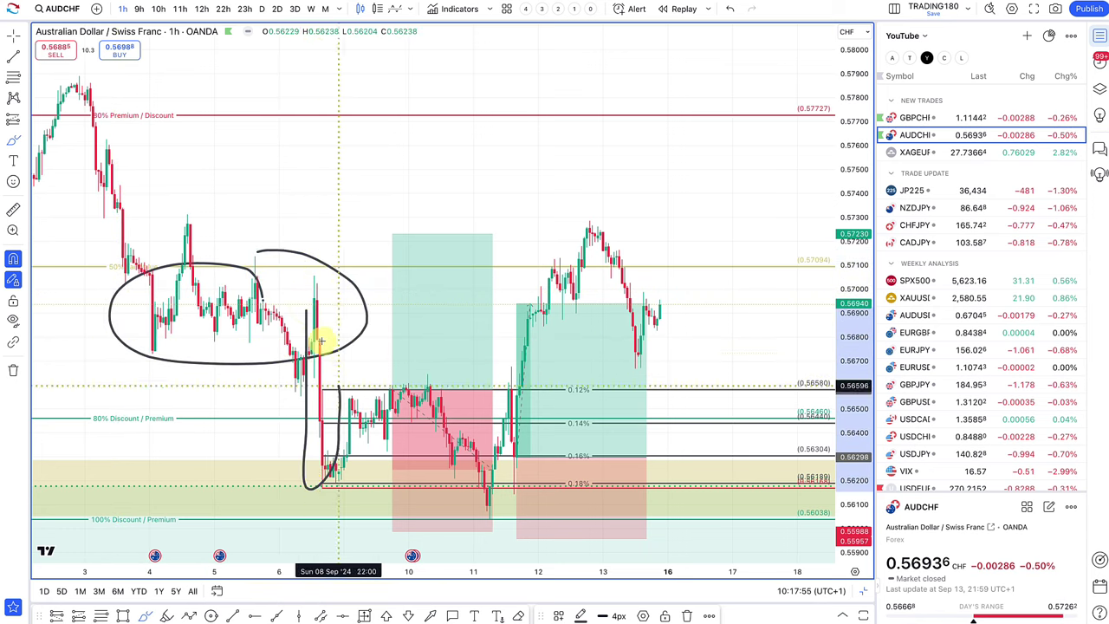
{"action": "key", "text": "ctrl+z"}
{"action": "key", "text": "ctrl+z"}
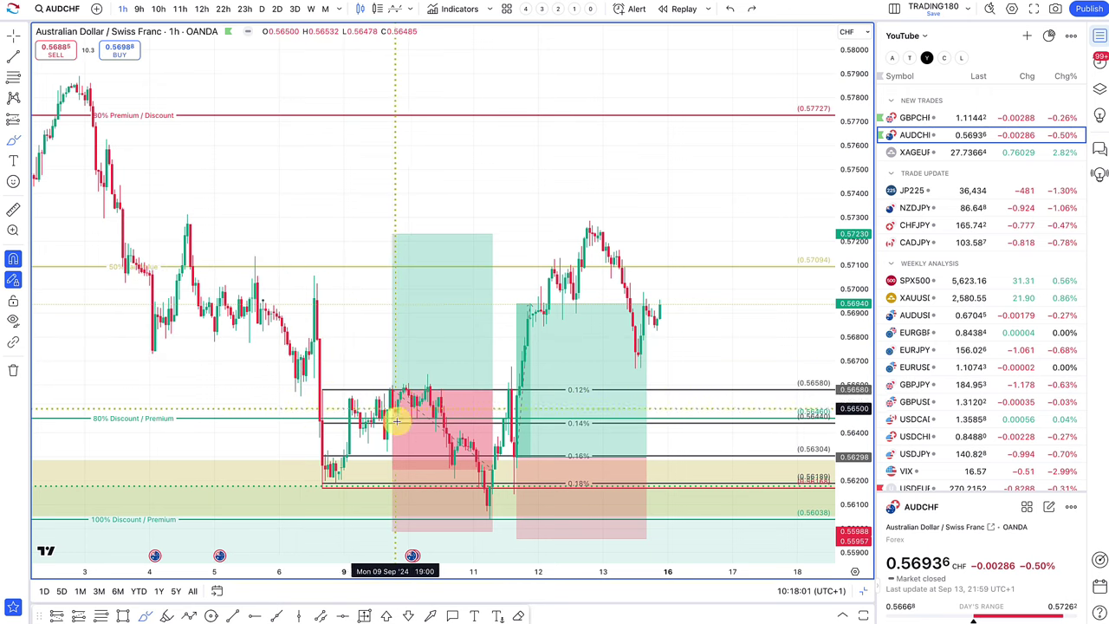
Brush circles at AUDCHF's first long entry at 0.56580 and the lower entry levels, and trace the fall to the 11 September low.
{"action": "scroll", "coordinate": [399, 389], "scroll_direction": "up", "scroll_amount": 3}
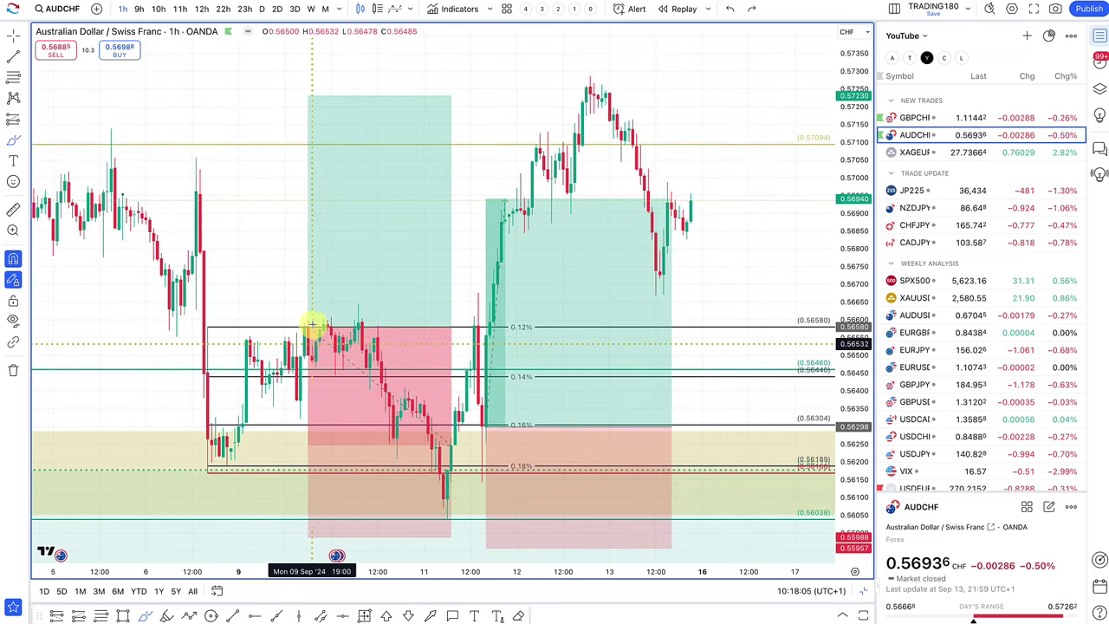
{"action": "mouse_move", "coordinate": [305, 313]}
{"action": "left_mouse_down"}
{"action": "mouse_move", "coordinate": [337, 345]}
{"action": "mouse_move", "coordinate": [304, 327]}
{"action": "left_mouse_up"}
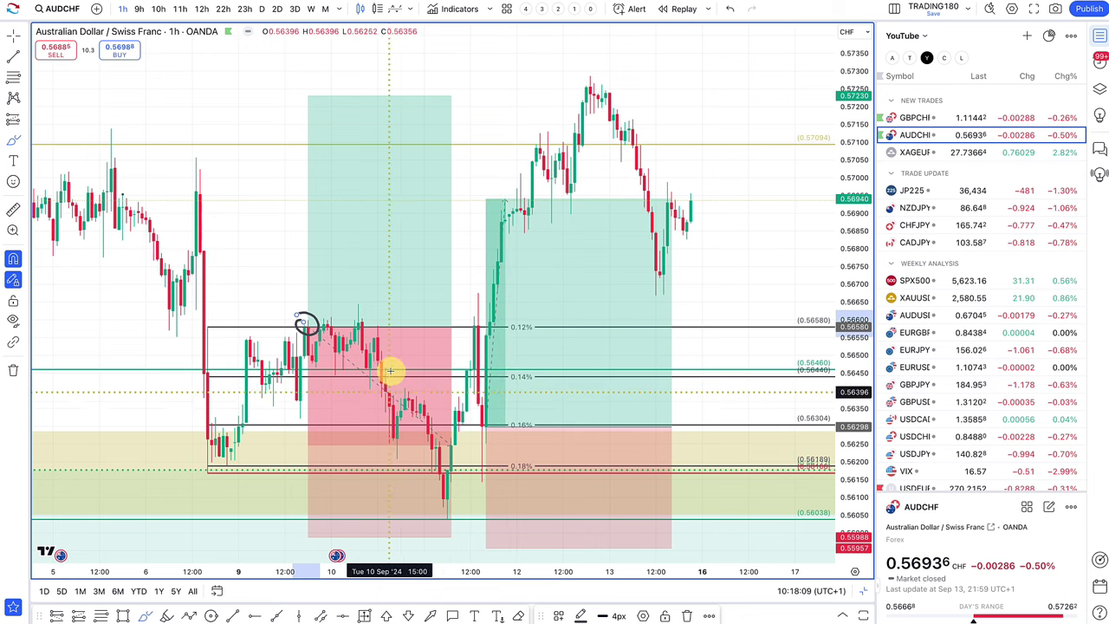
{"action": "mouse_move", "coordinate": [394, 374]}
{"action": "left_mouse_down"}
{"action": "mouse_move", "coordinate": [408, 367]}
{"action": "mouse_move", "coordinate": [396, 382]}
{"action": "left_mouse_up"}
{"action": "mouse_move", "coordinate": [444, 440]}
{"action": "left_mouse_down"}
{"action": "mouse_move", "coordinate": [436, 421]}
{"action": "mouse_move", "coordinate": [449, 429]}
{"action": "mouse_move", "coordinate": [438, 430]}
{"action": "mouse_move", "coordinate": [433, 453]}
{"action": "left_mouse_up"}
{"action": "mouse_move", "coordinate": [342, 309]}
{"action": "left_mouse_down"}
{"action": "mouse_move", "coordinate": [433, 445]}
{"action": "mouse_move", "coordinate": [448, 495]}
{"action": "mouse_move", "coordinate": [438, 468]}
{"action": "mouse_move", "coordinate": [458, 476]}
{"action": "mouse_move", "coordinate": [436, 466]}
{"action": "left_mouse_up"}
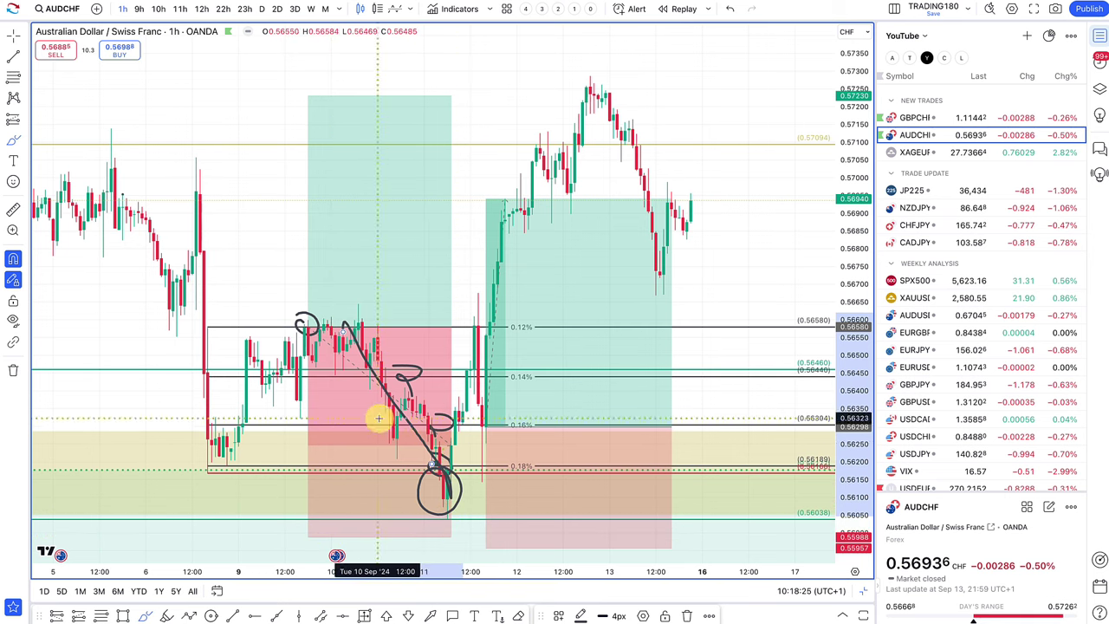
Test the first AUDCHF long position's entry at 0.56188, settle it at 0.56302 near the 0.16% level, and set its target to 0.56679.
{"action": "left_click", "coordinate": [421, 431]}
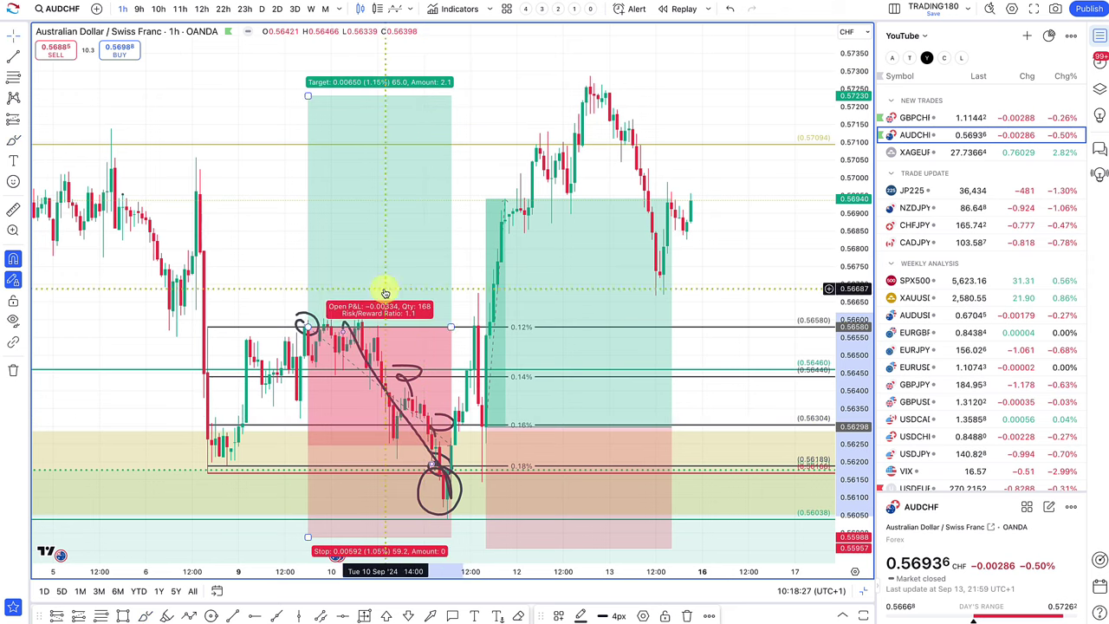
{"action": "left_click_drag", "start_coordinate": [310, 350], "coordinate": [340, 472]}
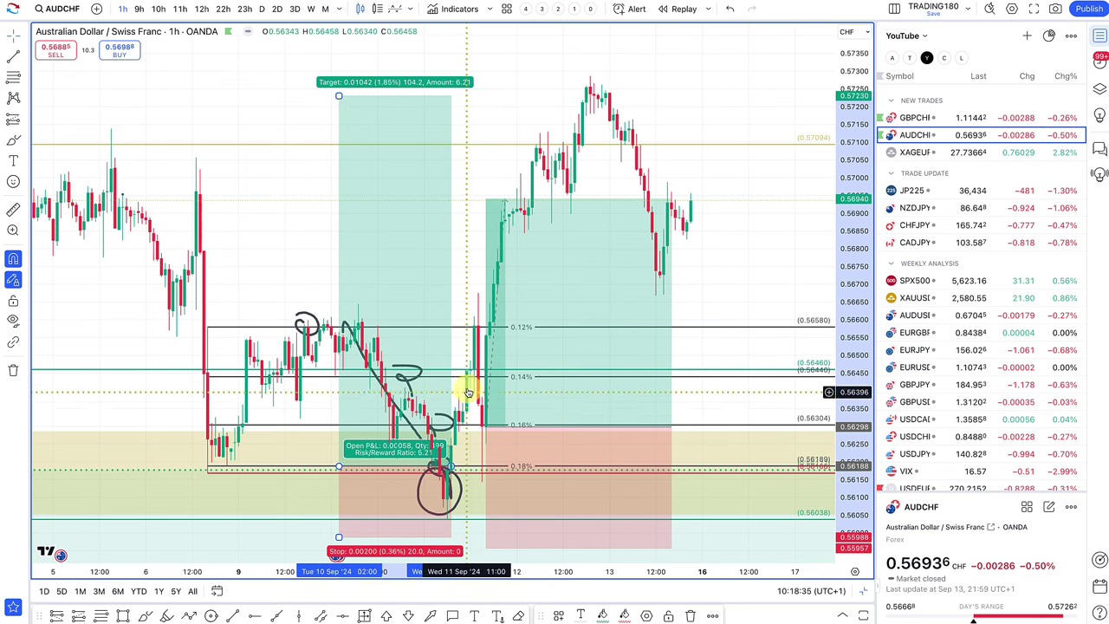
{"action": "left_click_drag", "start_coordinate": [338, 95], "coordinate": [464, 401]}
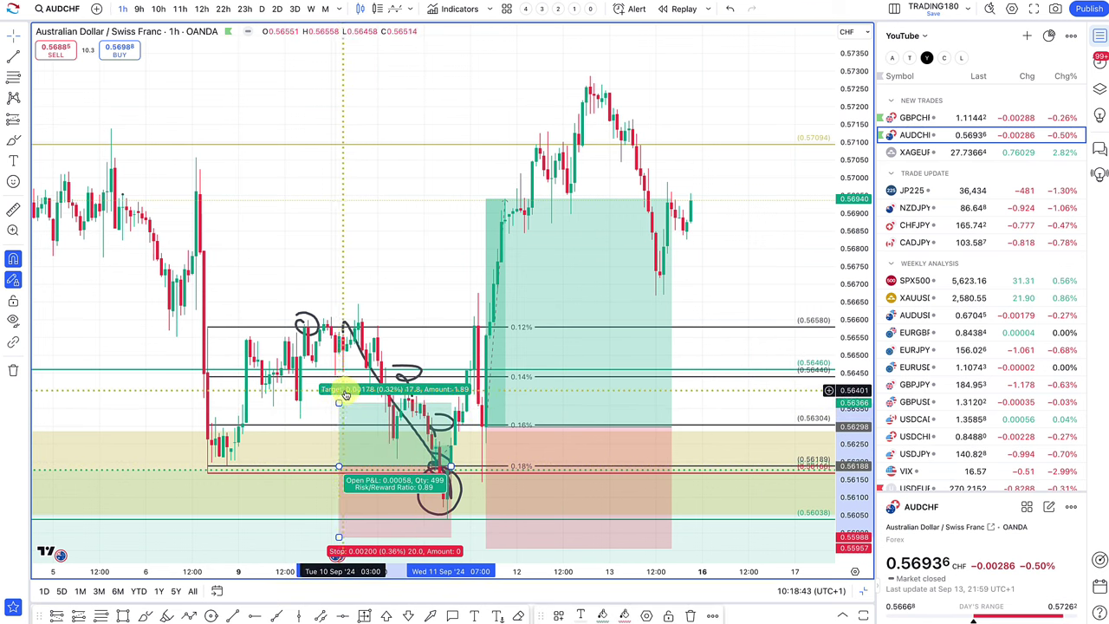
{"action": "left_click_drag", "start_coordinate": [340, 401], "coordinate": [392, 273]}
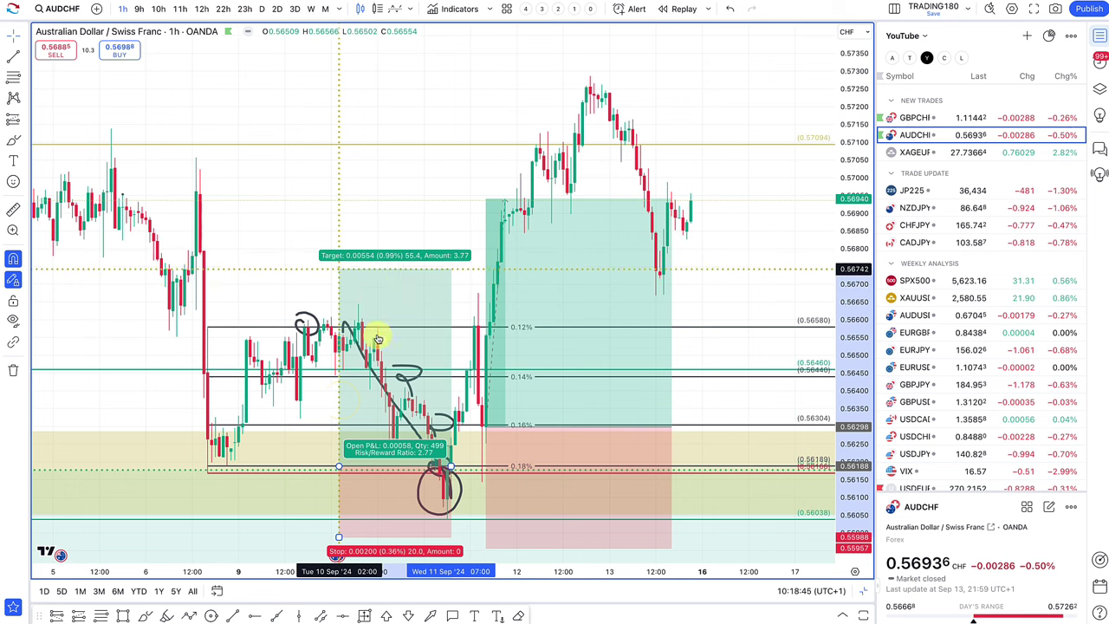
{"action": "left_click_drag", "start_coordinate": [342, 446], "coordinate": [341, 425]}
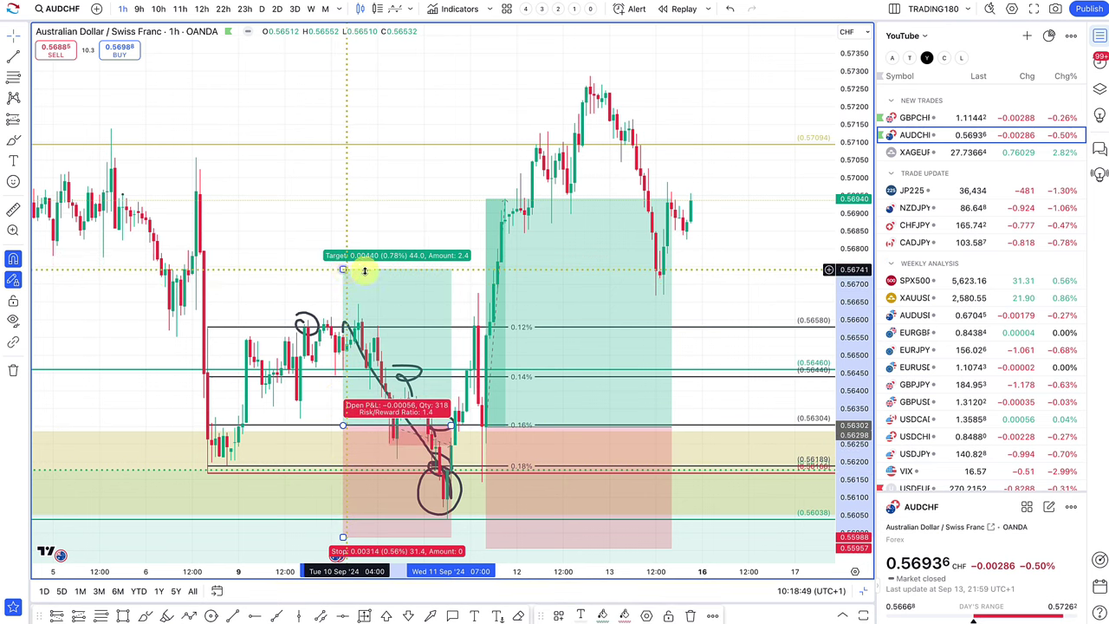
{"action": "left_click_drag", "start_coordinate": [365, 270], "coordinate": [453, 292]}
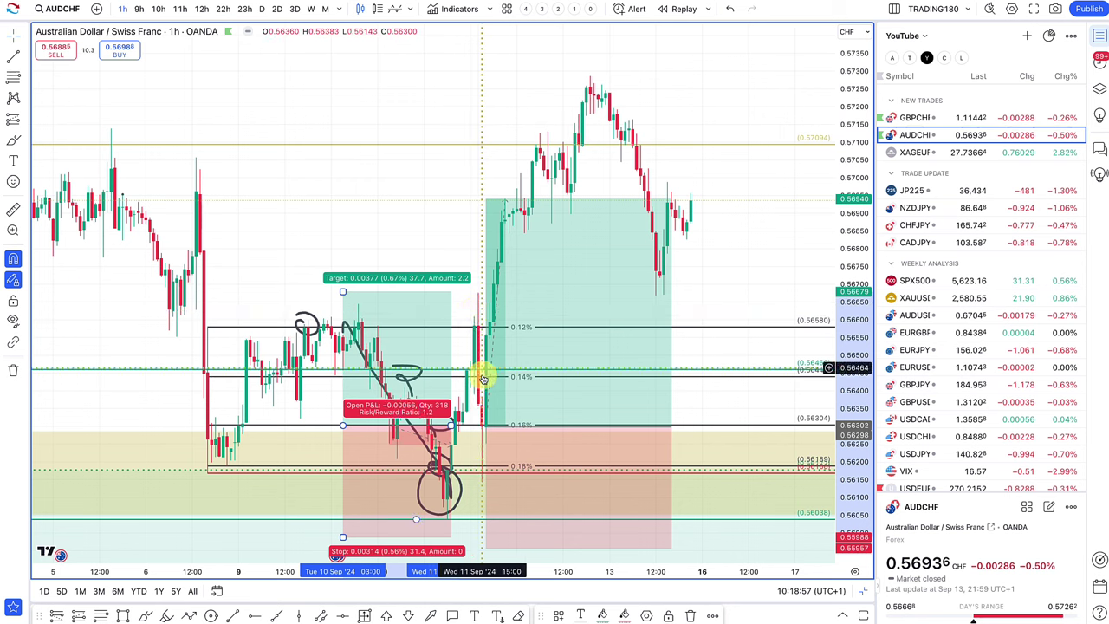
Draw a retracement over the 11 September 15:00 candle's wick from 0.56298 to 0.56143 and apply the DISCOUNT ENTRIES 3 template.
{"action": "left_click", "coordinate": [484, 444]}
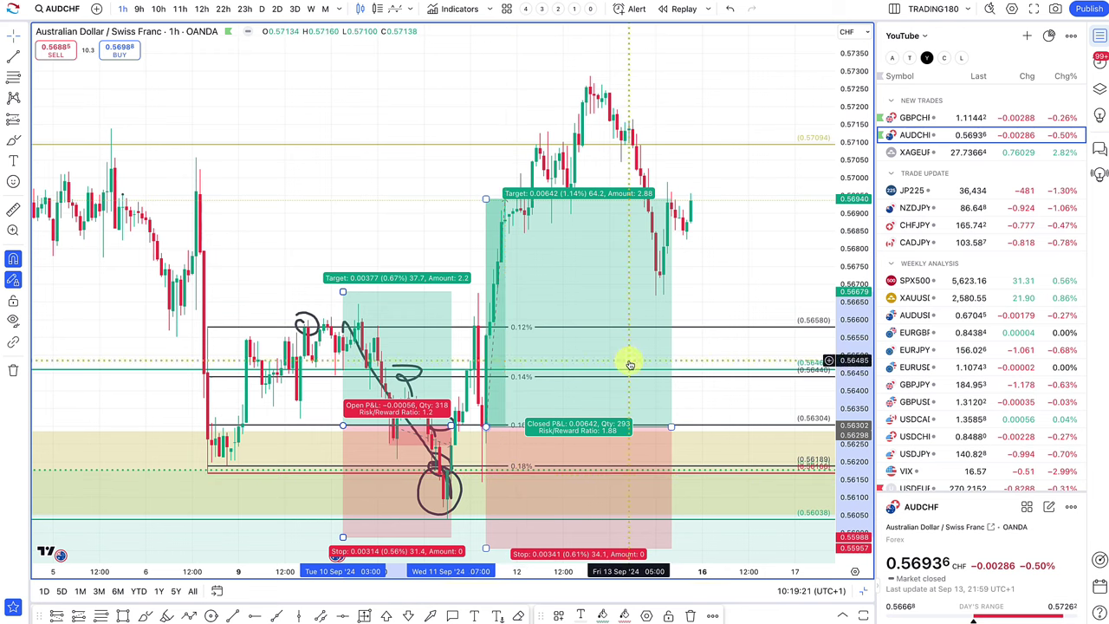
{"action": "left_click", "coordinate": [686, 318]}
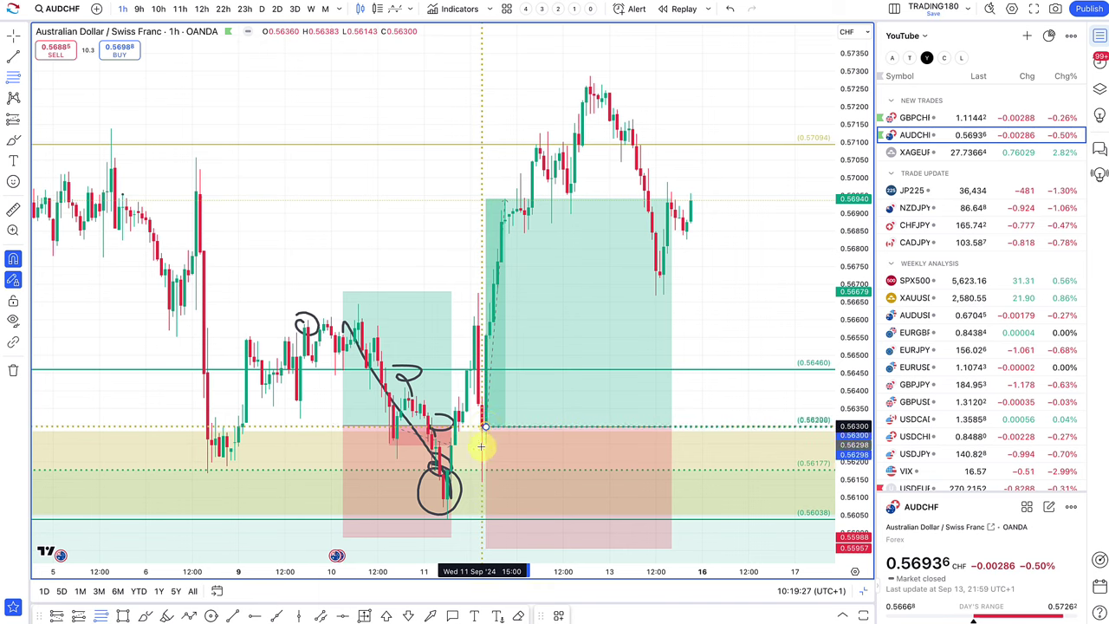
{"action": "left_click", "coordinate": [479, 481]}
{"action": "left_click", "coordinate": [571, 615]}
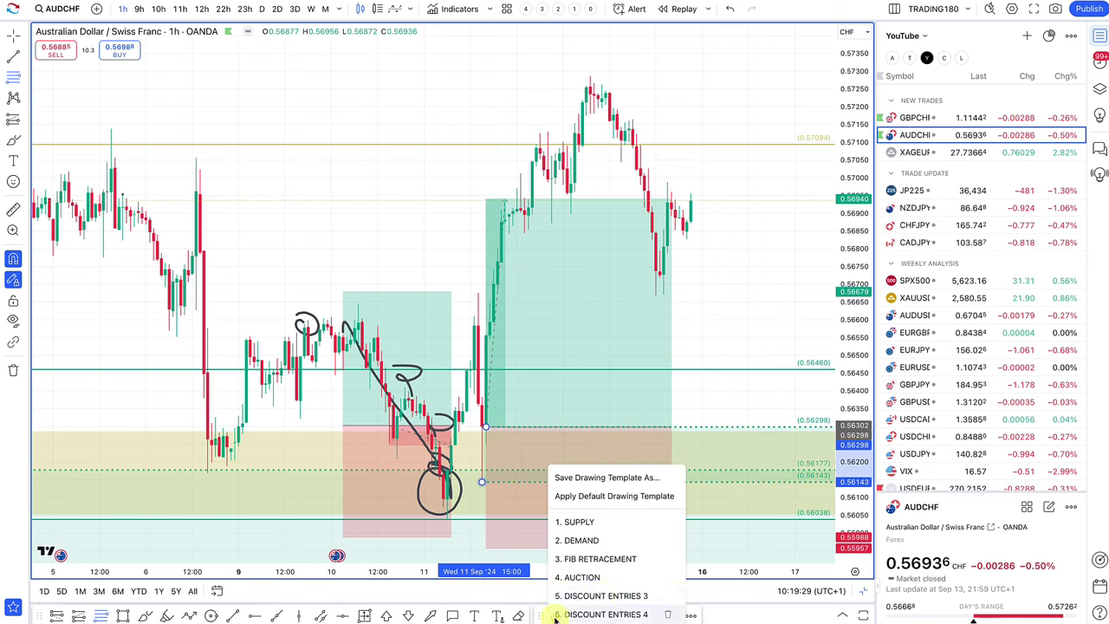
{"action": "left_click", "coordinate": [606, 595]}
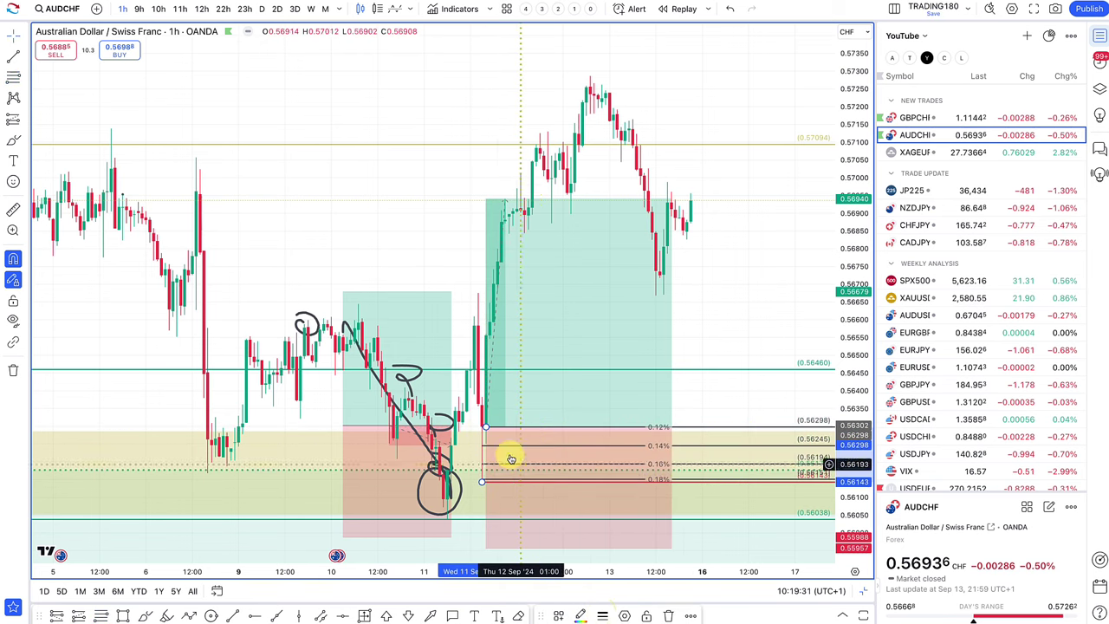
Inspect the new discount entry levels up close and lower the second AUDCHF long position's target to 0.56648.
{"action": "scroll", "coordinate": [495, 445], "scroll_direction": "up", "scroll_amount": 3}
{"action": "scroll", "coordinate": [493, 445], "scroll_direction": "up", "scroll_amount": 2}
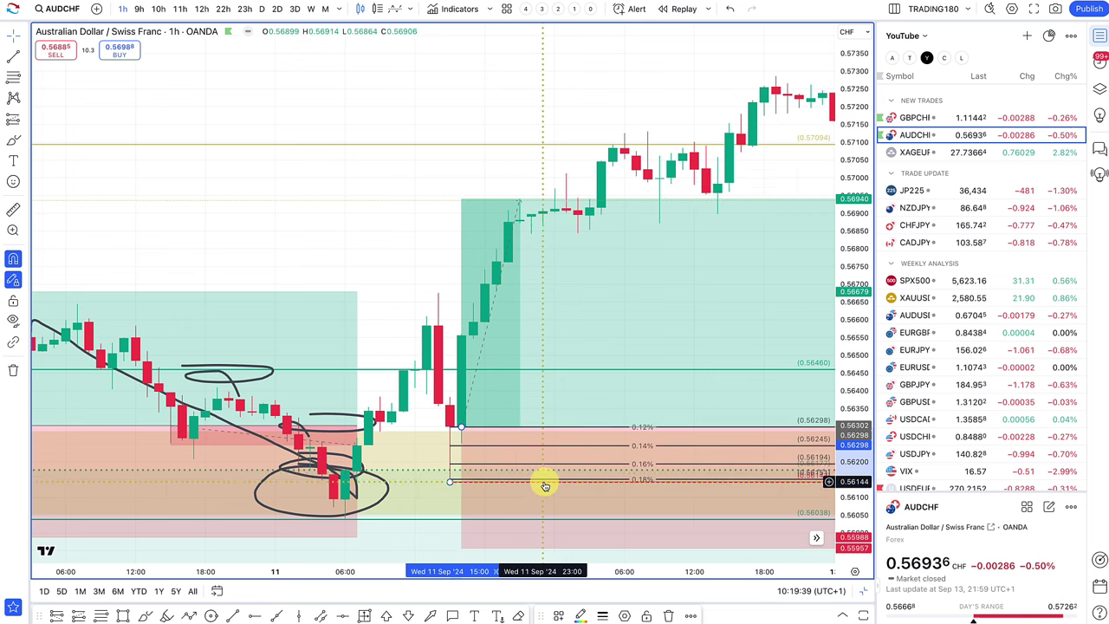
{"action": "scroll", "coordinate": [544, 484], "scroll_direction": "down", "scroll_amount": 2}
{"action": "scroll", "coordinate": [544, 483], "scroll_direction": "down", "scroll_amount": 2}
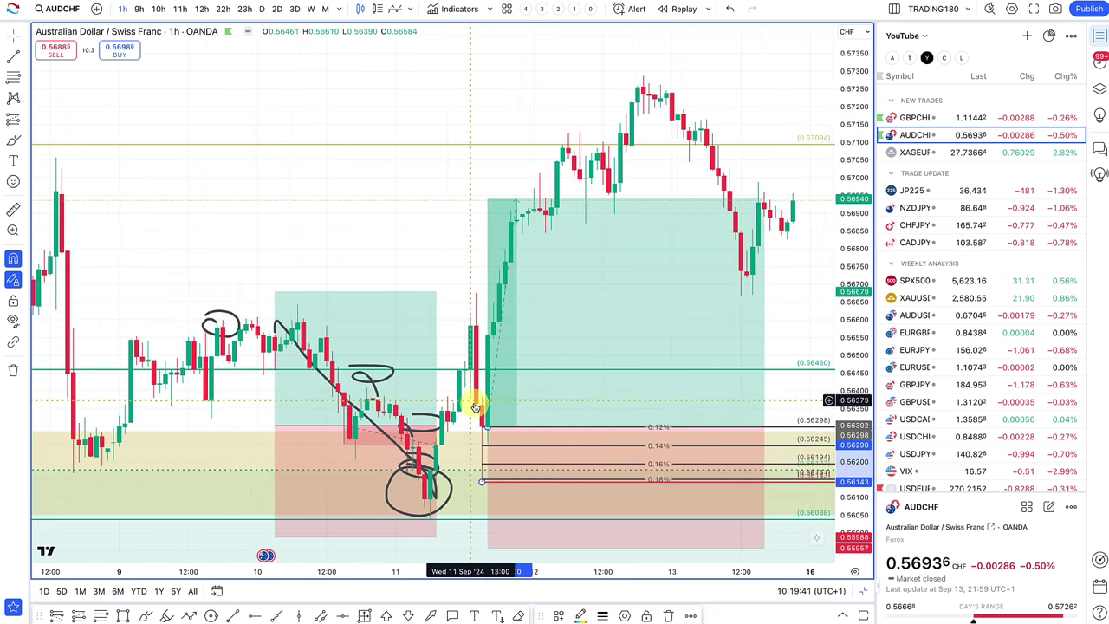
{"action": "left_click_drag", "start_coordinate": [487, 198], "coordinate": [542, 302]}
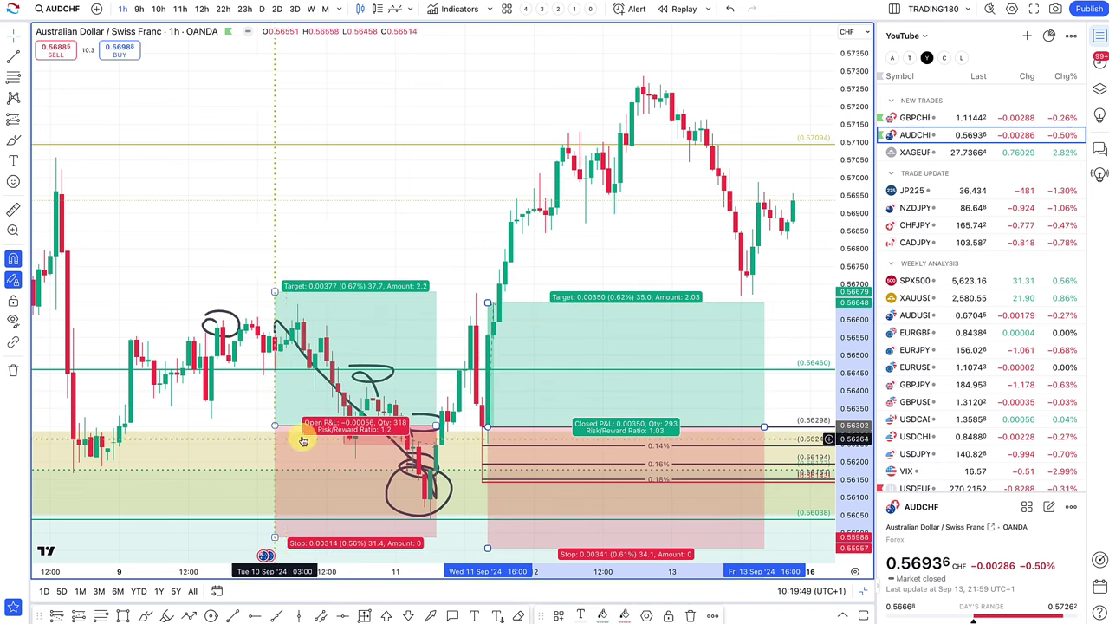
Raise the first AUDCHF long position's target to the 50% Fair Value level, and further to 0.57813 above the 80% Premium level.
{"action": "scroll", "coordinate": [486, 364], "scroll_direction": "down", "scroll_amount": 2}
{"action": "scroll", "coordinate": [486, 364], "scroll_direction": "down", "scroll_amount": 2}
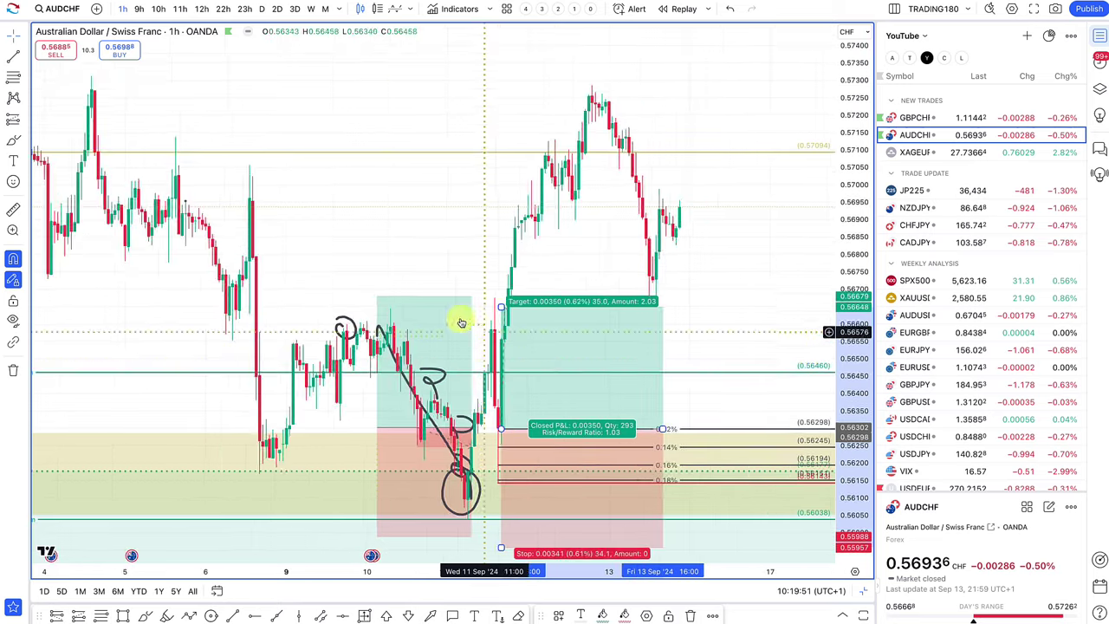
{"action": "left_click_drag", "start_coordinate": [372, 293], "coordinate": [376, 154]}
{"action": "scroll", "coordinate": [468, 234], "scroll_direction": "down", "scroll_amount": 3}
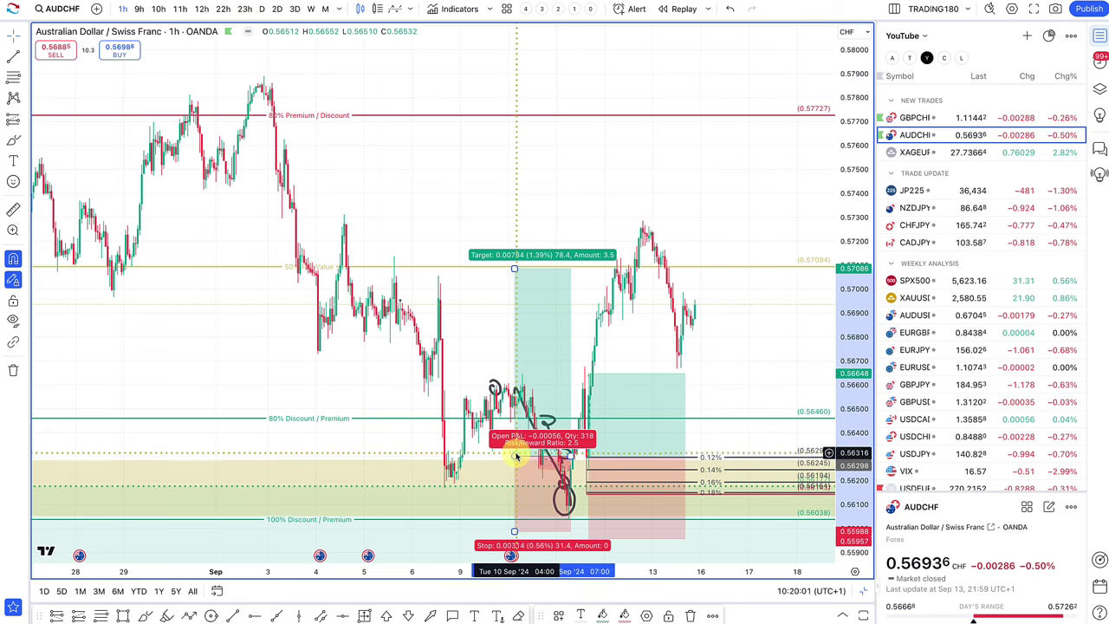
{"action": "scroll", "coordinate": [618, 433], "scroll_direction": "down", "scroll_amount": 3}
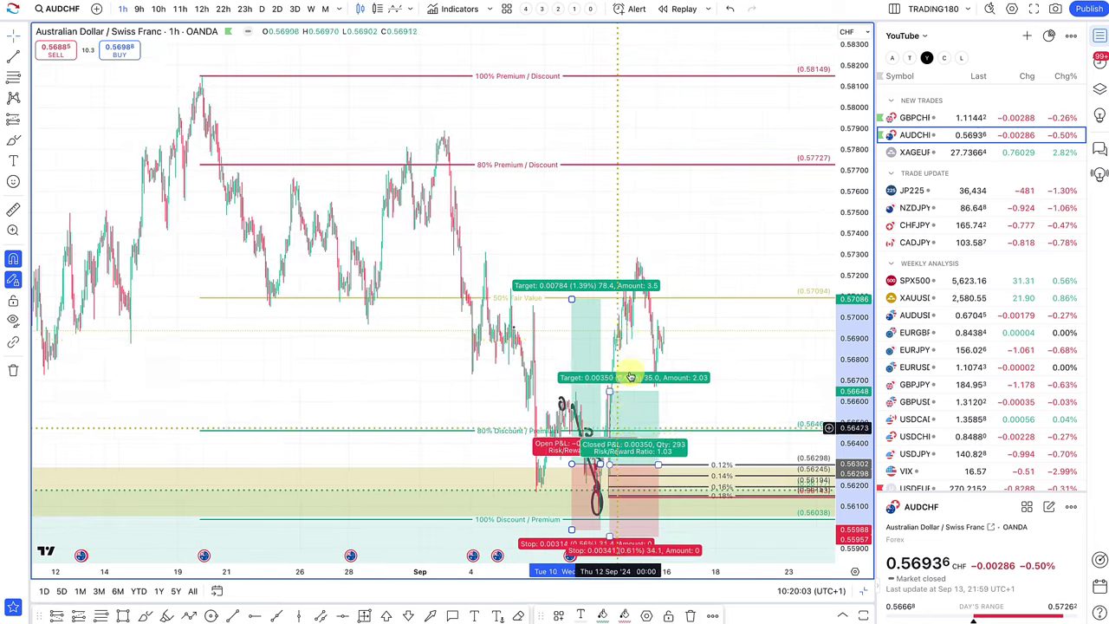
{"action": "left_click_drag", "start_coordinate": [572, 301], "coordinate": [574, 149]}
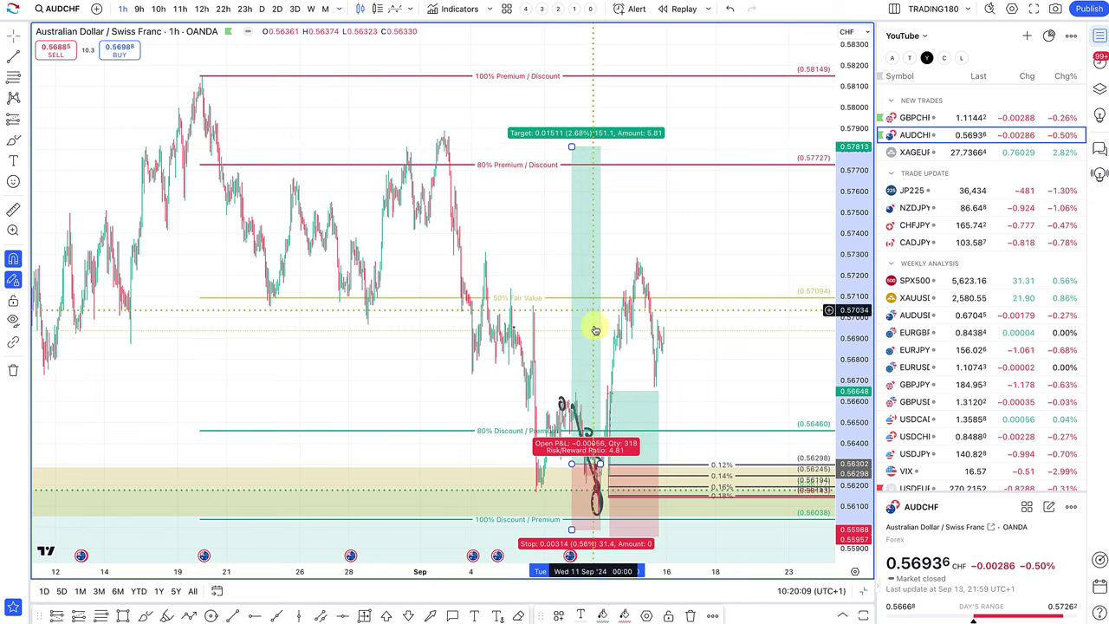
Review AUDCHF's wider price range and circle the July top and the start of its decline with the brush.
{"action": "scroll", "coordinate": [582, 213], "scroll_direction": "down", "scroll_amount": 3}
{"action": "scroll", "coordinate": [582, 210], "scroll_direction": "down", "scroll_amount": 1}
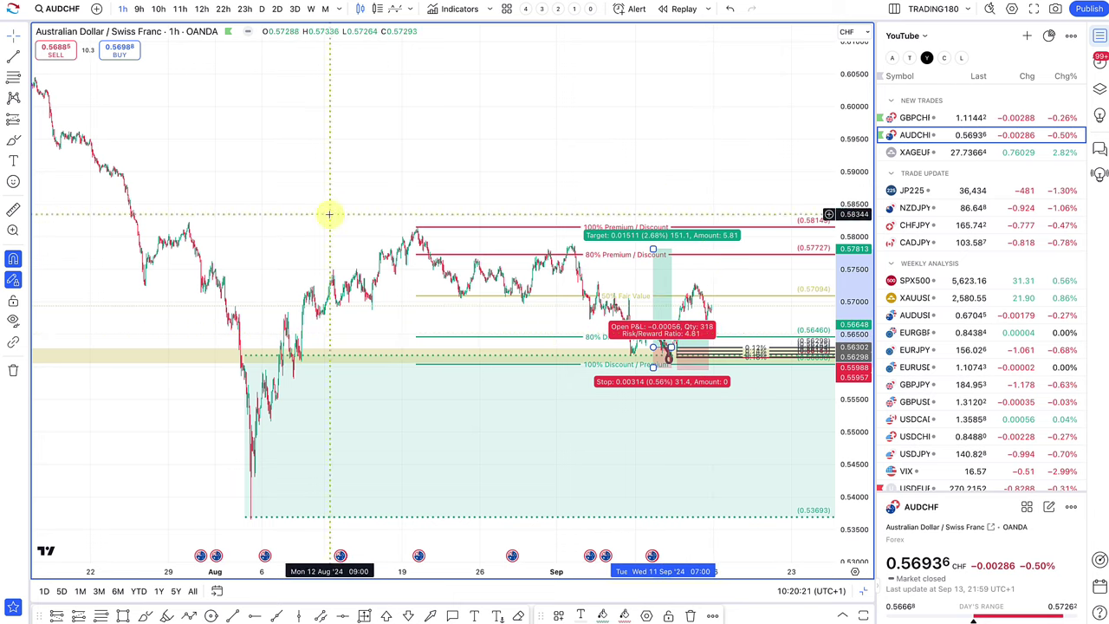
{"action": "scroll", "coordinate": [739, 362], "scroll_direction": "up", "scroll_amount": 5}
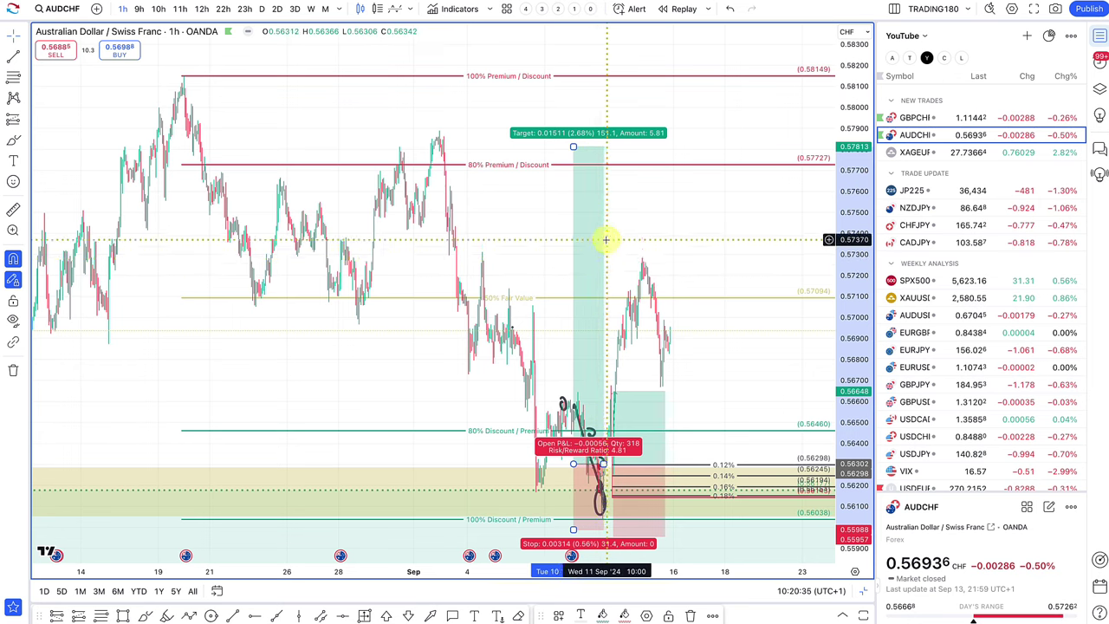
{"action": "scroll", "coordinate": [606, 240], "scroll_direction": "down", "scroll_amount": 5}
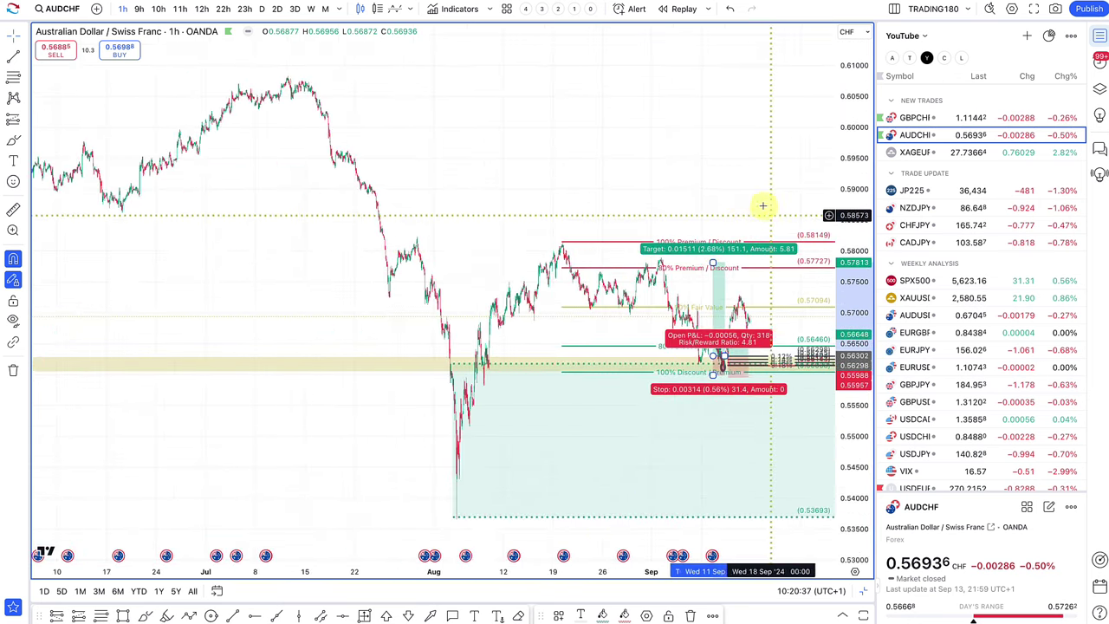
{"action": "left_click", "coordinate": [12, 146]}
{"action": "mouse_move", "coordinate": [351, 79]}
{"action": "left_mouse_down"}
{"action": "mouse_move", "coordinate": [358, 165]}
{"action": "mouse_move", "coordinate": [346, 81]}
{"action": "left_mouse_up"}
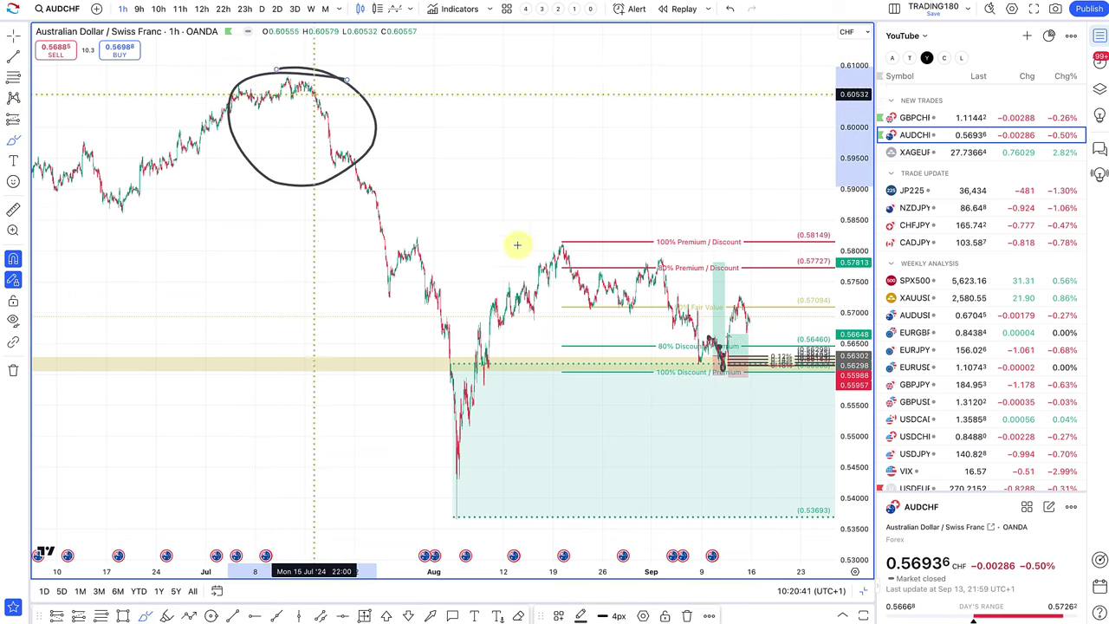
Circle AUDCHF's August–September highs with the brush, and undo both that circle and the July one.
{"action": "mouse_move", "coordinate": [608, 232]}
{"action": "left_mouse_down"}
{"action": "mouse_move", "coordinate": [652, 327]}
{"action": "mouse_move", "coordinate": [635, 225]}
{"action": "left_mouse_up"}
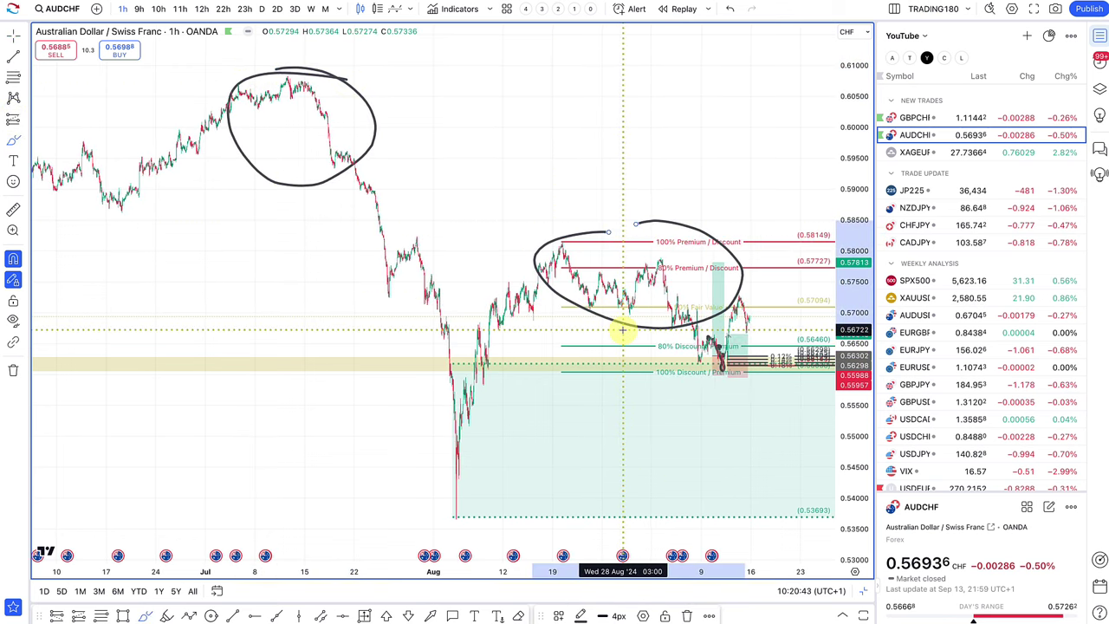
{"action": "key", "text": "ctrl+z"}
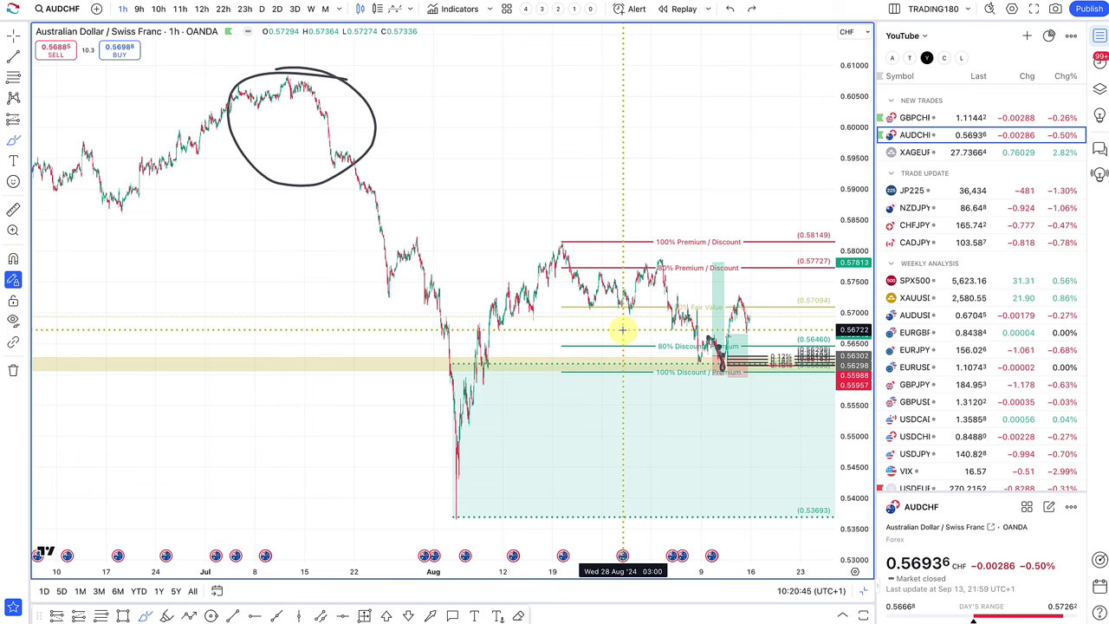
{"action": "key", "text": "ctrl+z"}
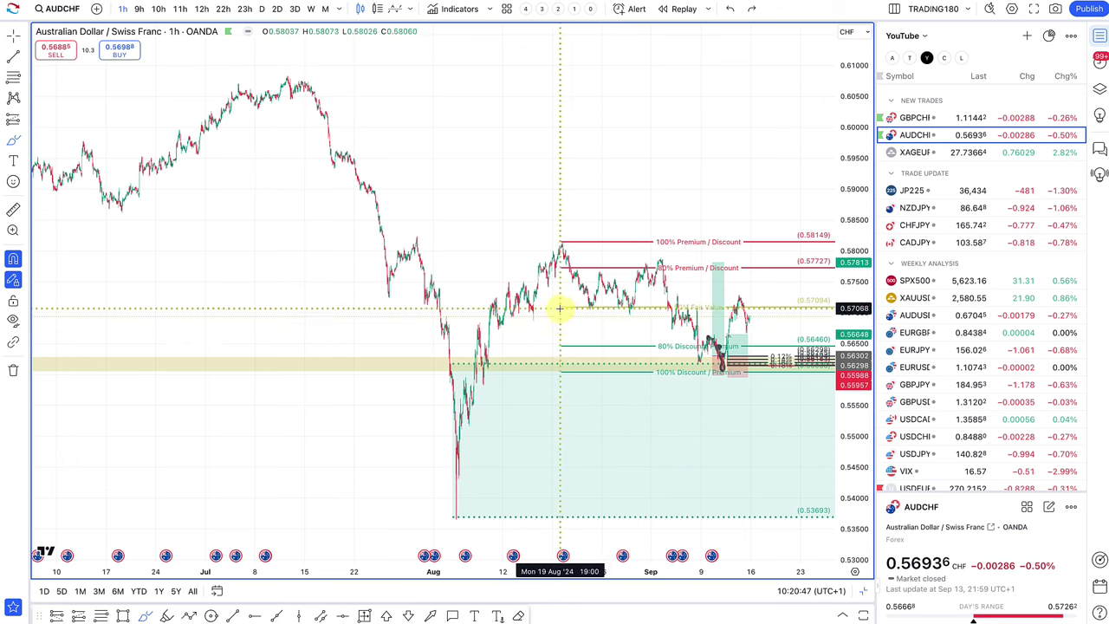
Open the GBPCHF chart and circle the long position's entry at 1.10830 on 11 September with the brush.
{"action": "left_click", "coordinate": [951, 125]}
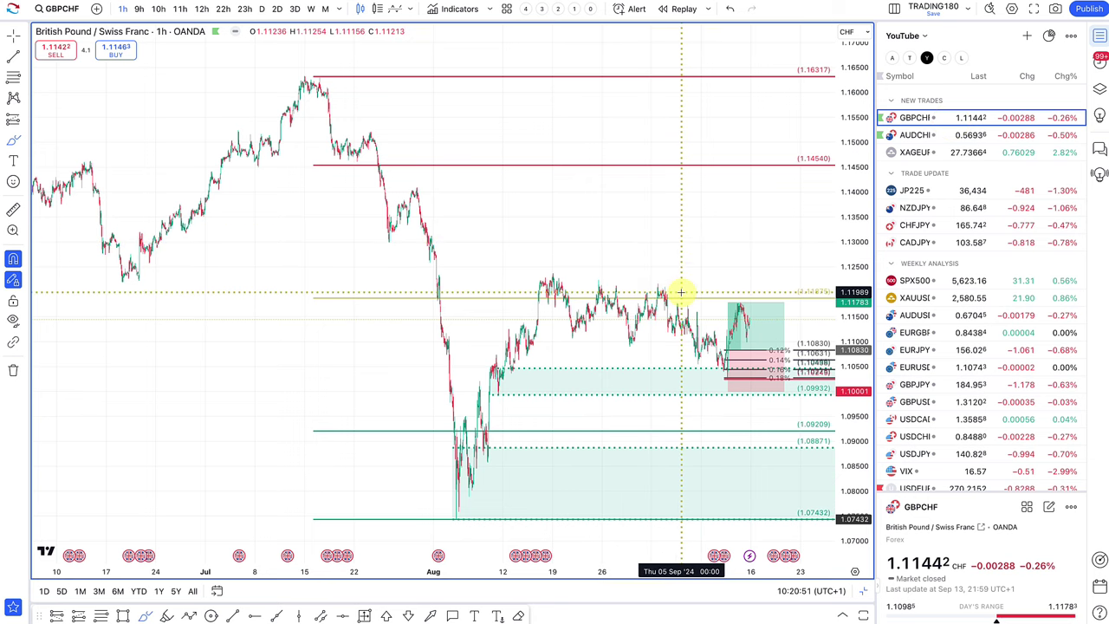
{"action": "scroll", "coordinate": [711, 307], "scroll_direction": "up", "scroll_amount": 4}
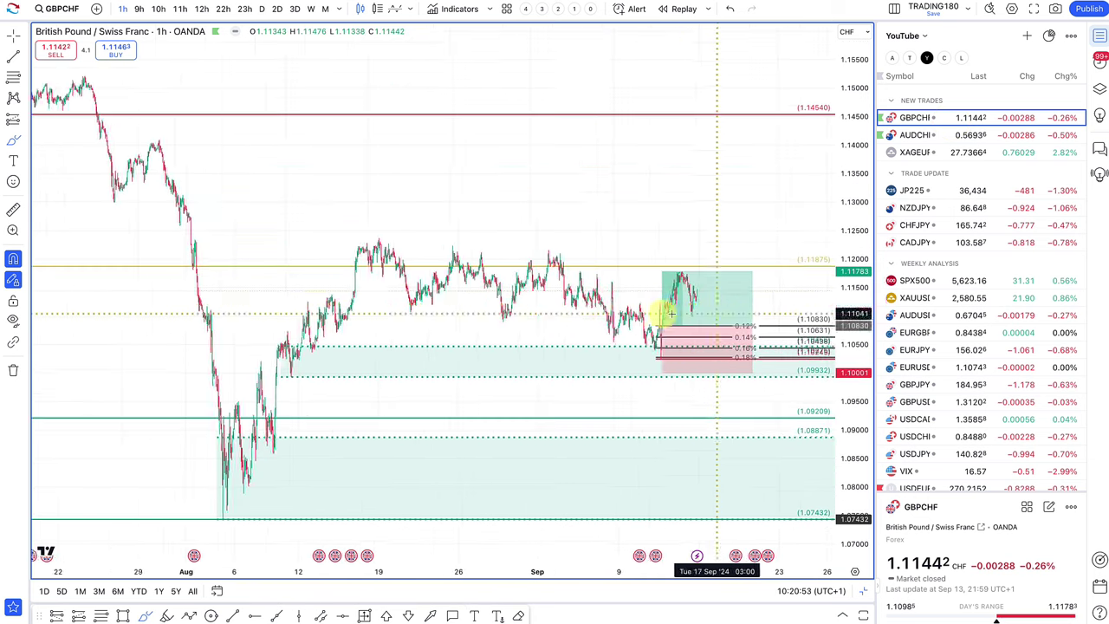
{"action": "scroll", "coordinate": [592, 305], "scroll_direction": "up", "scroll_amount": 4}
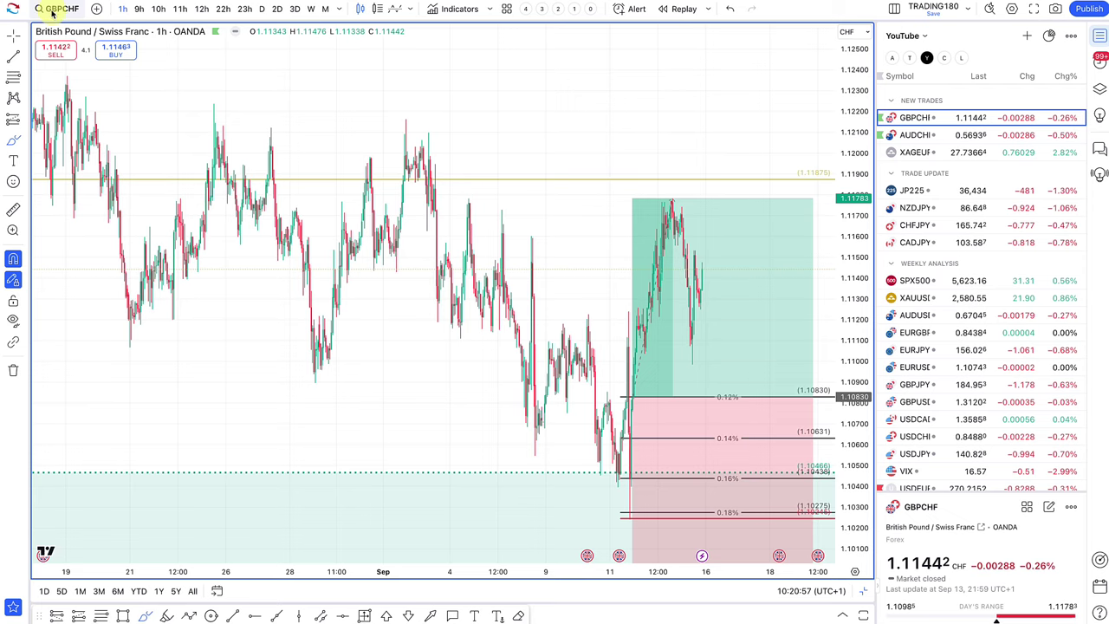
{"action": "scroll", "coordinate": [629, 416], "scroll_direction": "up", "scroll_amount": 3}
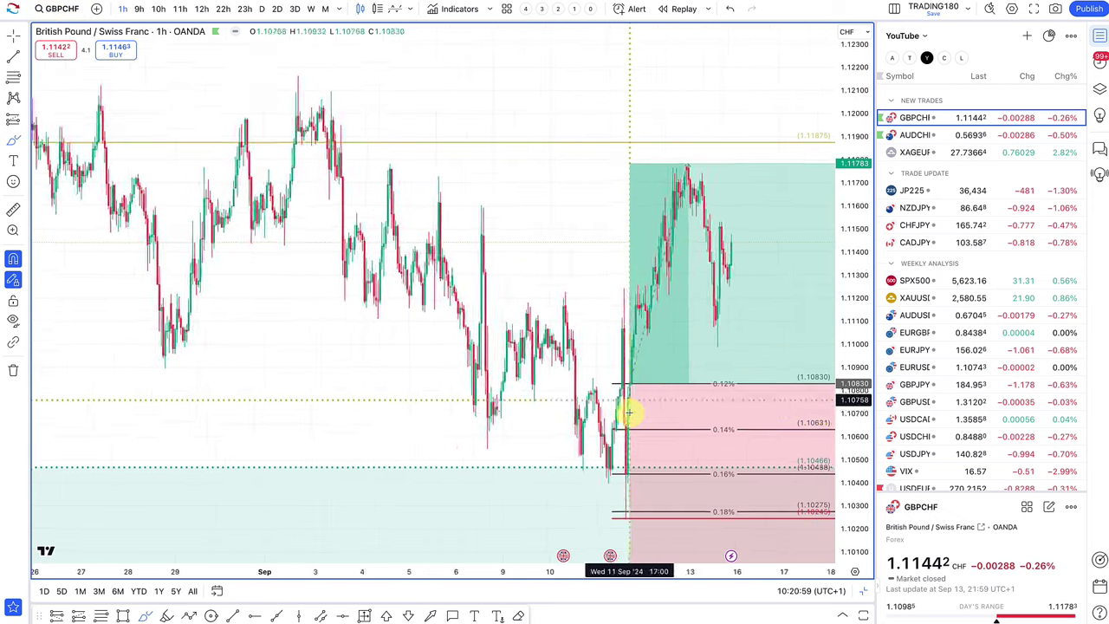
{"action": "scroll", "coordinate": [628, 416], "scroll_direction": "up", "scroll_amount": 5}
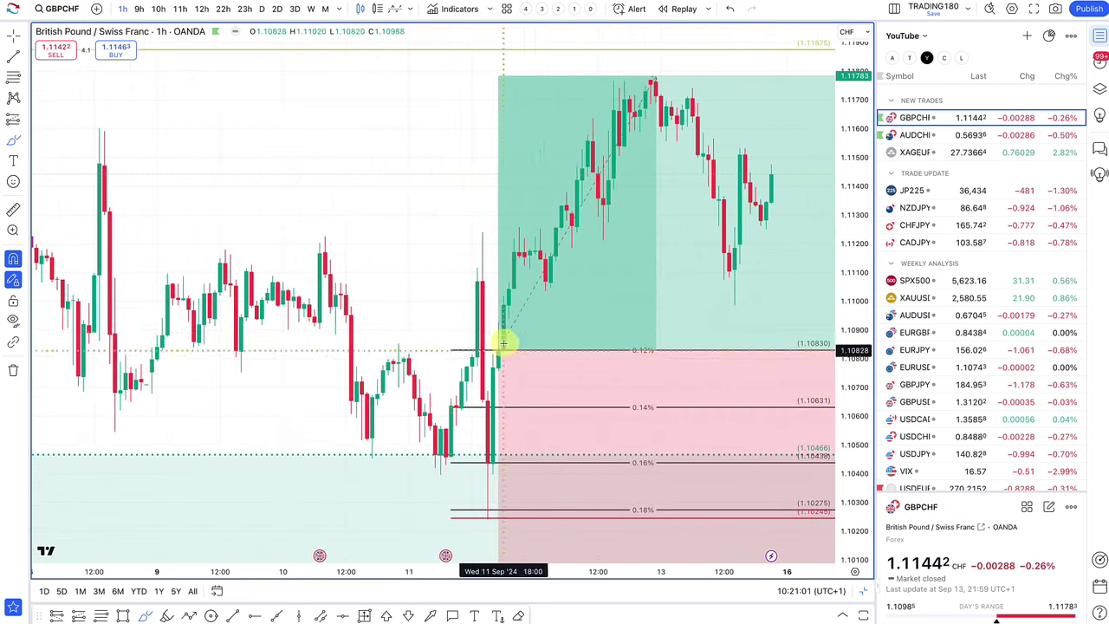
{"action": "left_click", "coordinate": [13, 139]}
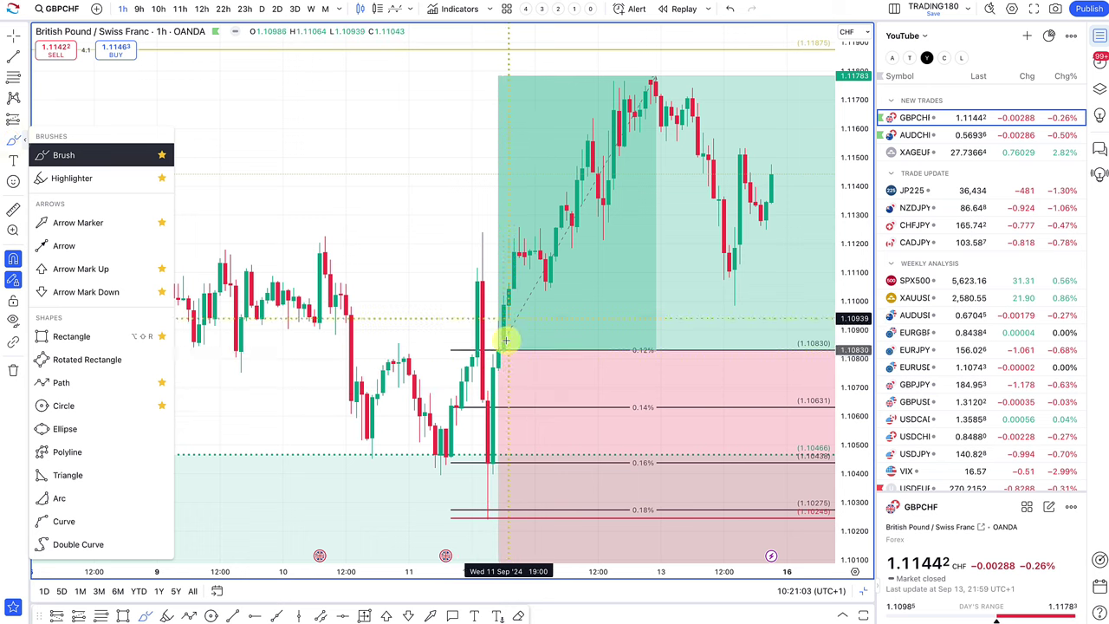
{"action": "left_click", "coordinate": [506, 340]}
Lower the GBPCHF long position's target to 1.11668.
{"action": "scroll", "coordinate": [567, 386], "scroll_direction": "down", "scroll_amount": 5}
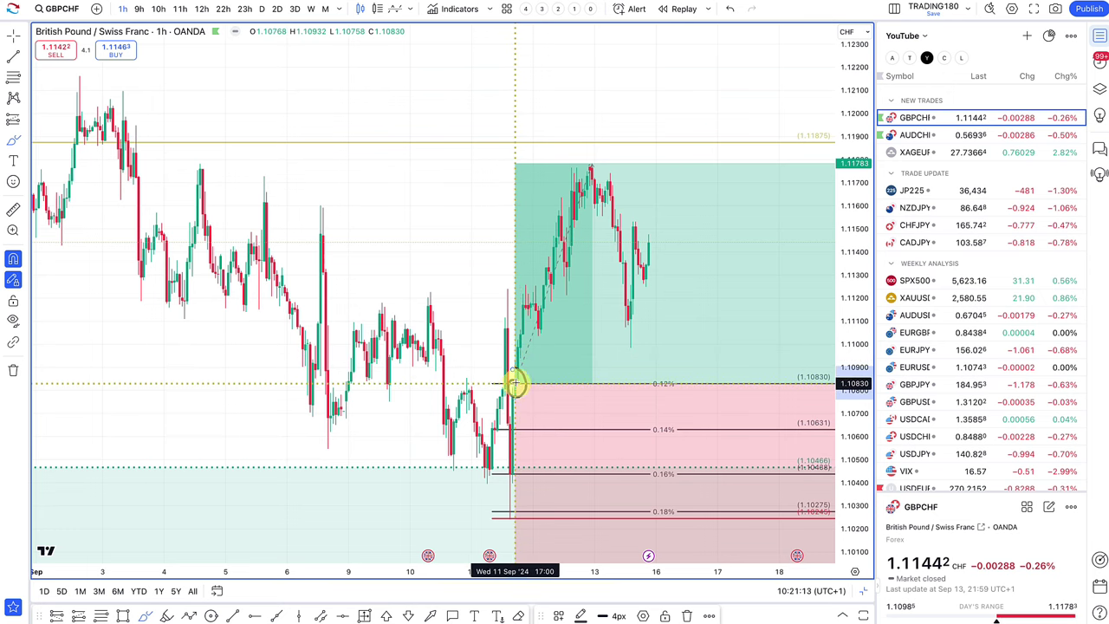
{"action": "scroll", "coordinate": [538, 423], "scroll_direction": "down", "scroll_amount": 5}
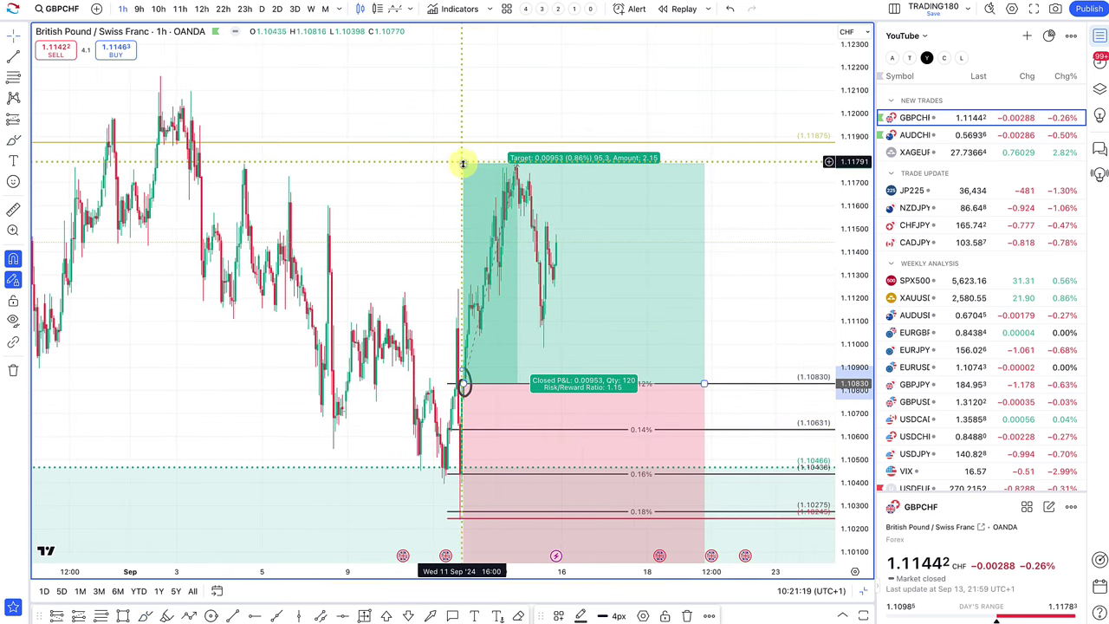
{"action": "left_click_drag", "start_coordinate": [463, 163], "coordinate": [473, 188]}
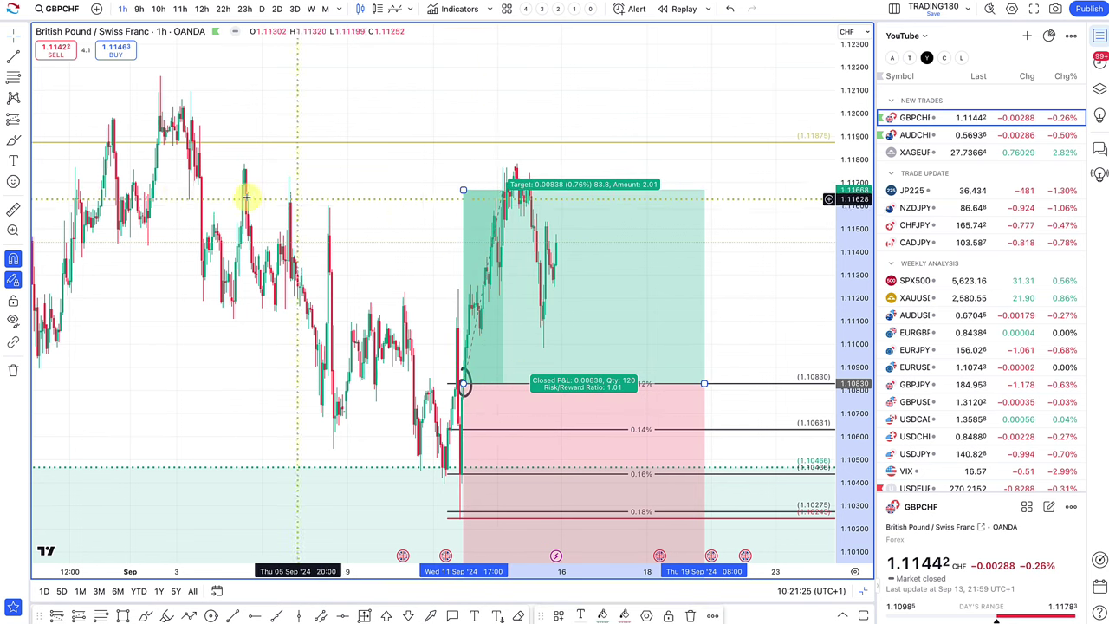
Handwrite "50%" with the brush above the GBPCHF long position's target.
{"action": "left_click", "coordinate": [14, 140]}
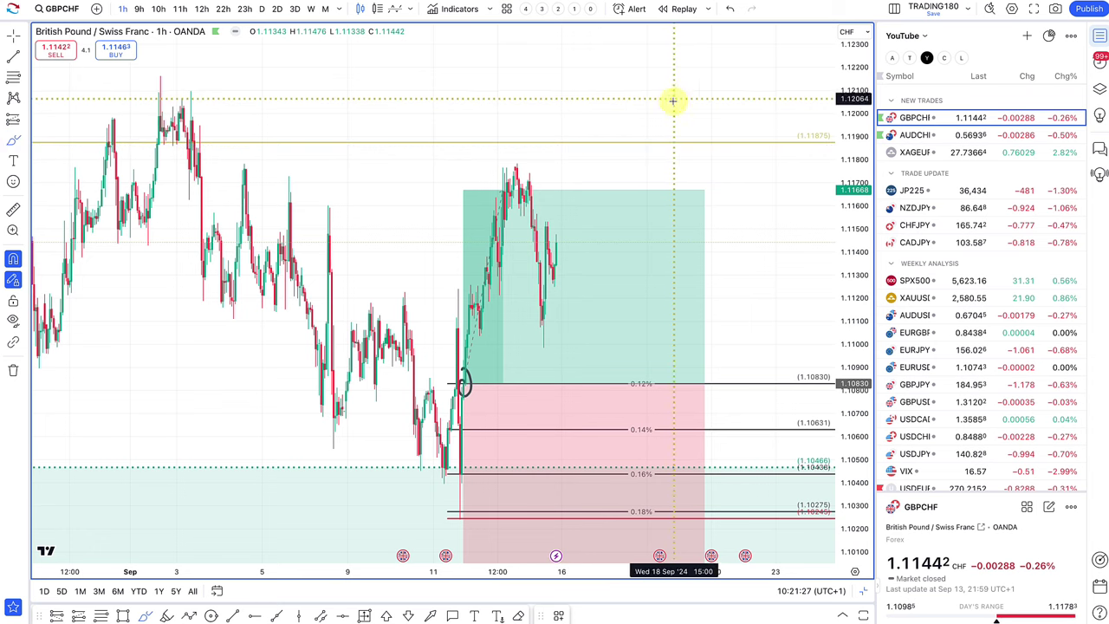
{"action": "left_click_drag", "start_coordinate": [685, 102], "coordinate": [660, 152]}
{"action": "mouse_move", "coordinate": [737, 102]}
{"action": "left_mouse_down"}
{"action": "mouse_move", "coordinate": [716, 133]}
{"action": "mouse_move", "coordinate": [750, 102]}
{"action": "mouse_move", "coordinate": [779, 136]}
{"action": "mouse_move", "coordinate": [800, 136]}
{"action": "left_mouse_up"}
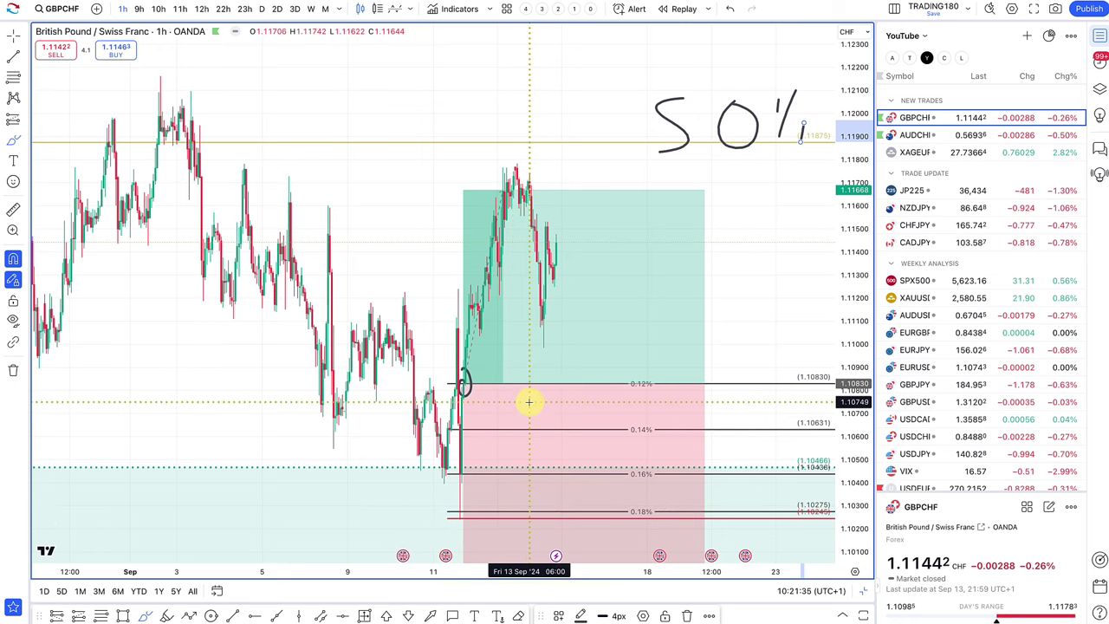
Sketch a rising price path past the GBPCHF target and a falling one into the stop zone, and underline the 50% note at the target level.
{"action": "scroll", "coordinate": [527, 470], "scroll_direction": "down", "scroll_amount": 3}
{"action": "mouse_move", "coordinate": [674, 277]}
{"action": "left_mouse_down"}
{"action": "mouse_move", "coordinate": [708, 223]}
{"action": "mouse_move", "coordinate": [729, 111]}
{"action": "mouse_move", "coordinate": [757, 89]}
{"action": "left_mouse_up"}
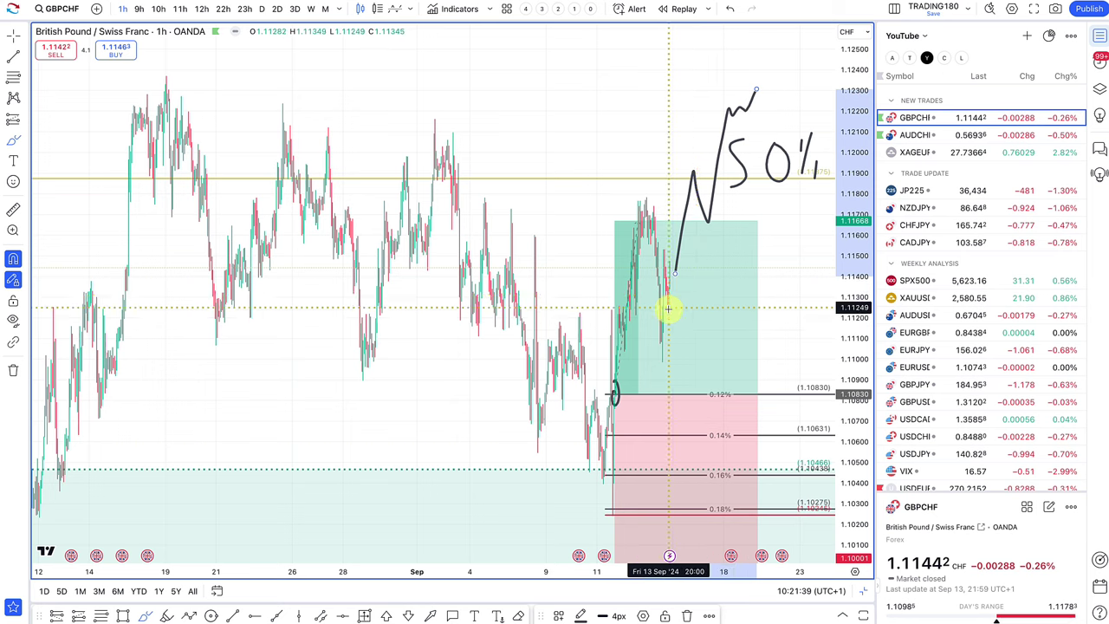
{"action": "mouse_move", "coordinate": [668, 305]}
{"action": "left_mouse_down"}
{"action": "mouse_move", "coordinate": [705, 535]}
{"action": "mouse_move", "coordinate": [718, 541]}
{"action": "left_mouse_up"}
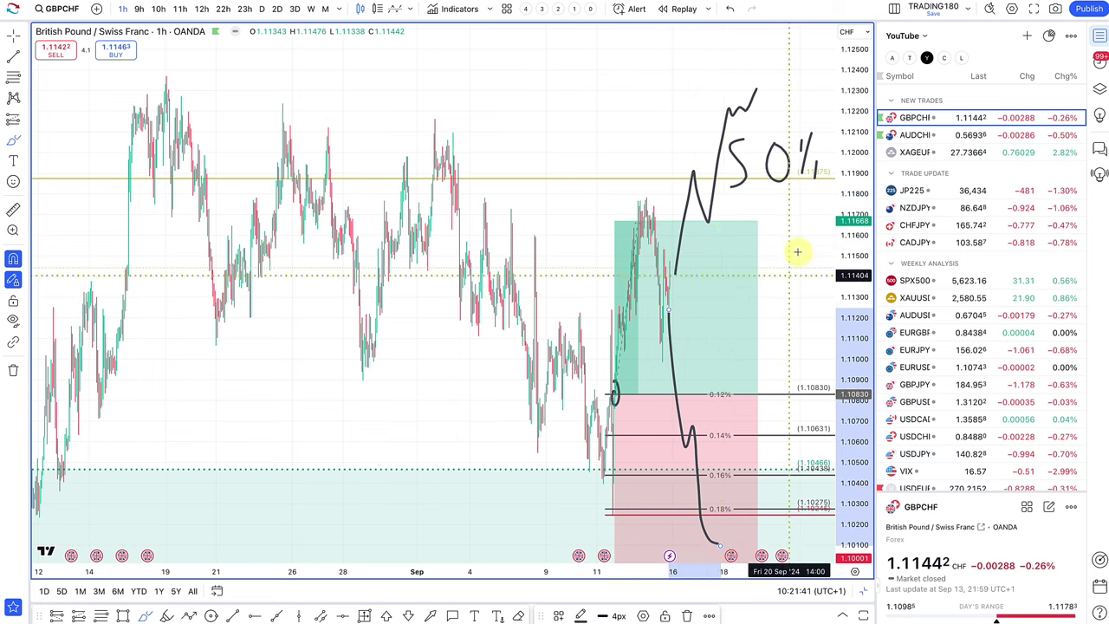
{"action": "left_click_drag", "start_coordinate": [708, 219], "coordinate": [803, 201]}
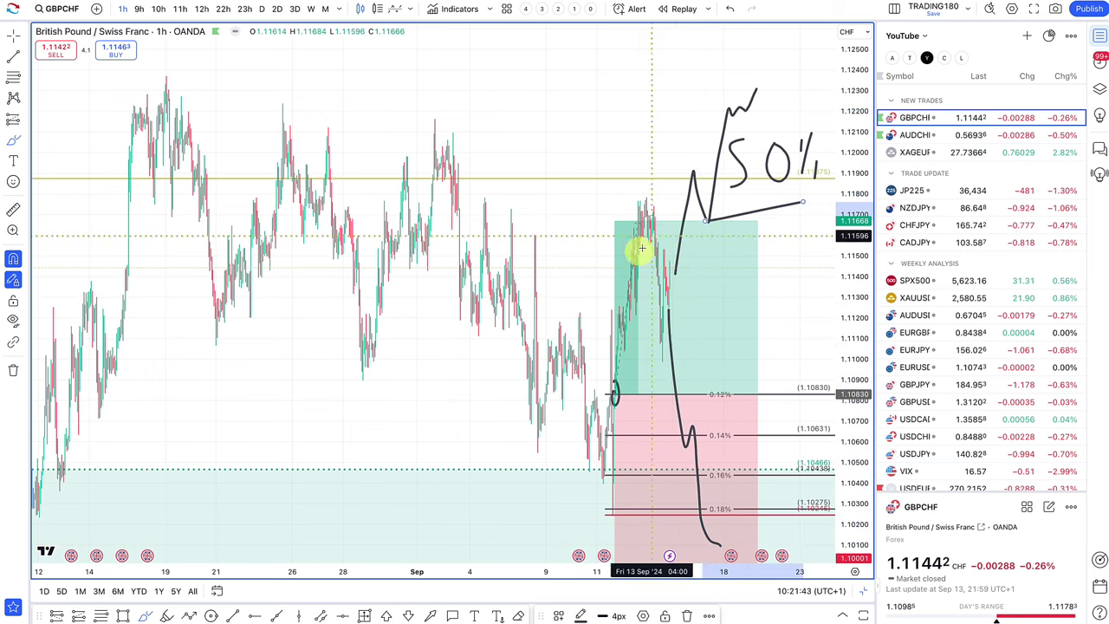
Brush an extended stepwise rising path on GBPCHF from the recent high to about 1.140, ending in a hook just below the 1.14540 level.
{"action": "scroll", "coordinate": [607, 268], "scroll_direction": "down", "scroll_amount": 3}
{"action": "scroll", "coordinate": [272, 329], "scroll_direction": "down", "scroll_amount": 2}
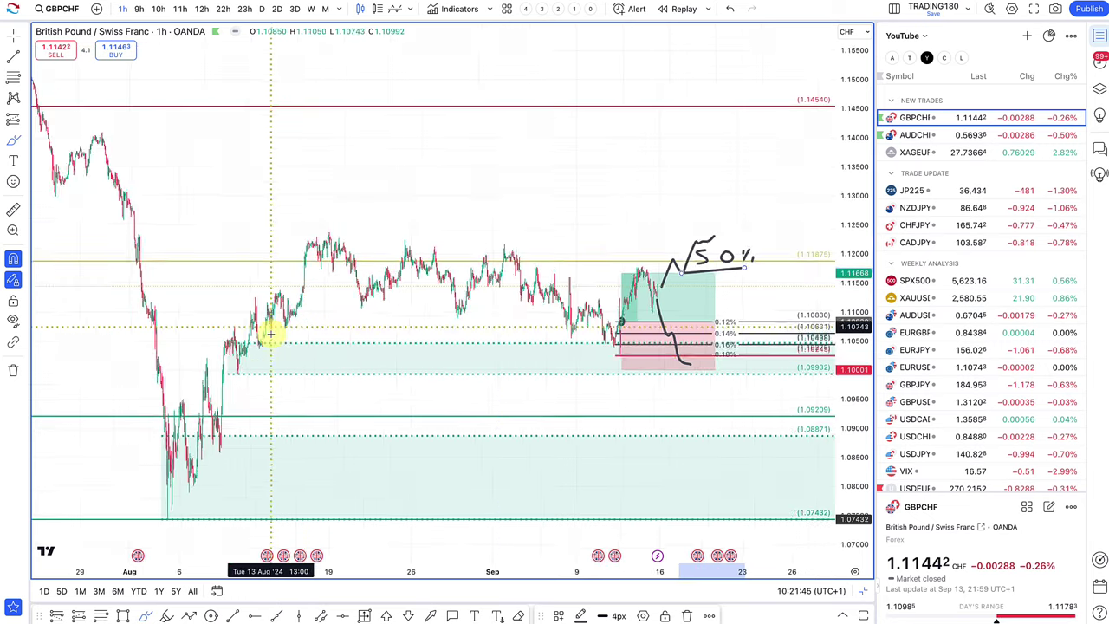
{"action": "scroll", "coordinate": [469, 350], "scroll_direction": "down", "scroll_amount": 2}
{"action": "scroll", "coordinate": [440, 267], "scroll_direction": "down", "scroll_amount": 1}
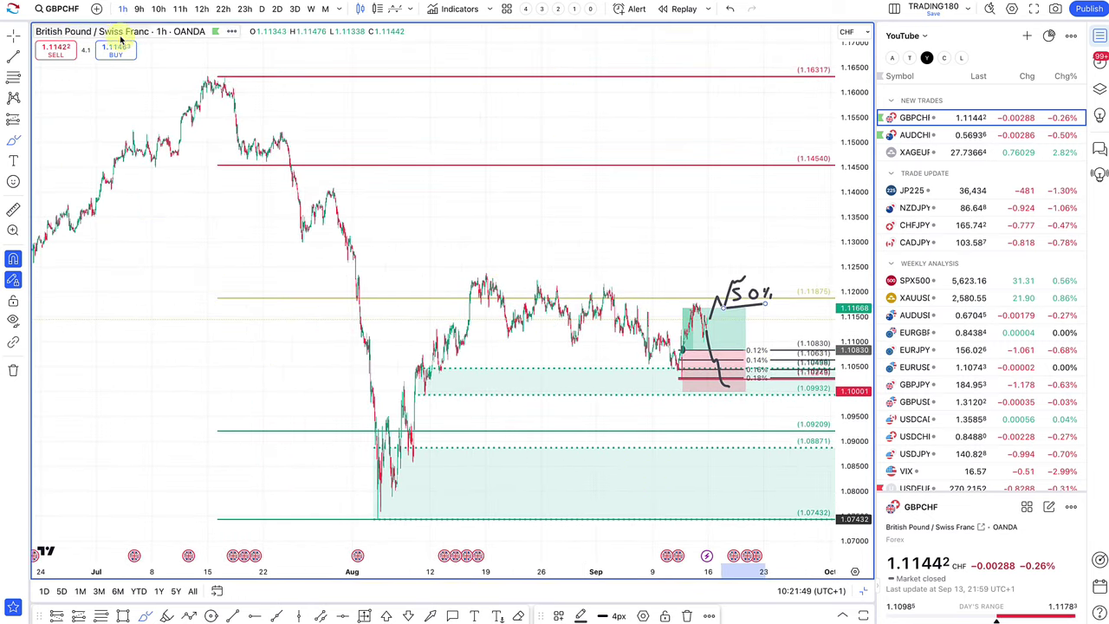
{"action": "left_click", "coordinate": [13, 141]}
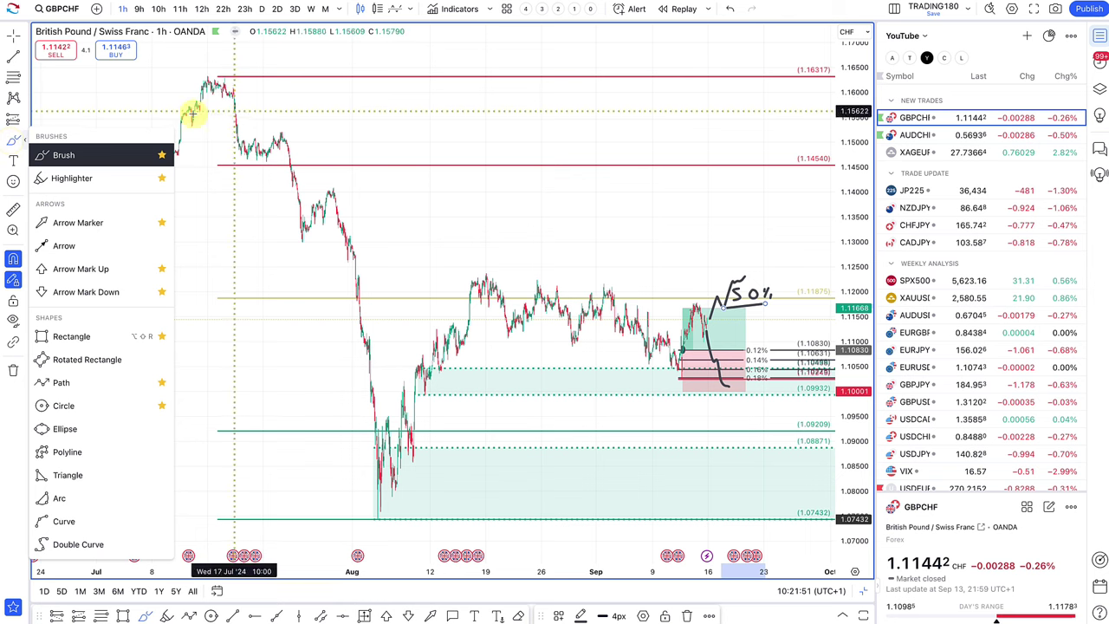
{"action": "left_click", "coordinate": [89, 156]}
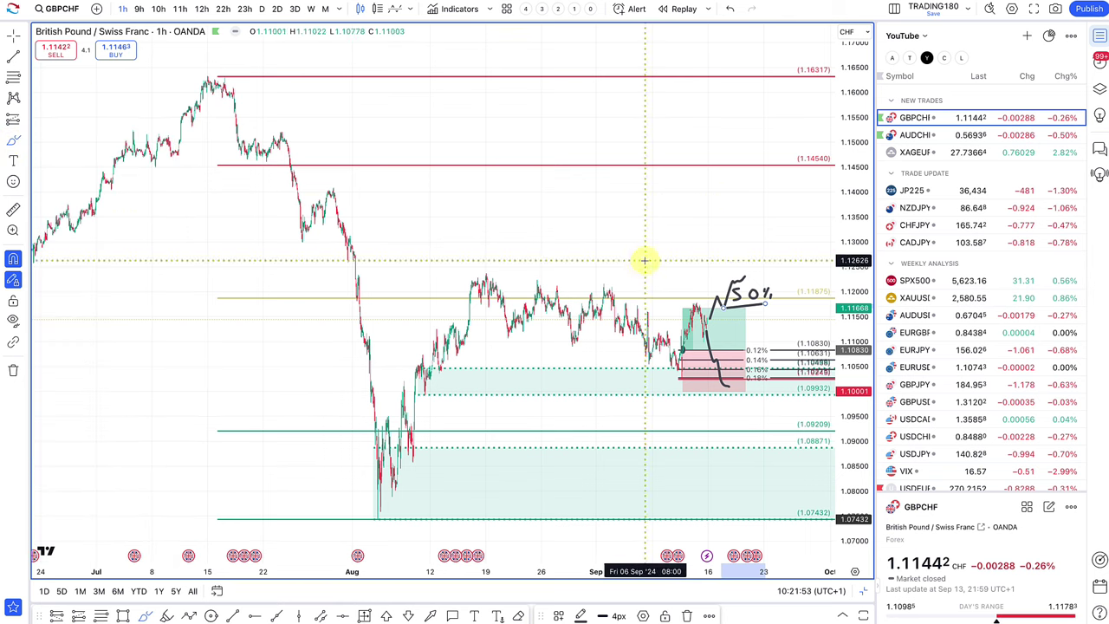
{"action": "left_click_drag", "start_coordinate": [710, 278], "coordinate": [741, 257]}
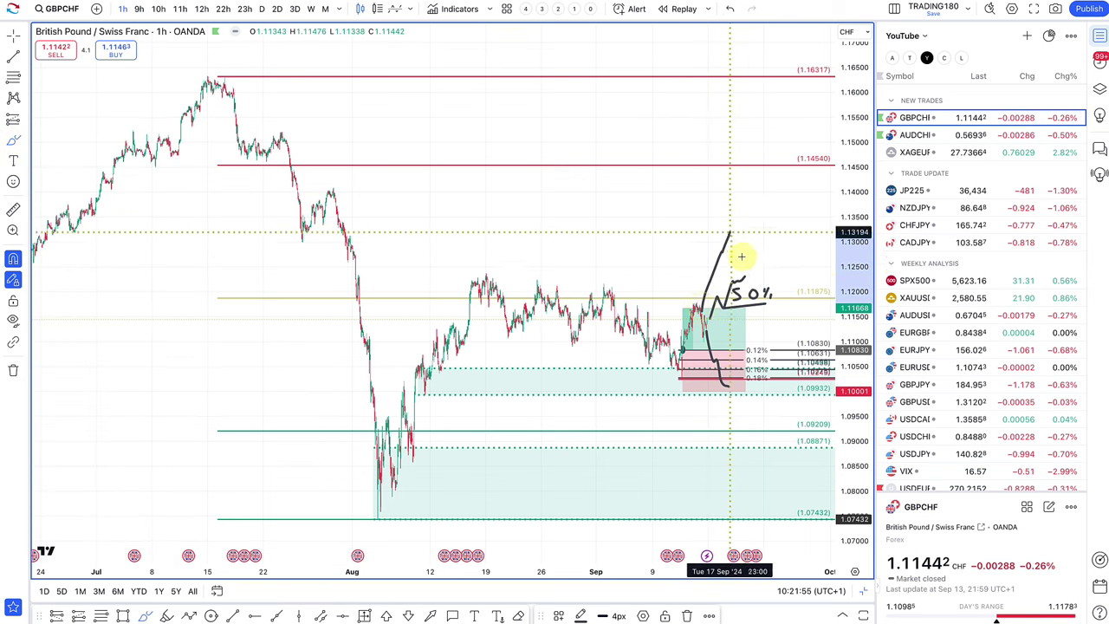
{"action": "mouse_move", "coordinate": [777, 212]}
{"action": "left_mouse_down"}
{"action": "mouse_move", "coordinate": [782, 179]}
{"action": "mouse_move", "coordinate": [774, 185]}
{"action": "left_mouse_up"}
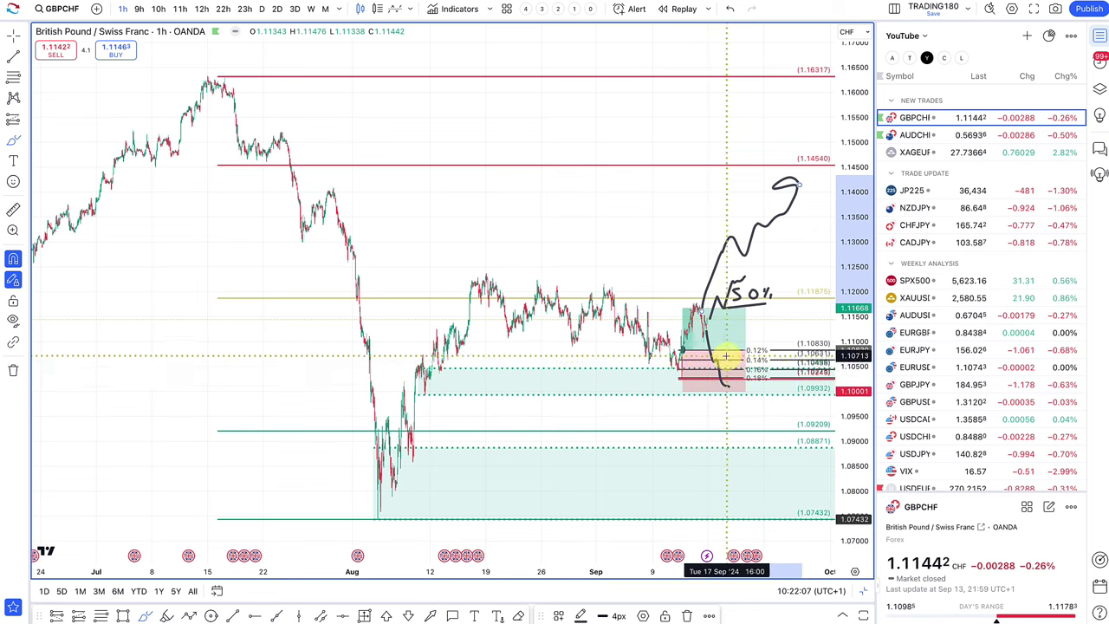
{"action": "scroll", "coordinate": [664, 365], "scroll_direction": "up", "scroll_amount": 3}
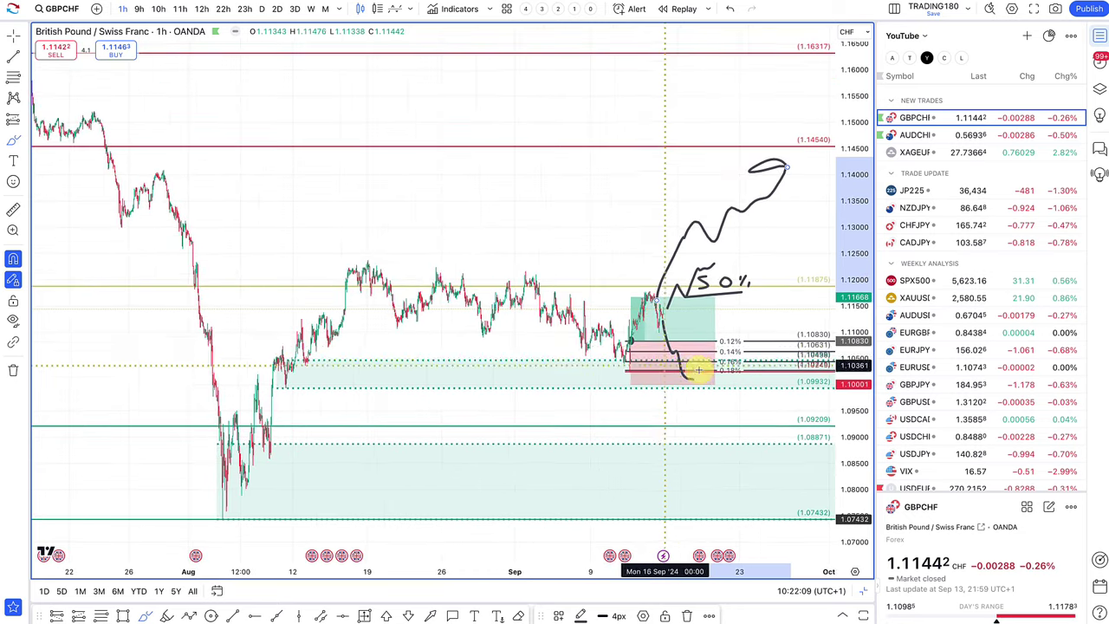